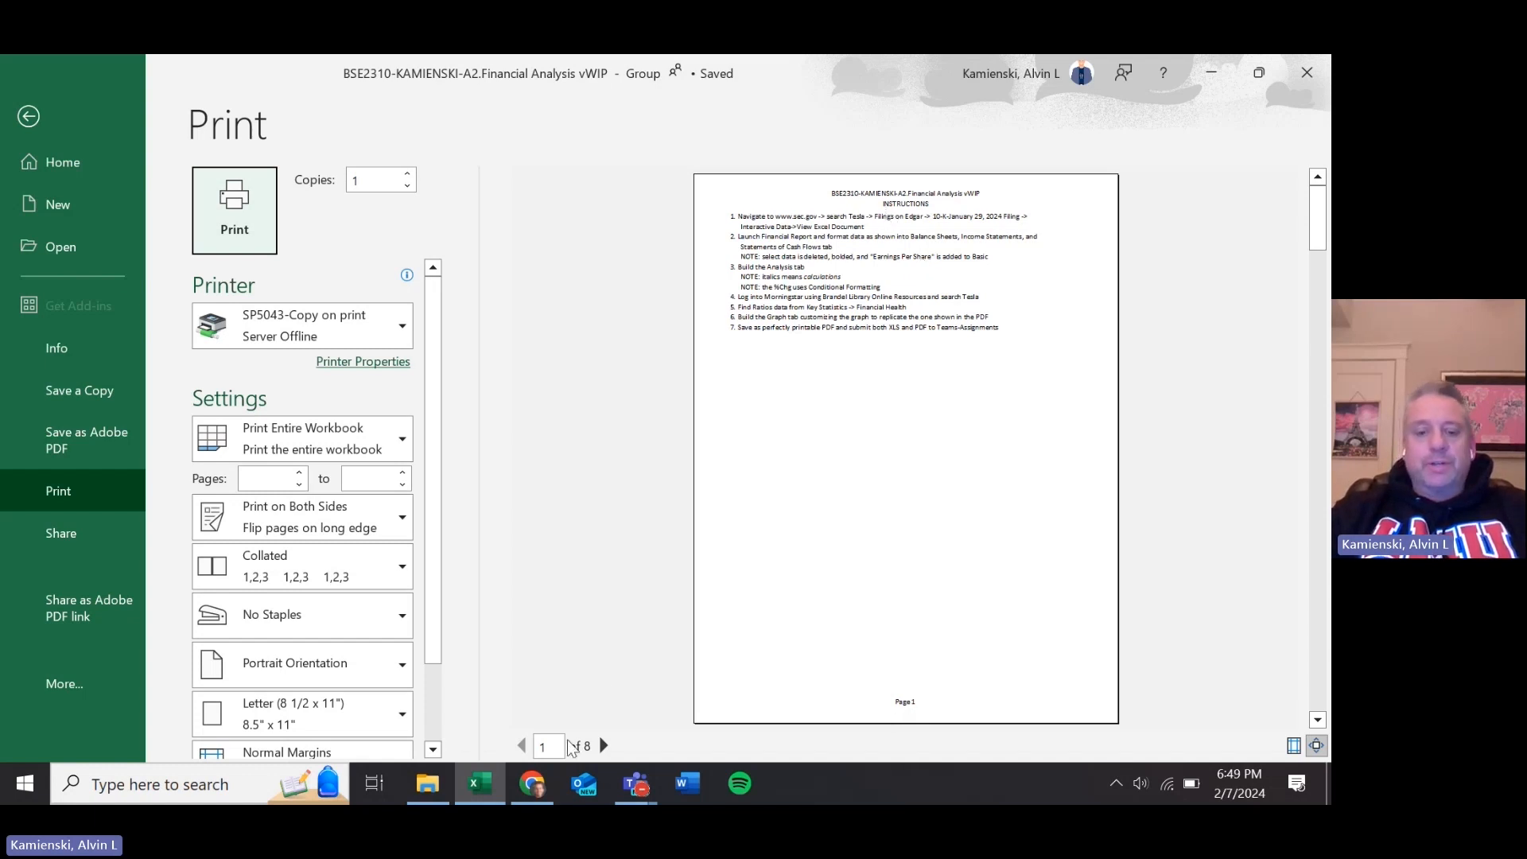
- Page through the print preview of the balance sheets, income statements, cash flows and analysis, and close the preview
left_click(604, 746)
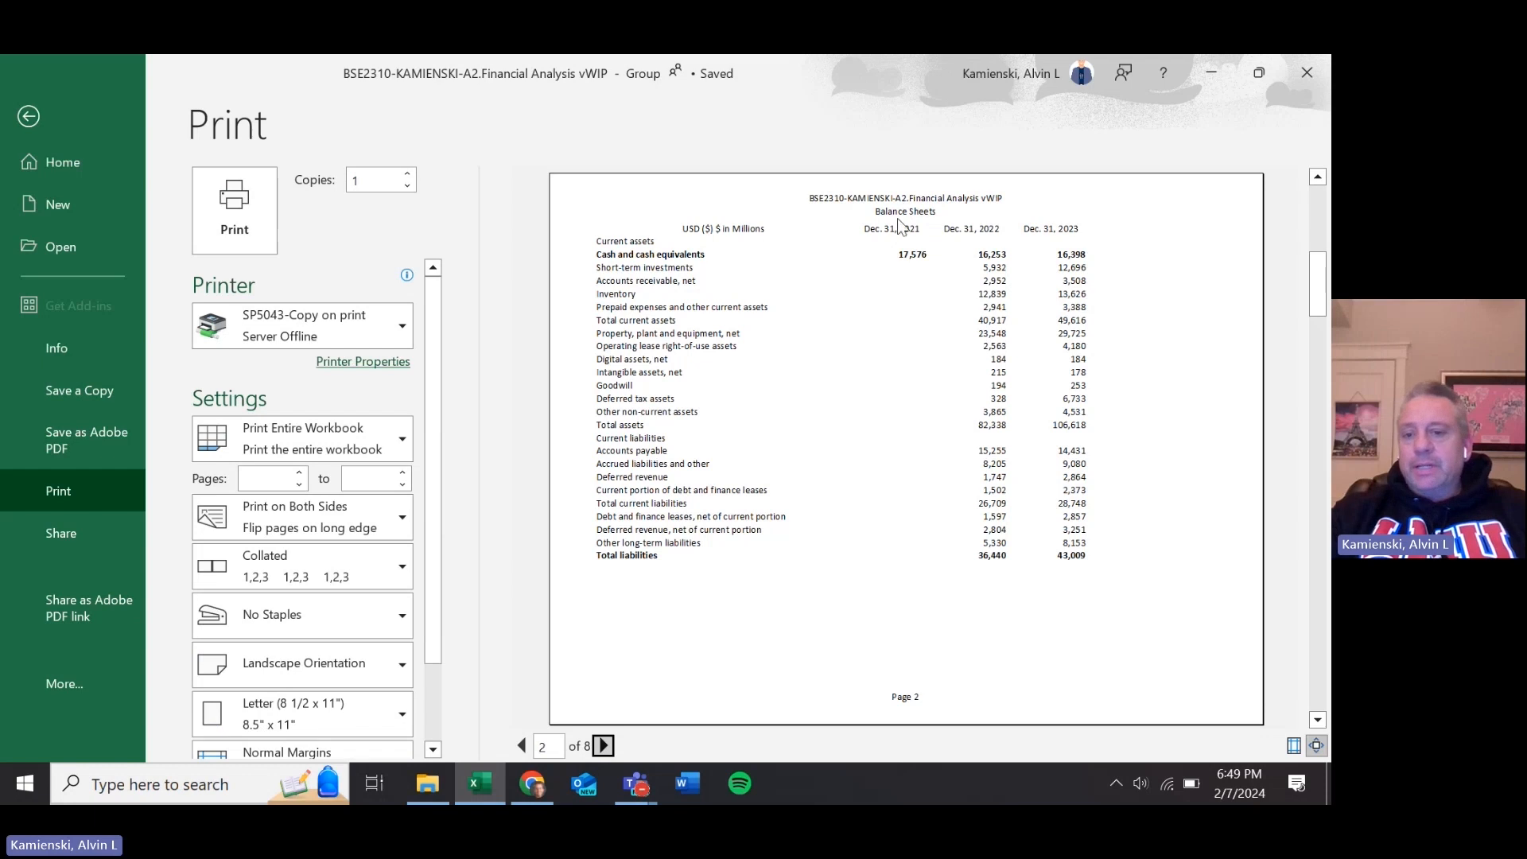
left_click(603, 745)
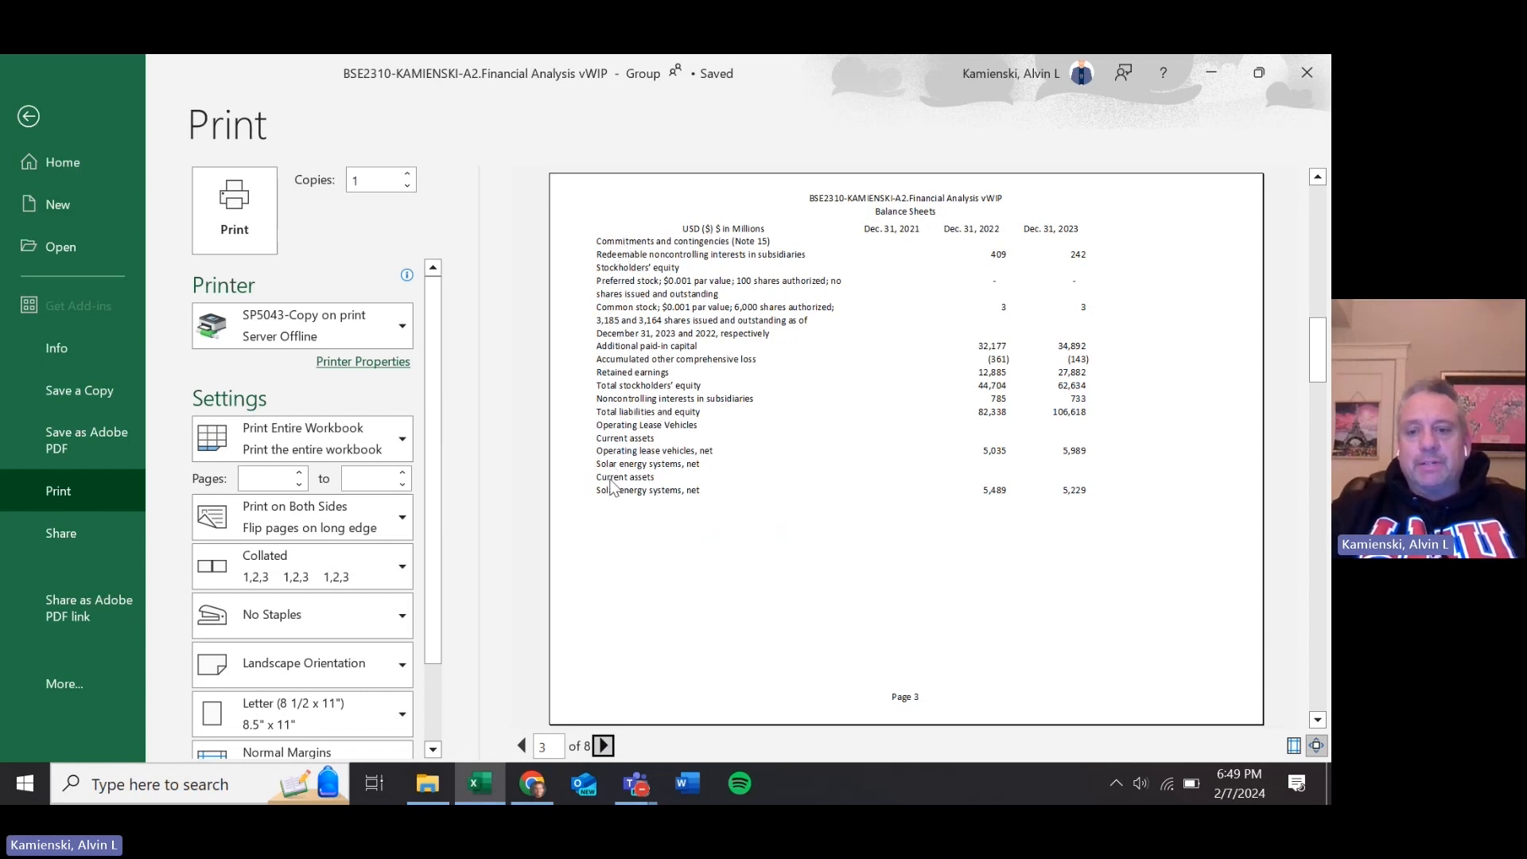
left_click(602, 747)
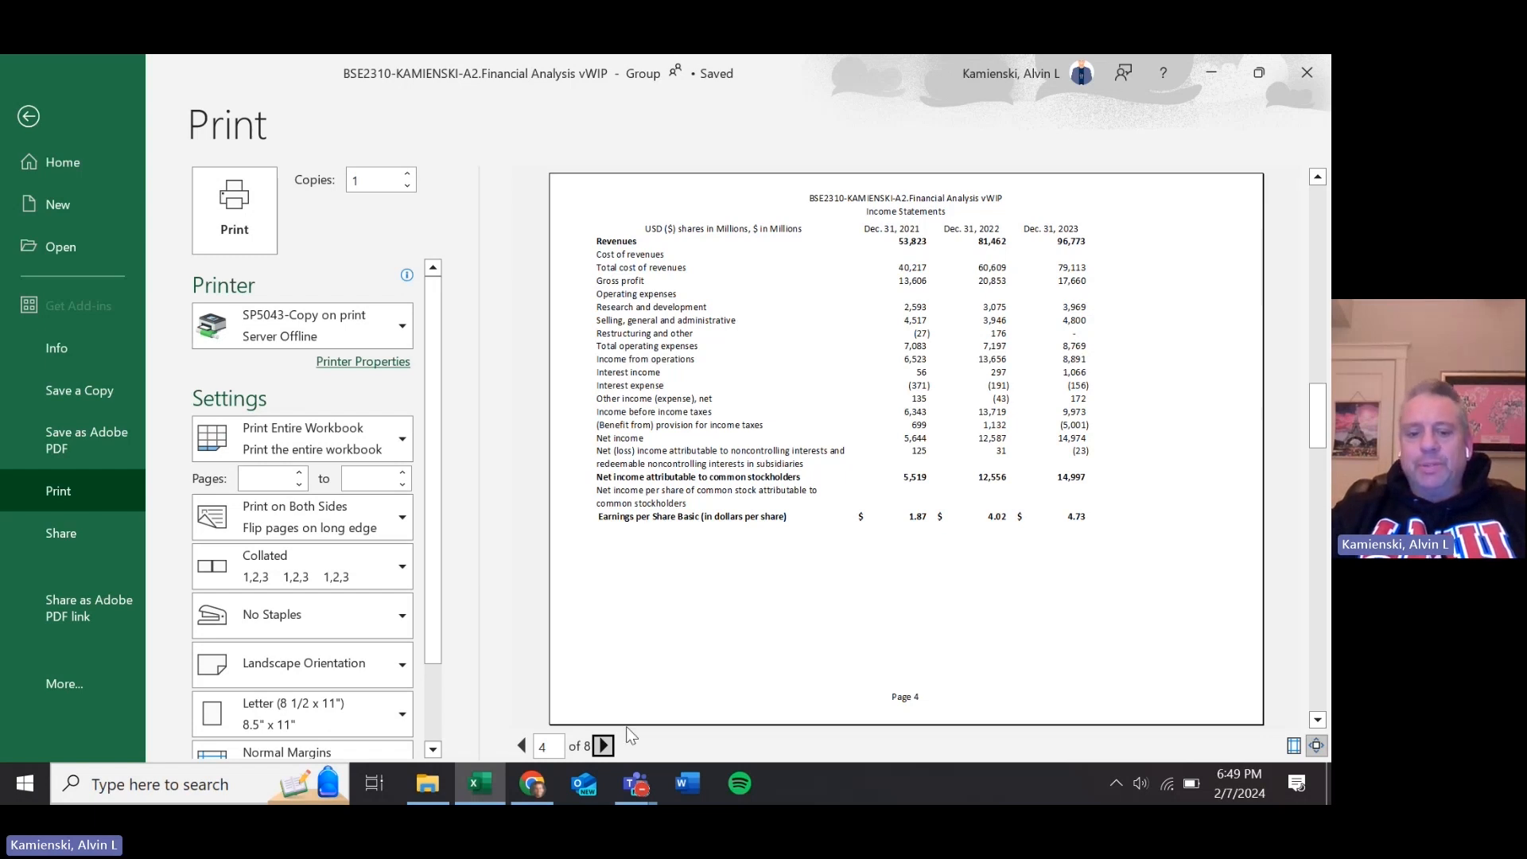
left_click(606, 745)
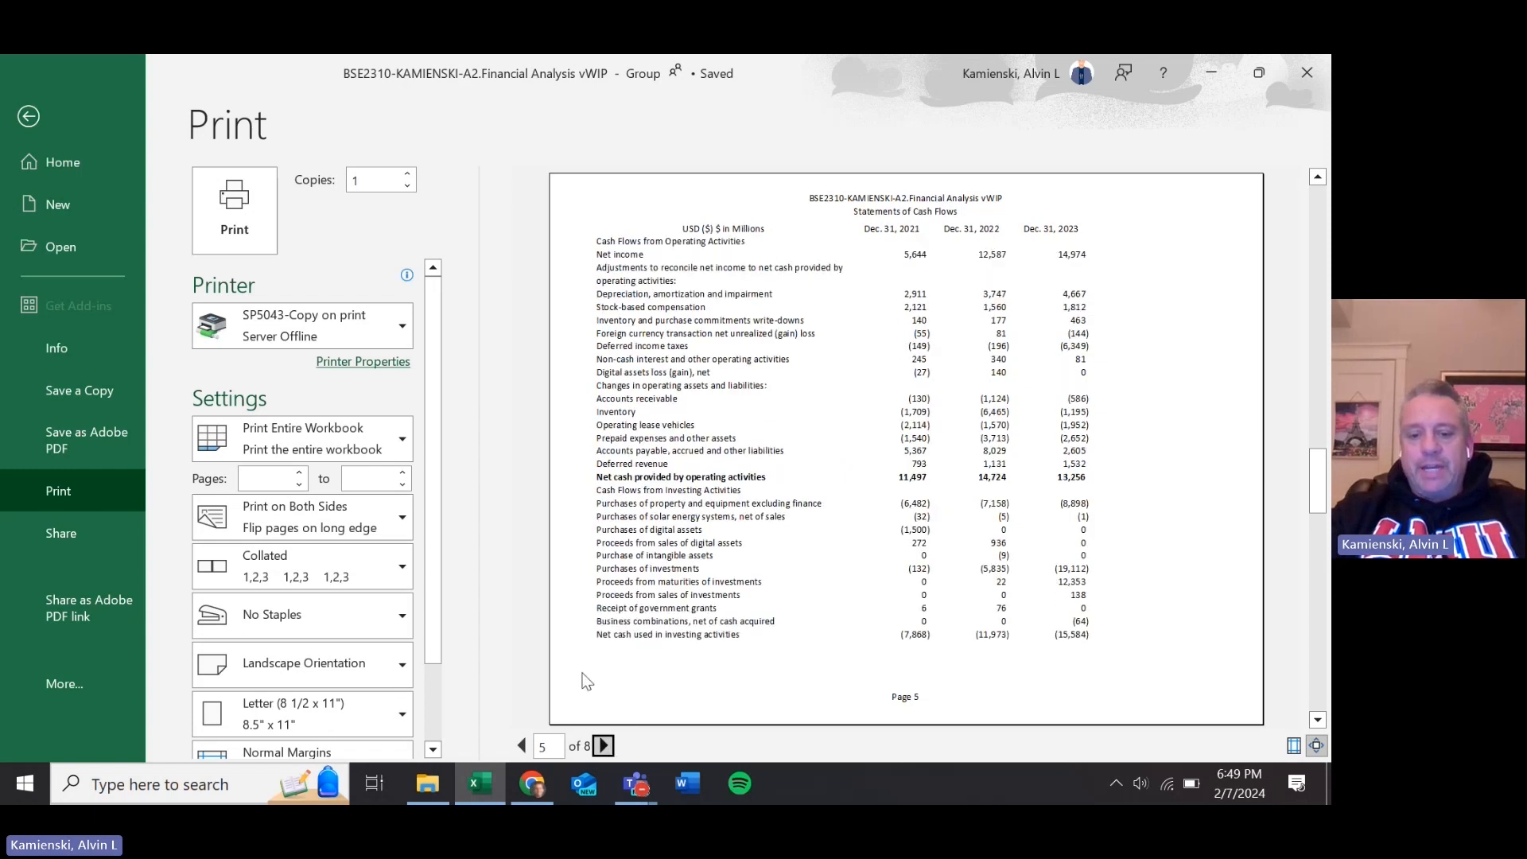
left_click(606, 745)
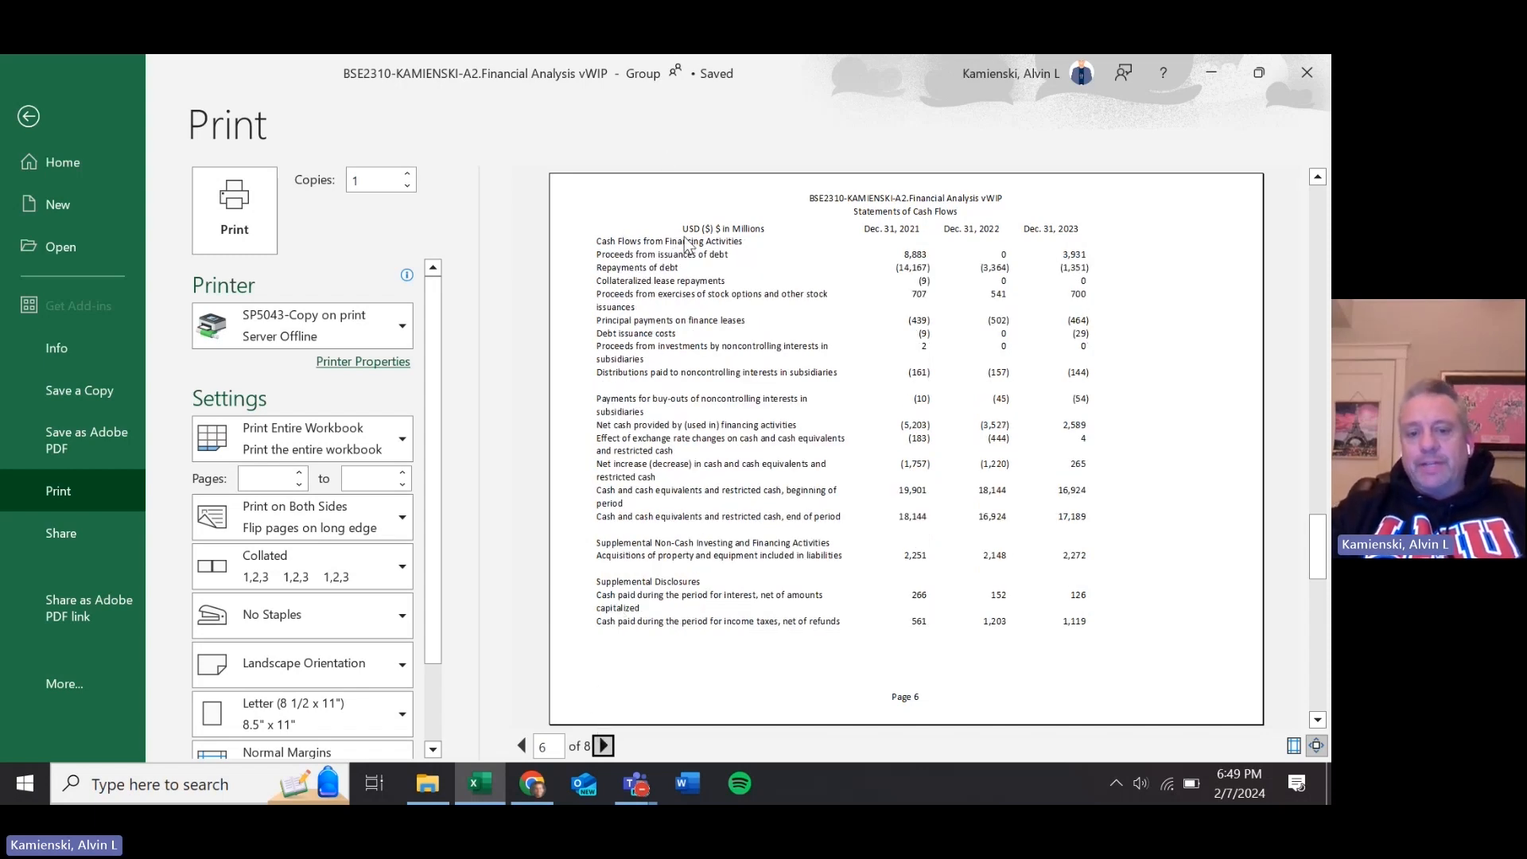
left_click(603, 746)
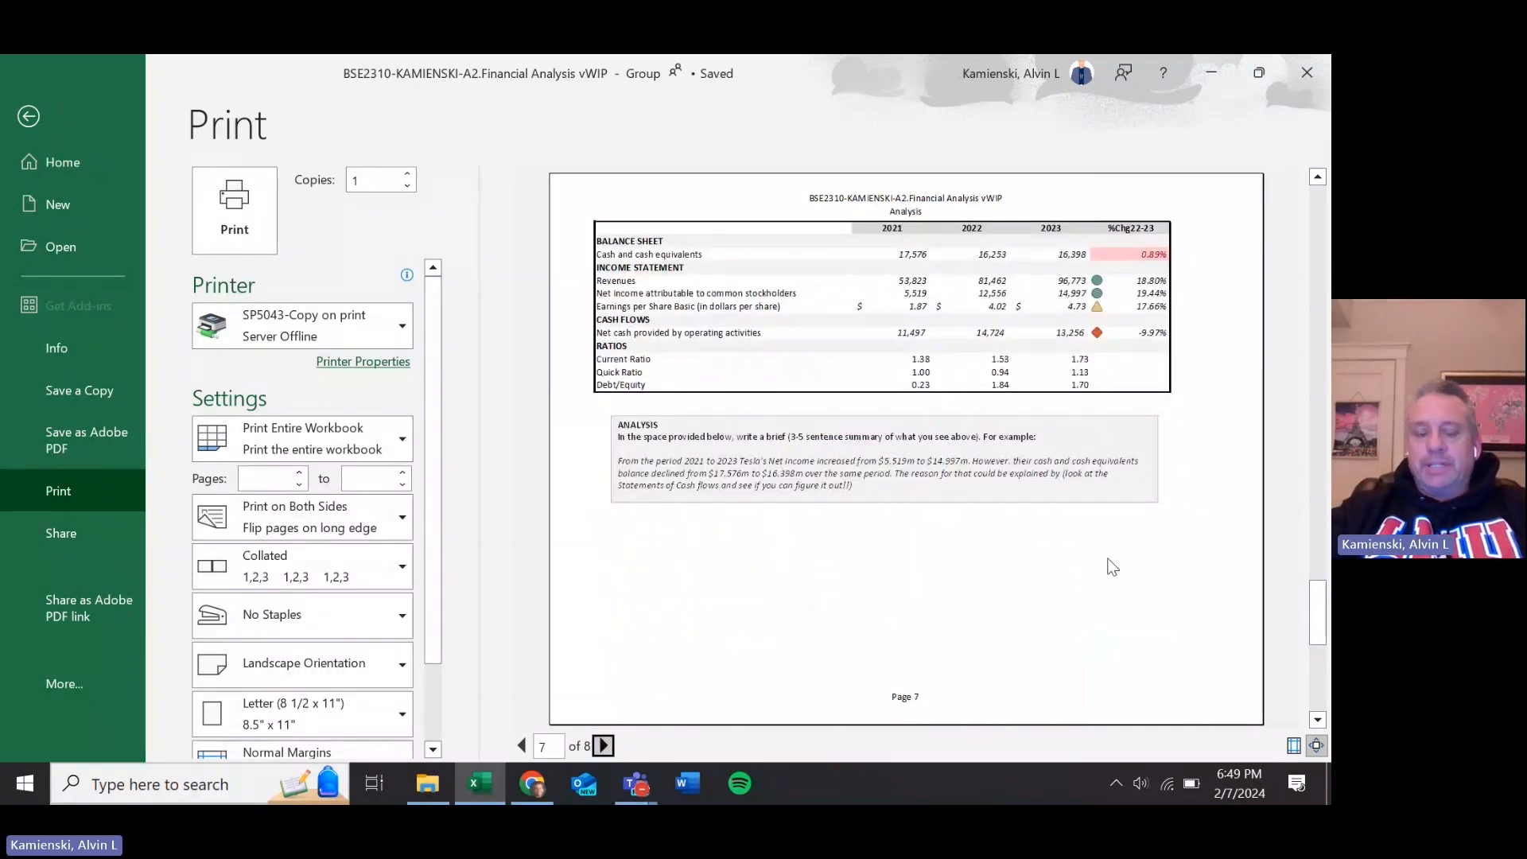
key("Escape")
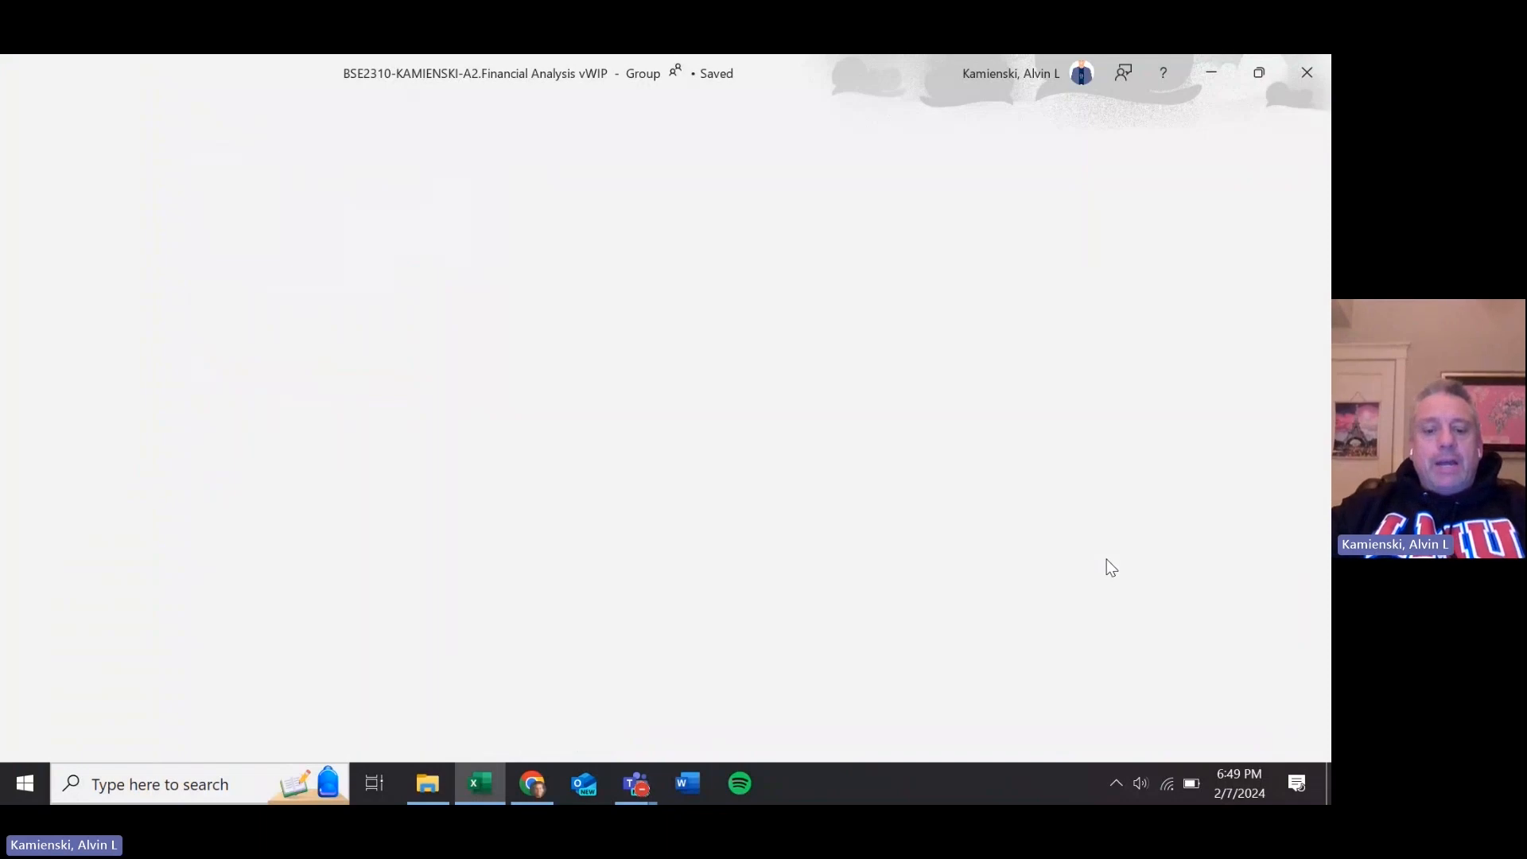
- Insert a new worksheet directly before the Analysis sheet
key("ctrl+Page_Down")
key("ctrl+Page_Down")
key("ctrl+Page_Down")
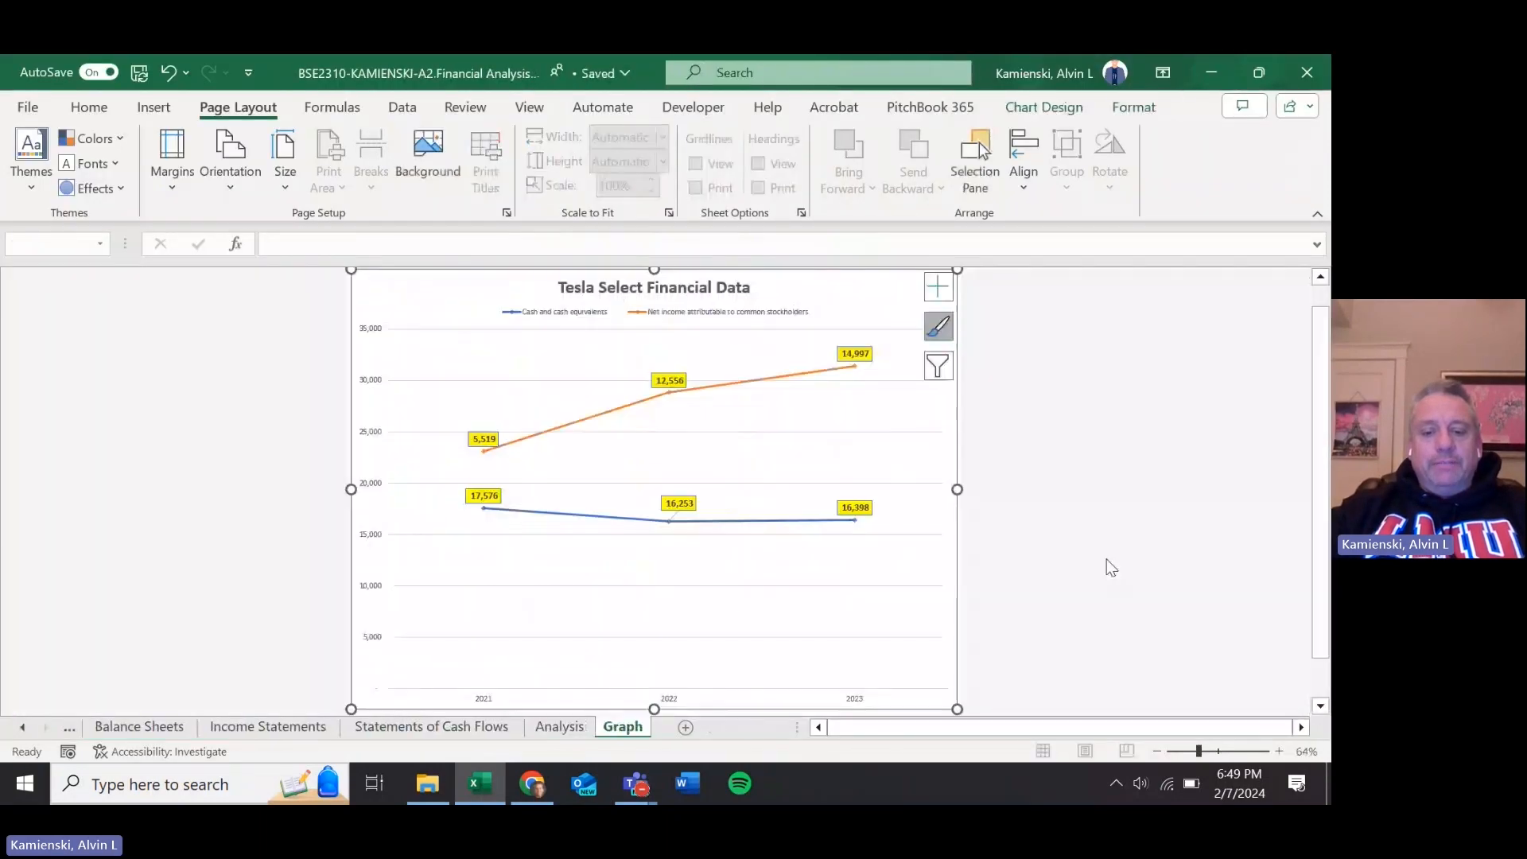
key("ctrl+Page_Up")
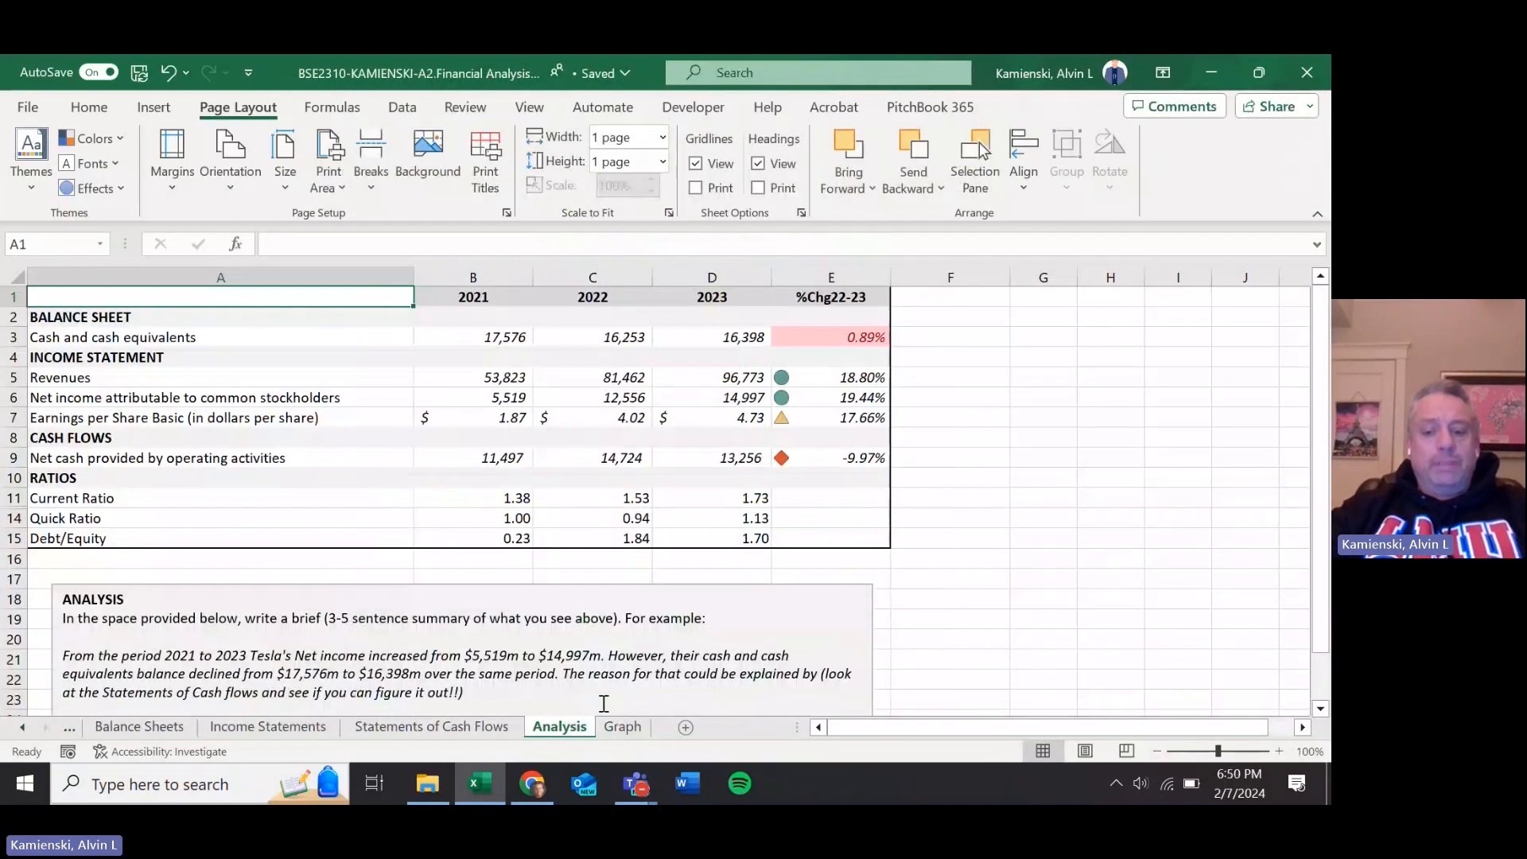
right_click(562, 732)
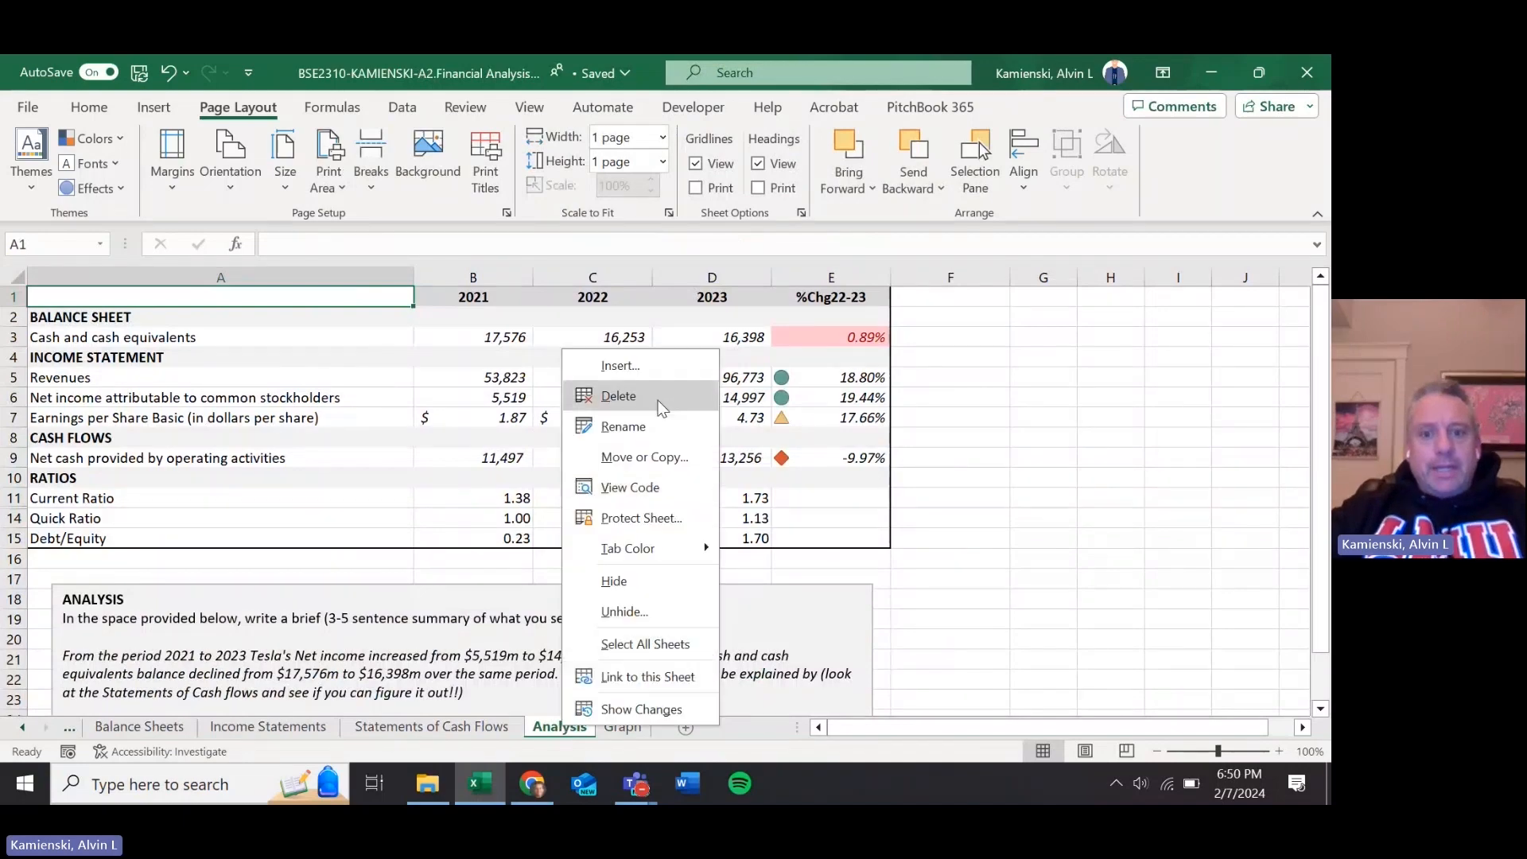
left_click(644, 368)
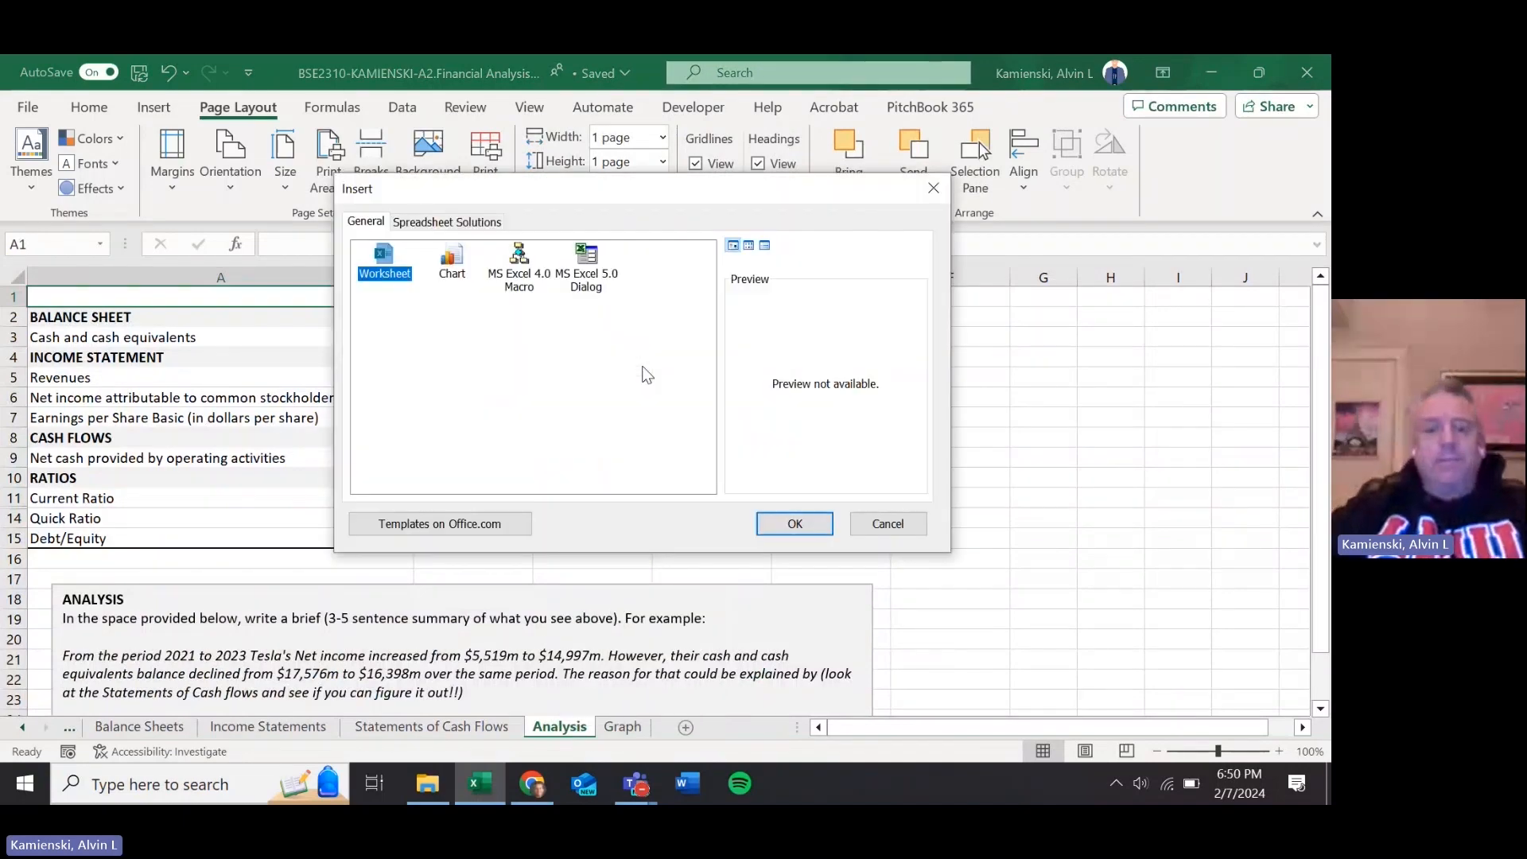
left_click(792, 520)
- Rename the new worksheet as Analysis-WIP
type("Analy")
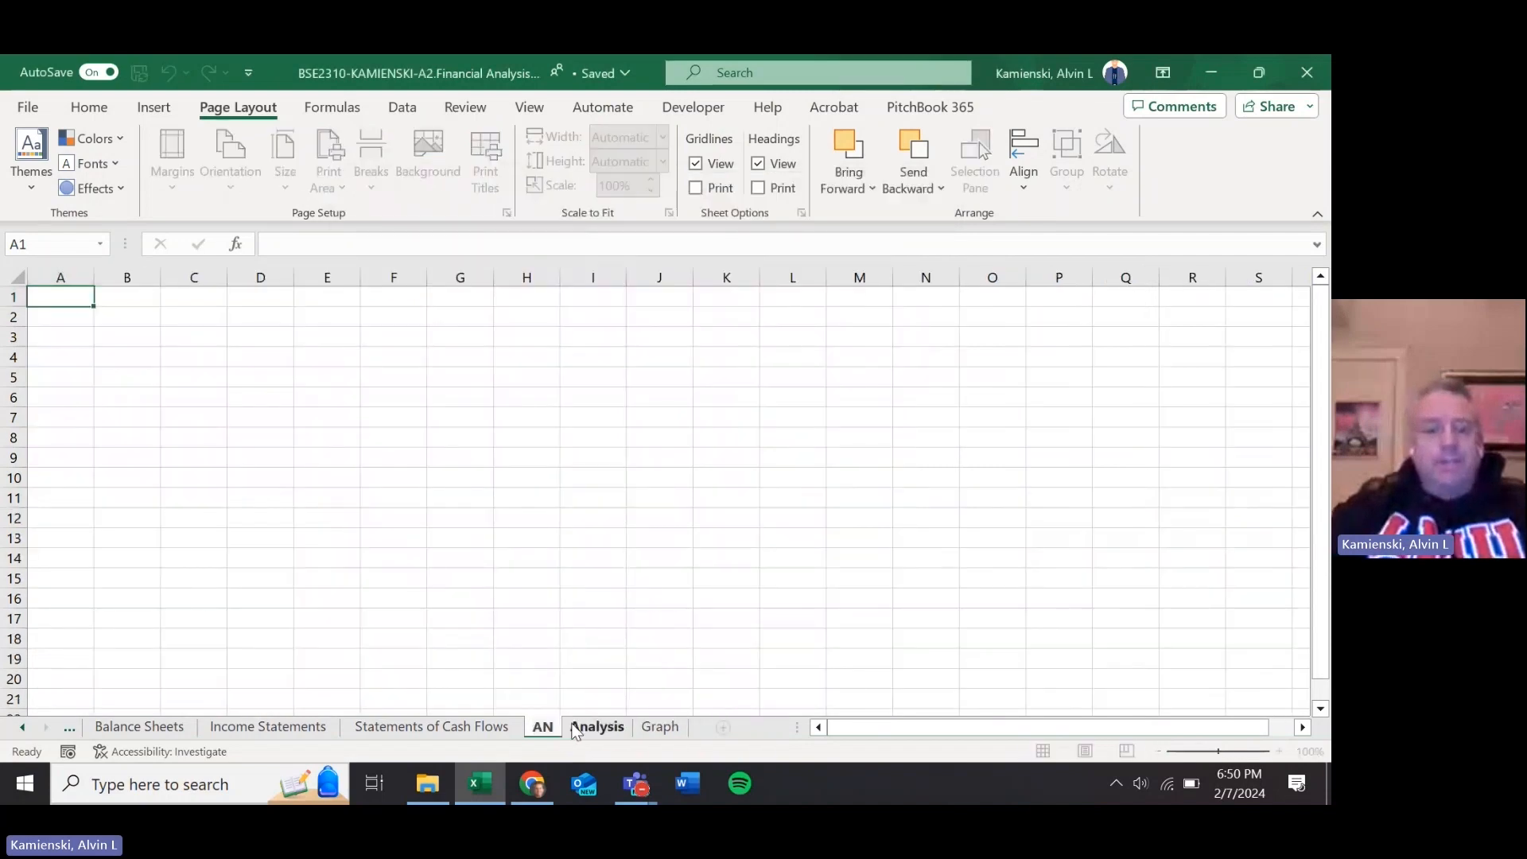
type("sis")
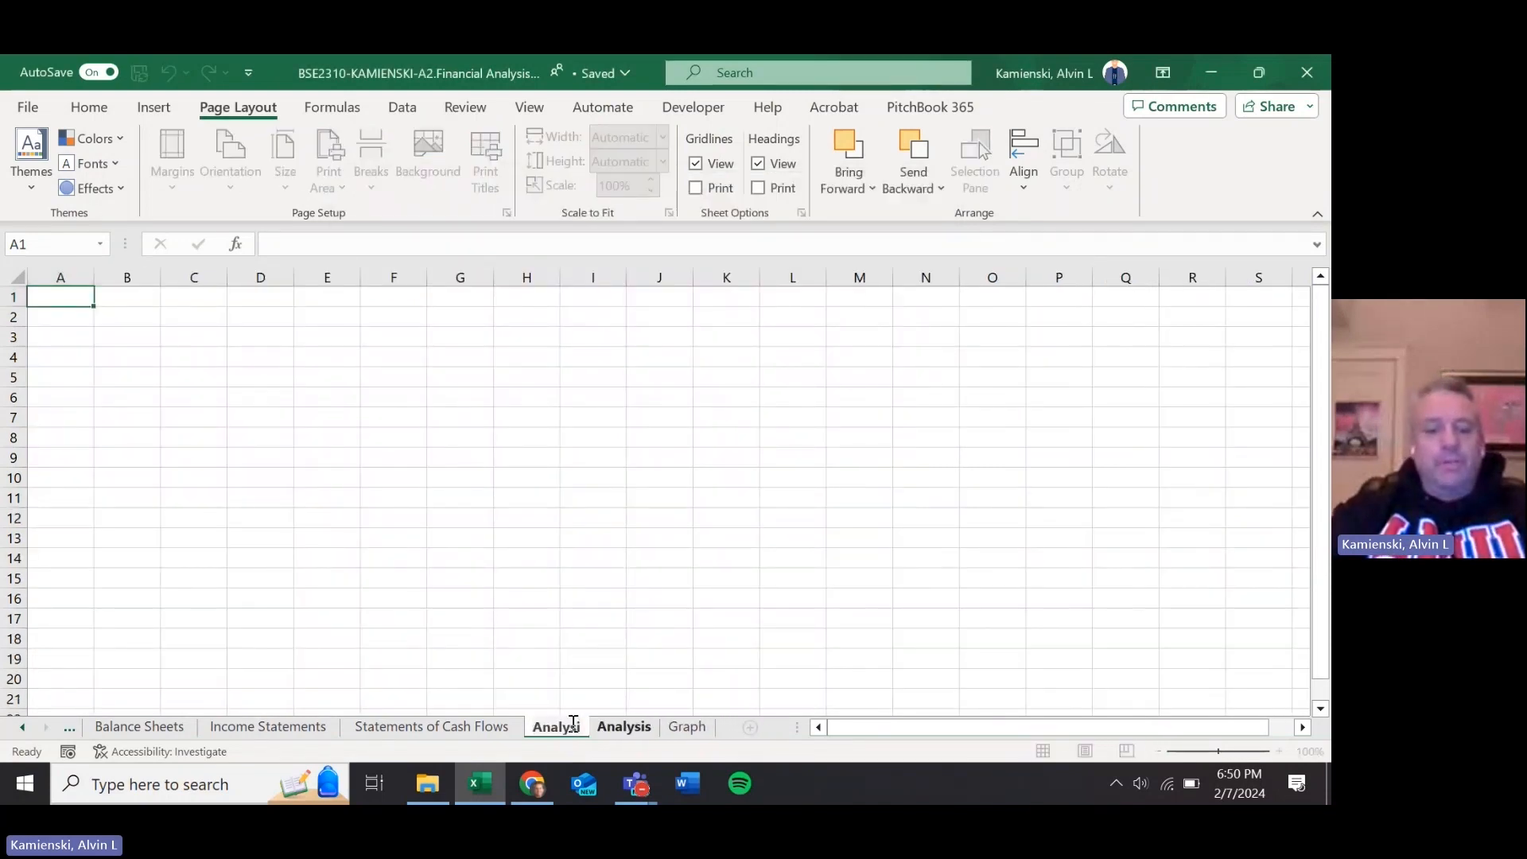
type("-WI")
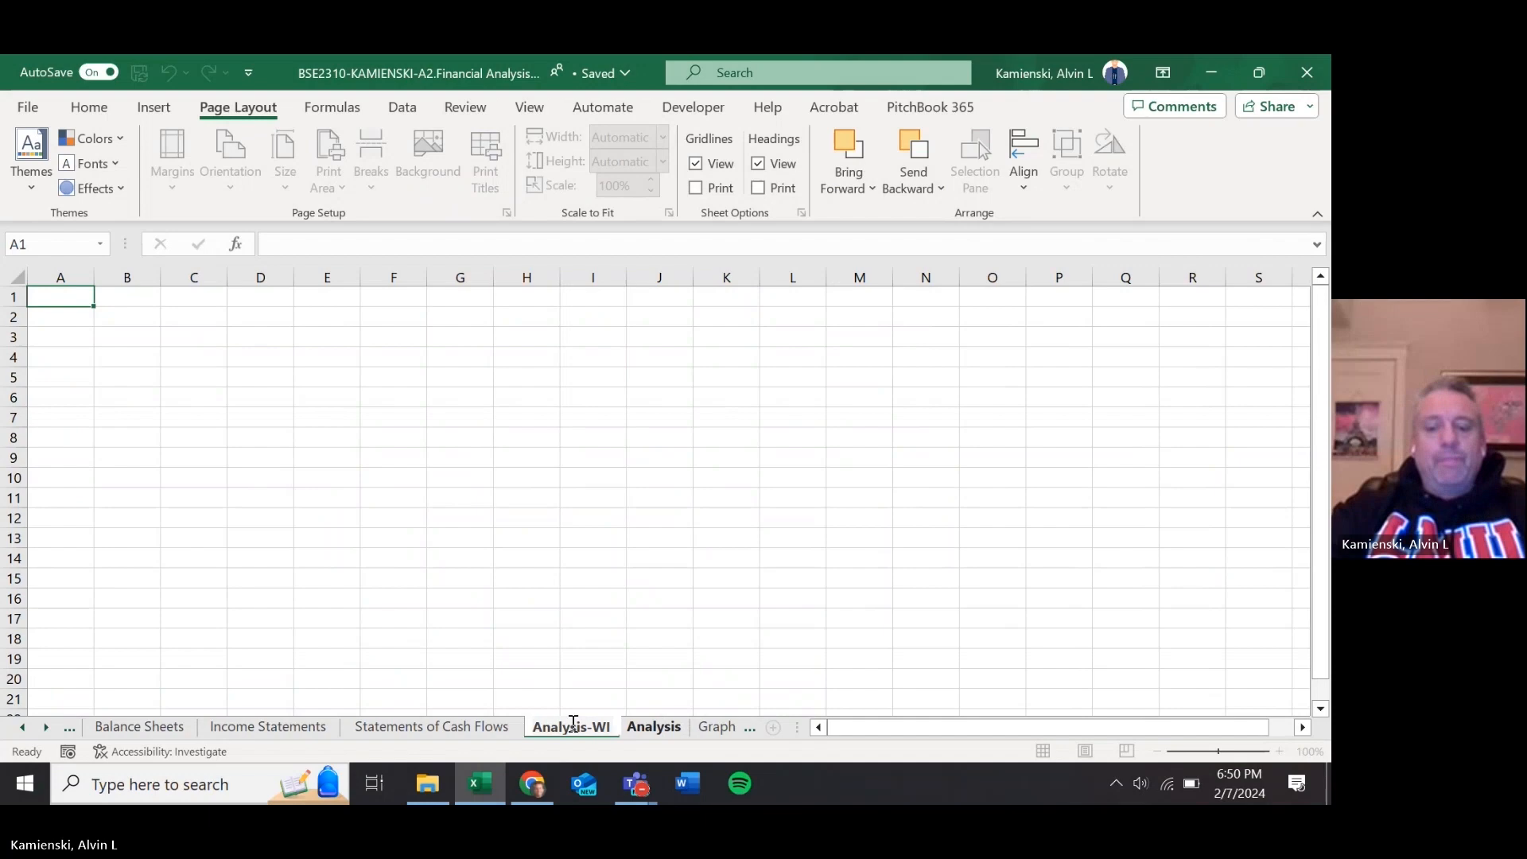
type("P")
key("Return")
- Return to the finished Analysis sheet and check the workbook's file name
key("ctrl+Page_Down")
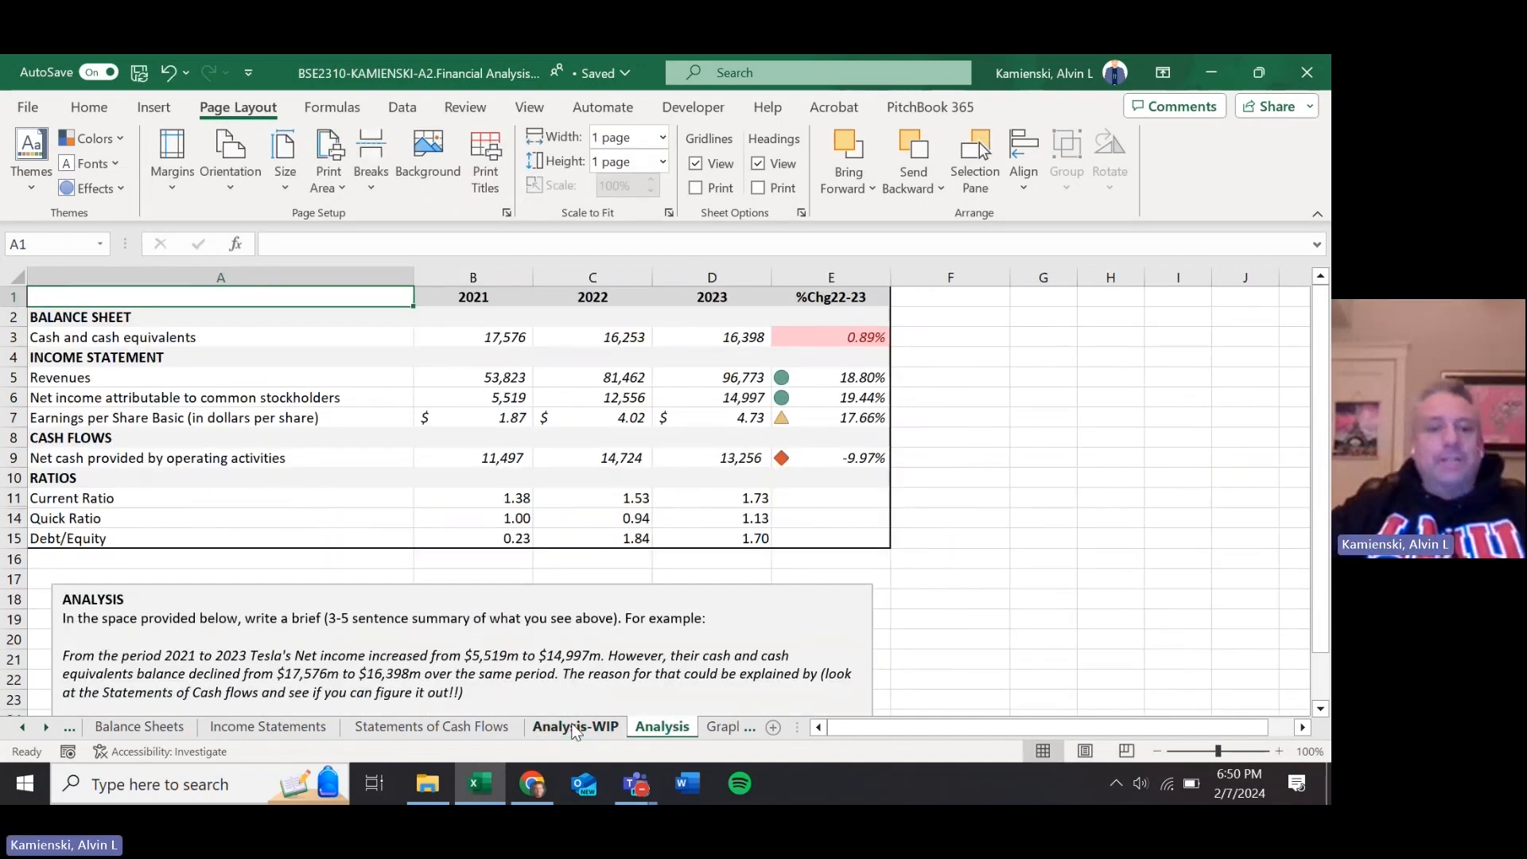
left_click(465, 73)
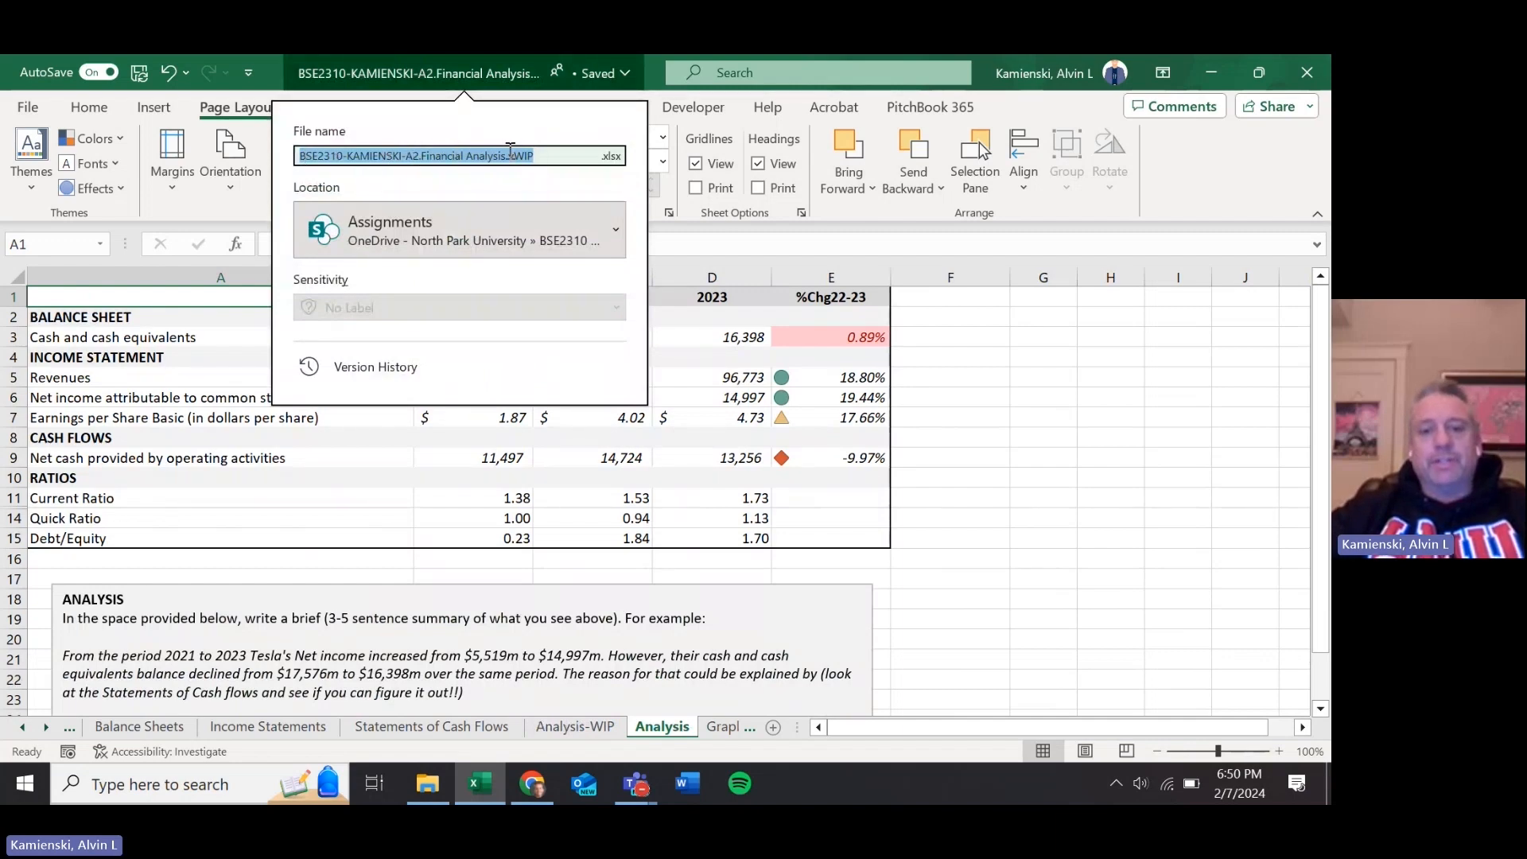
key("Escape")
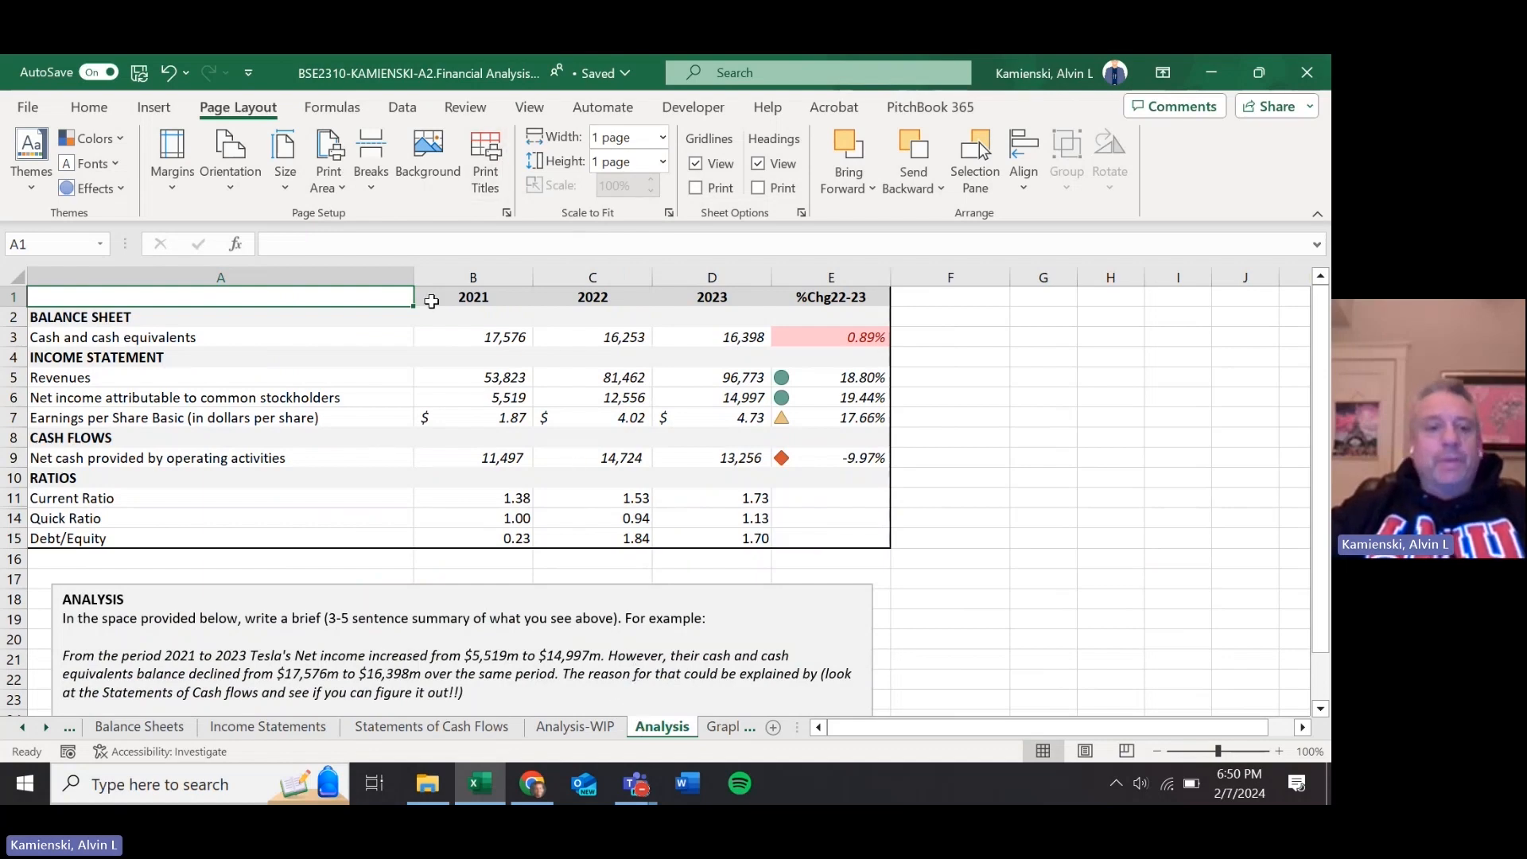
- Check the Analysis sheet's custom header and footer in the page setup and leave them as they are
left_click(506, 210)
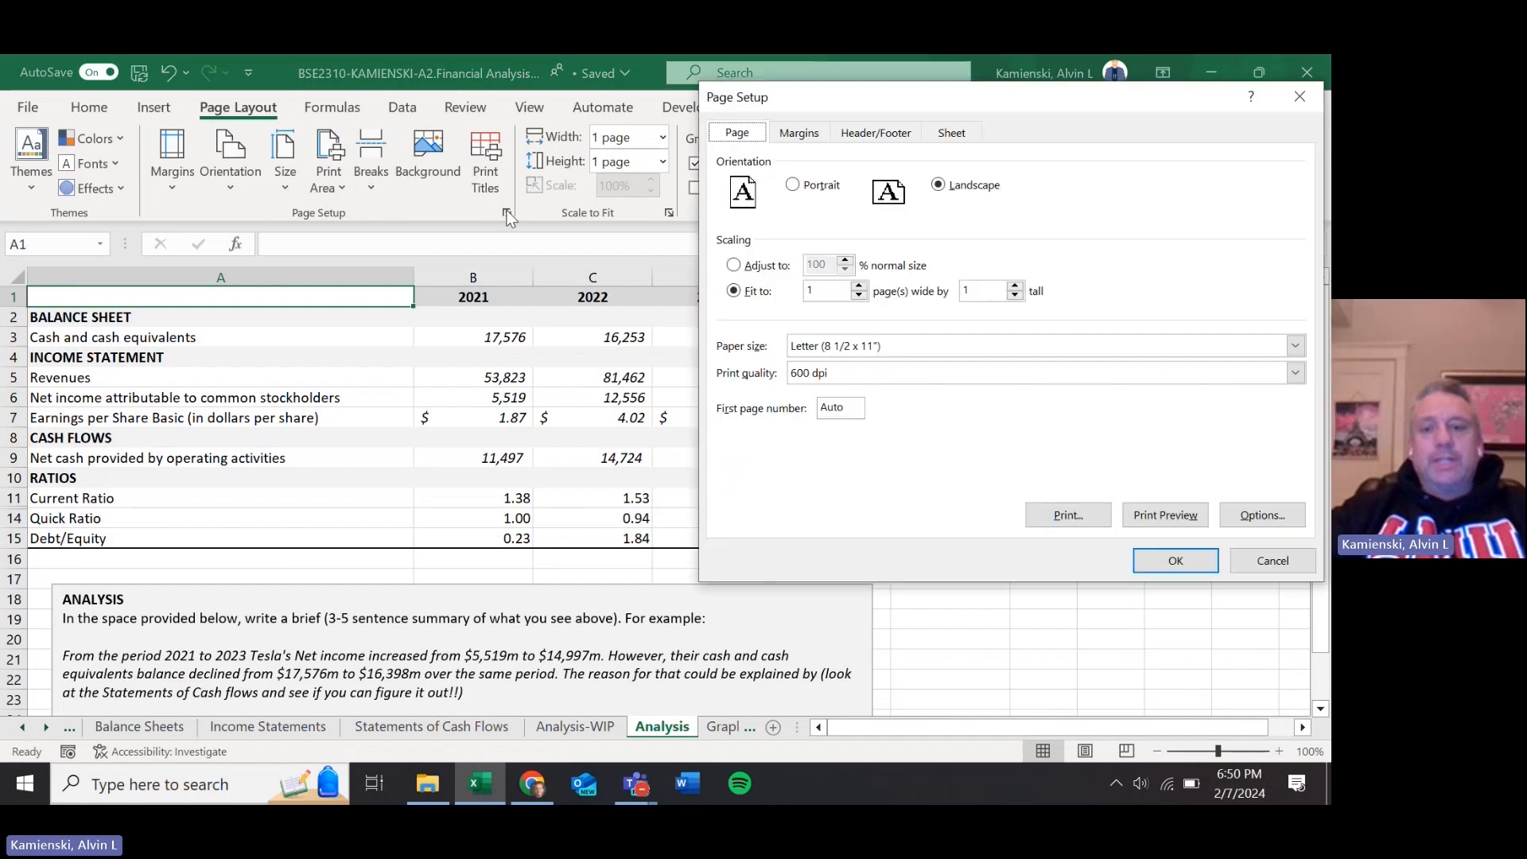
left_click(867, 136)
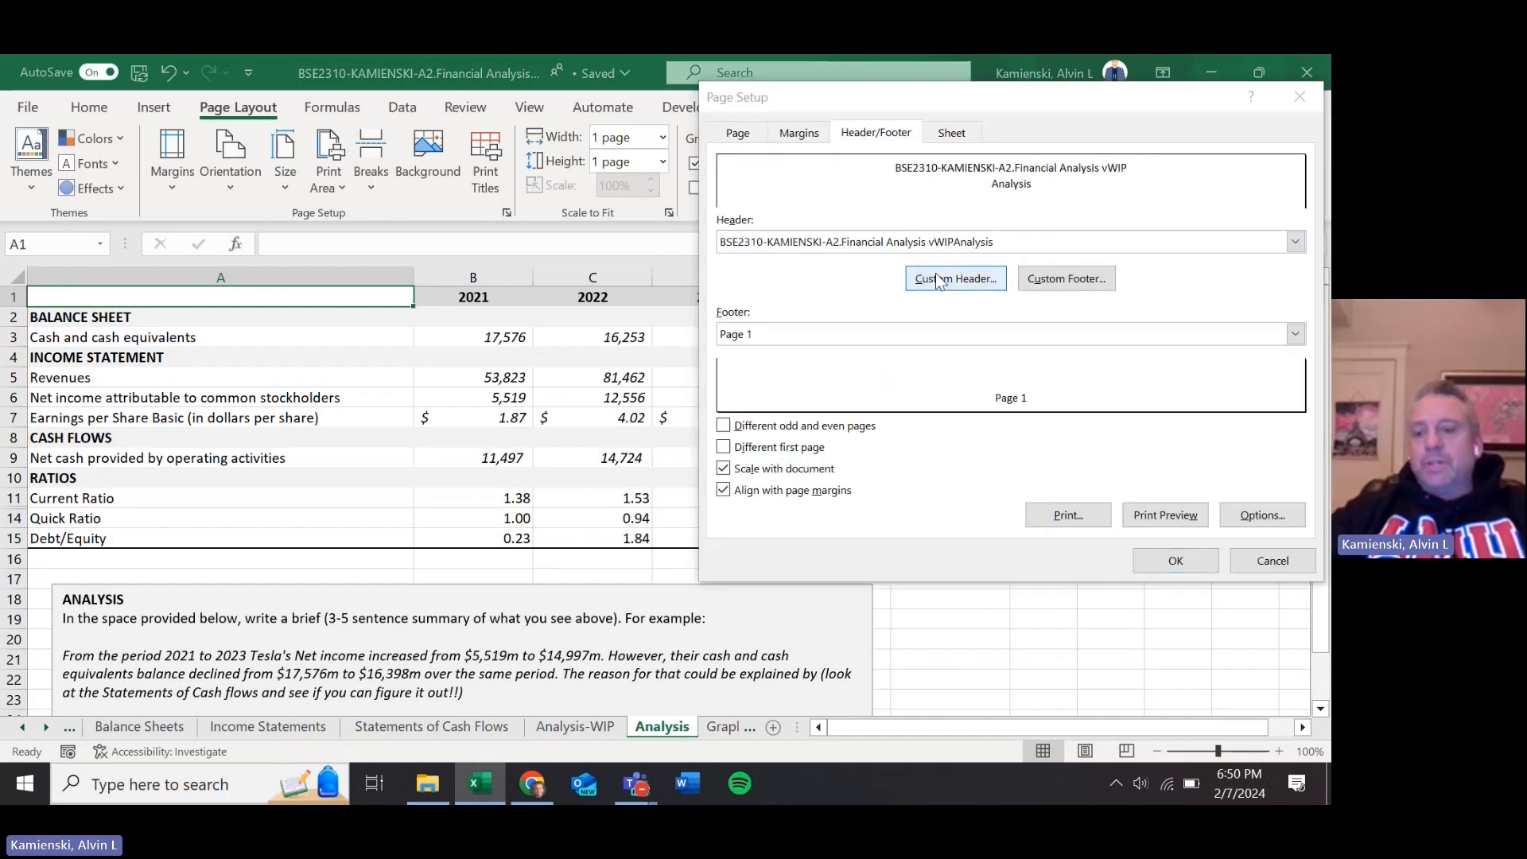
left_click(934, 275)
key("Escape")
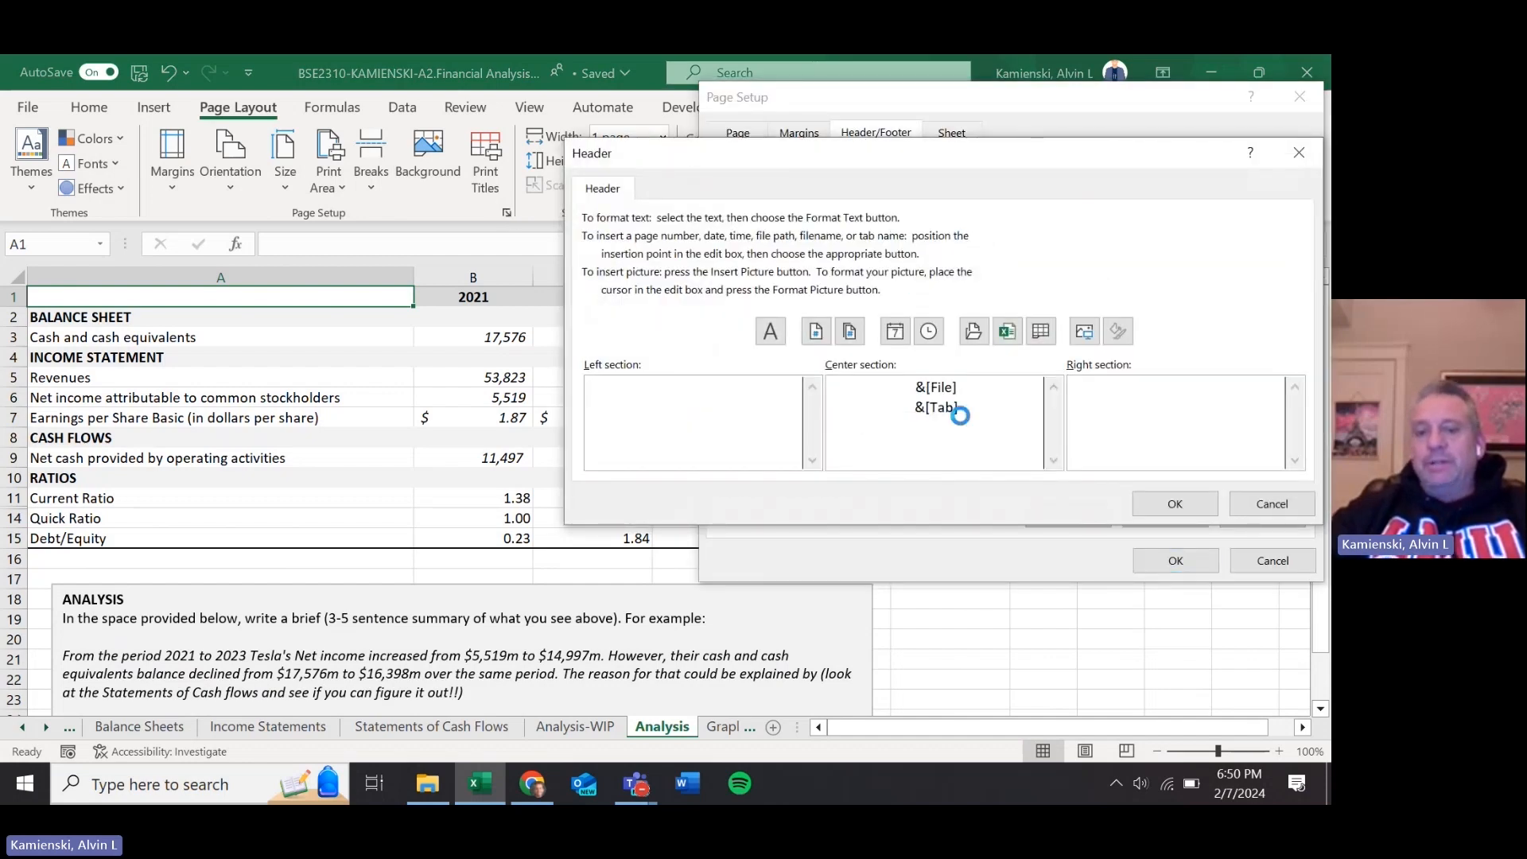
left_click(1060, 286)
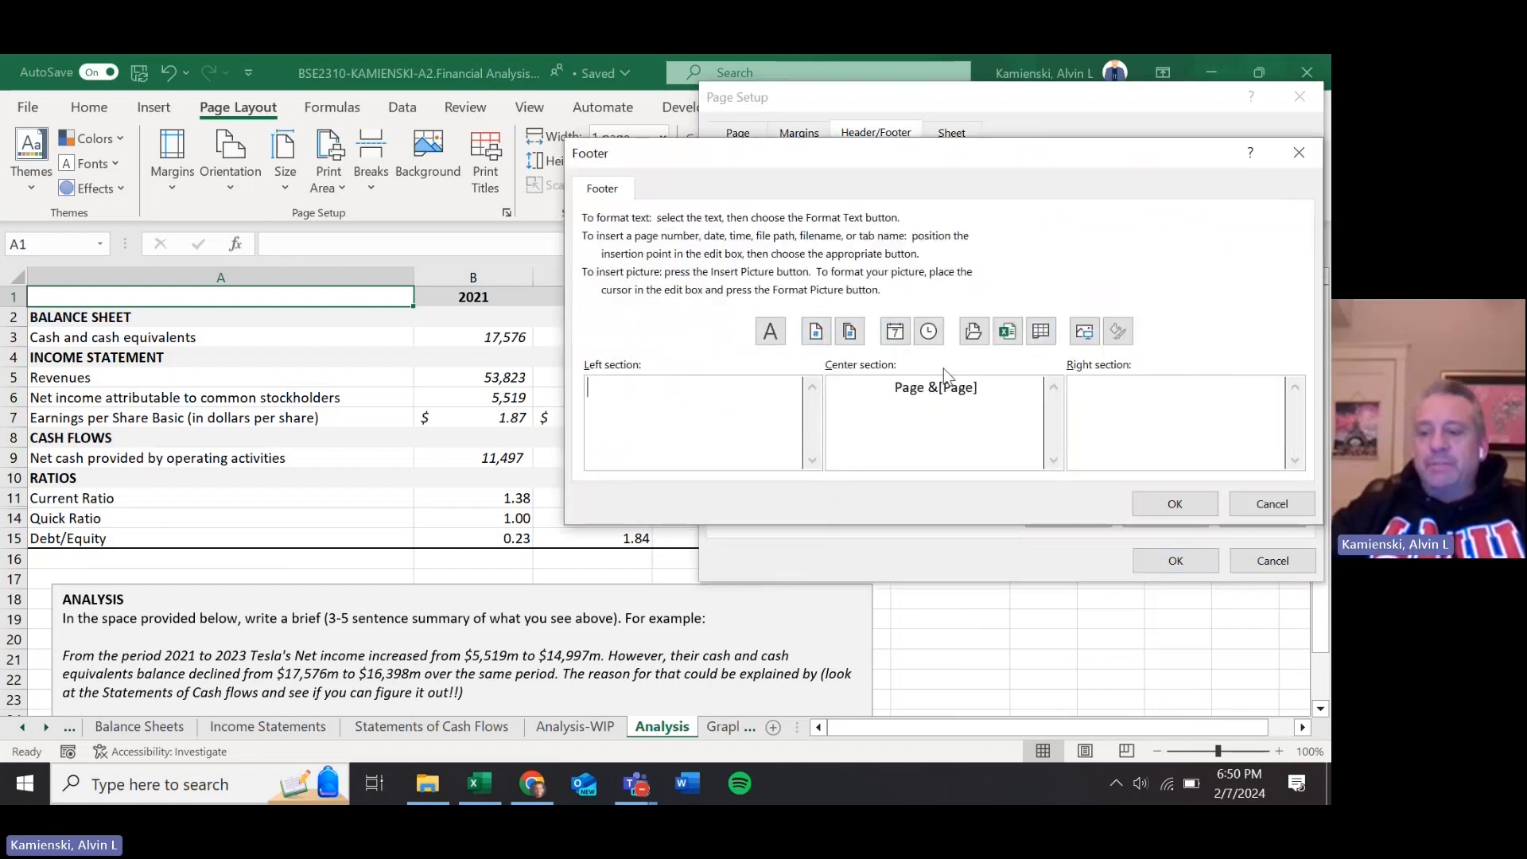
key("Escape")
key("Escape")
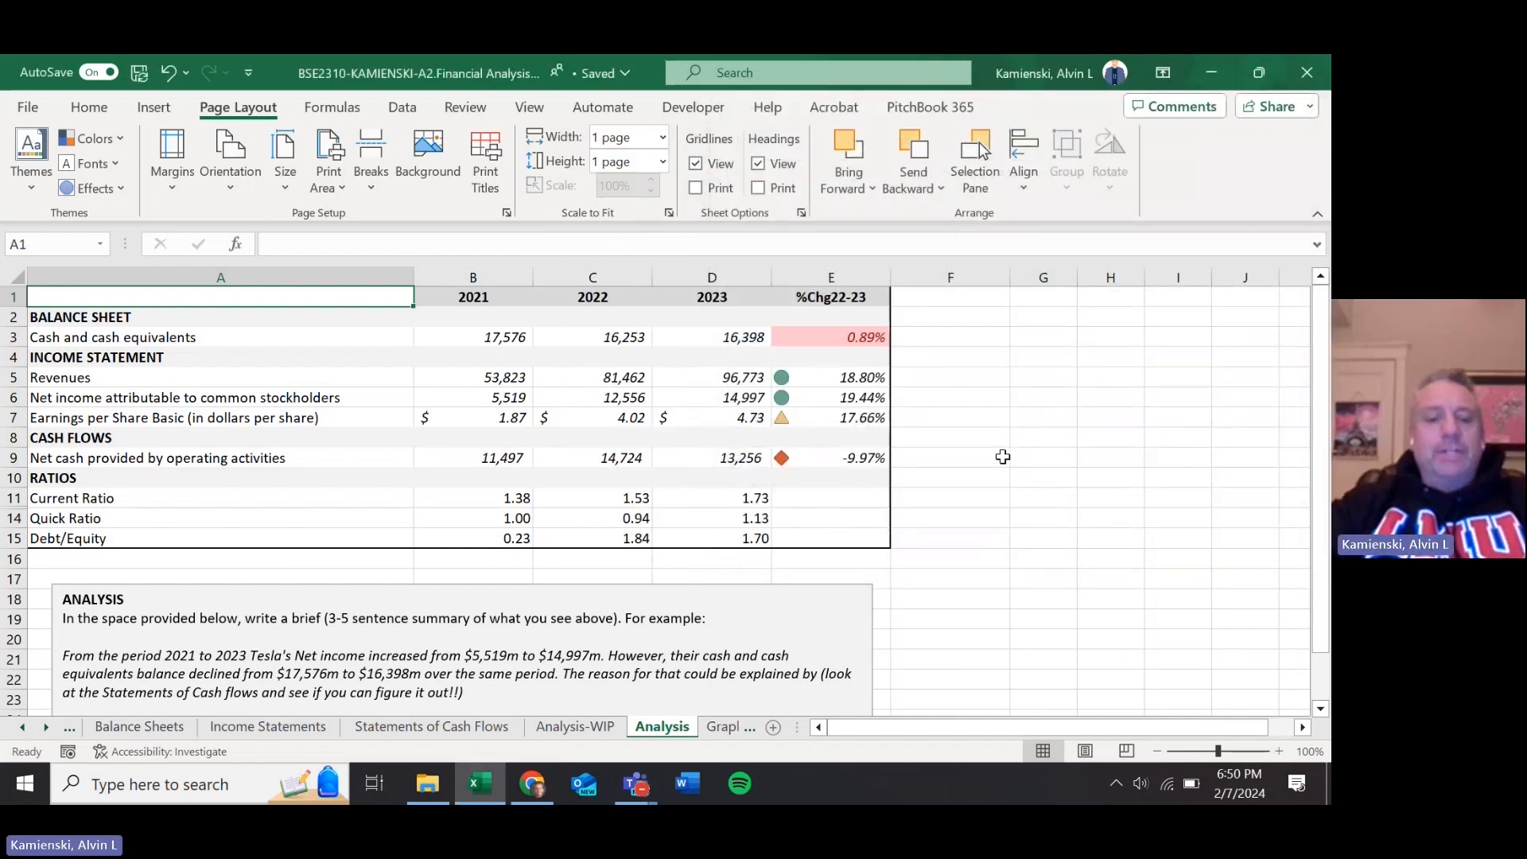
- Check the column width of column A on the Analysis sheet
key("alt+h")
key("o")
key("w")
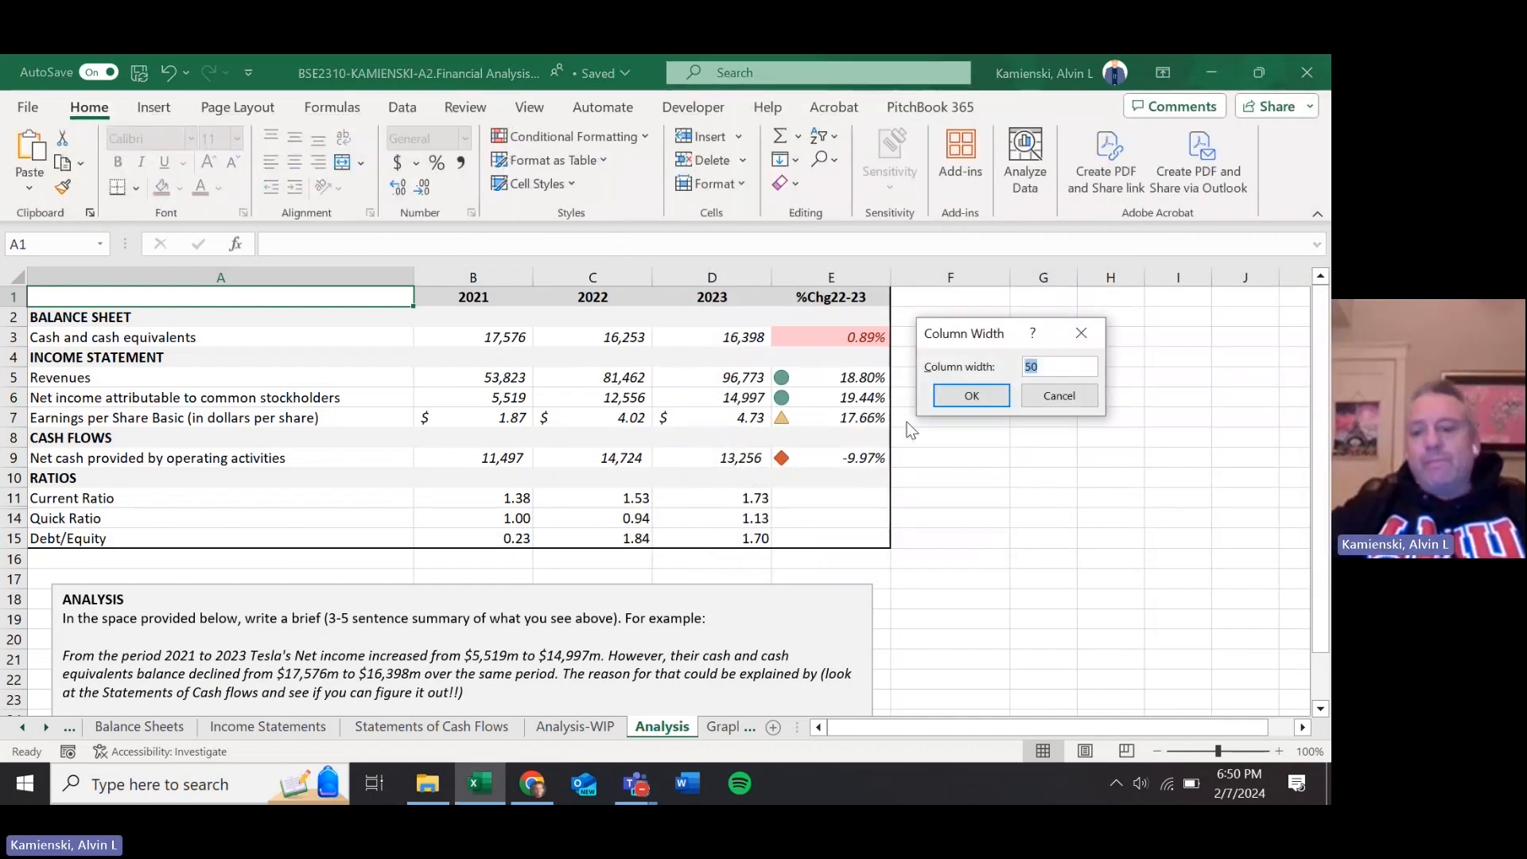
key("Return")
- Check the shared column width of columns B to E and where the width setting is found
key("Right")
key("shift+Right")
key("shift+Right")
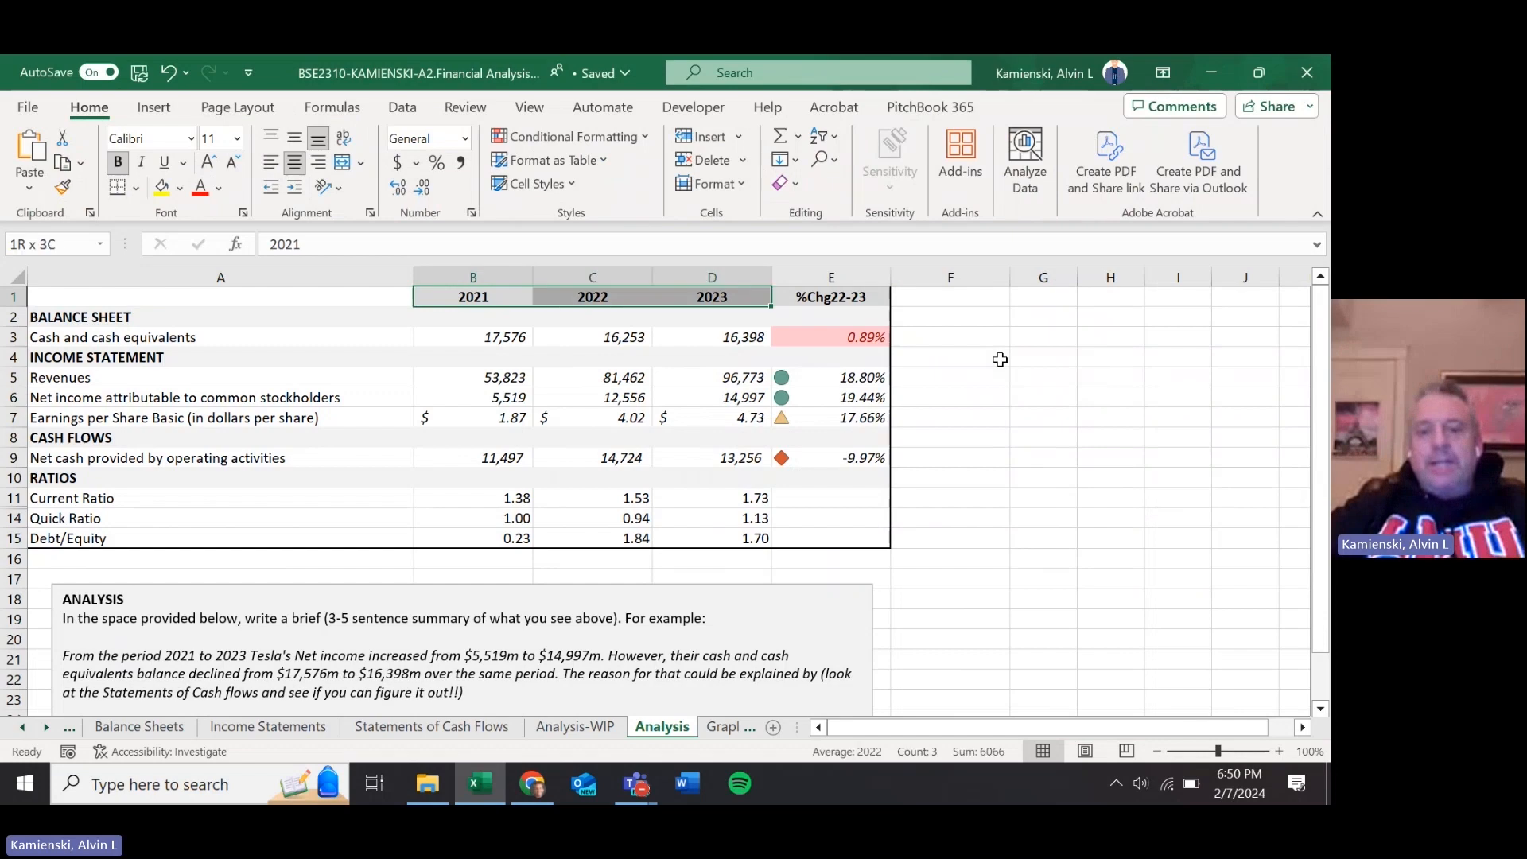
key("shift+Right")
key("alt+h")
key("o")
key("w")
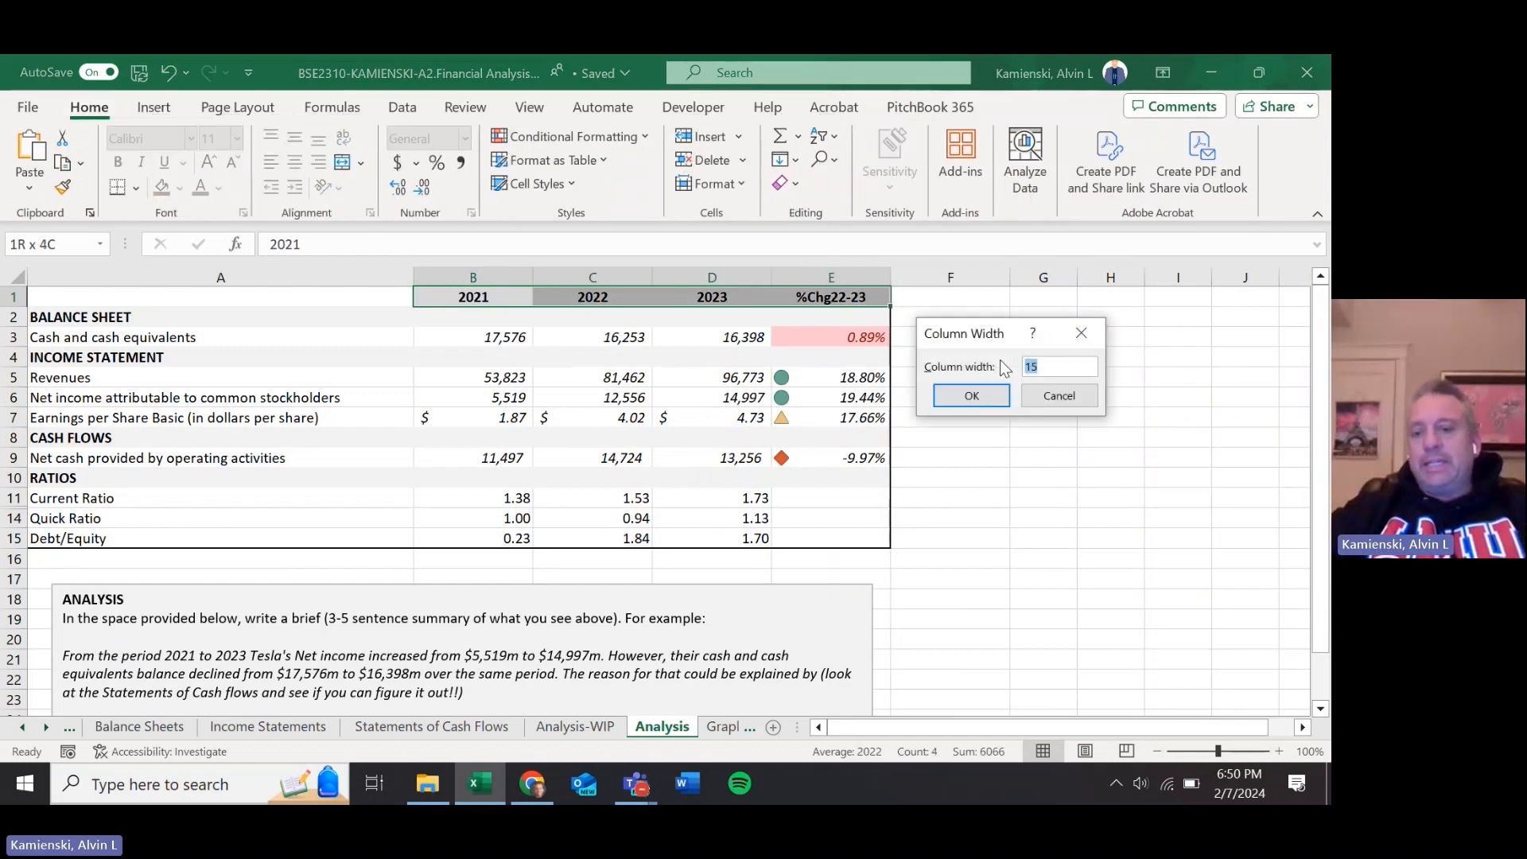
key("Return")
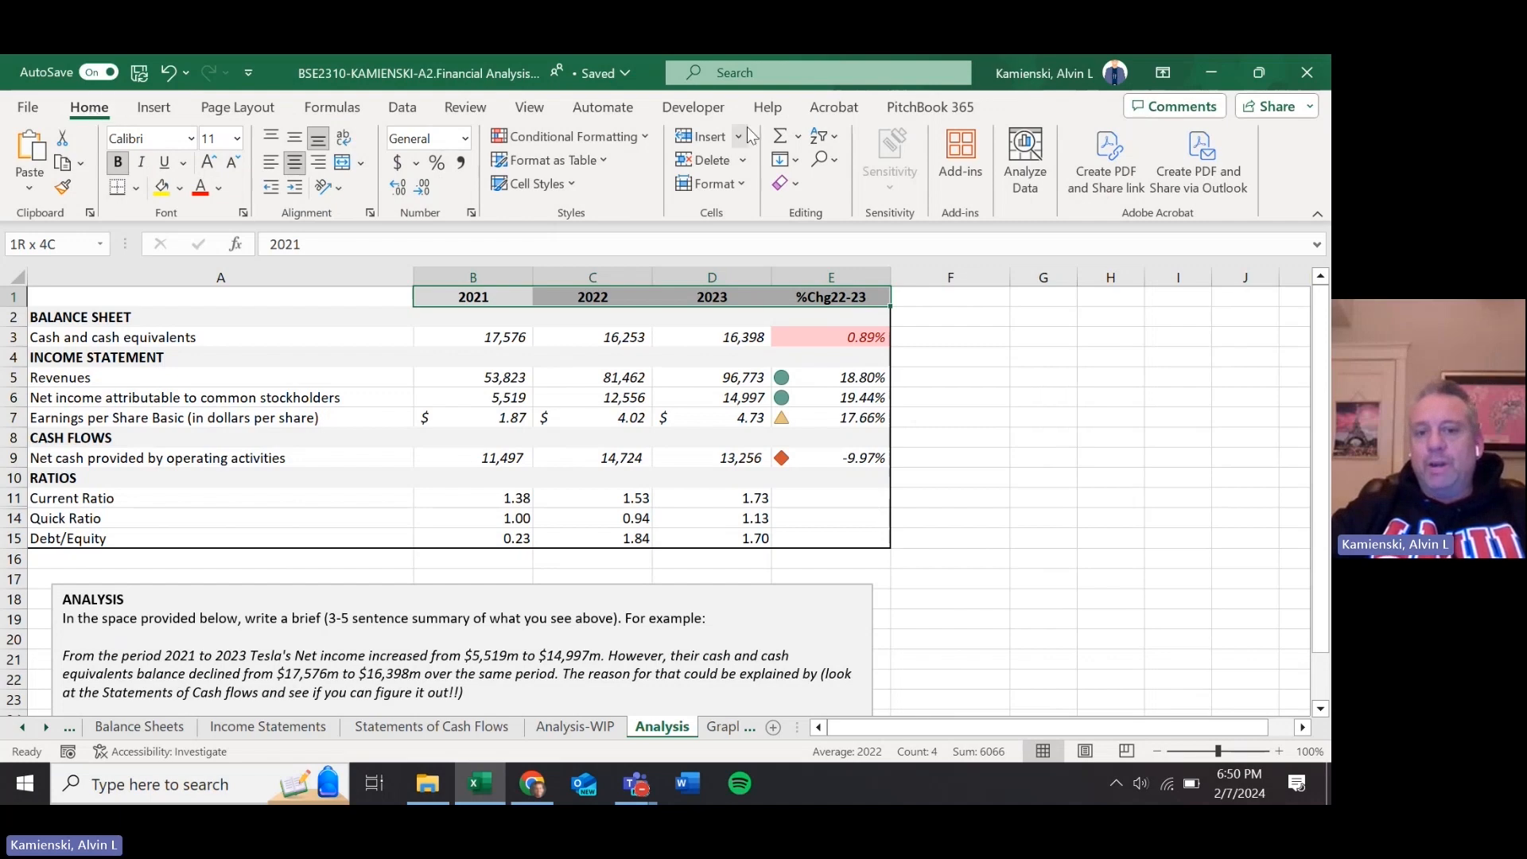
left_click(747, 186)
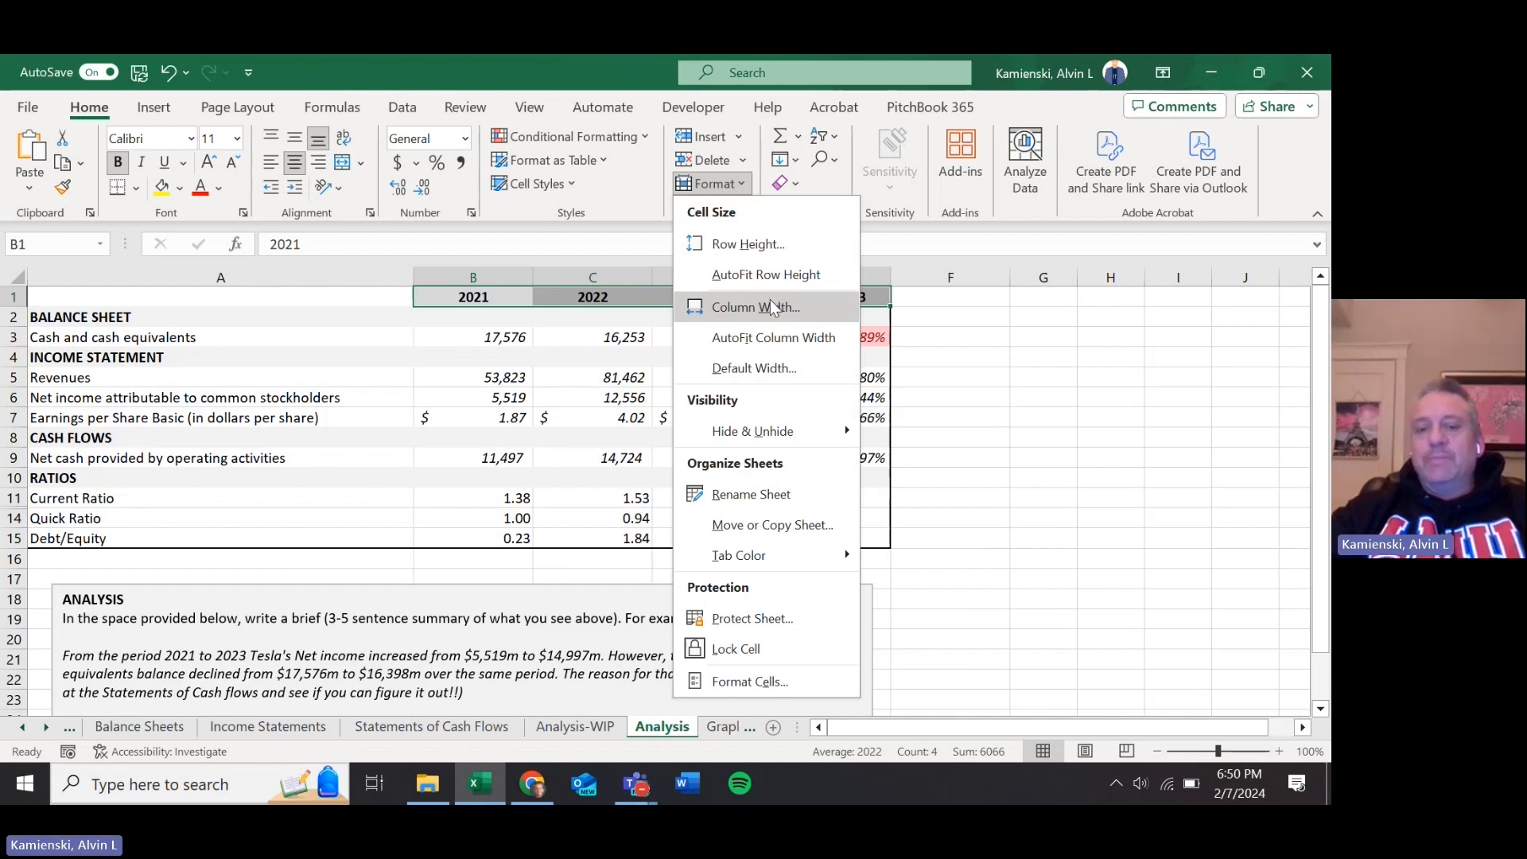
left_click(135, 130)
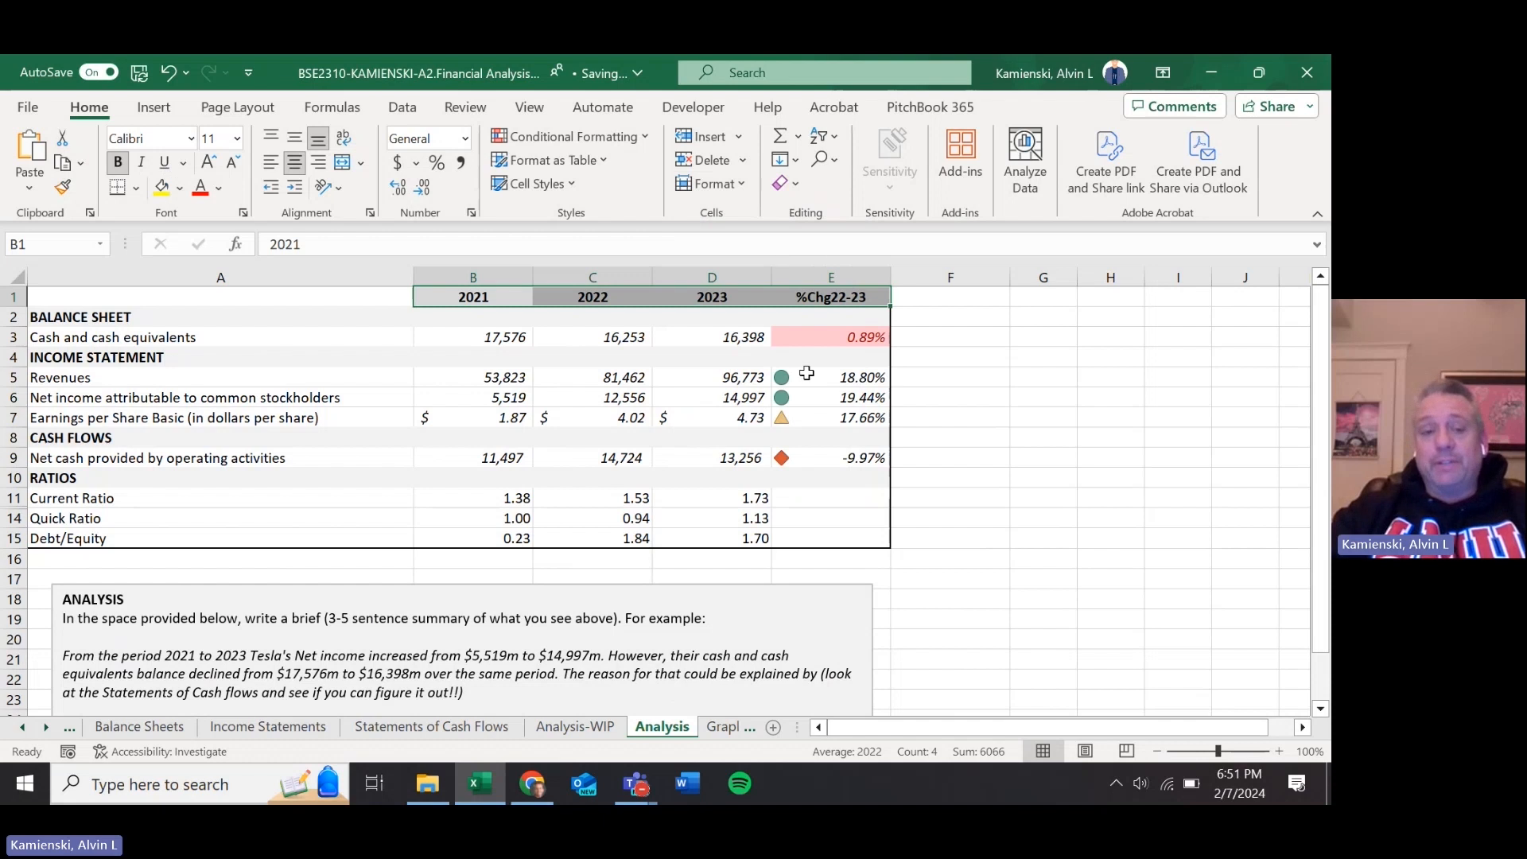
- Examine the formulas behind the balance sheet and income statement labels in A3 and A5 to A7
key("Left")
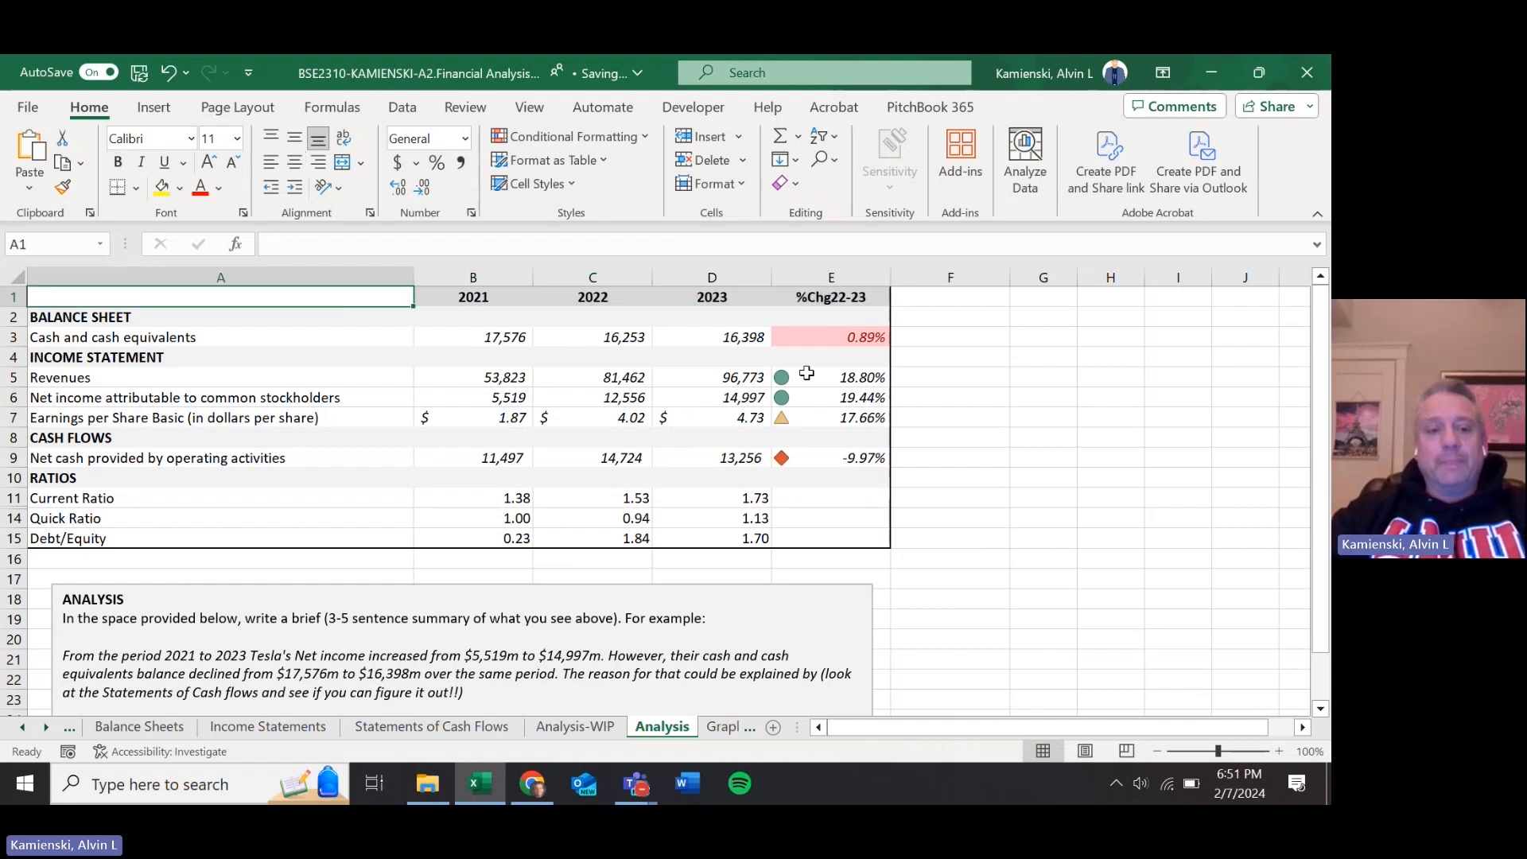
key("Down")
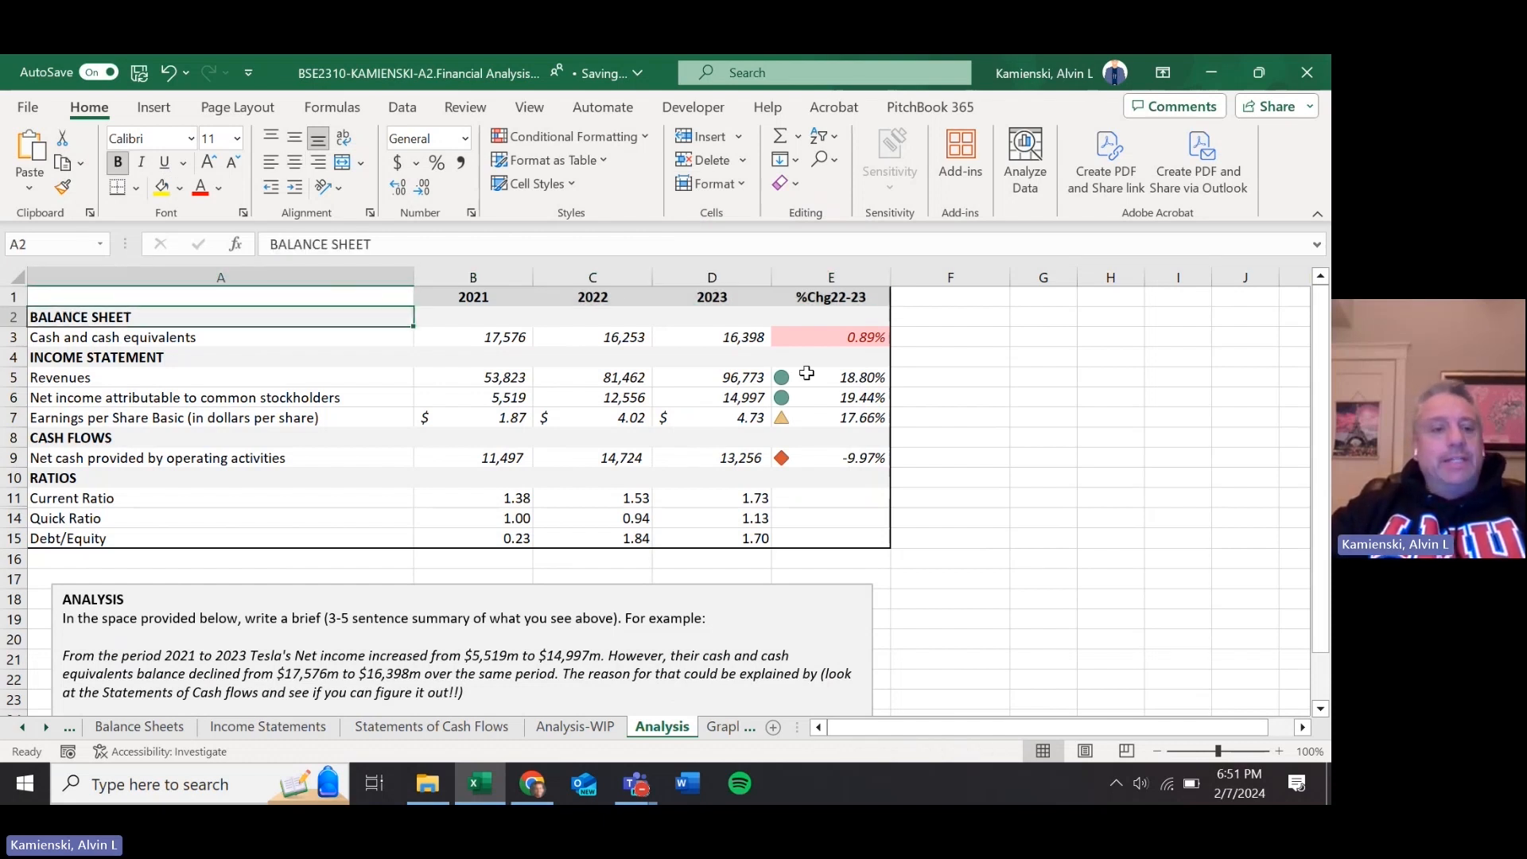
key("Down")
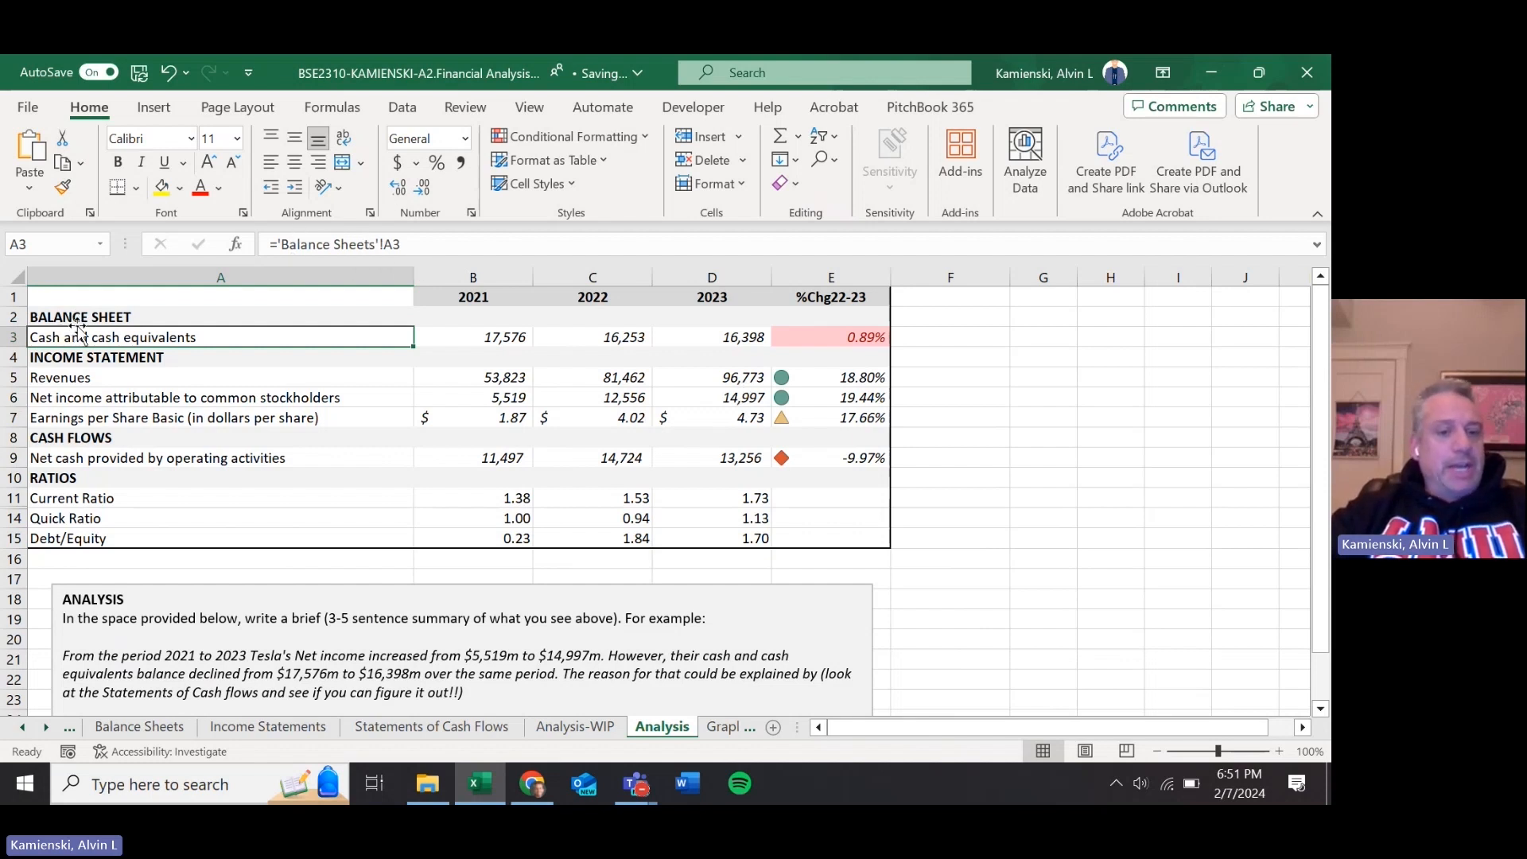
key("Down")
key("Down")
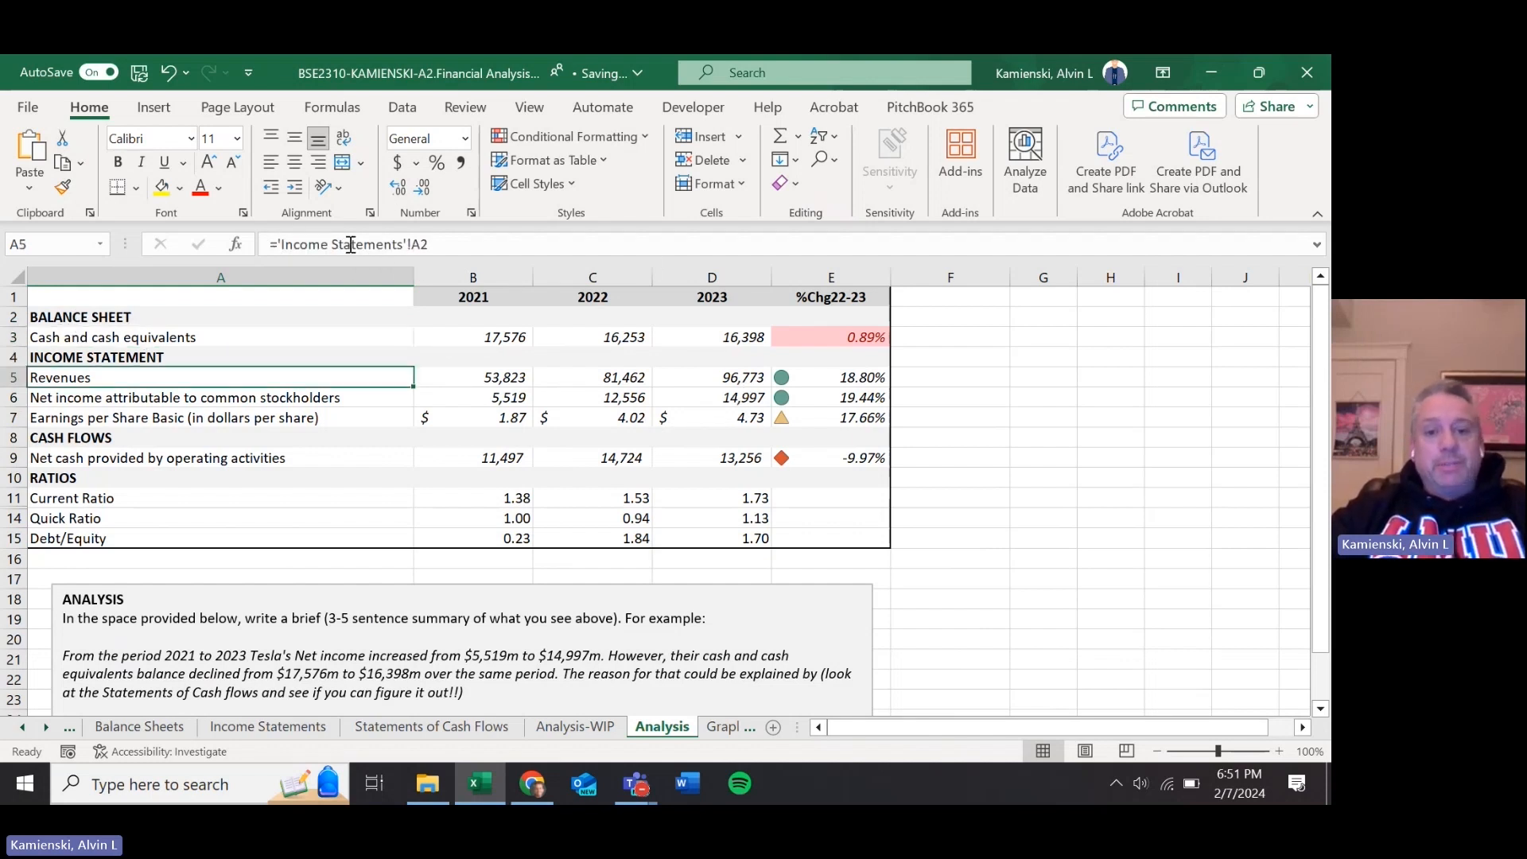
key("Down")
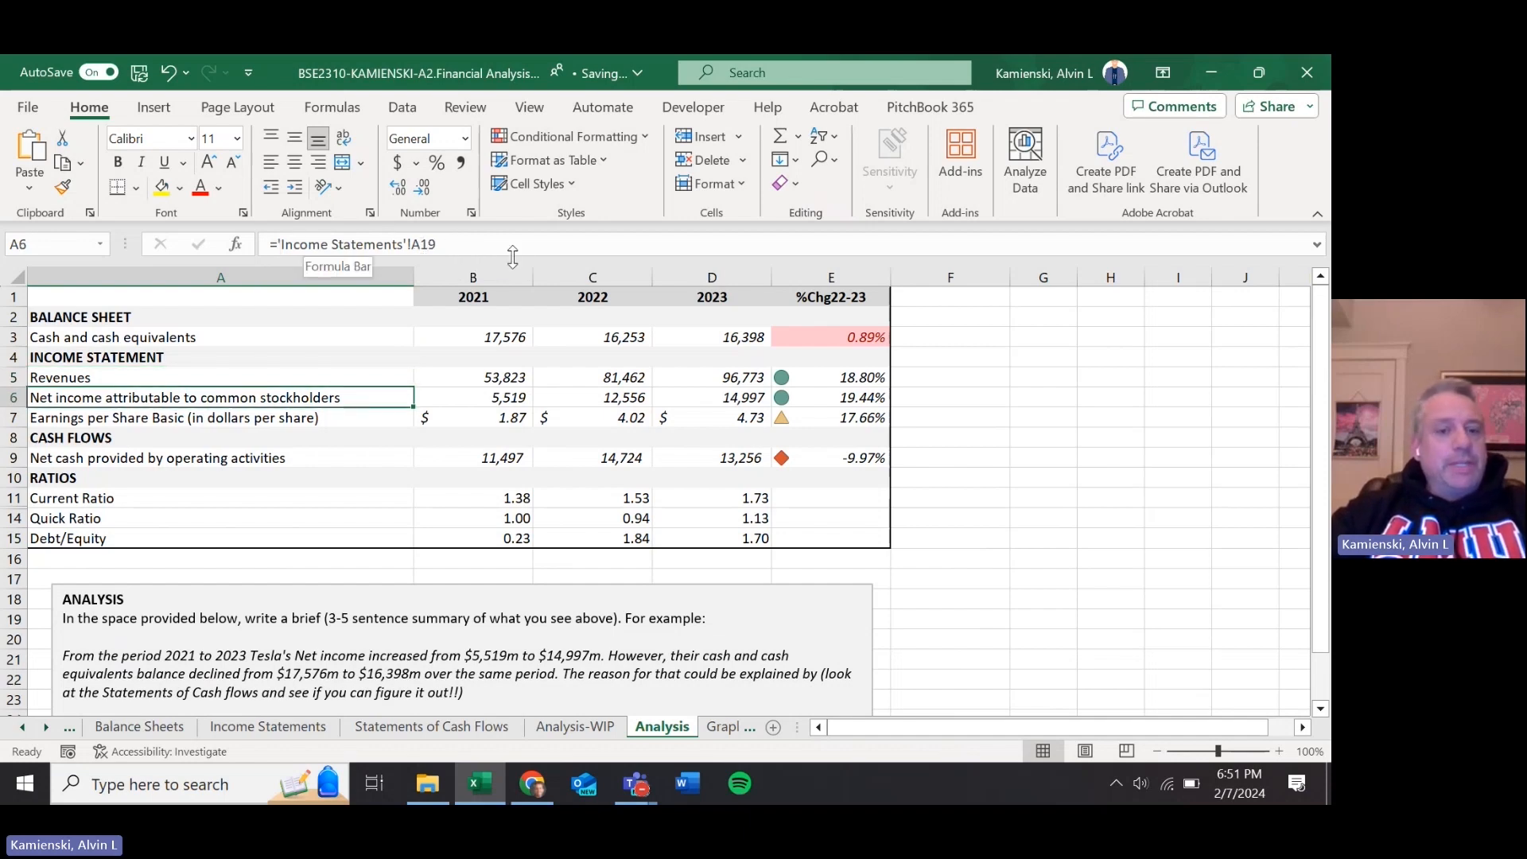
key("Down")
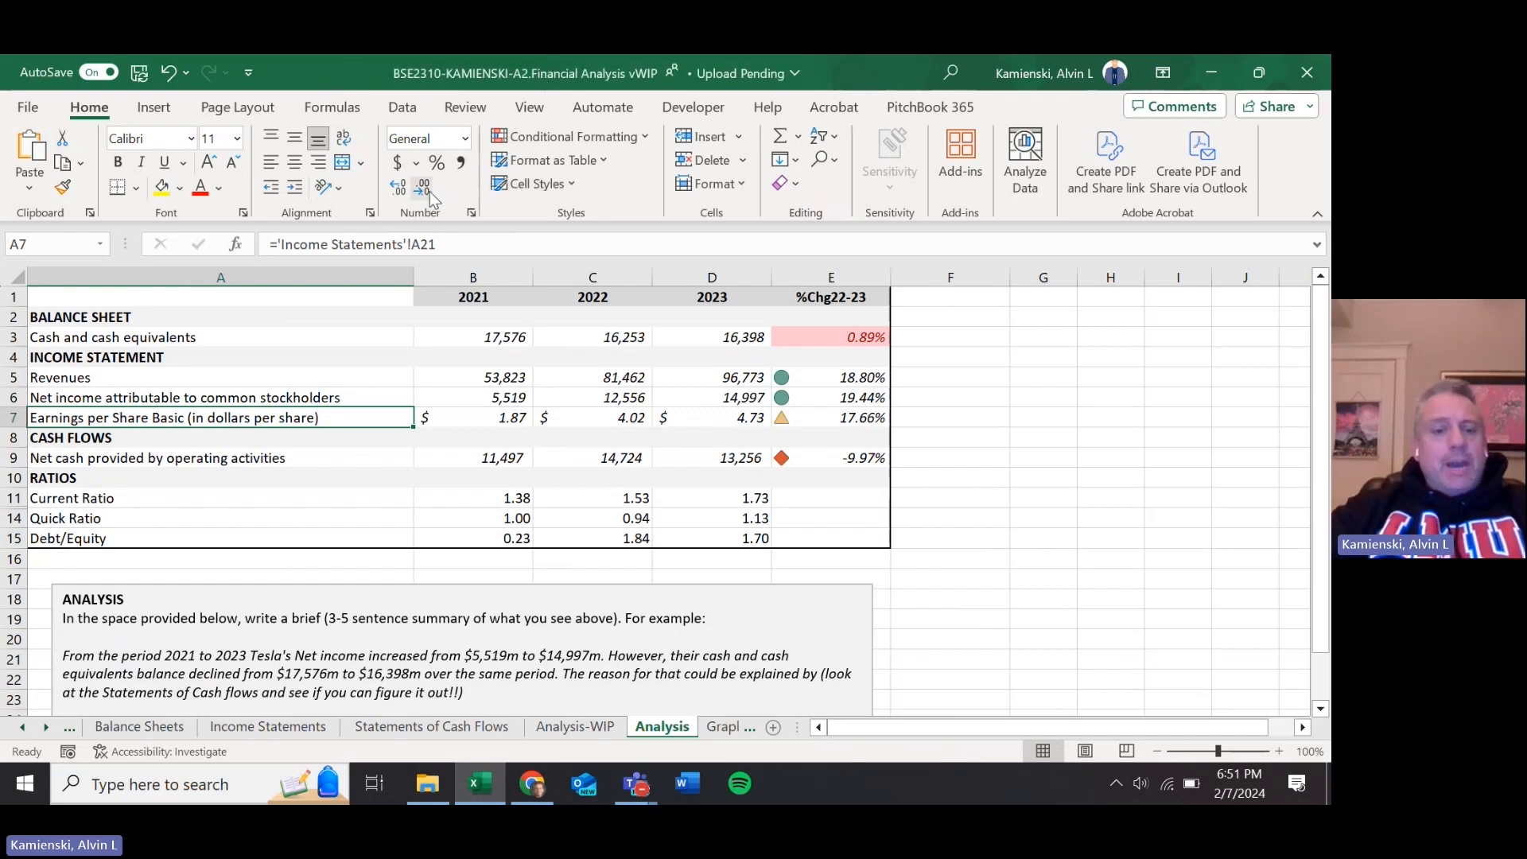
- Examine the formulas behind the 2021 to 2023 figures in B3:D7 on the Analysis sheet
key("Up")
key("Up")
key("Right")
key("shift+Right")
key("shift+Right")
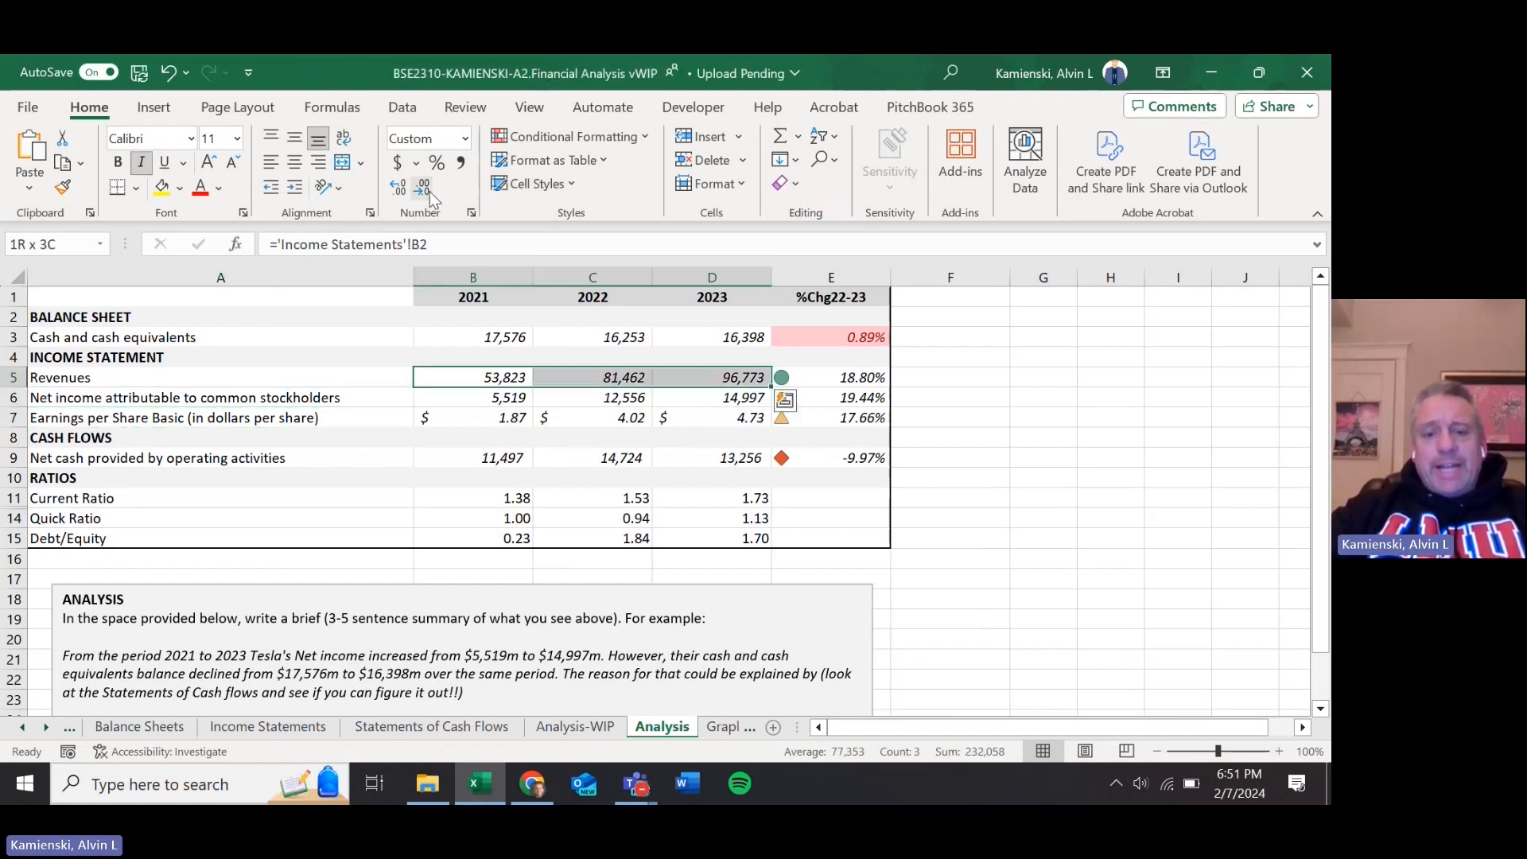
key("shift+Down")
key("shift+Down")
key("Up")
key("Up")
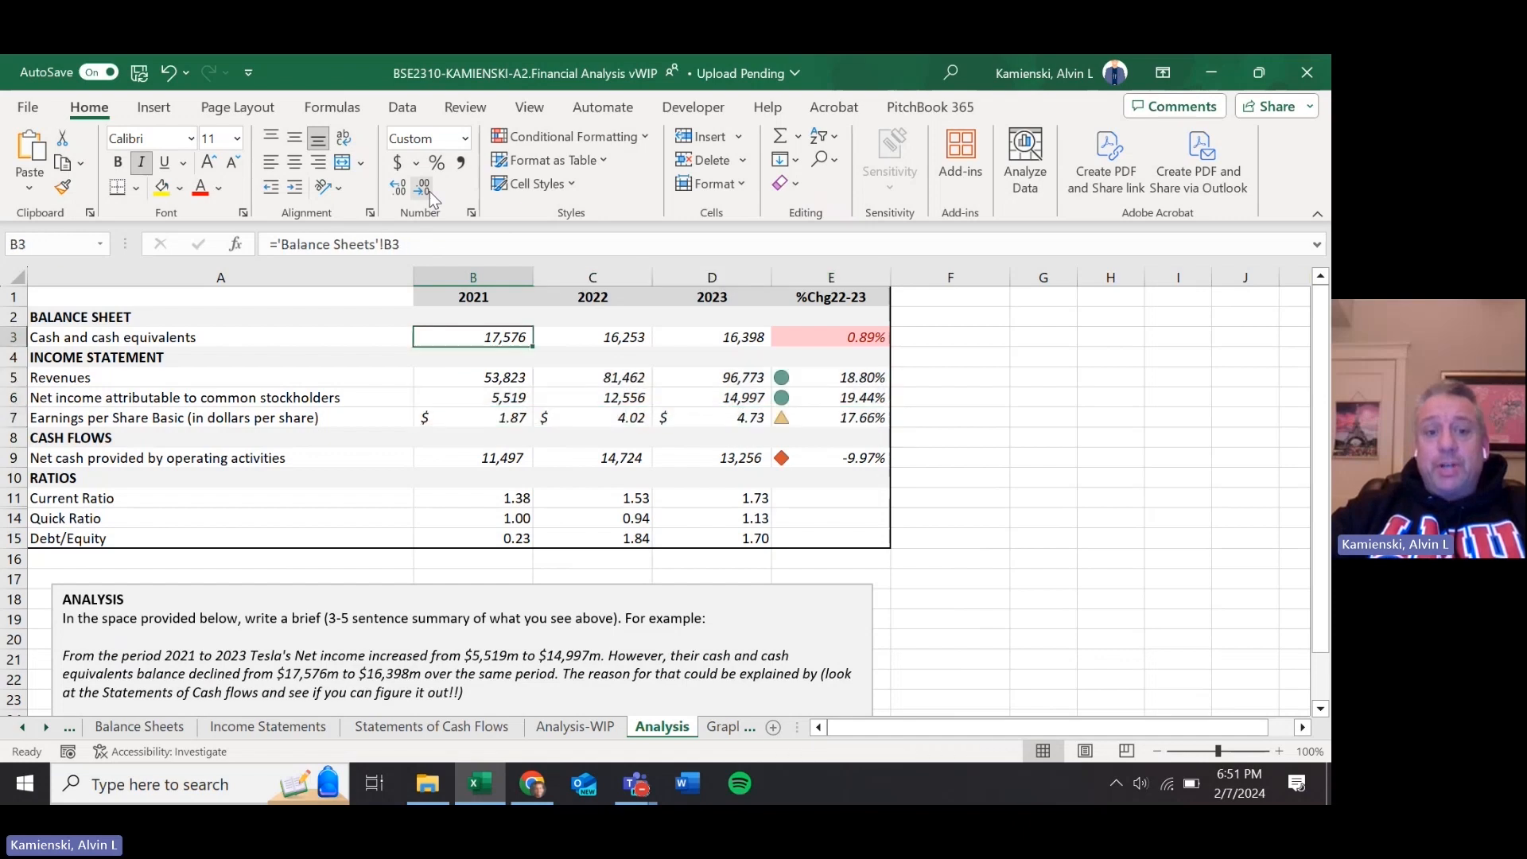
key("shift+Right")
key("shift+Right")
key("shift+Right")
key("Down")
key("Down")
key("Down")
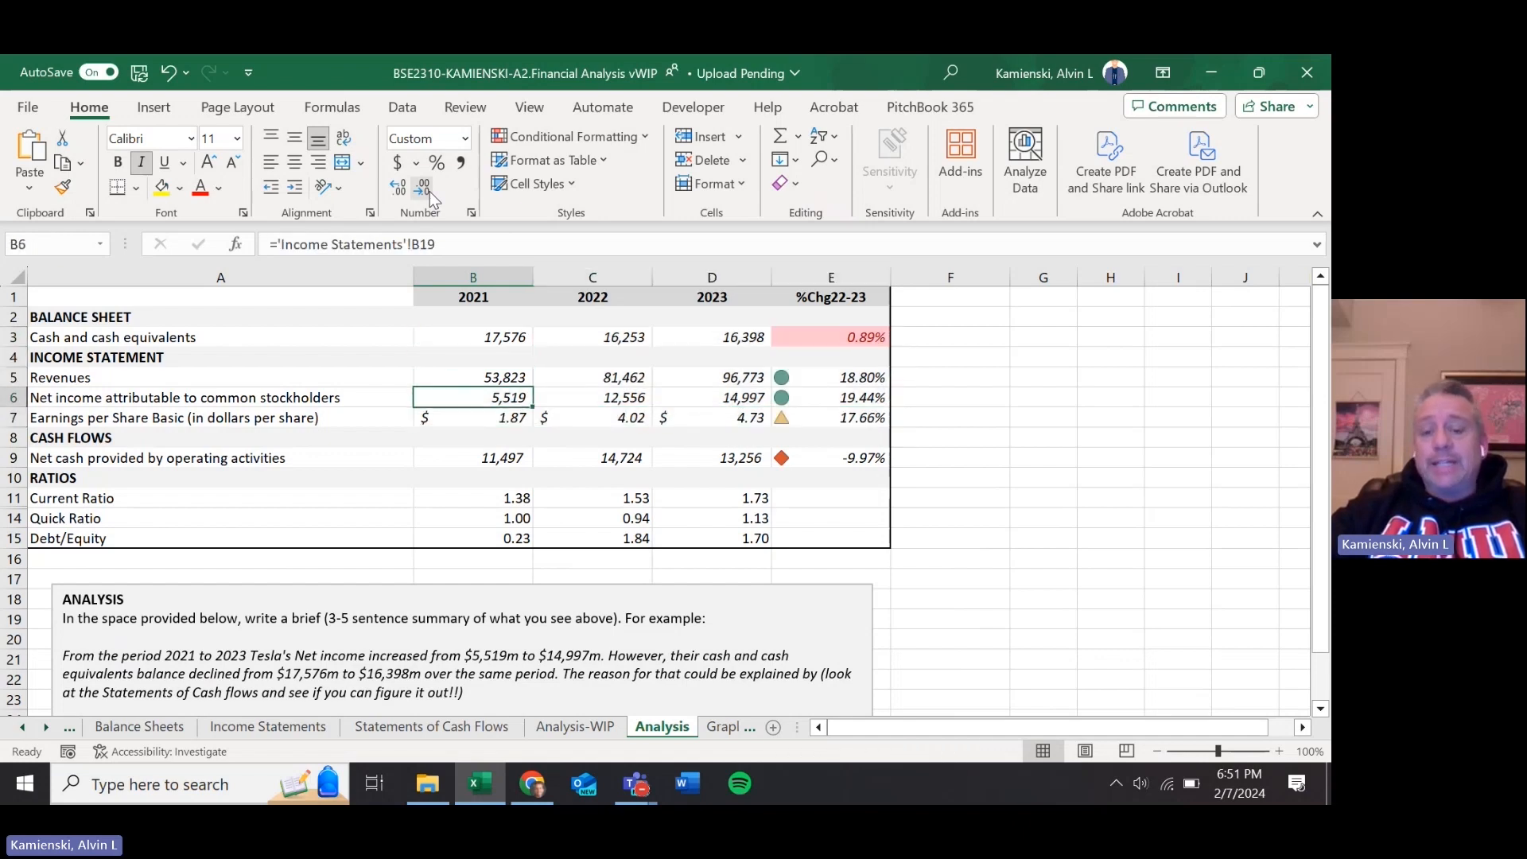
- Examine the percentage change formulas for the income statement rows in the %Chg22-23 column
key("Right")
key("Right")
key("Right")
key("Right")
key("Up")
key("Left")
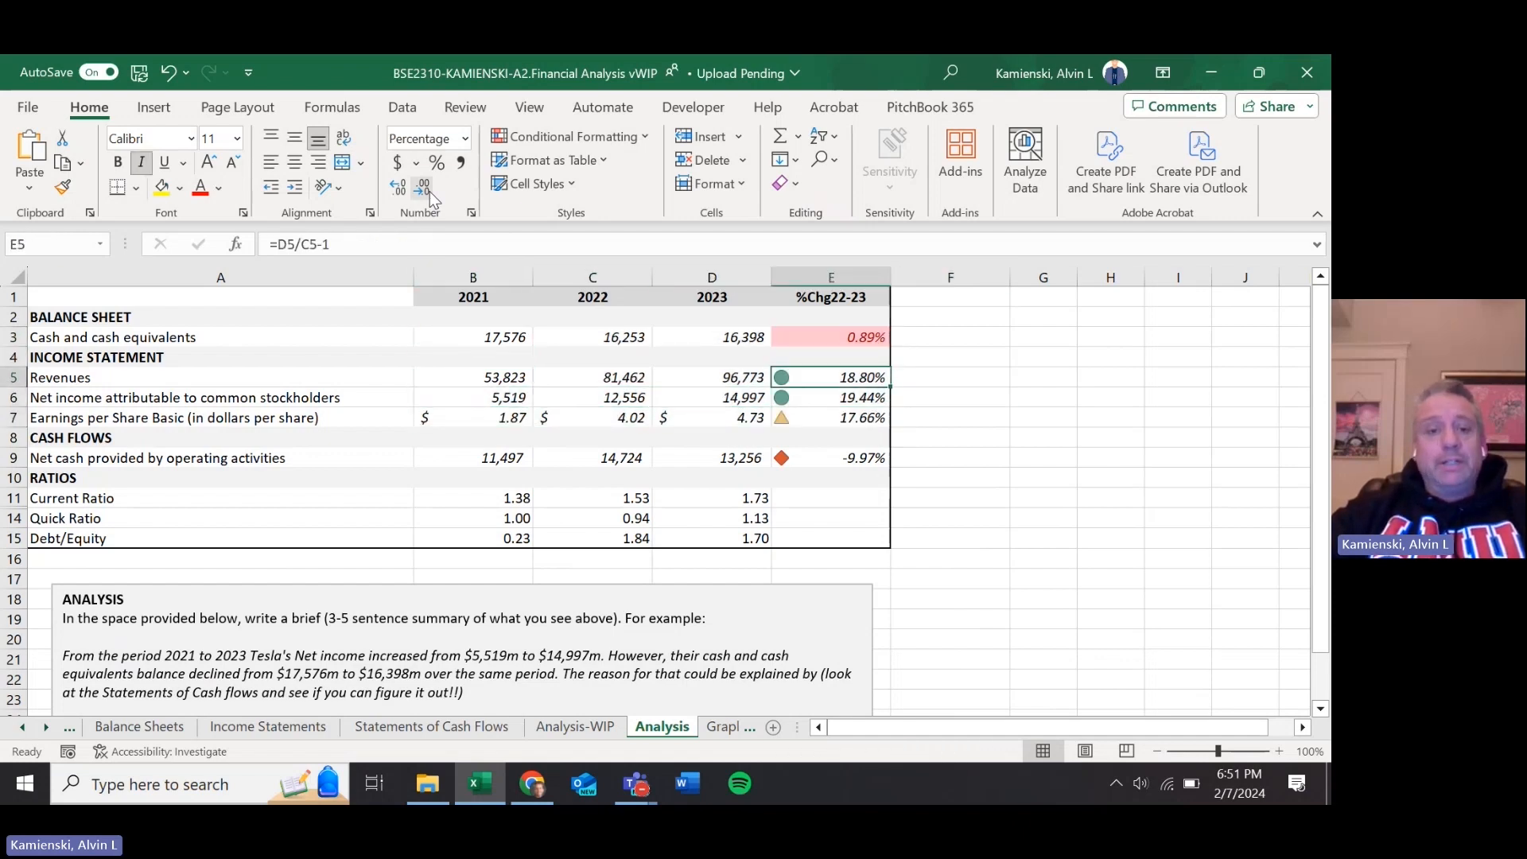
key("Left")
key("Down")
key("Left")
key("Left")
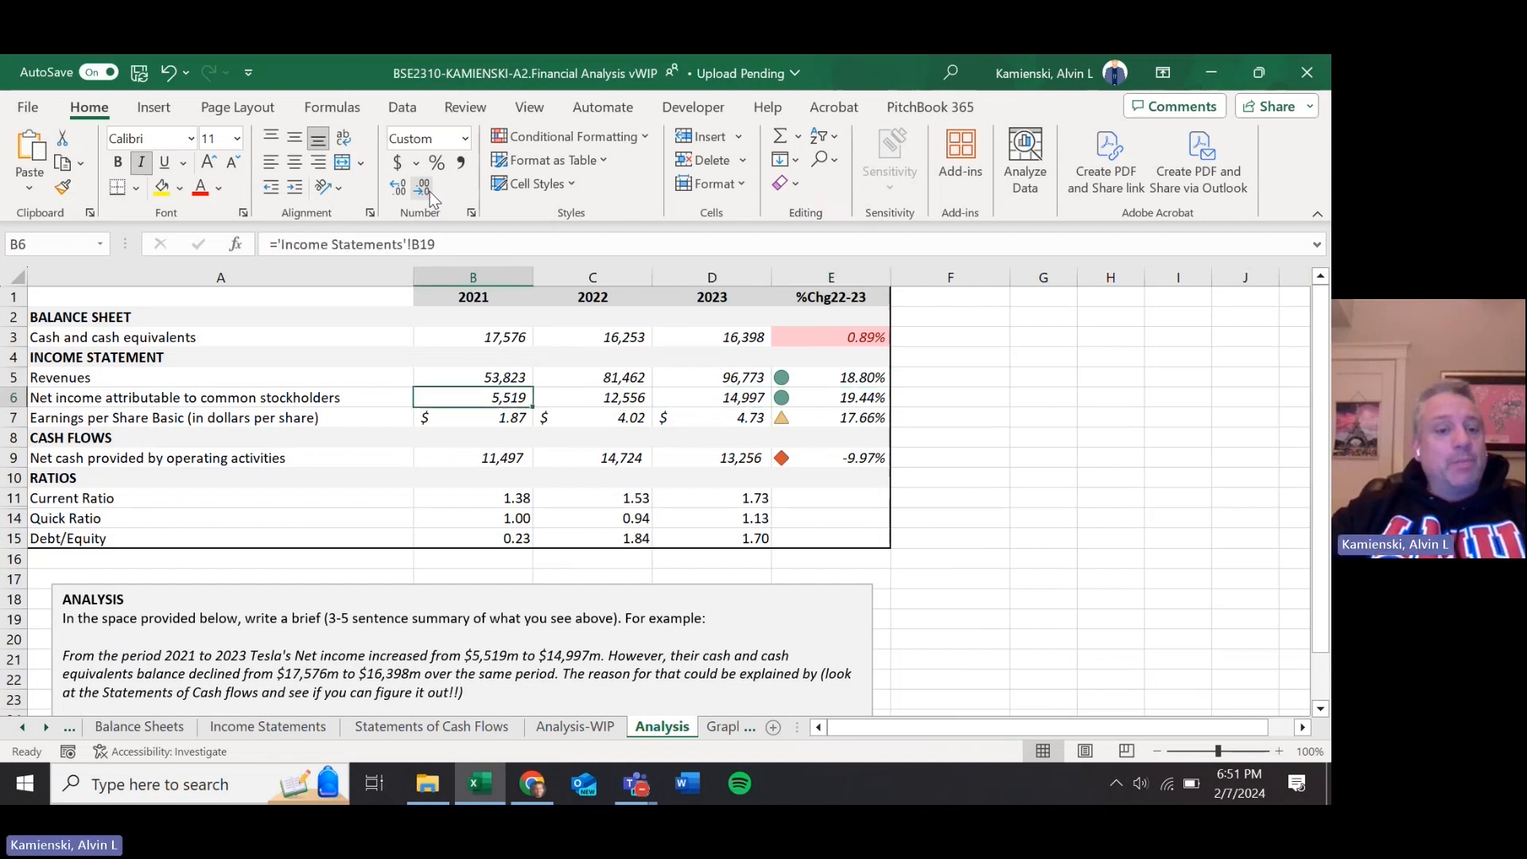
- Check the formula behind the operating cash flow label in A9
key("Down")
key("Down")
key("Down")
key("Left")
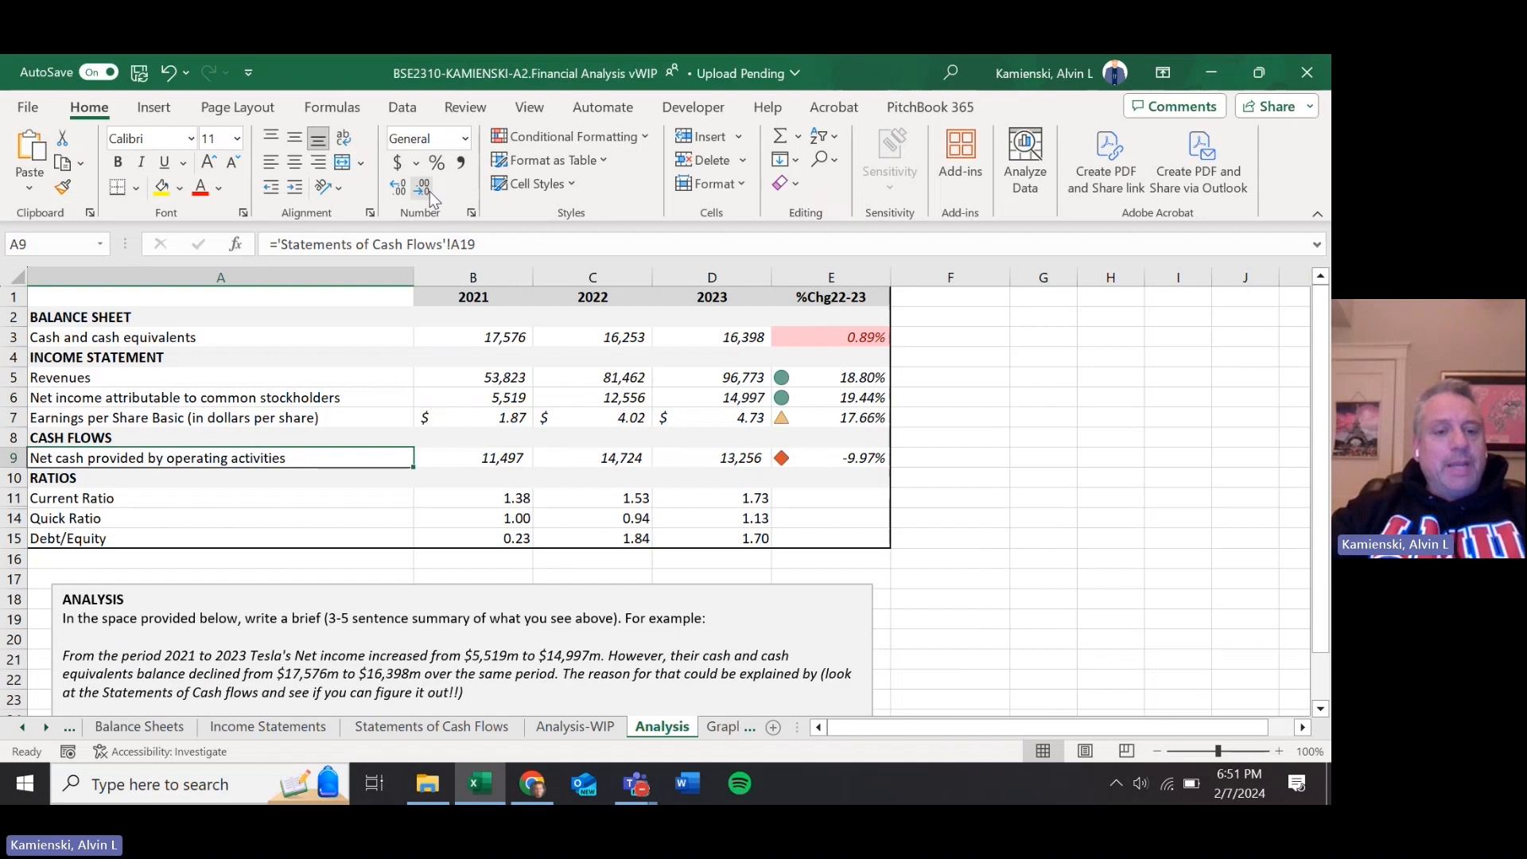
- Examine the cell contents of the current, quick and debt/equity ratios for 2021 to 2023
key("Down")
key("Down")
key("shift+Down")
key("shift+Down")
key("shift+Right")
key("shift+Right")
key("shift+Right")
key("shift+Right")
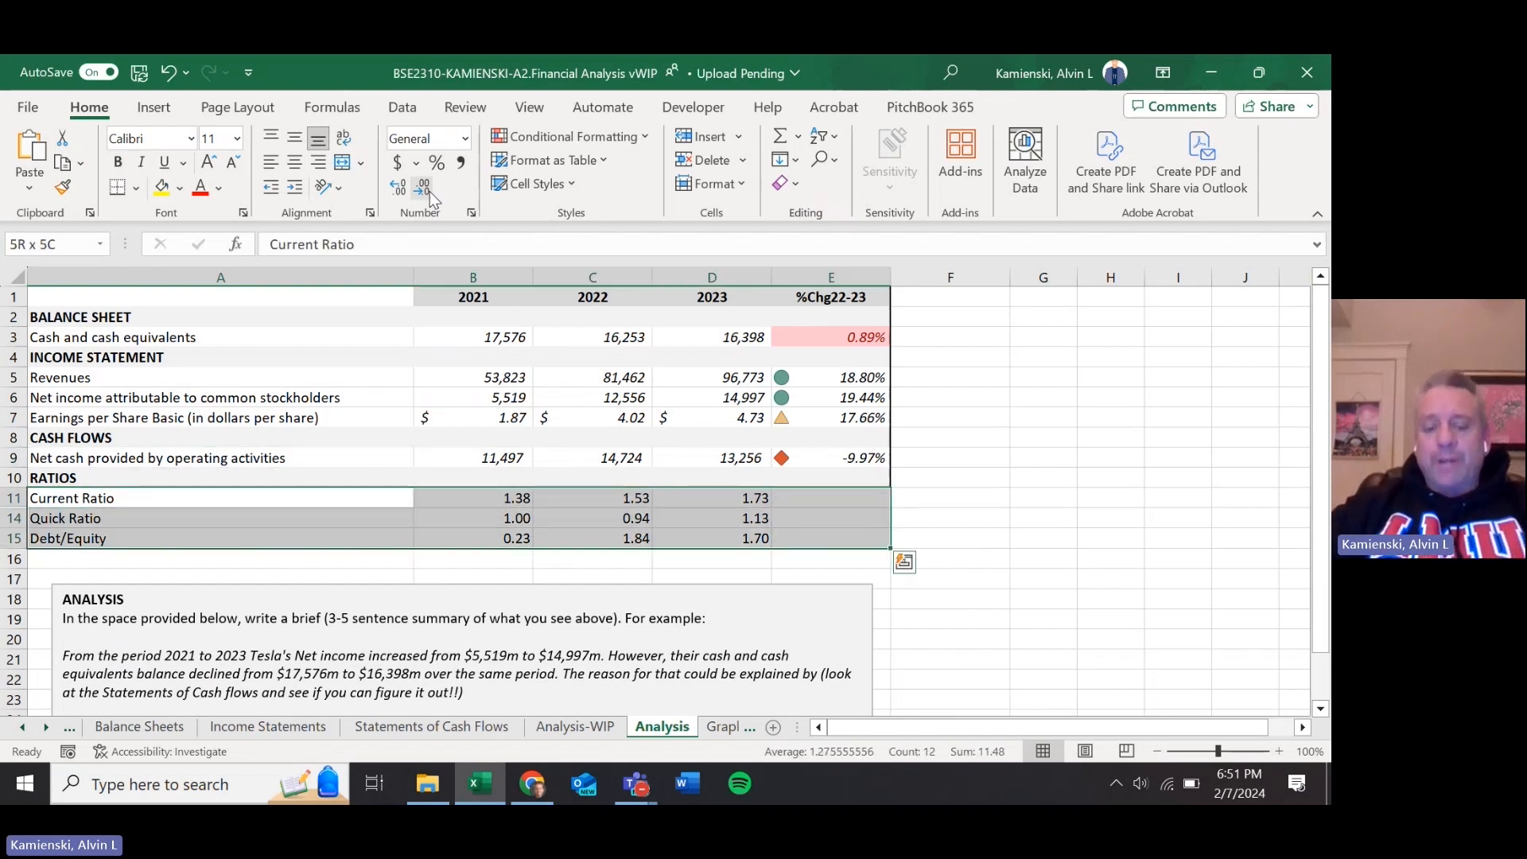
key("Right")
key("Right")
key("Left")
key("Down")
key("Right")
key("Down")
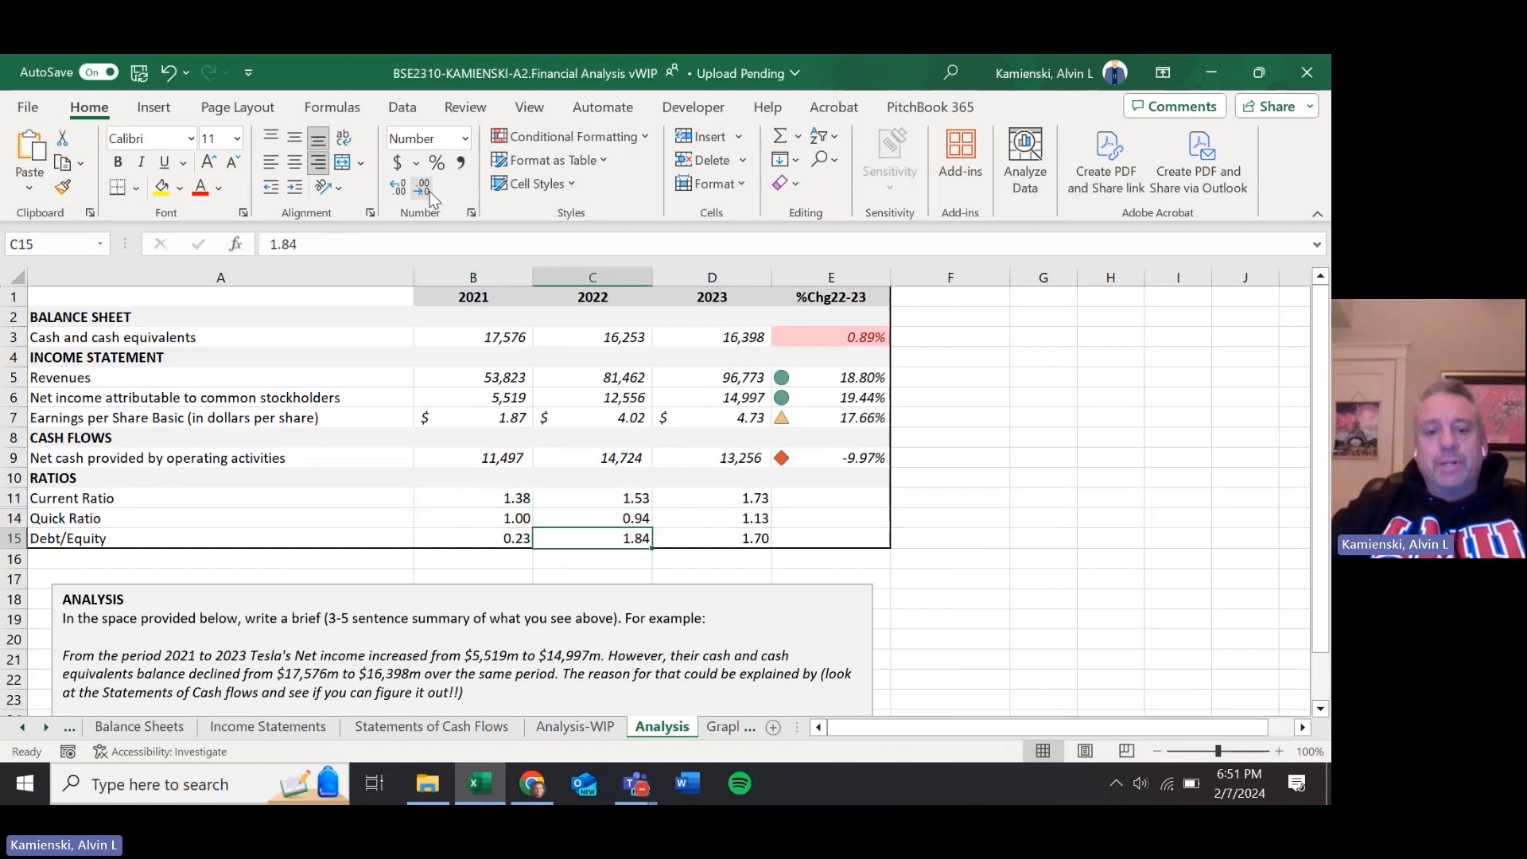
key("Left")
key("Up")
key("Up")
key("Right")
key("Down")
key("Down")
key("Right")
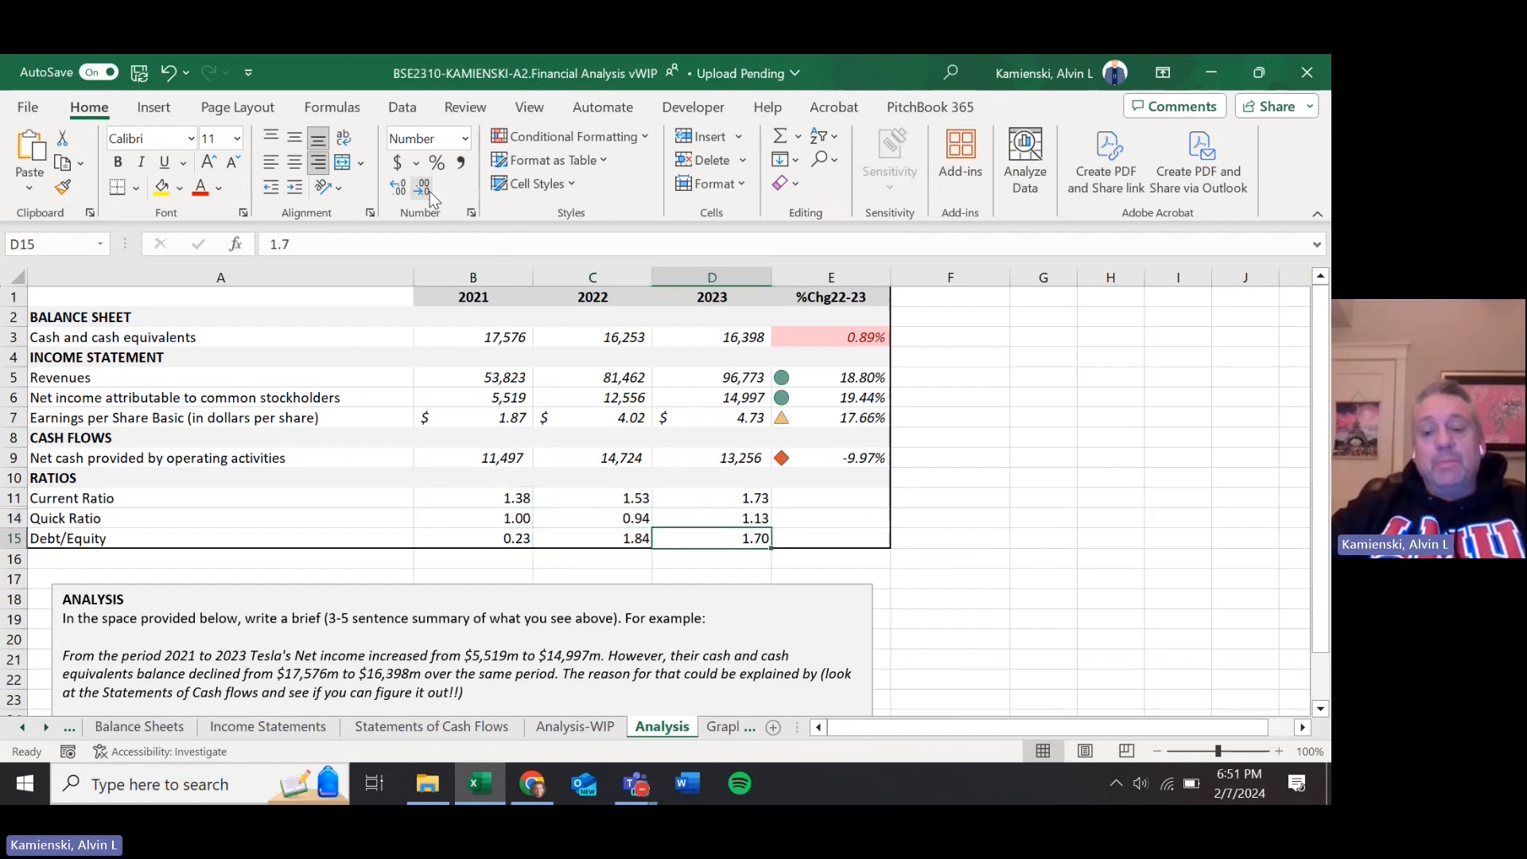
key("Up")
key("Down")
key("Left")
key("Left")
key("Up")
key("Right")
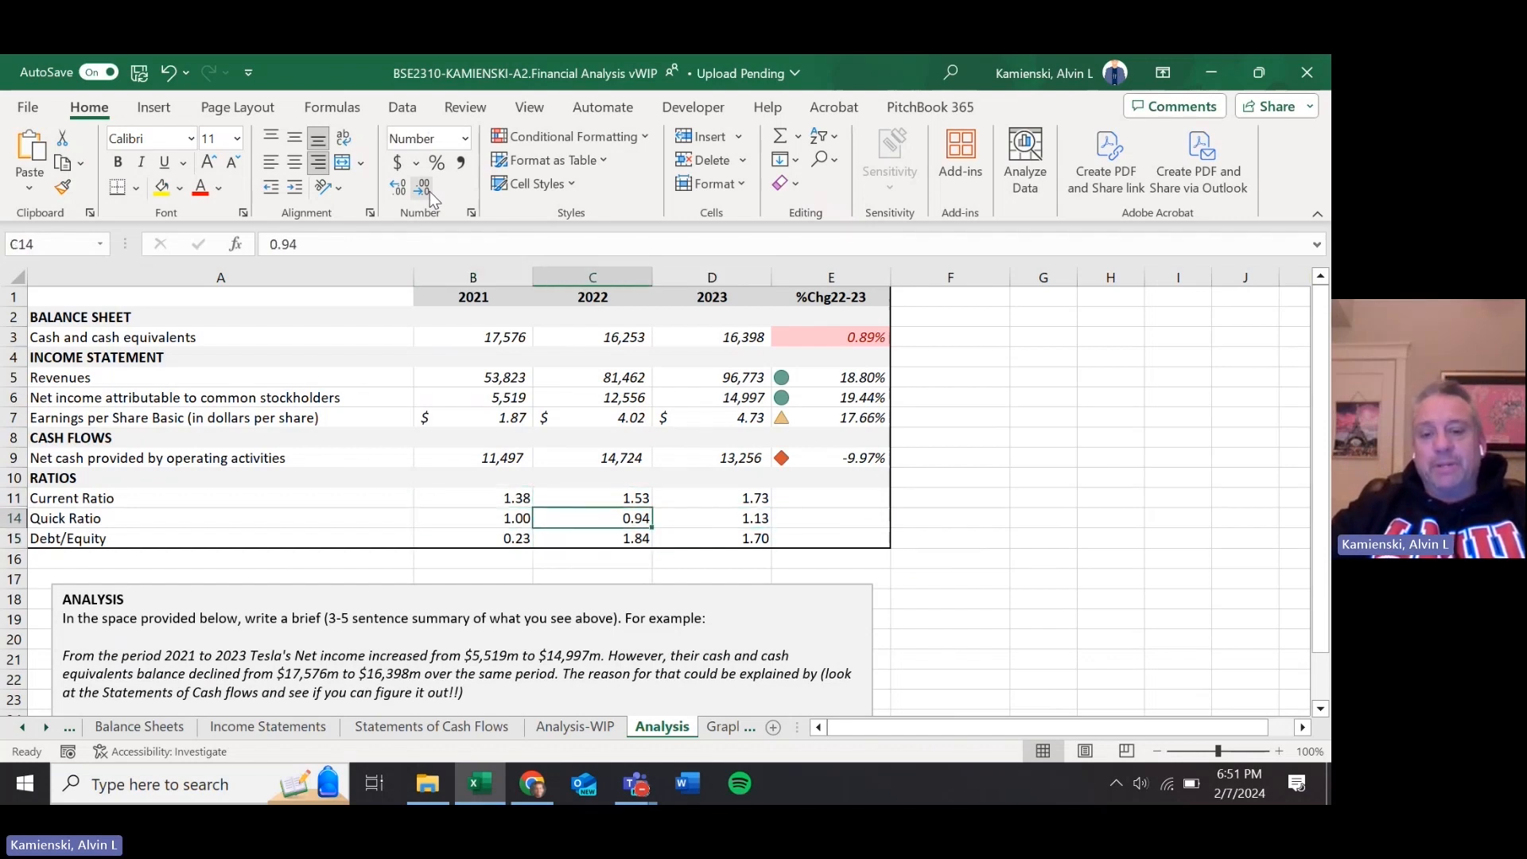
key("Right")
- Move the ANALYSIS text box below the ratios so its edge meets the outer edge of column A
left_click(237, 107)
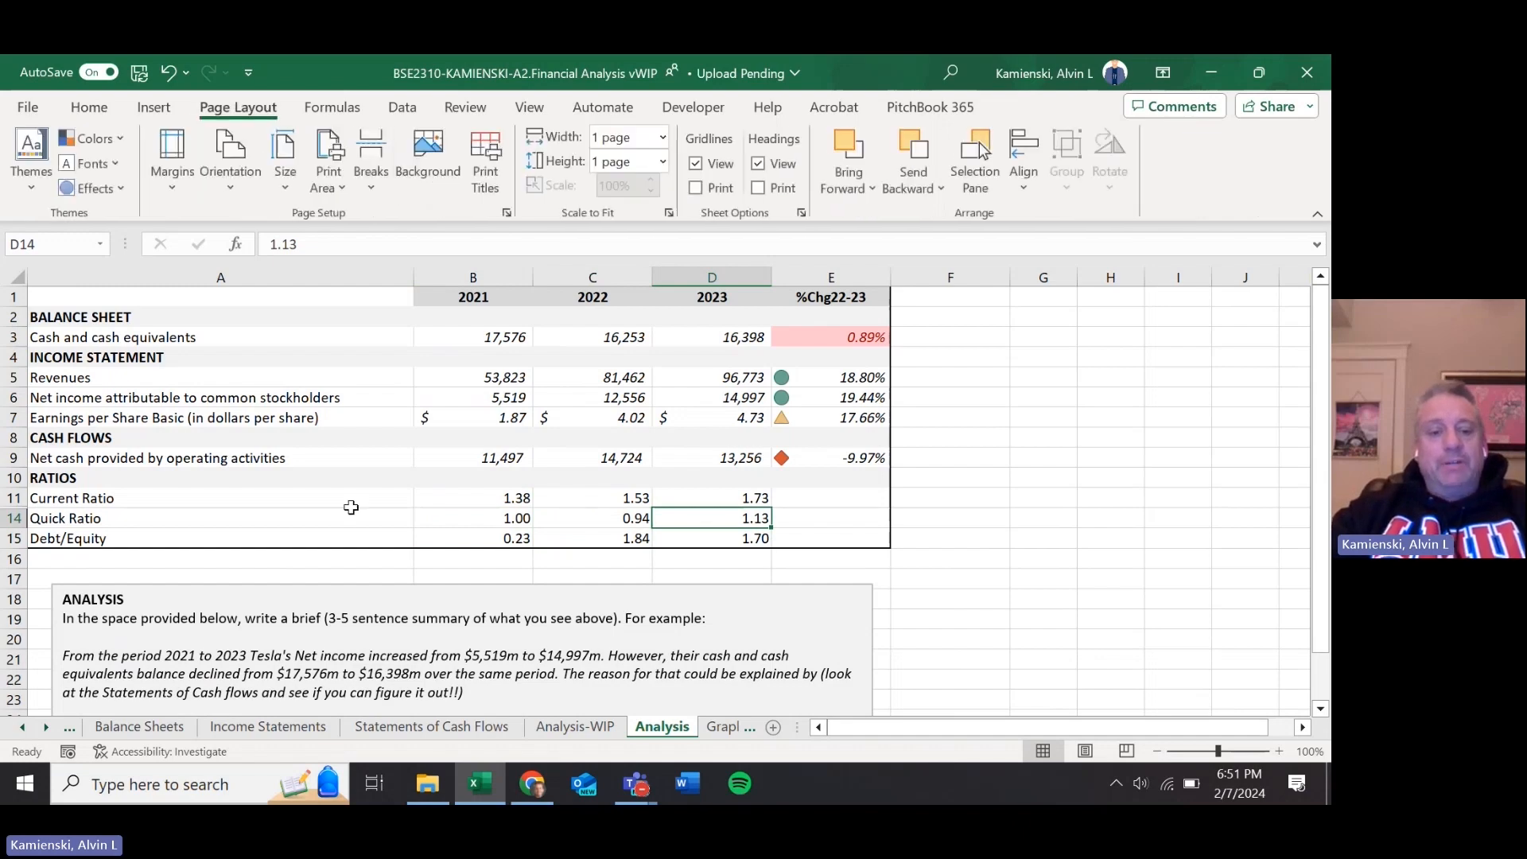
scroll(350, 507, "down", 3)
left_click(350, 505)
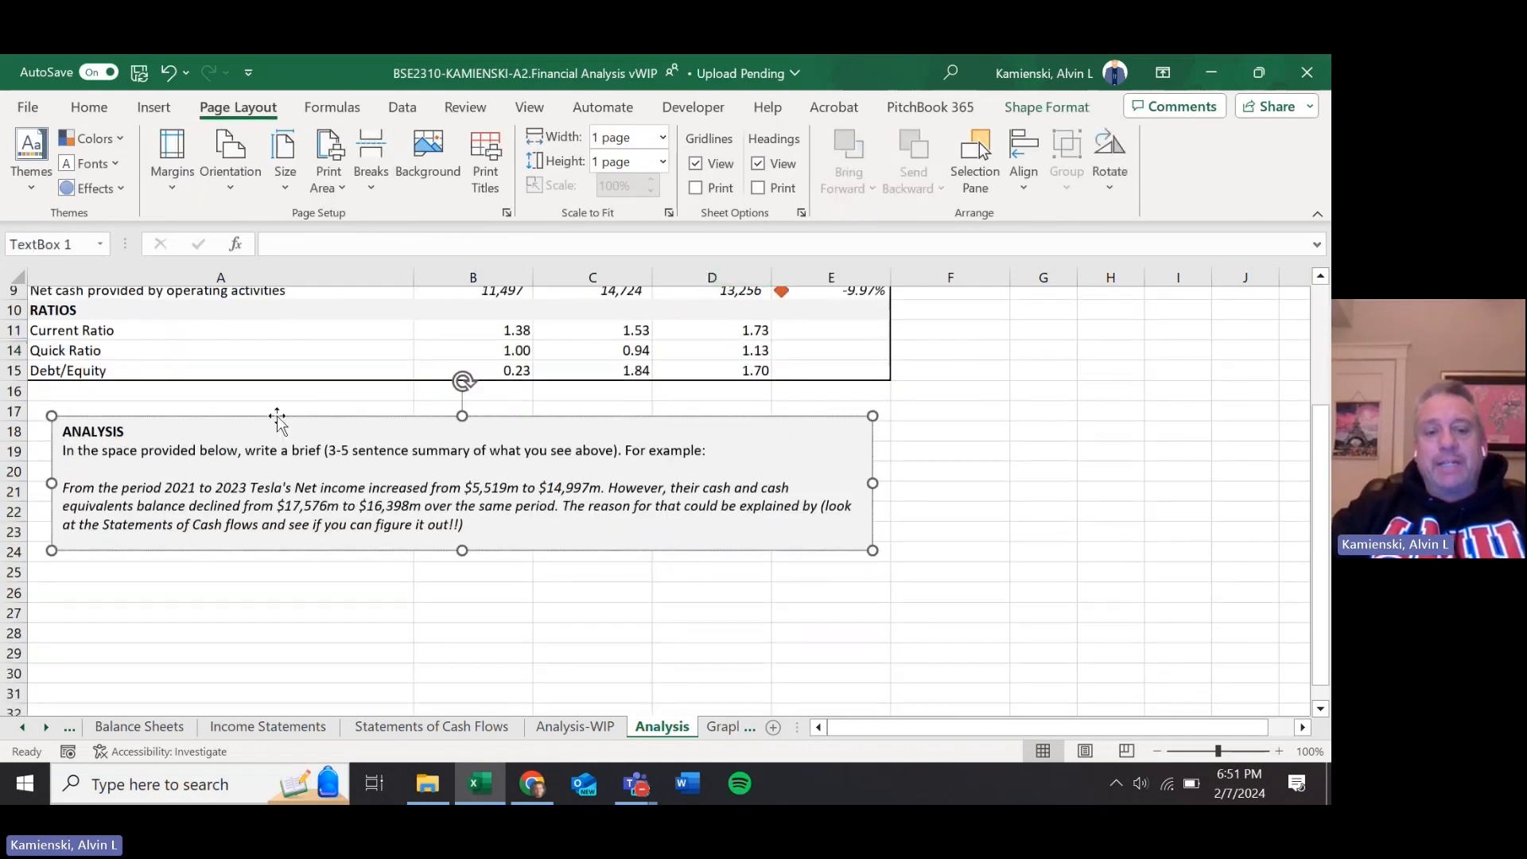
left_click_drag(63, 431, 248, 486)
left_click(229, 416)
left_click_drag(229, 417, 172, 426)
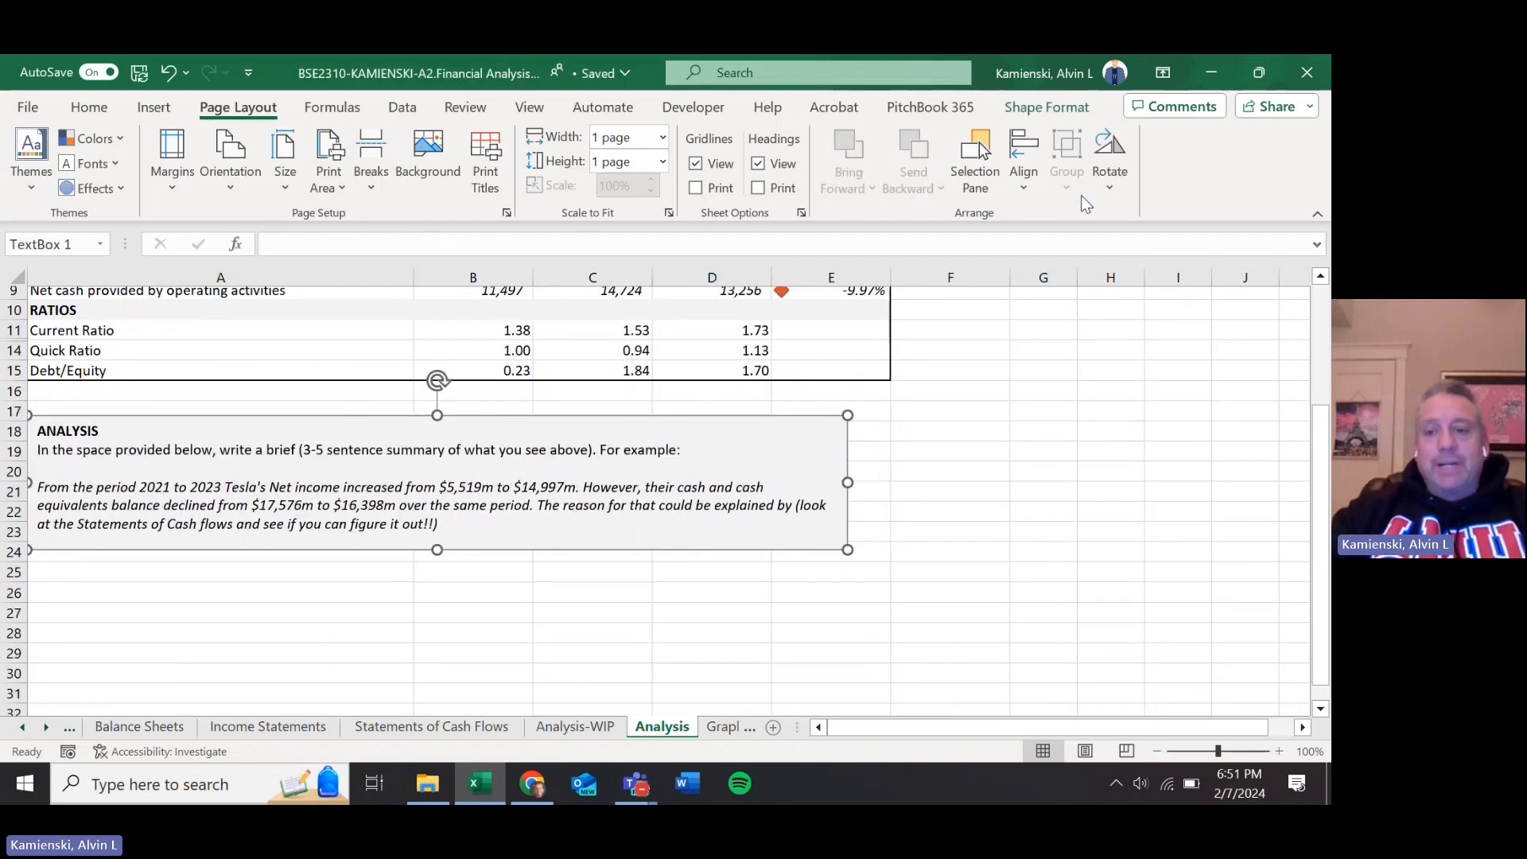
left_click(953, 433)
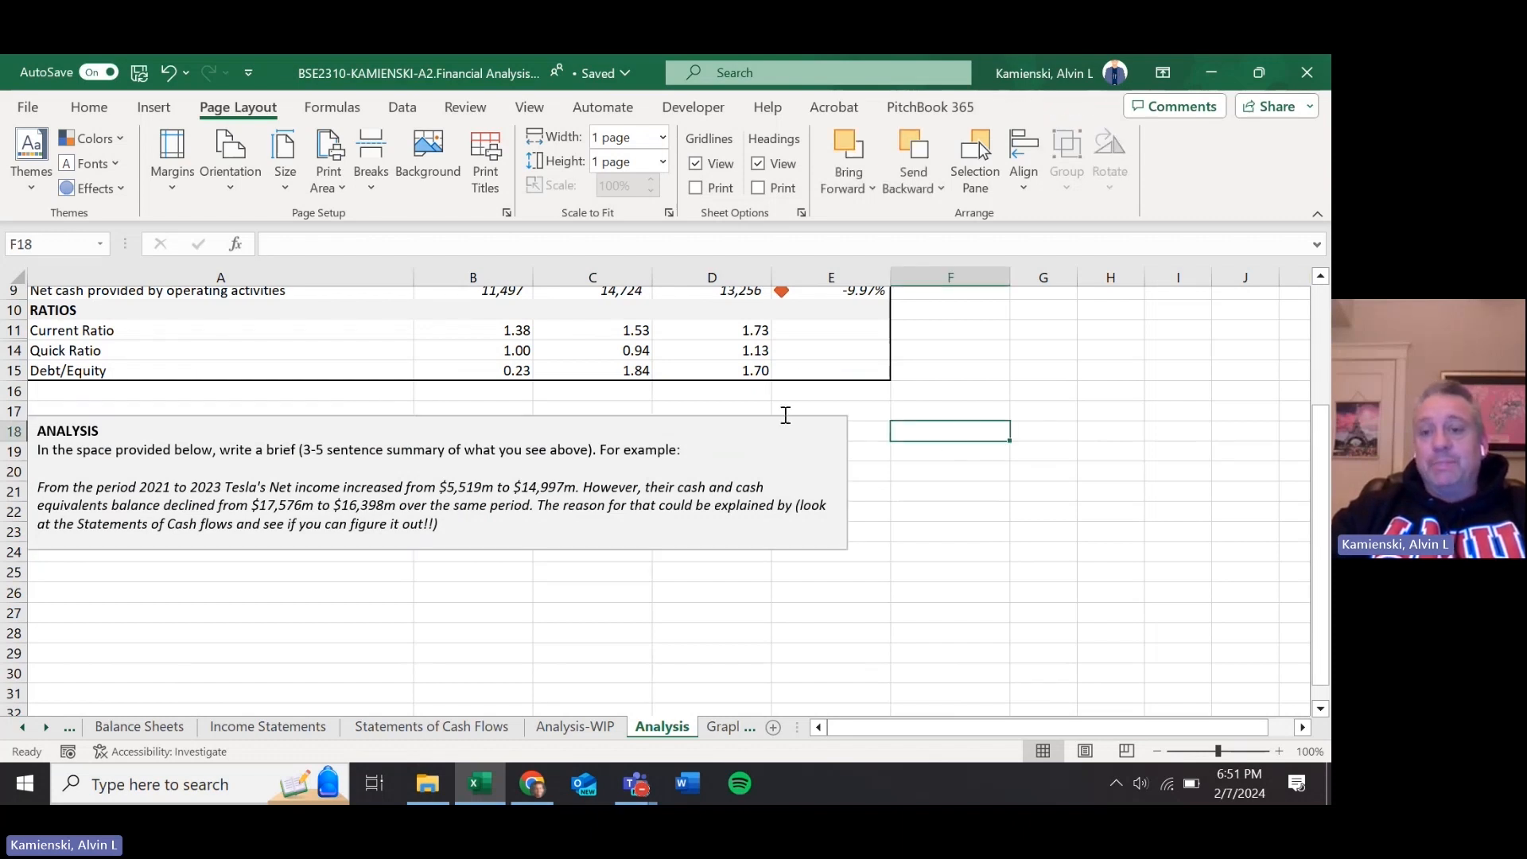
- Try an orange shape fill on the ANALYSIS text box and undo it
left_click(786, 415)
left_click(1044, 111)
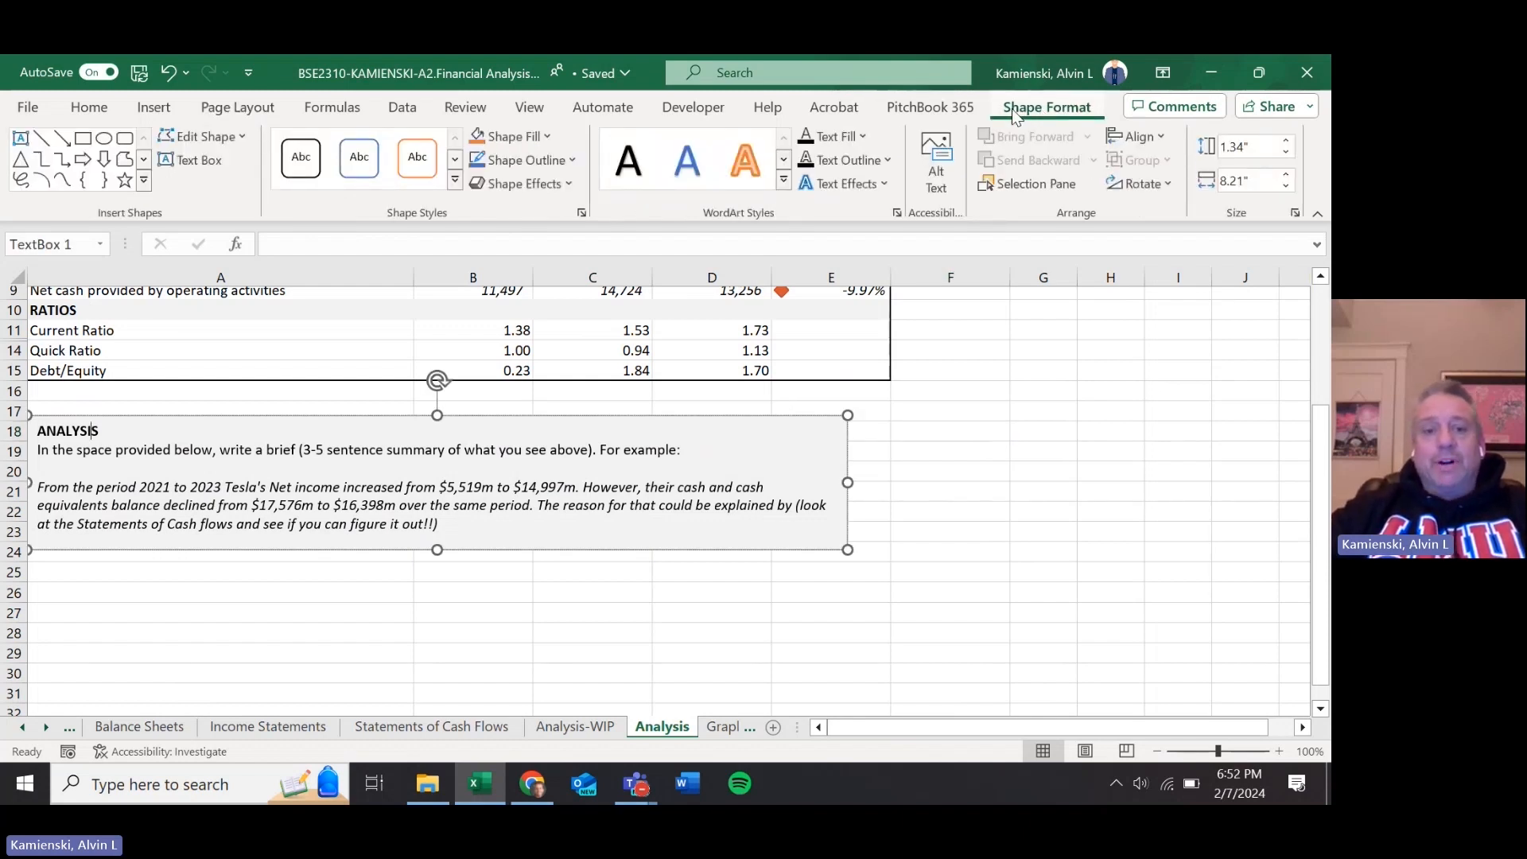
left_click(544, 138)
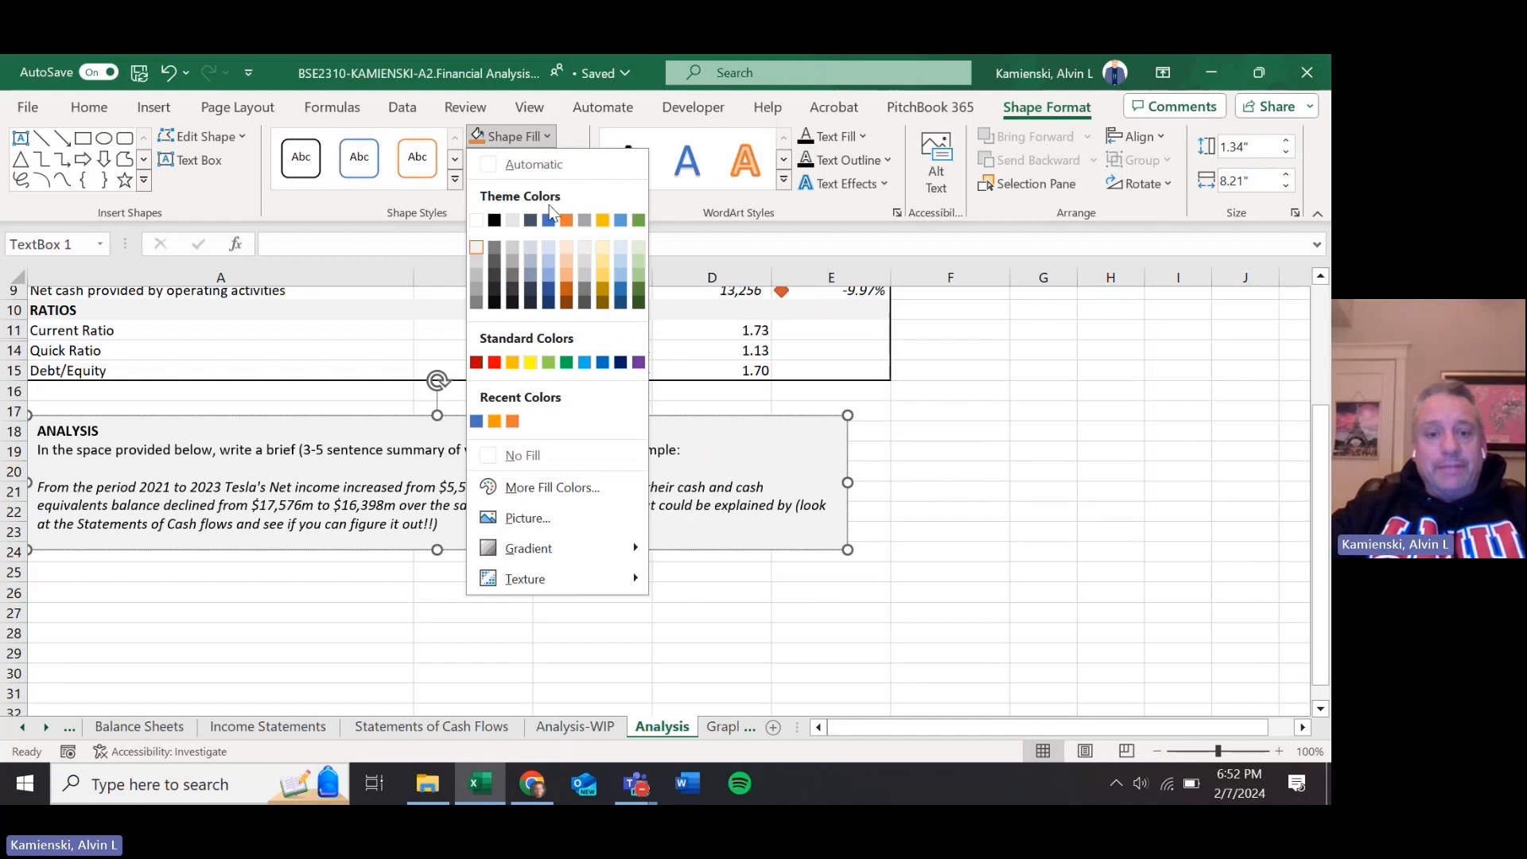
left_click(566, 220)
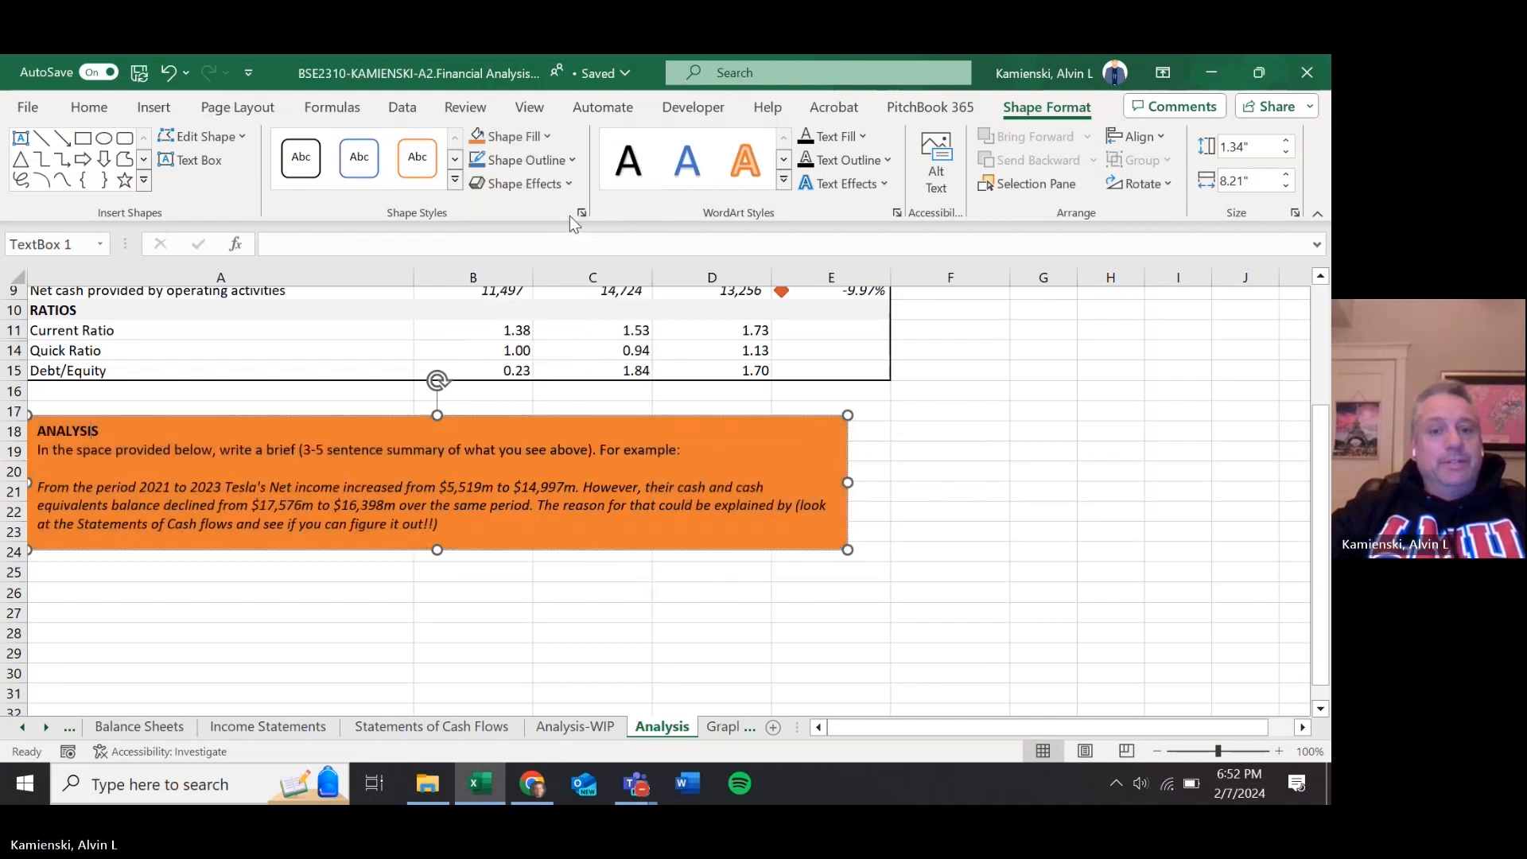
key("ctrl+z")
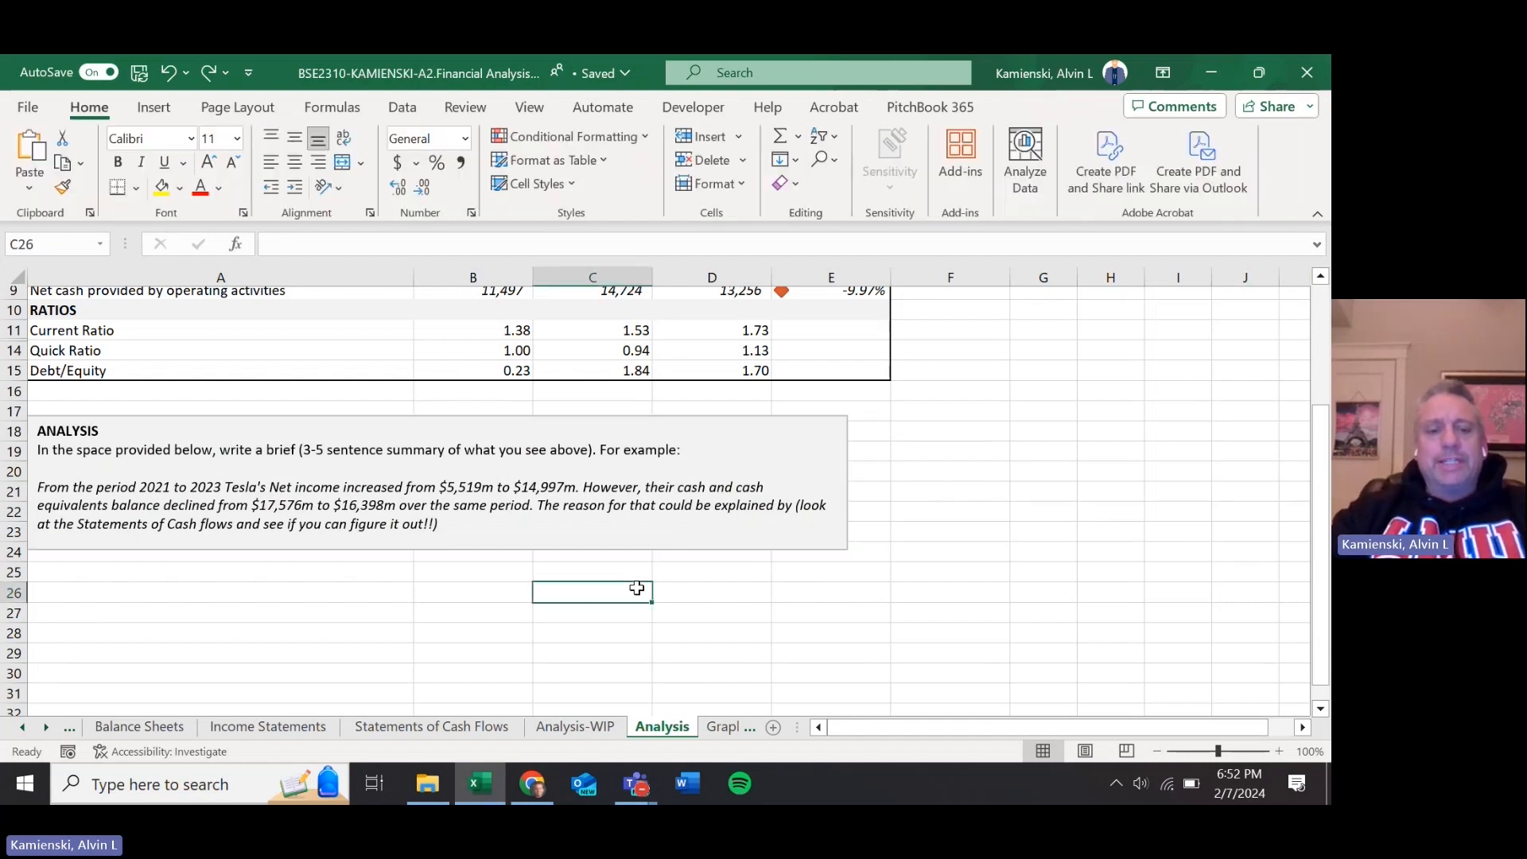
- Read the summary instructions and the sample paragraph in the ANALYSIS text box against the figures above it
scroll(556, 529, "up", 1)
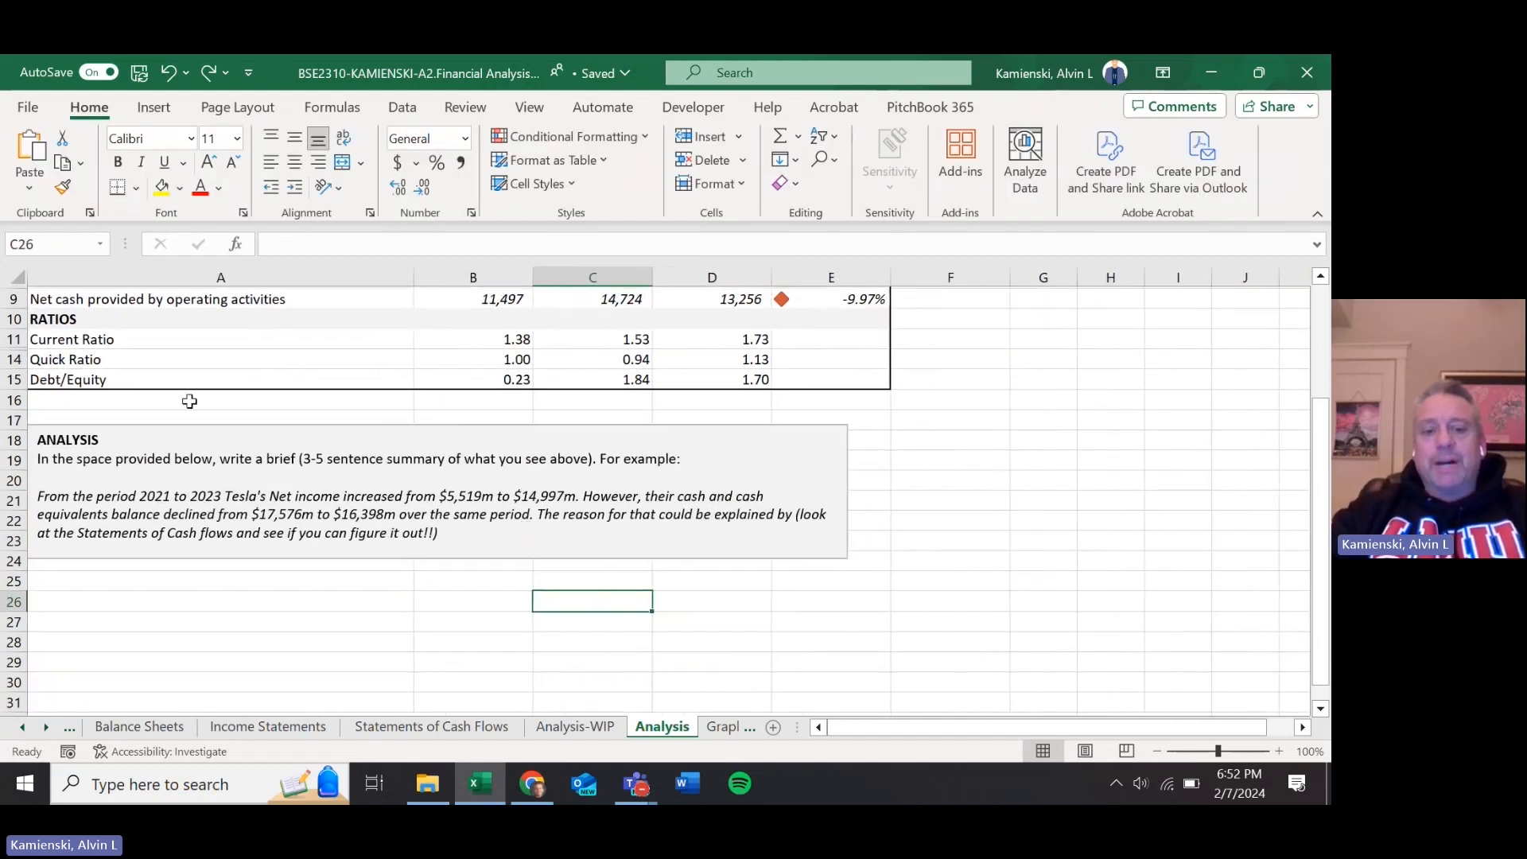
left_click(49, 461)
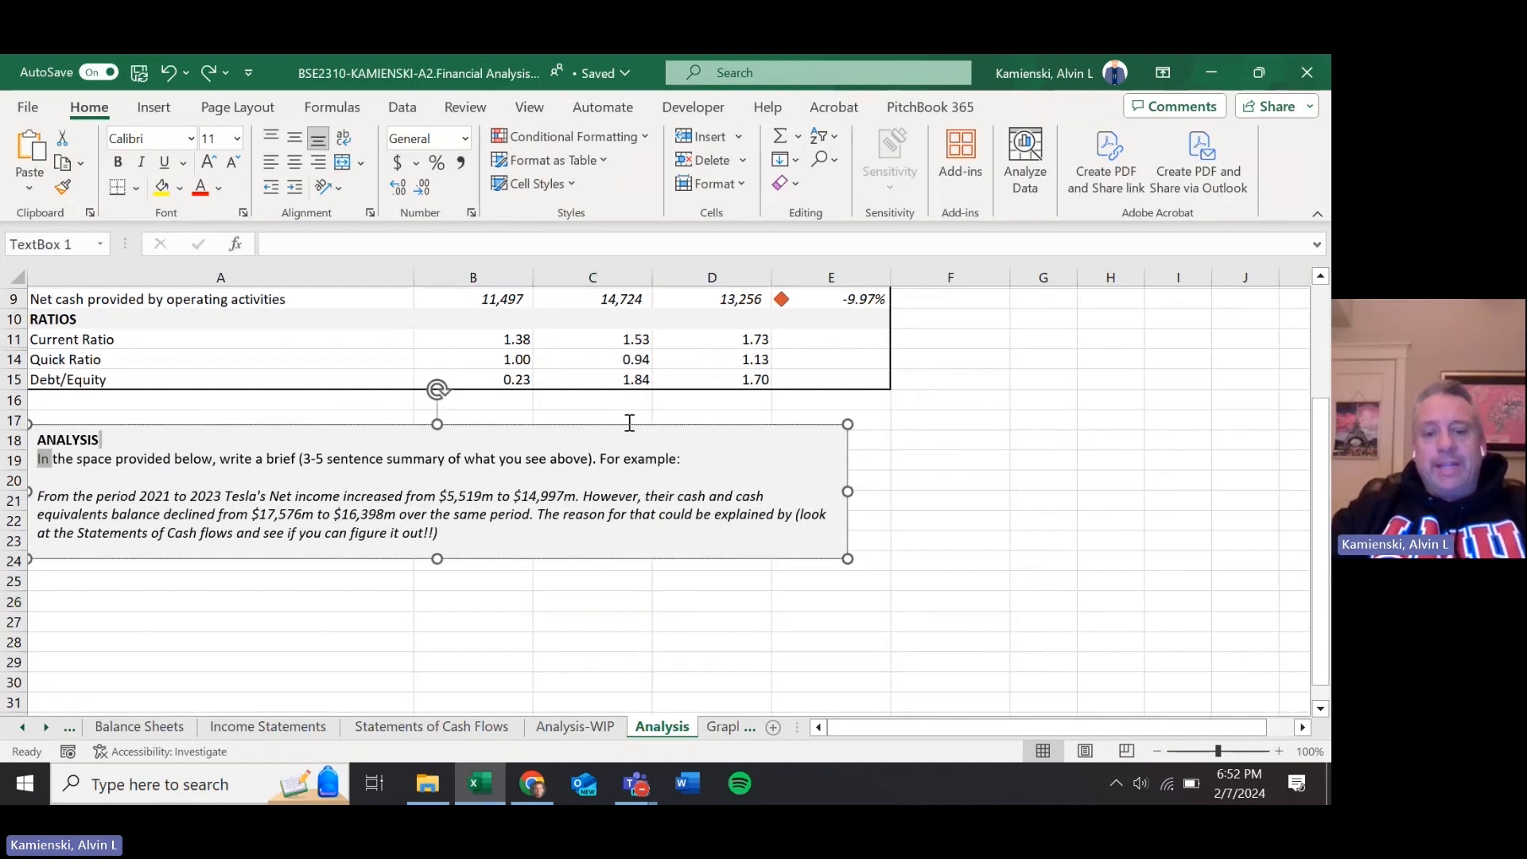
left_click(697, 458, "shift")
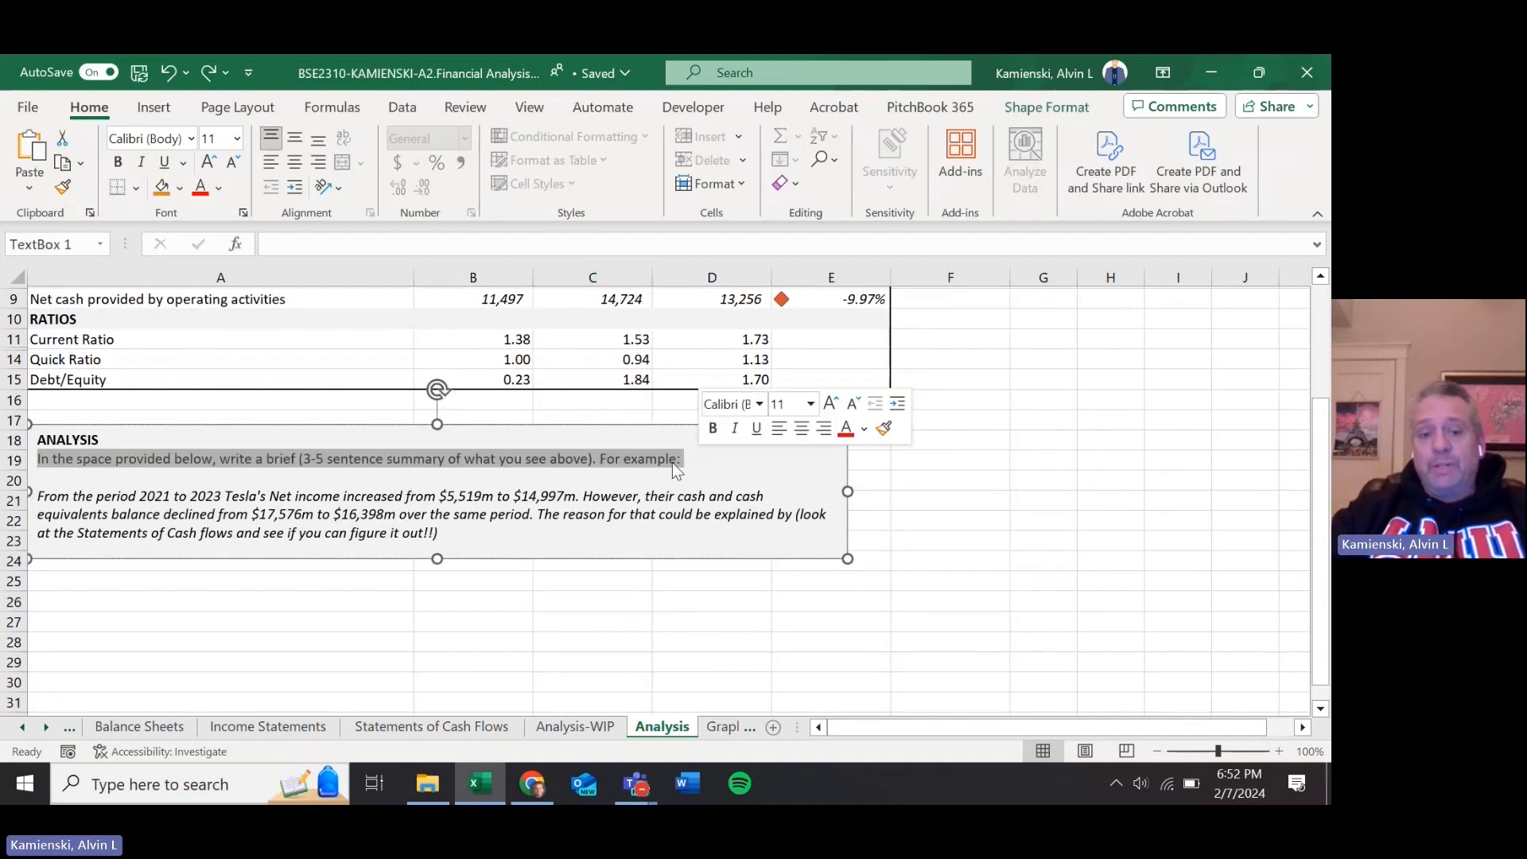
left_click_drag(406, 495, 623, 521)
scroll(623, 521, "up", 2)
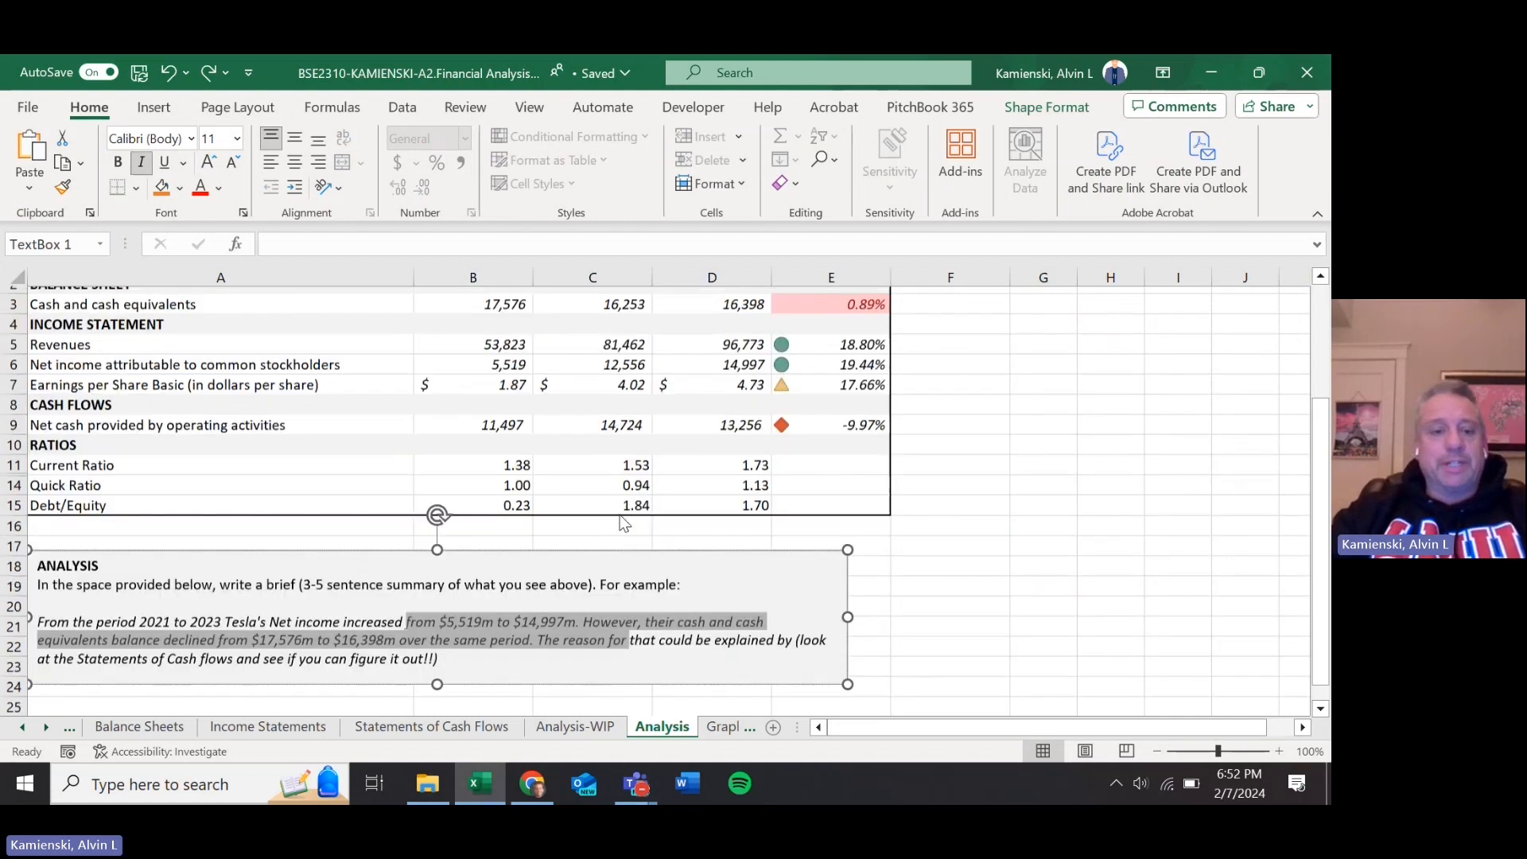
scroll(623, 521, "up", 1)
left_click(490, 331)
- Copy the labels in A1:A15 of the Analysis sheet to cell A1 of the Analysis-WIP sheet
key("ctrl+Page_Up")
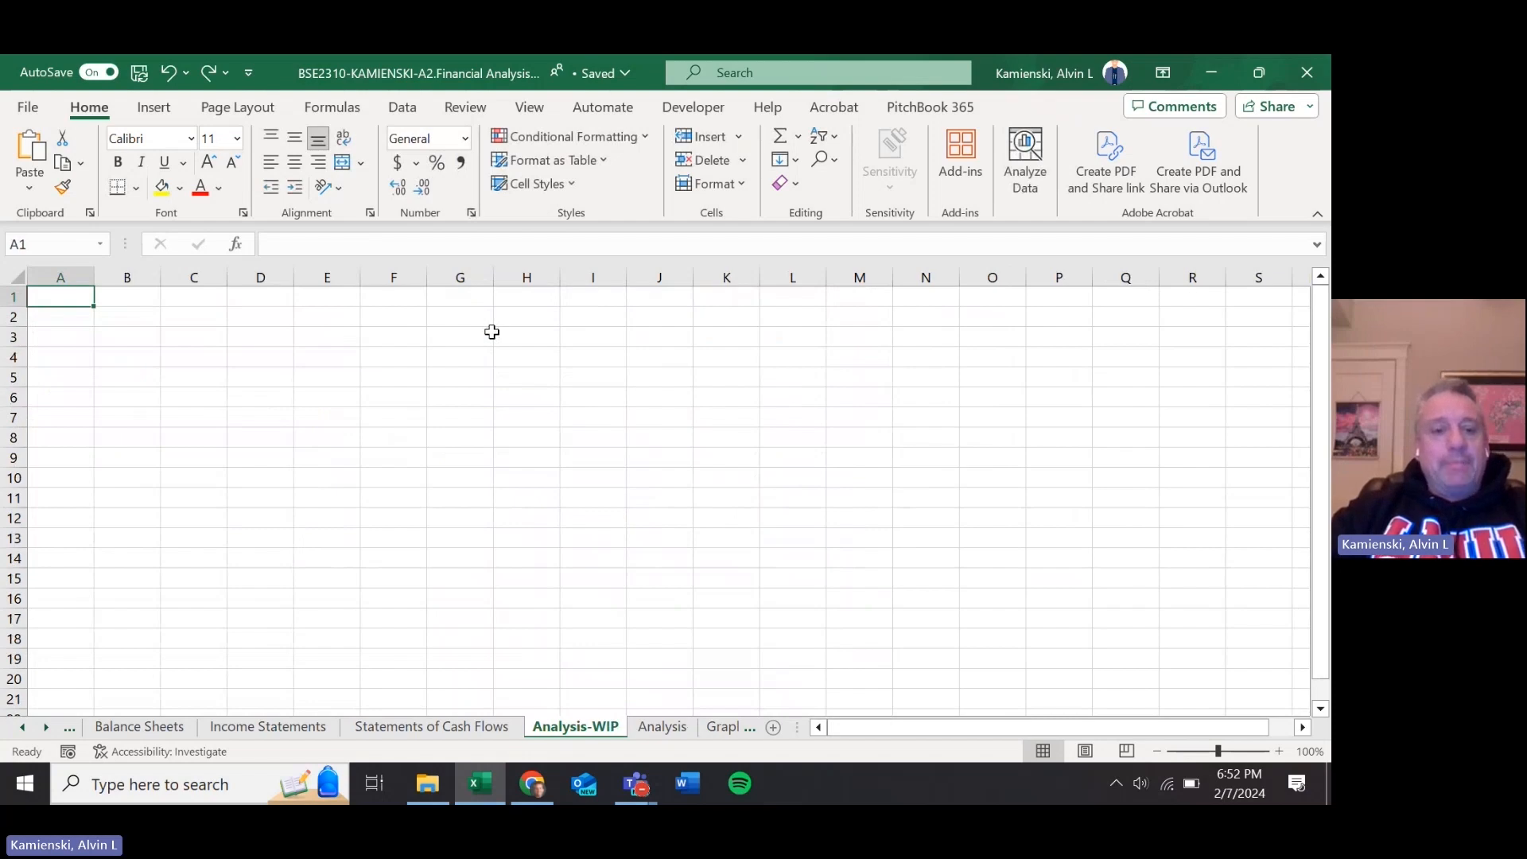
key("ctrl+Page_Down")
key("ctrl+Home")
key("shift+Down")
key("shift+Down")
key("shift+Down")
key("shift+Down")
key("shift+Down")
key("shift+Down")
key("shift+Down")
key("shift+Down")
key("shift+Down")
key("shift+Down")
key("shift+Down")
key("shift+Down")
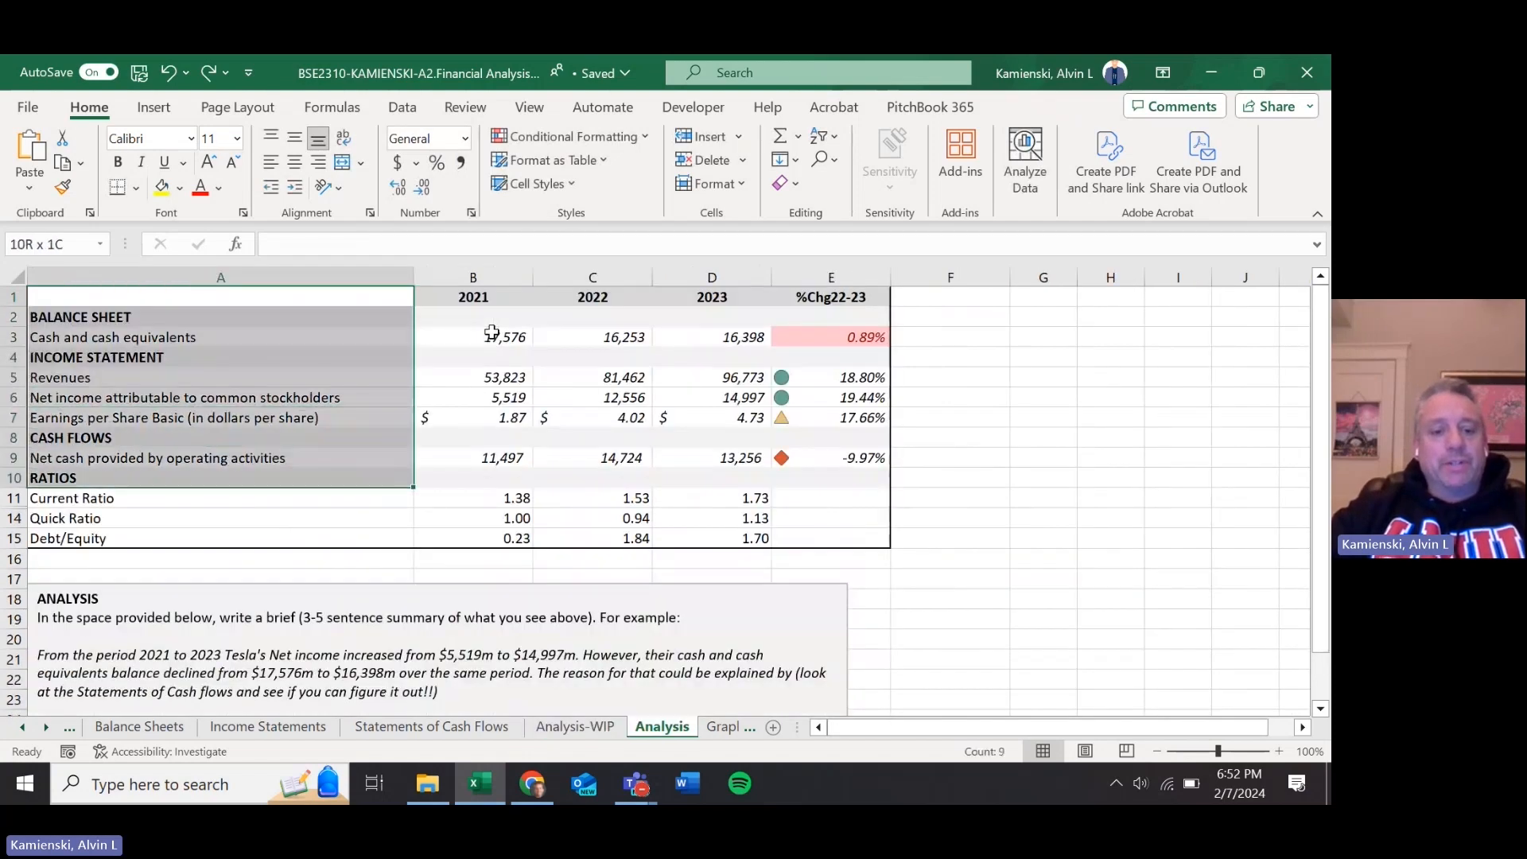
key("ctrl+c")
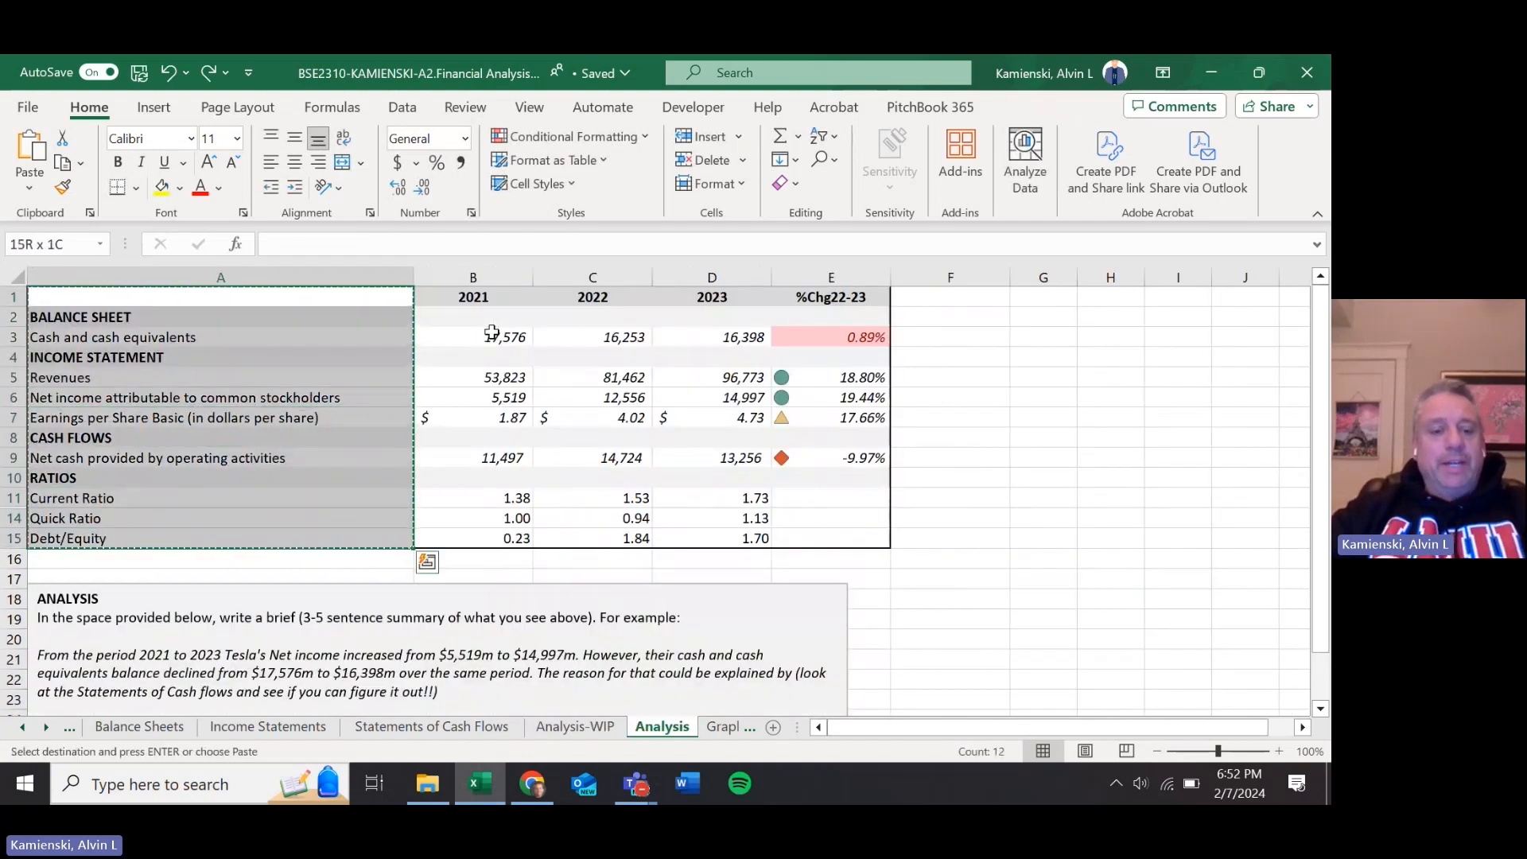
key("ctrl+Page_Up")
key("ctrl+v")
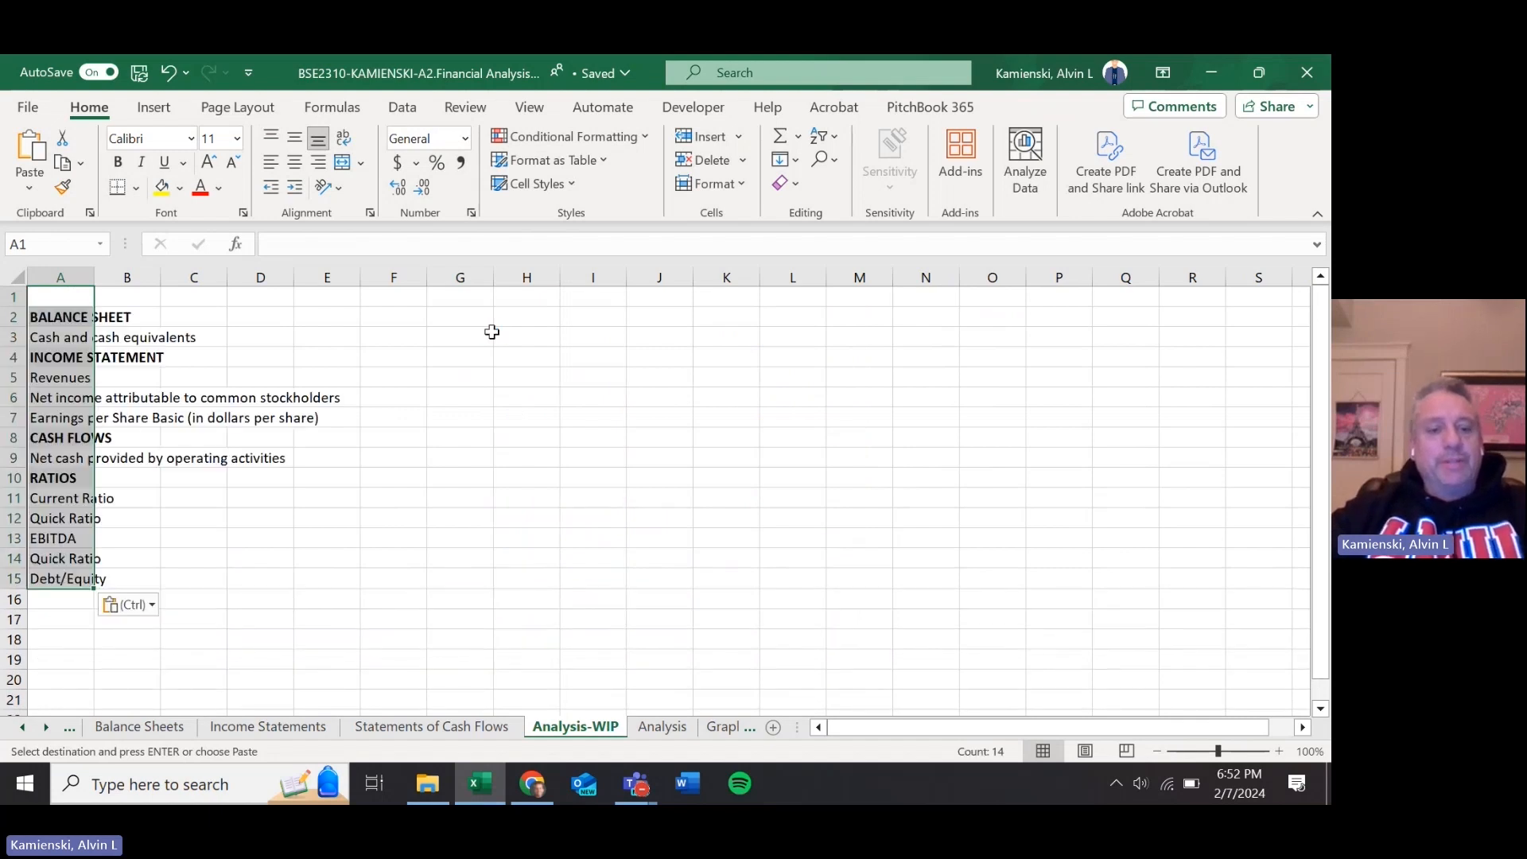
- Set the width of column A on the Analysis-WIP sheet to 50
key("ctrl+Home")
key("alt+h")
type("ow")
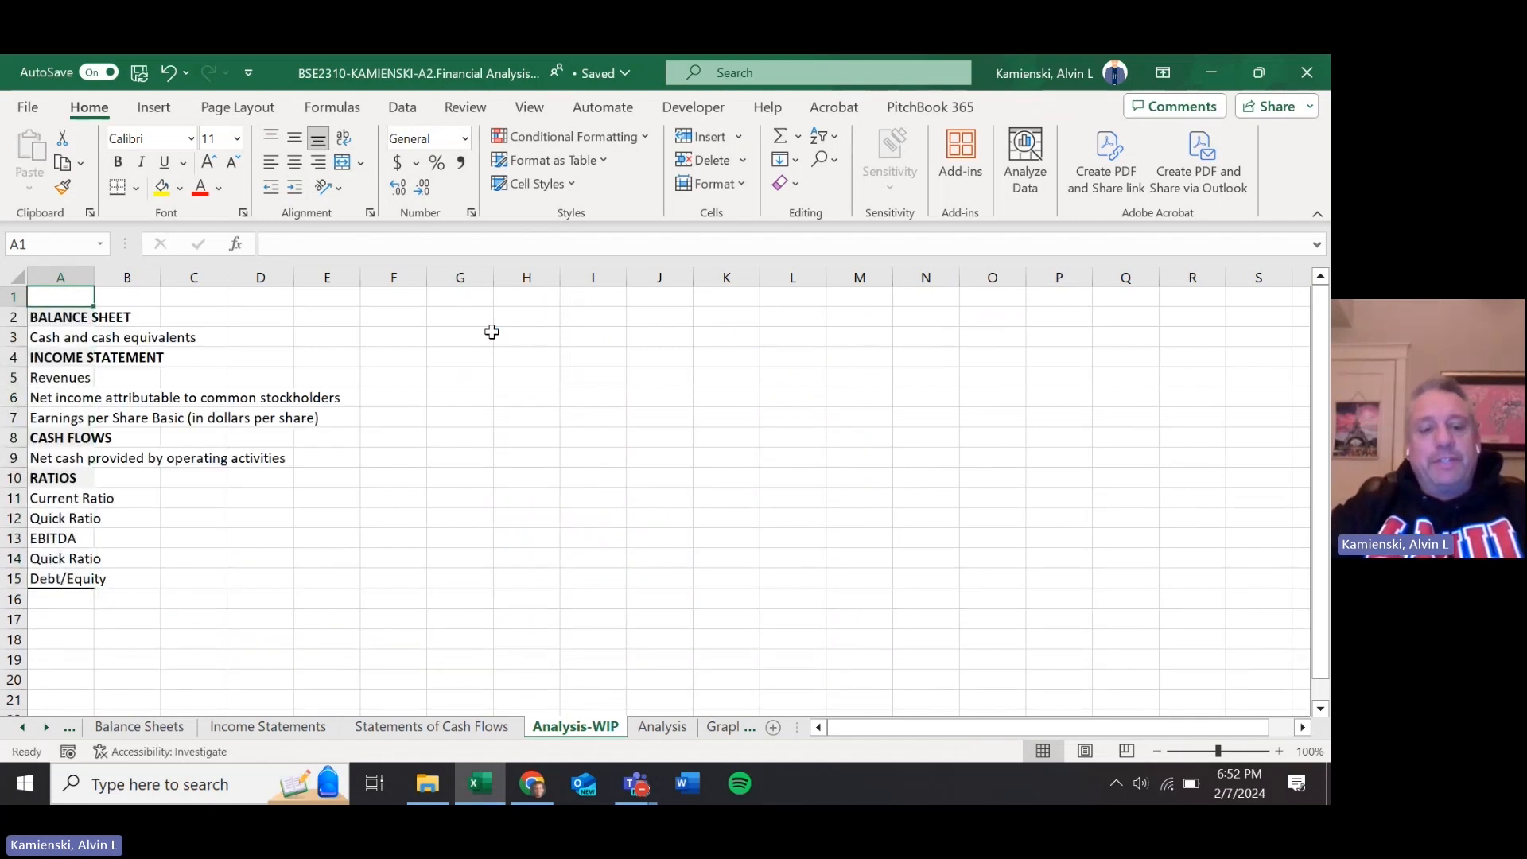
type("50")
key("Return")
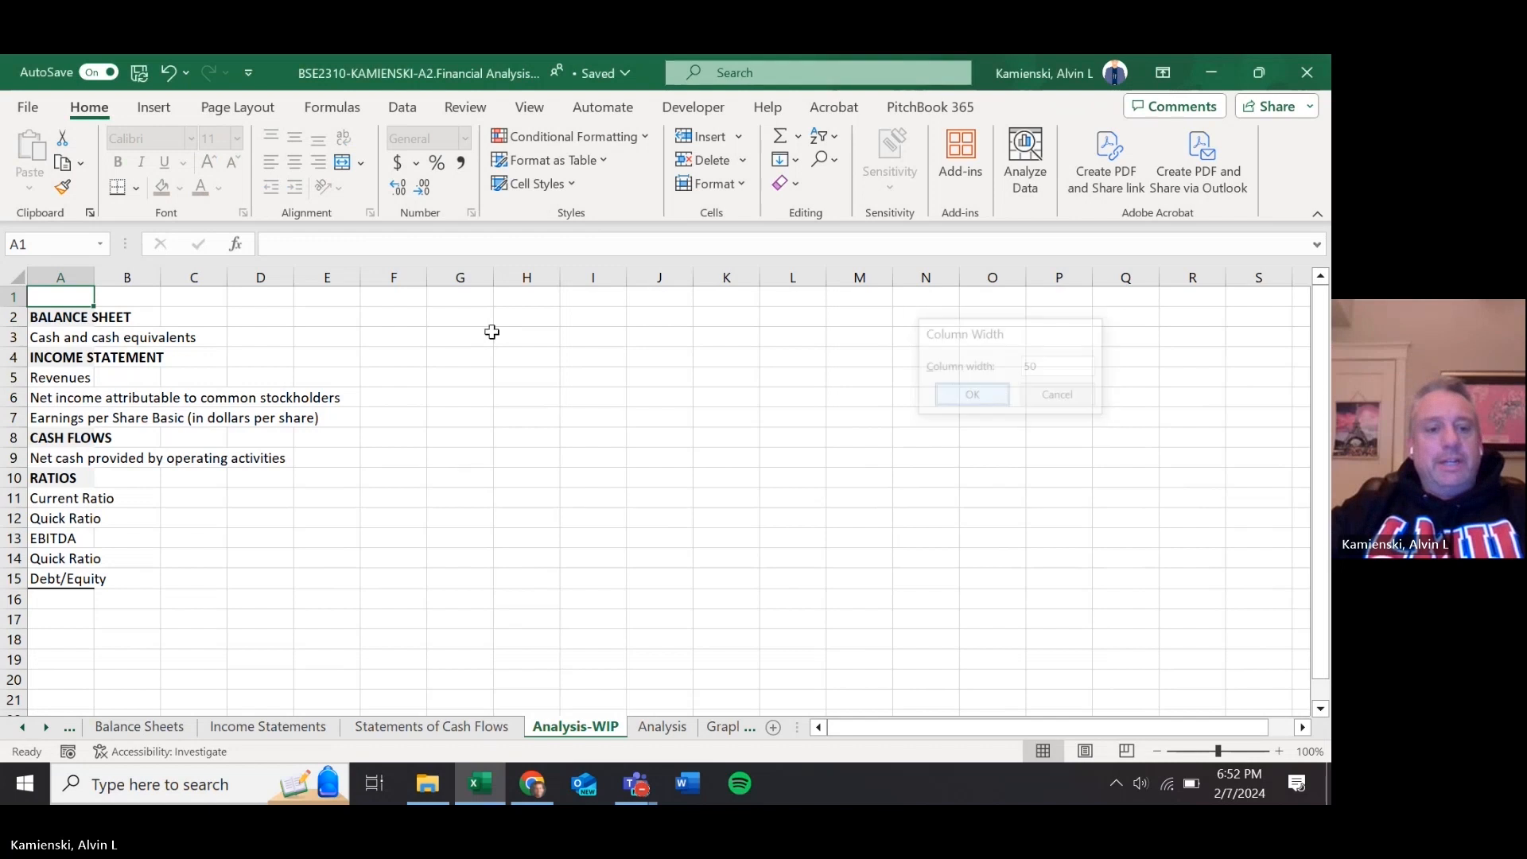
- Set the width of columns B to E on the Analysis-WIP sheet to 15
key("Right")
key("shift+Right")
key("shift+Right")
key("shift+Right")
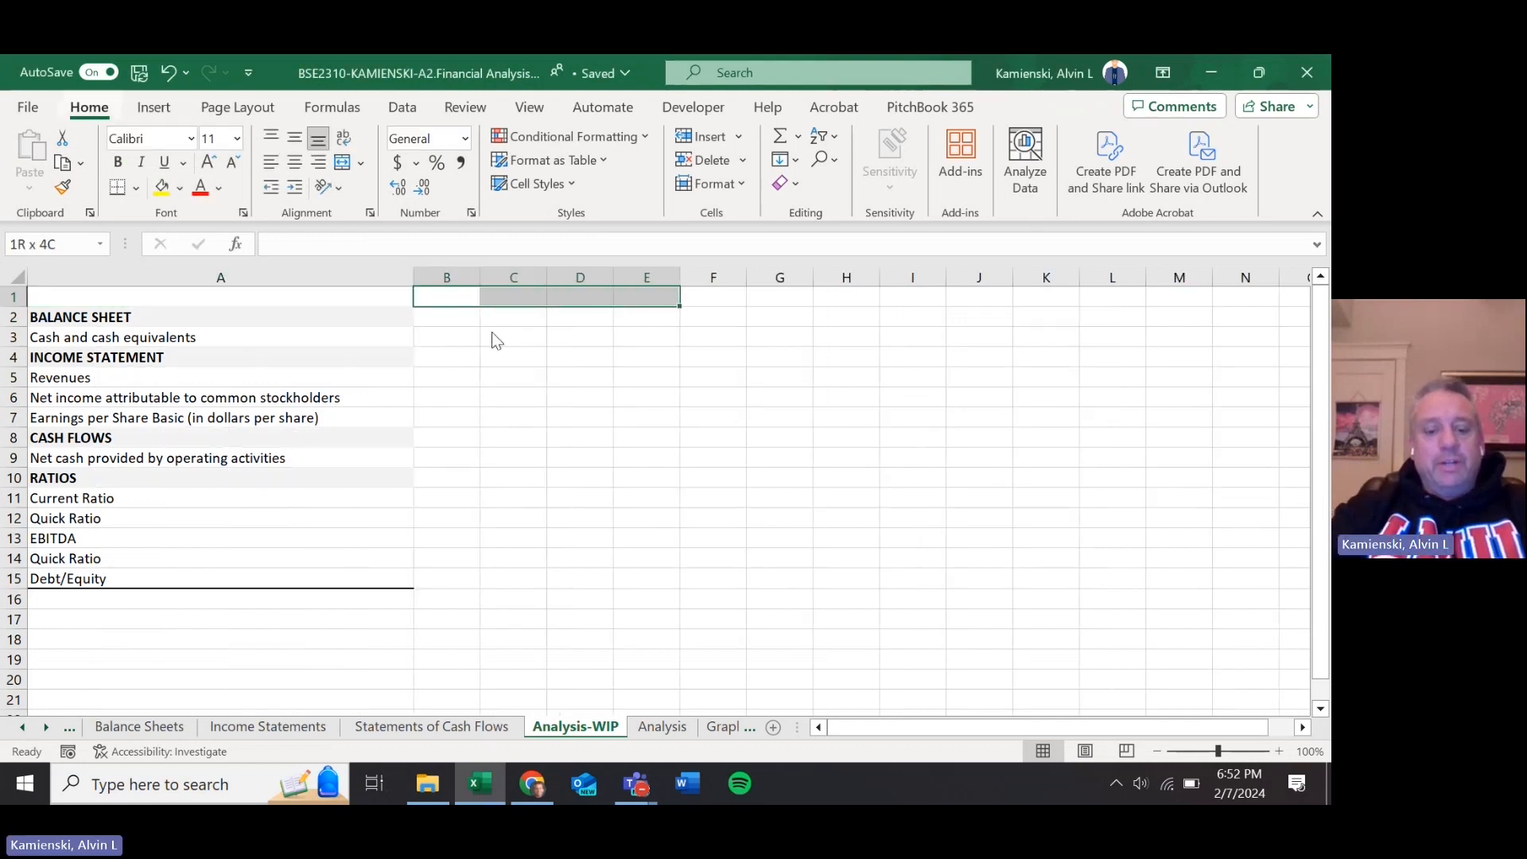
key("alt+h")
type("ow15")
key("Return")
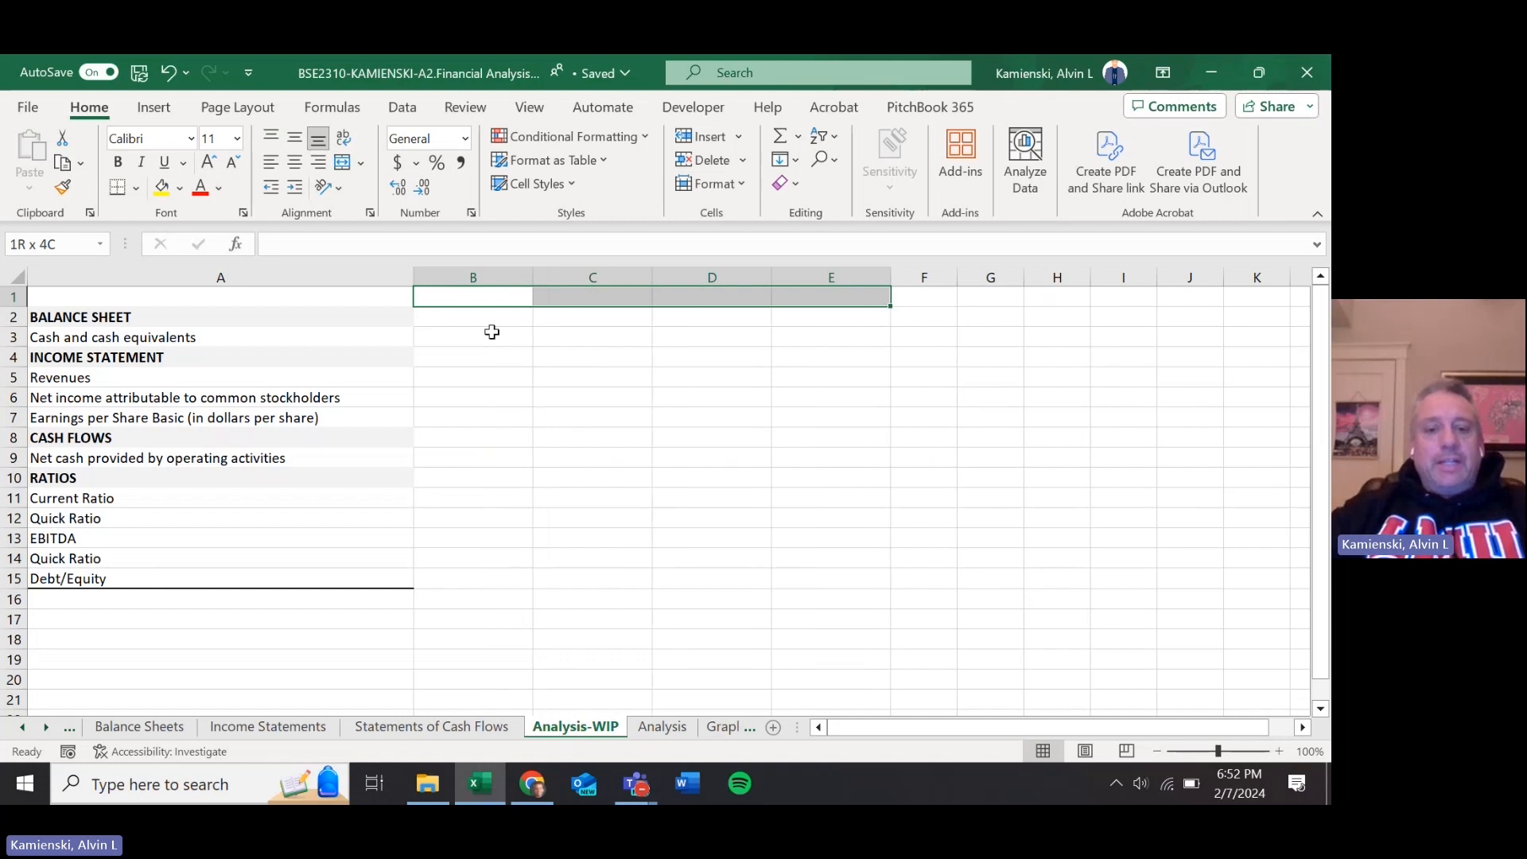
- Copy the header cells B1:E1 from the Analysis sheet into B1:E1 of the Analysis-WIP sheet
key("ctrl+Page_Down")
key("shift+Right")
key("ctrl+c")
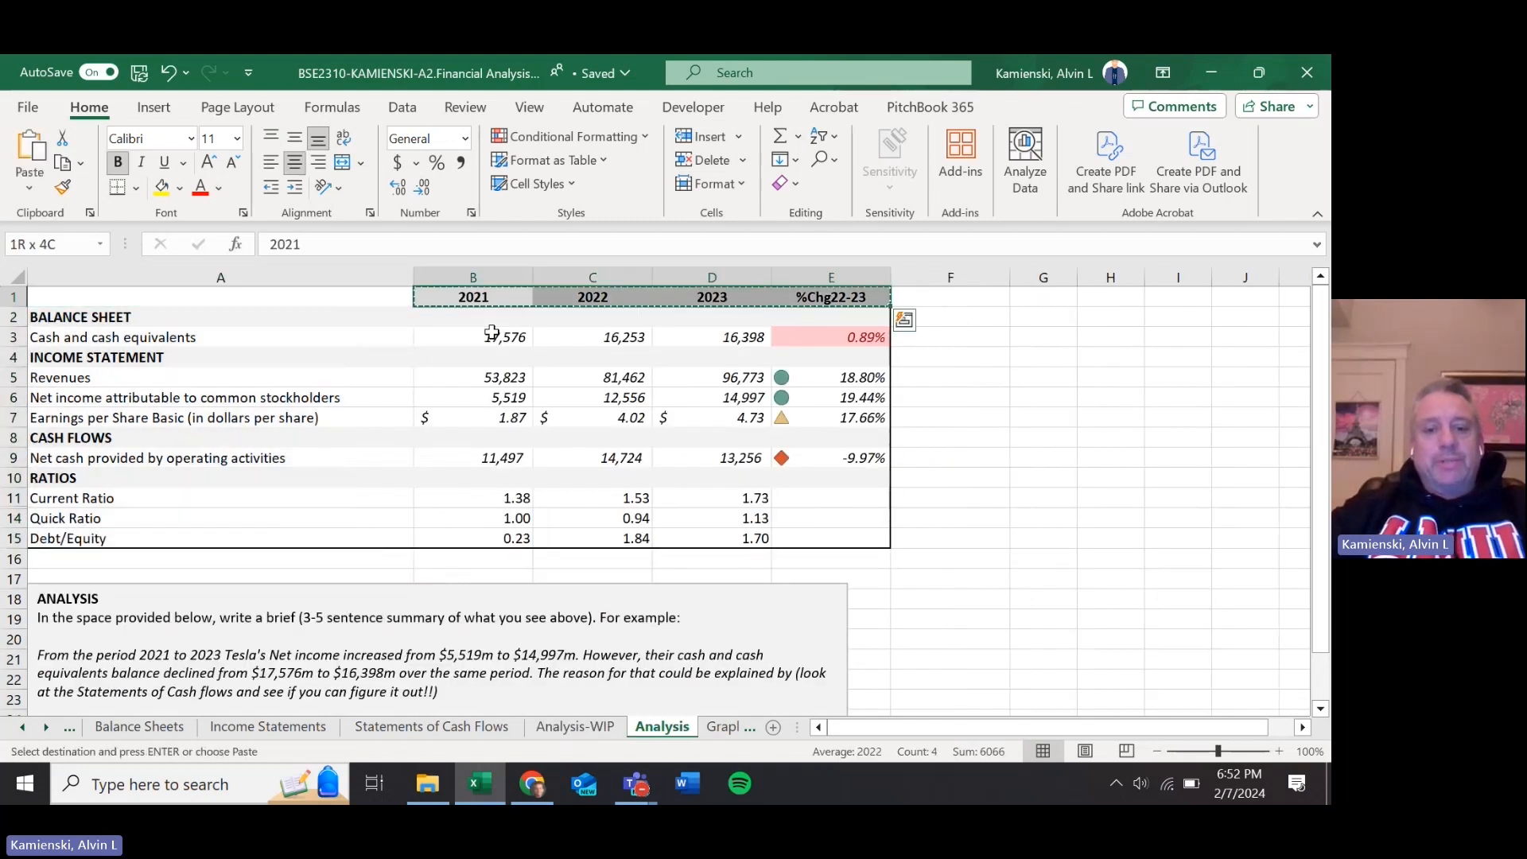
key("ctrl+Page_Up")
key("ctrl+v")
key("Home")
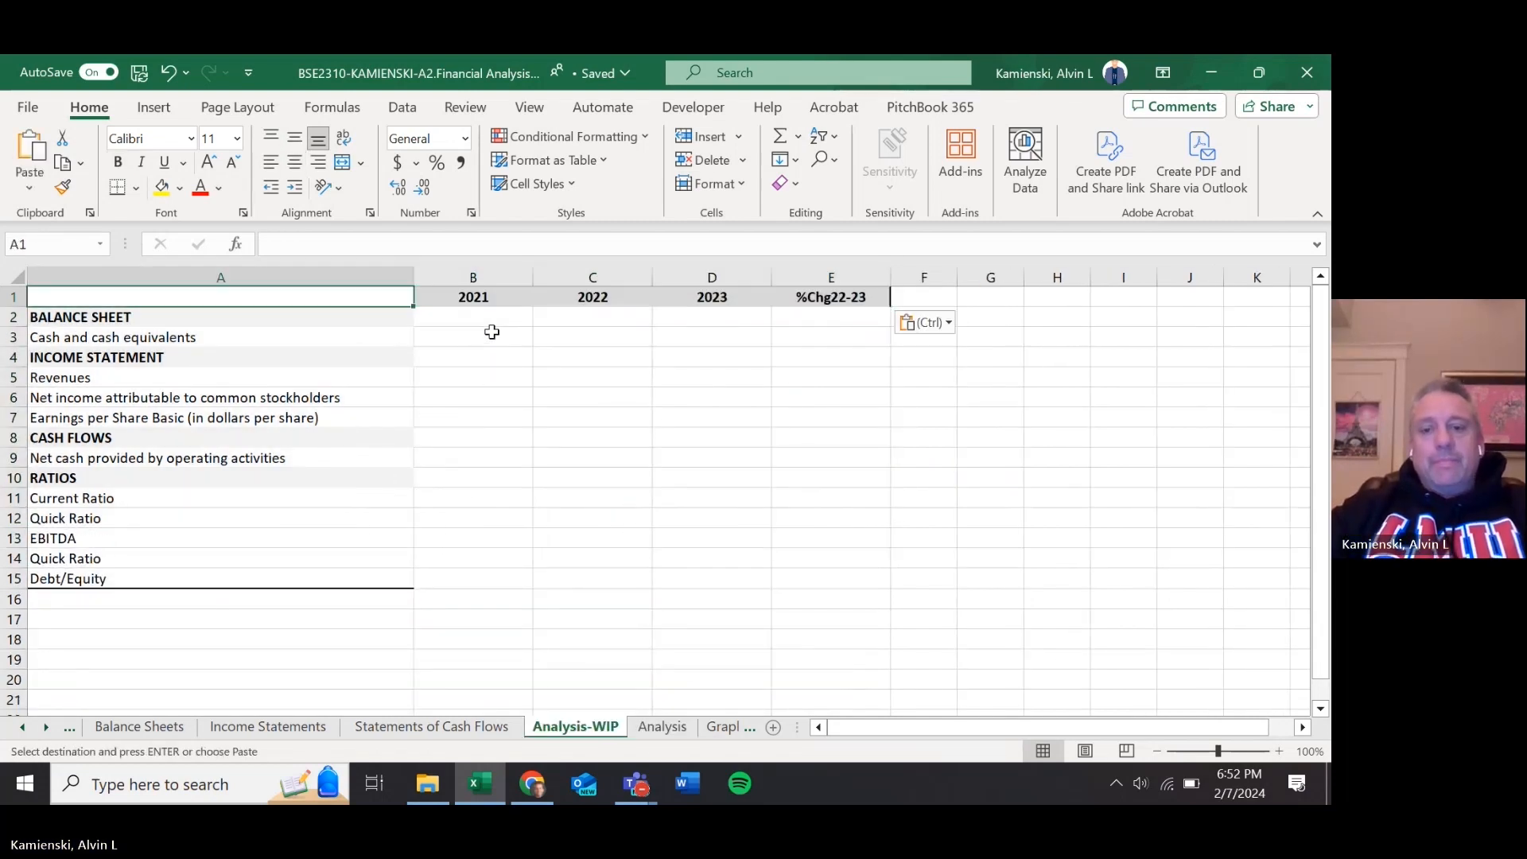
- Link the 2021 cash and cash equivalents cell B3 on the Analysis-WIP sheet to cell B3 of the Balance Sheets sheet
key("Down")
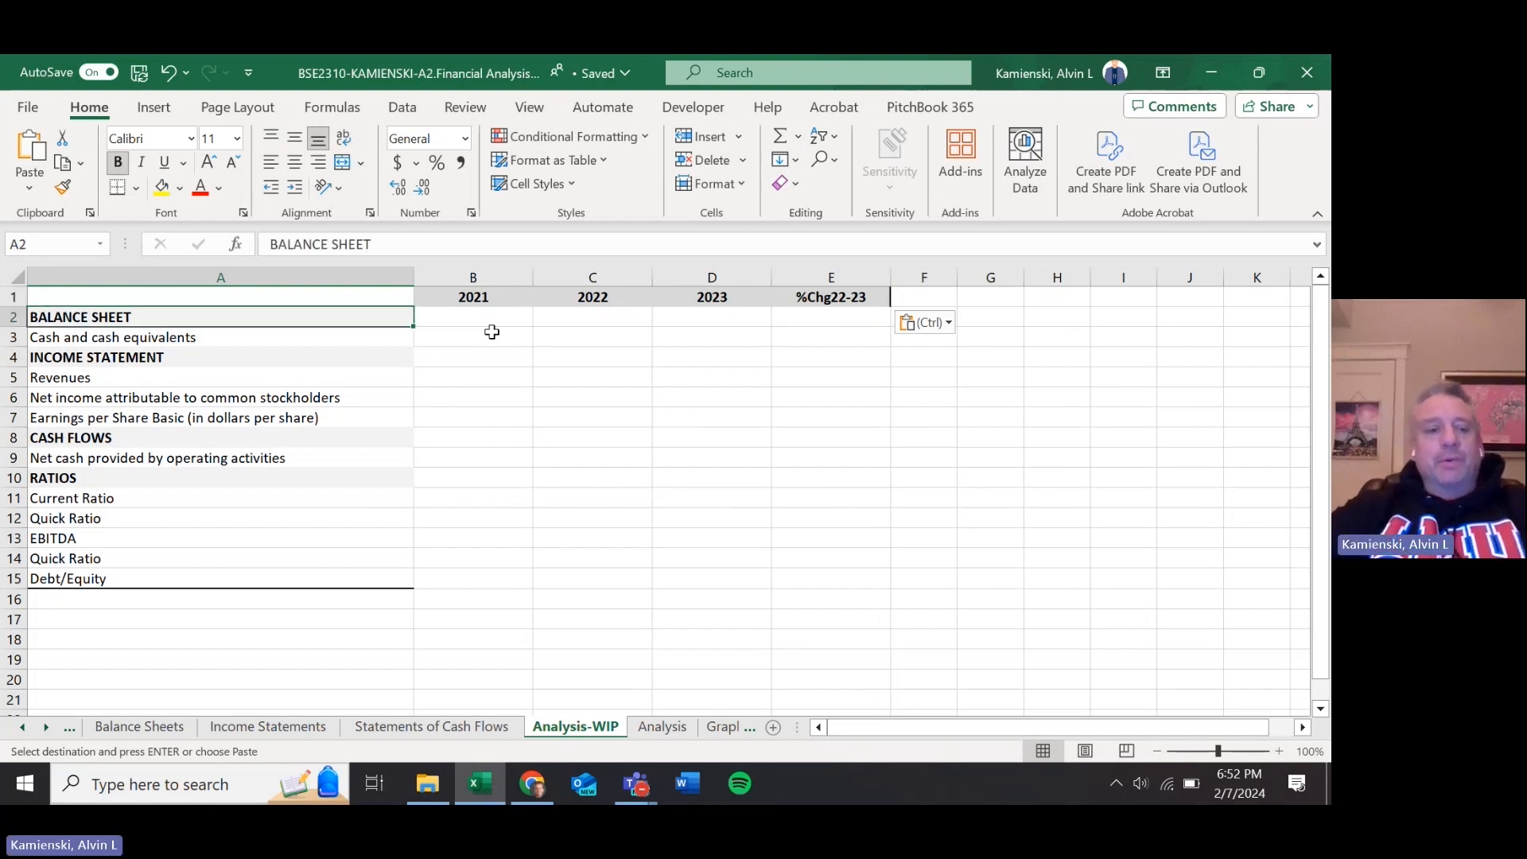
key("Down")
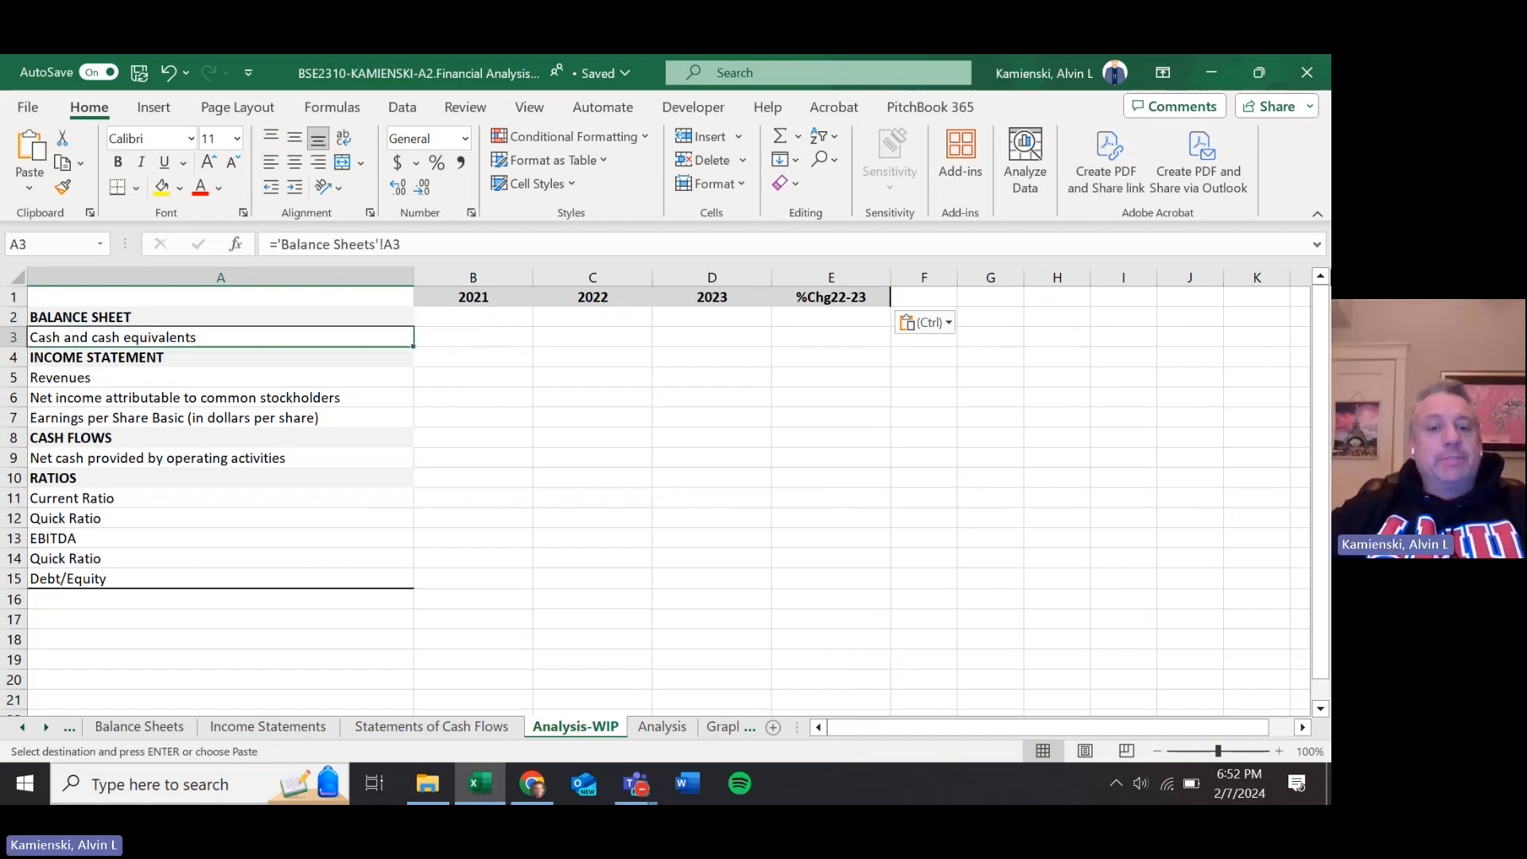
left_click(494, 333)
type("=")
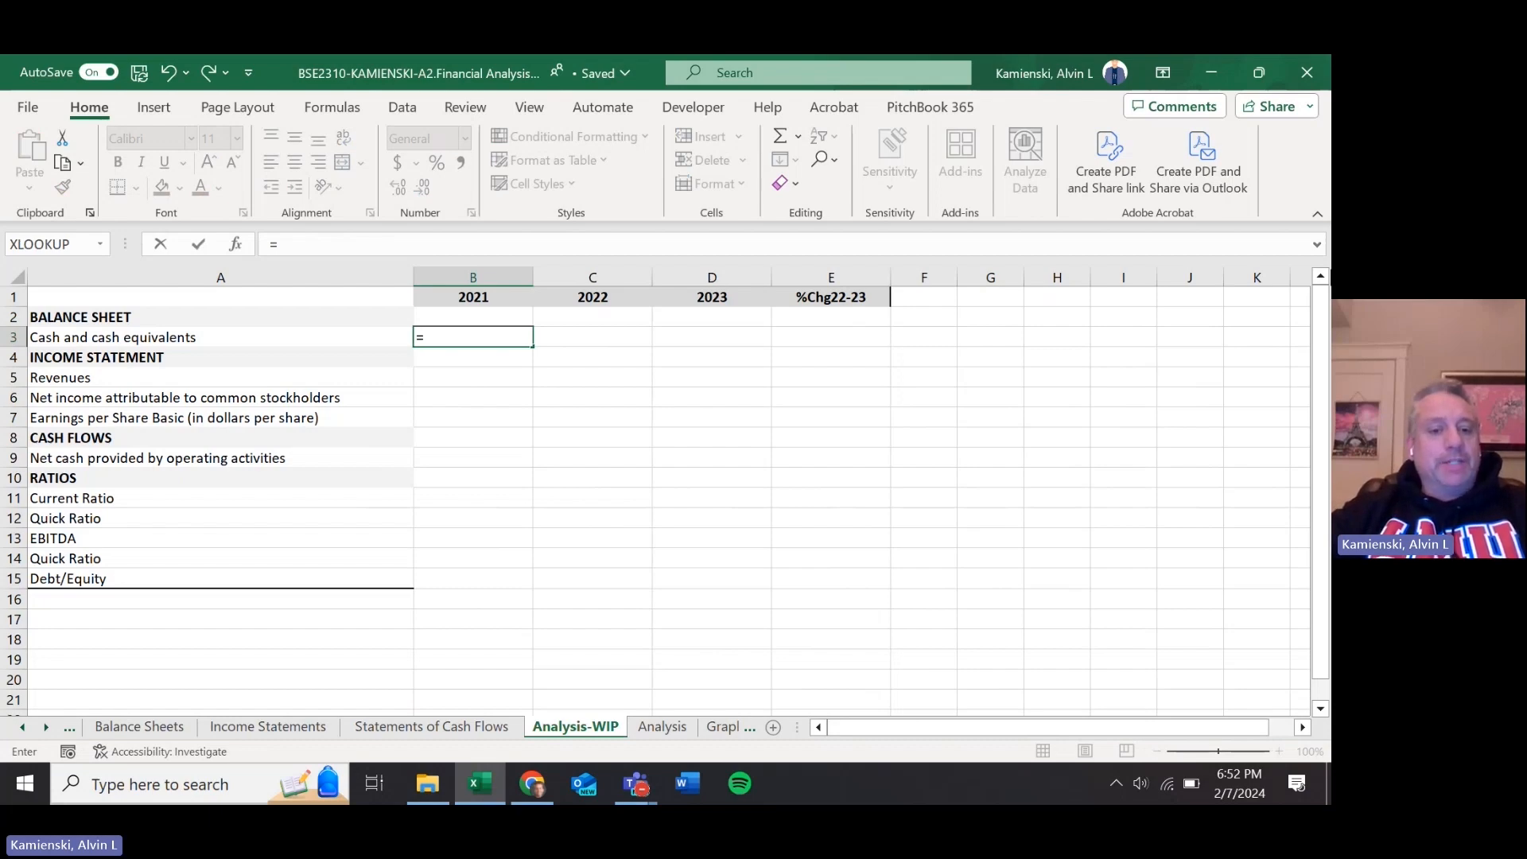
key("ctrl+Page_Up")
key("ctrl+Page_Up")
key("ctrl+Page_Up")
key("Right")
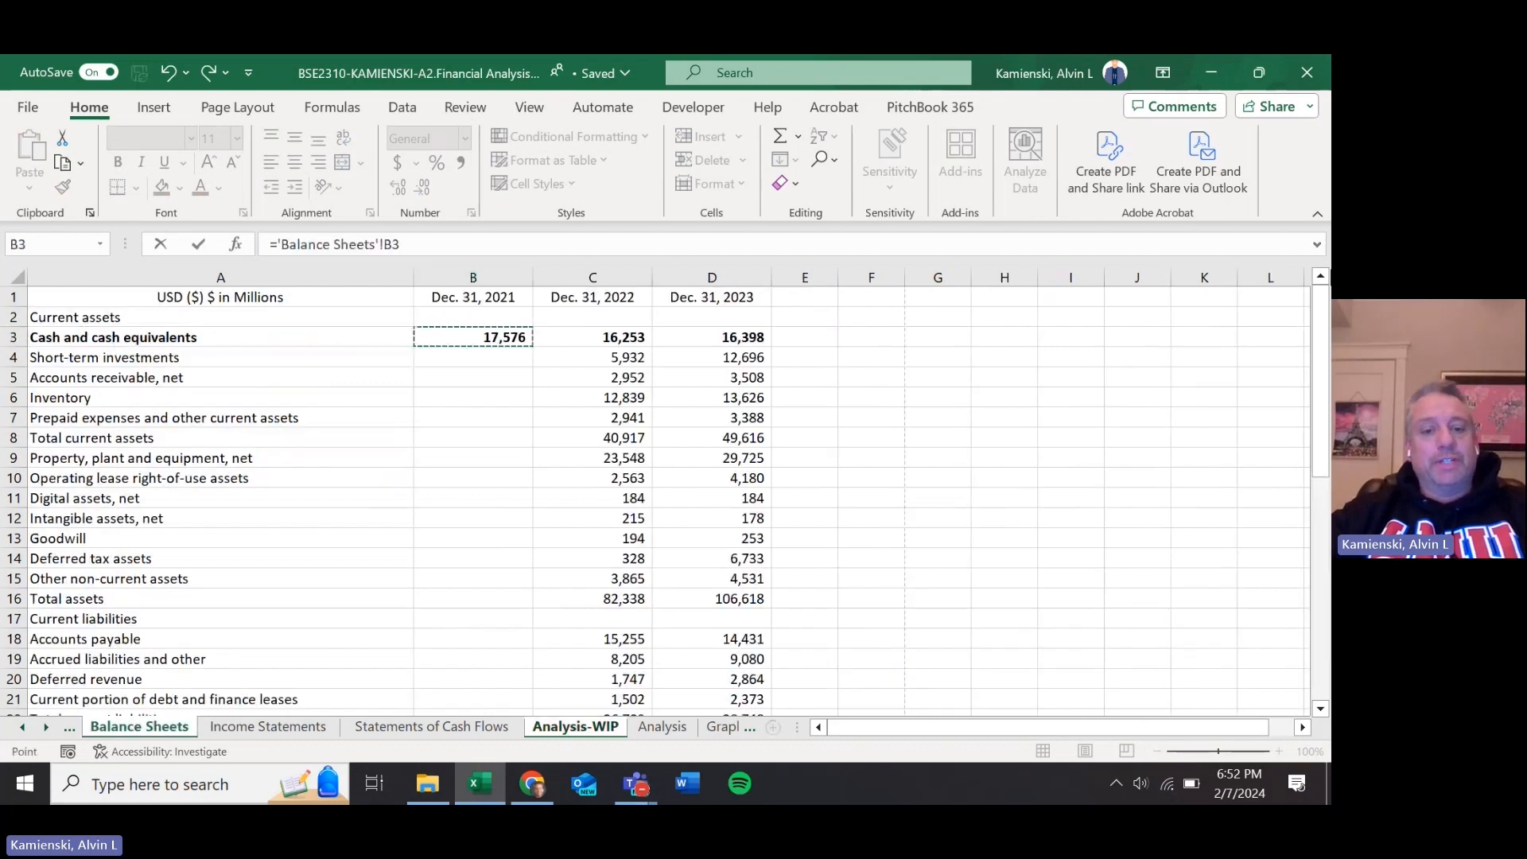
key("Up")
key("Up")
key("Down")
key("Down")
key("Return")
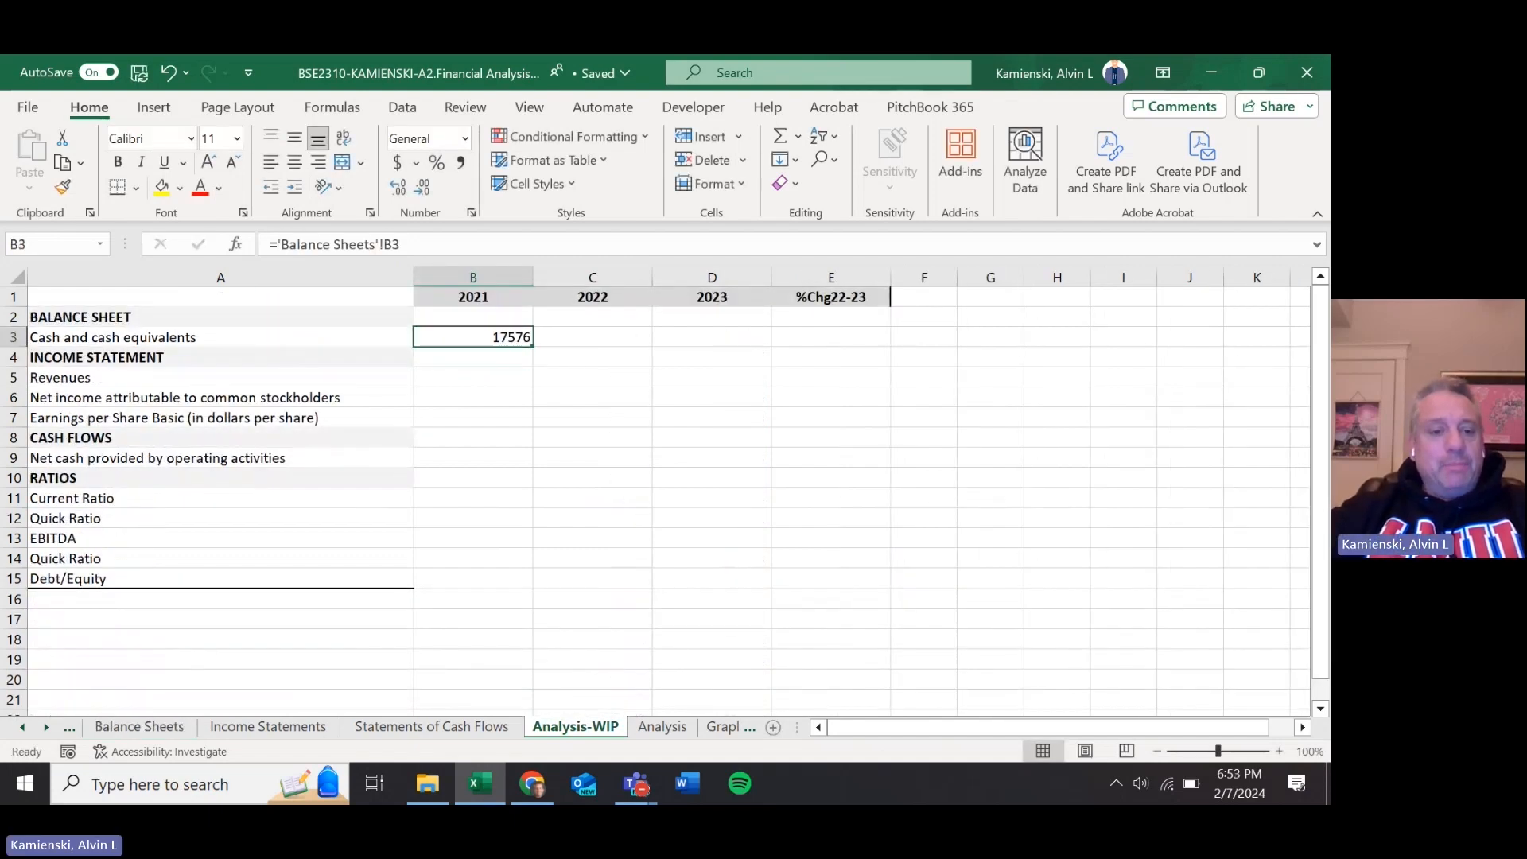
- Link the 2021 Revenues cell B5 on the Analysis-WIP sheet to cell B2 of the Income Statements sheet
key("Left")
key("Down")
key("Down")
key("Right")
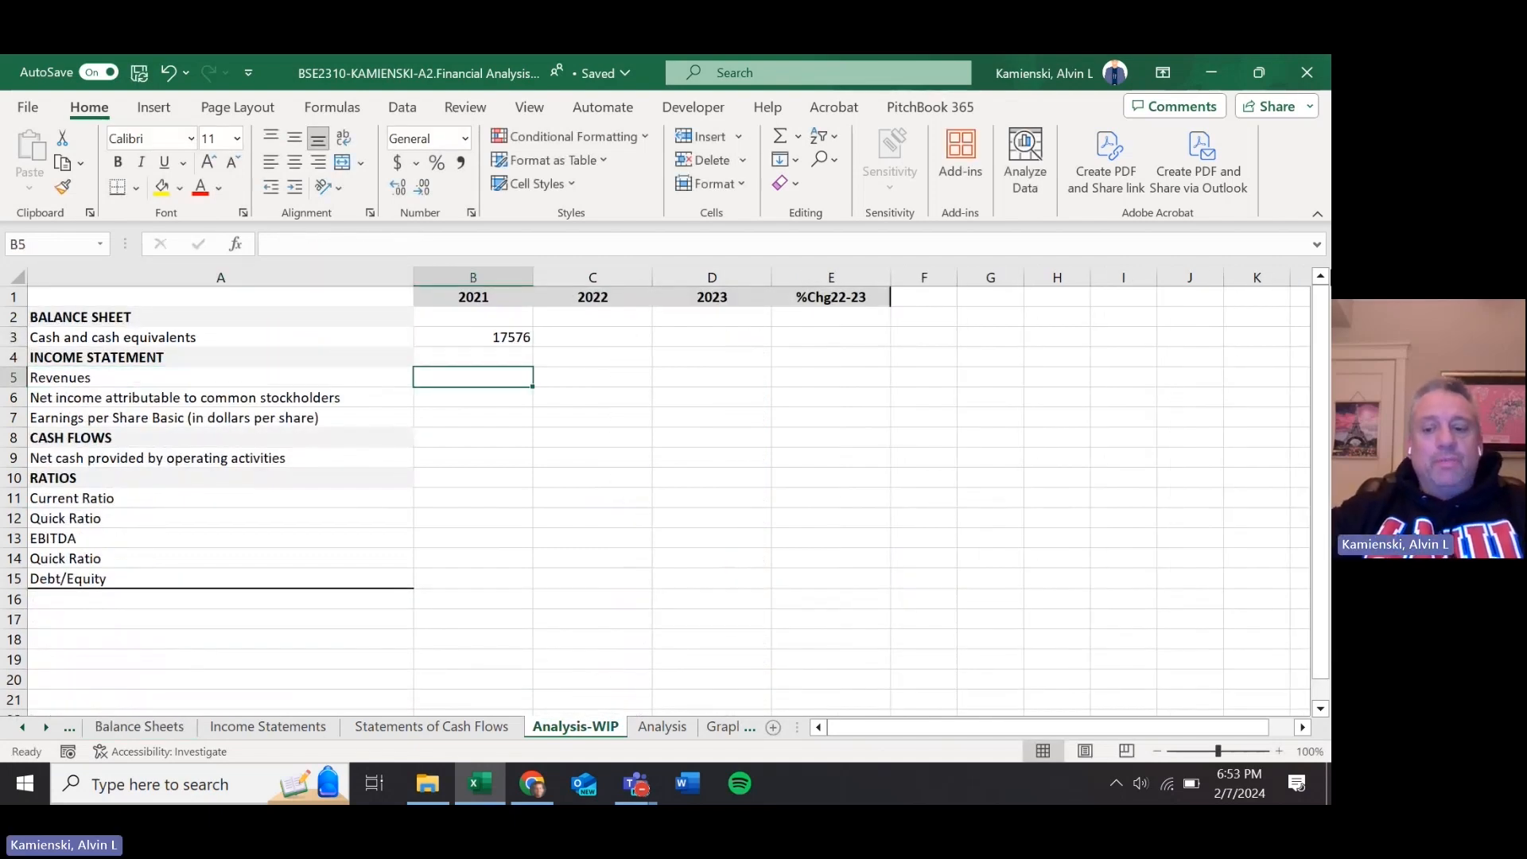
type("=")
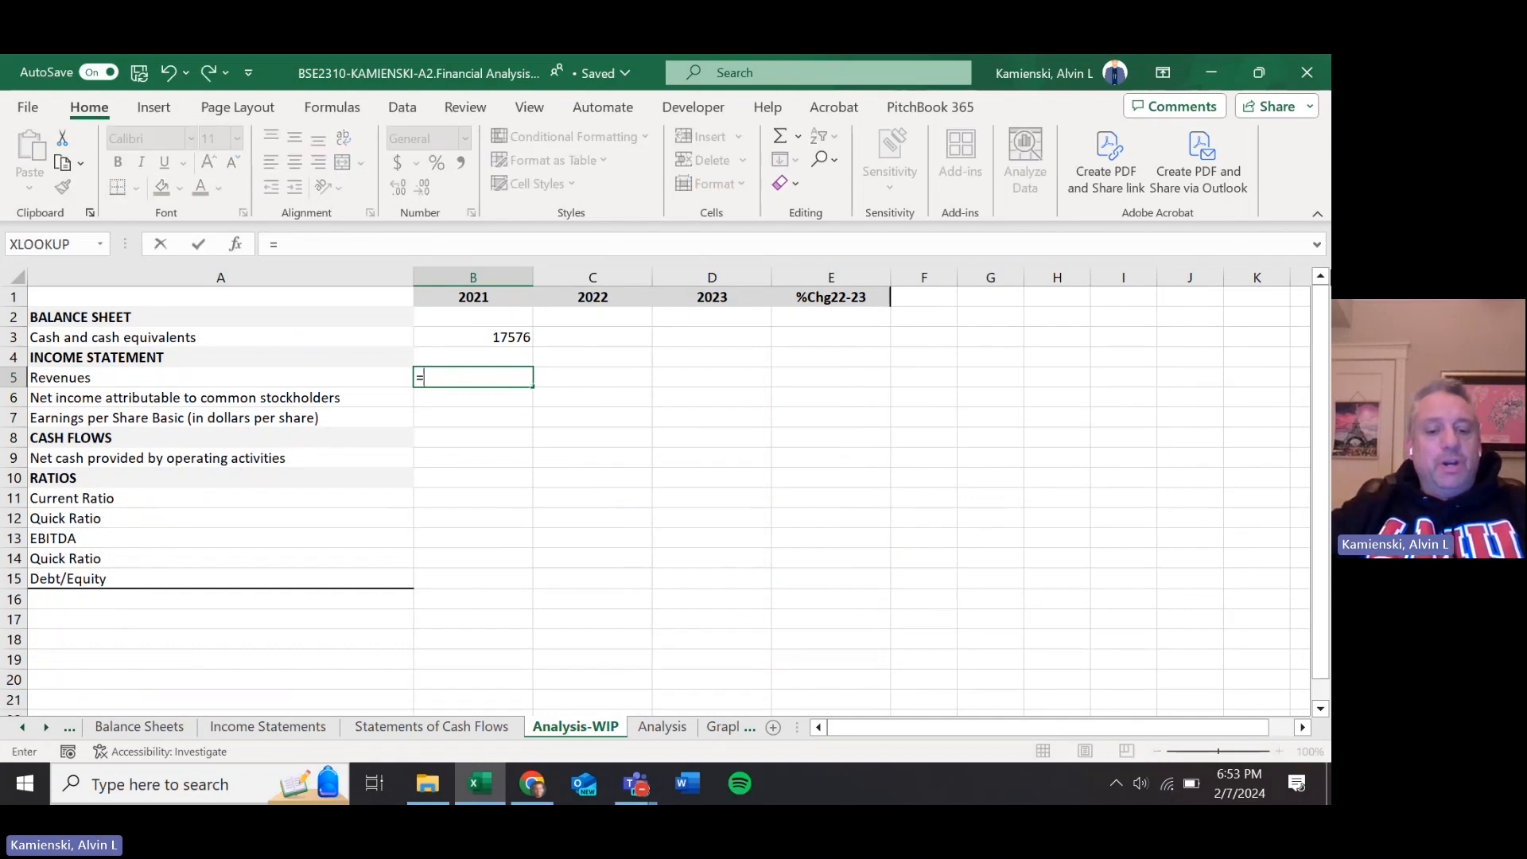
key("ctrl+Page_Up")
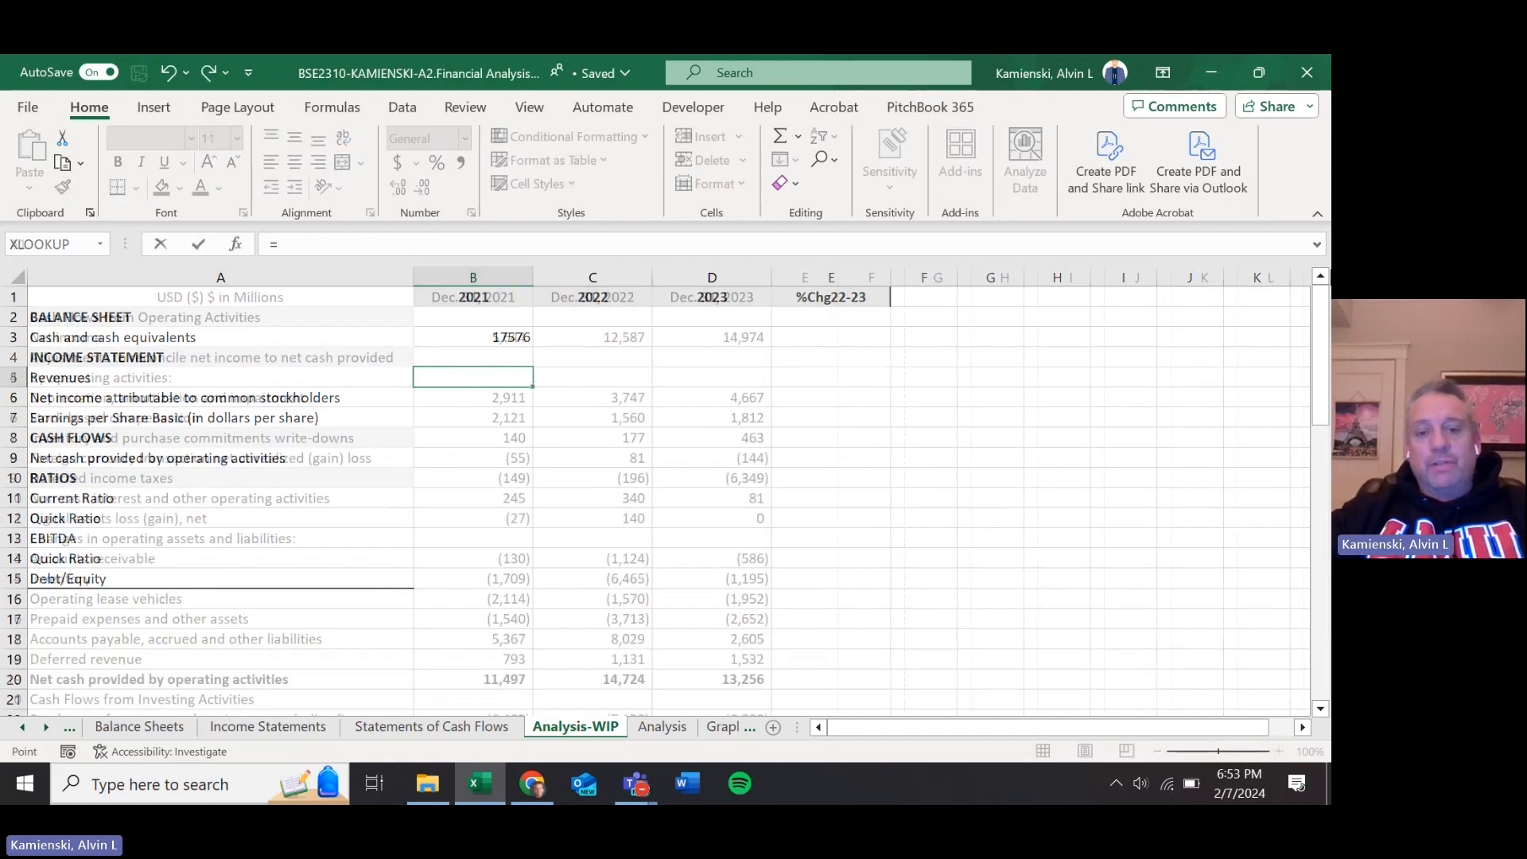
key("ctrl+Page_Up")
key("Down")
key("Right")
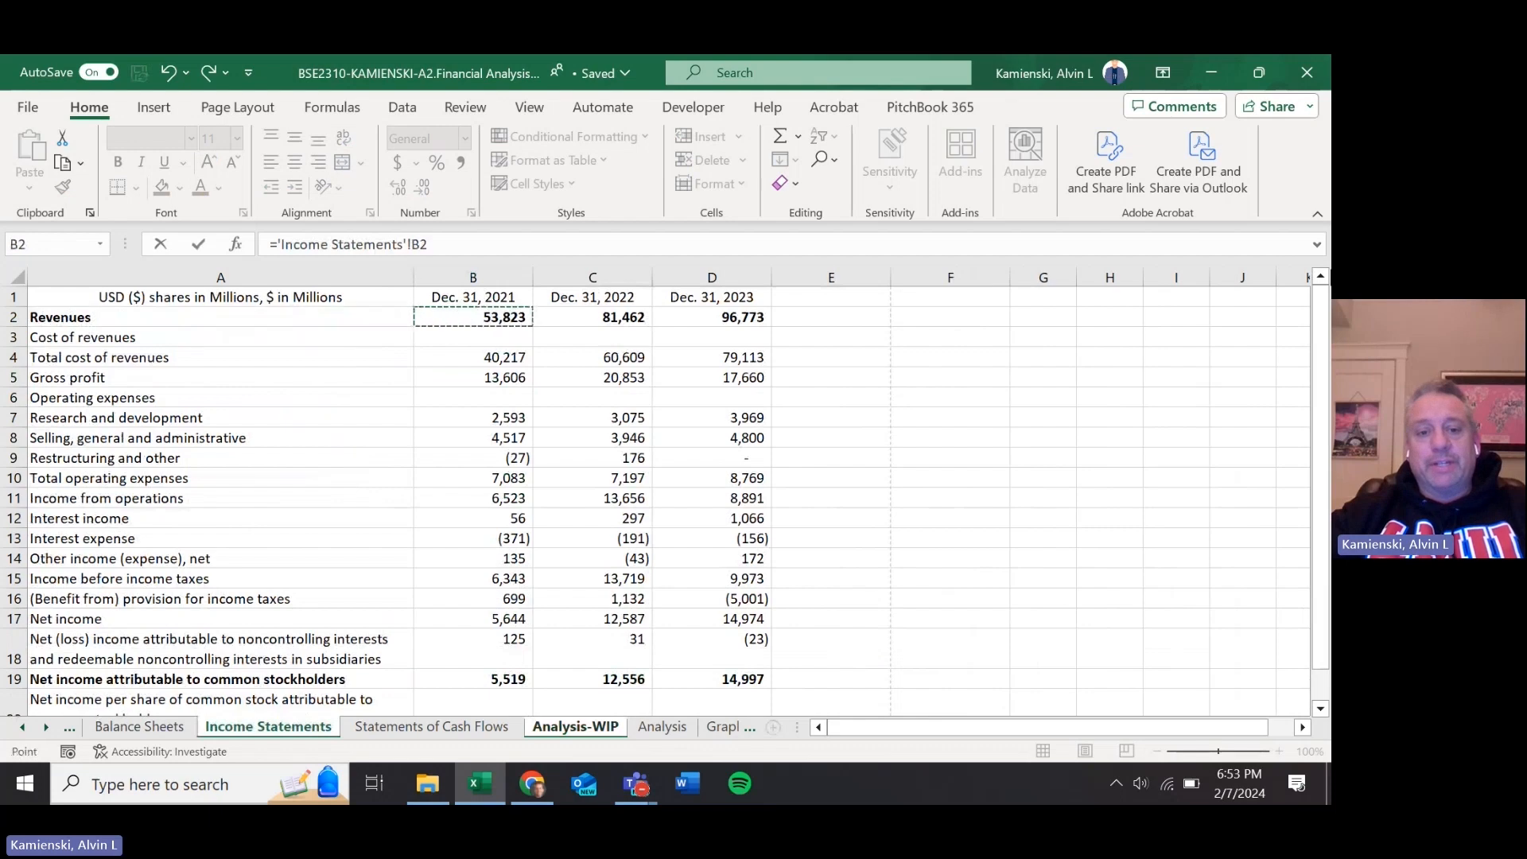
key("Return")
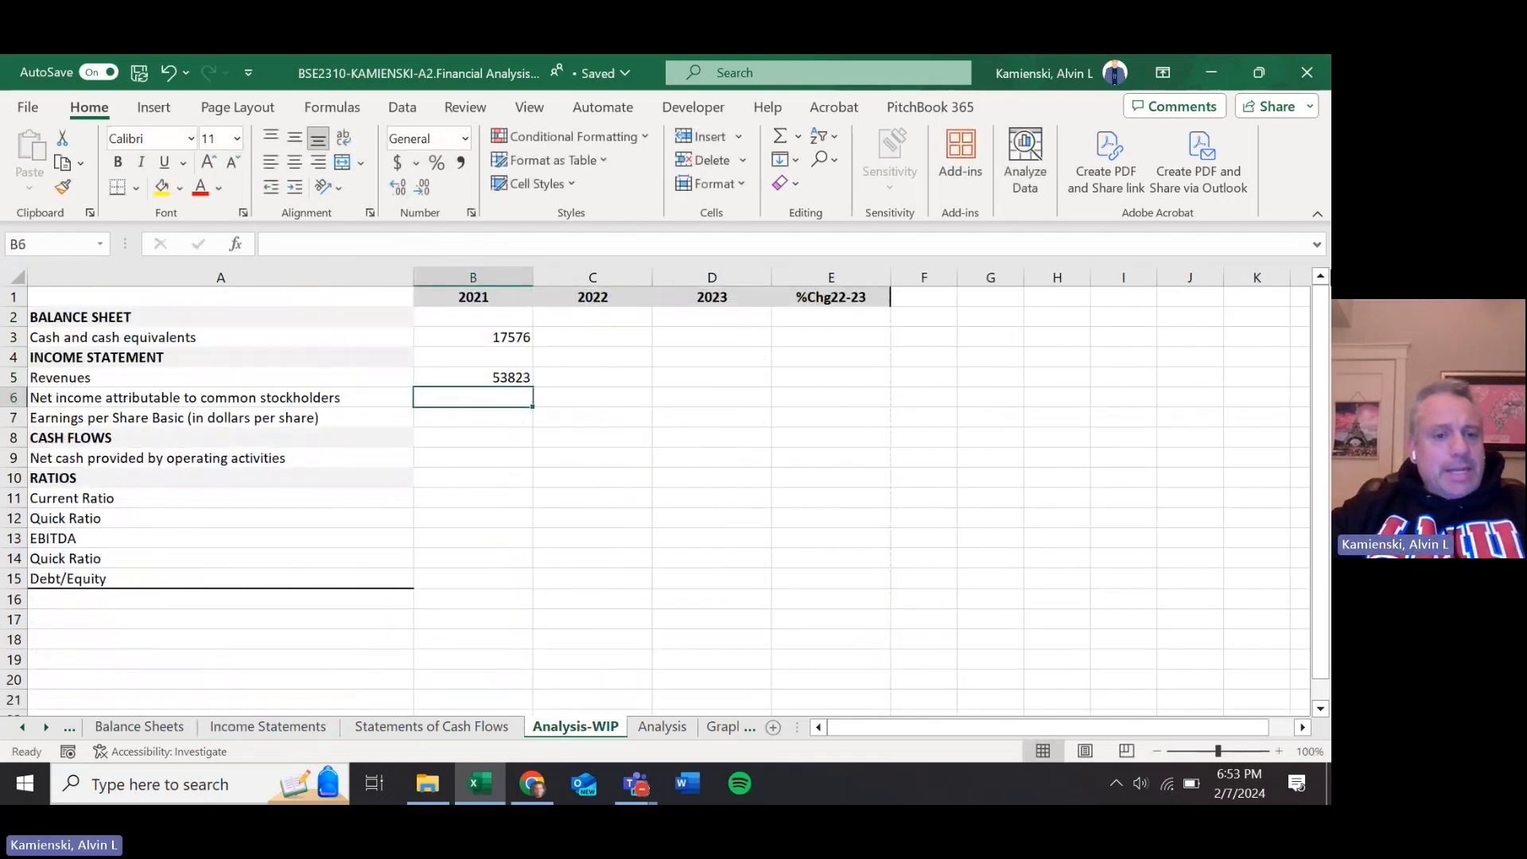
- Link the 2021 net income attributable to common stockholders in B6 to cell B19 of the Income Statements sheet
key("Left")
key("Right")
type("=")
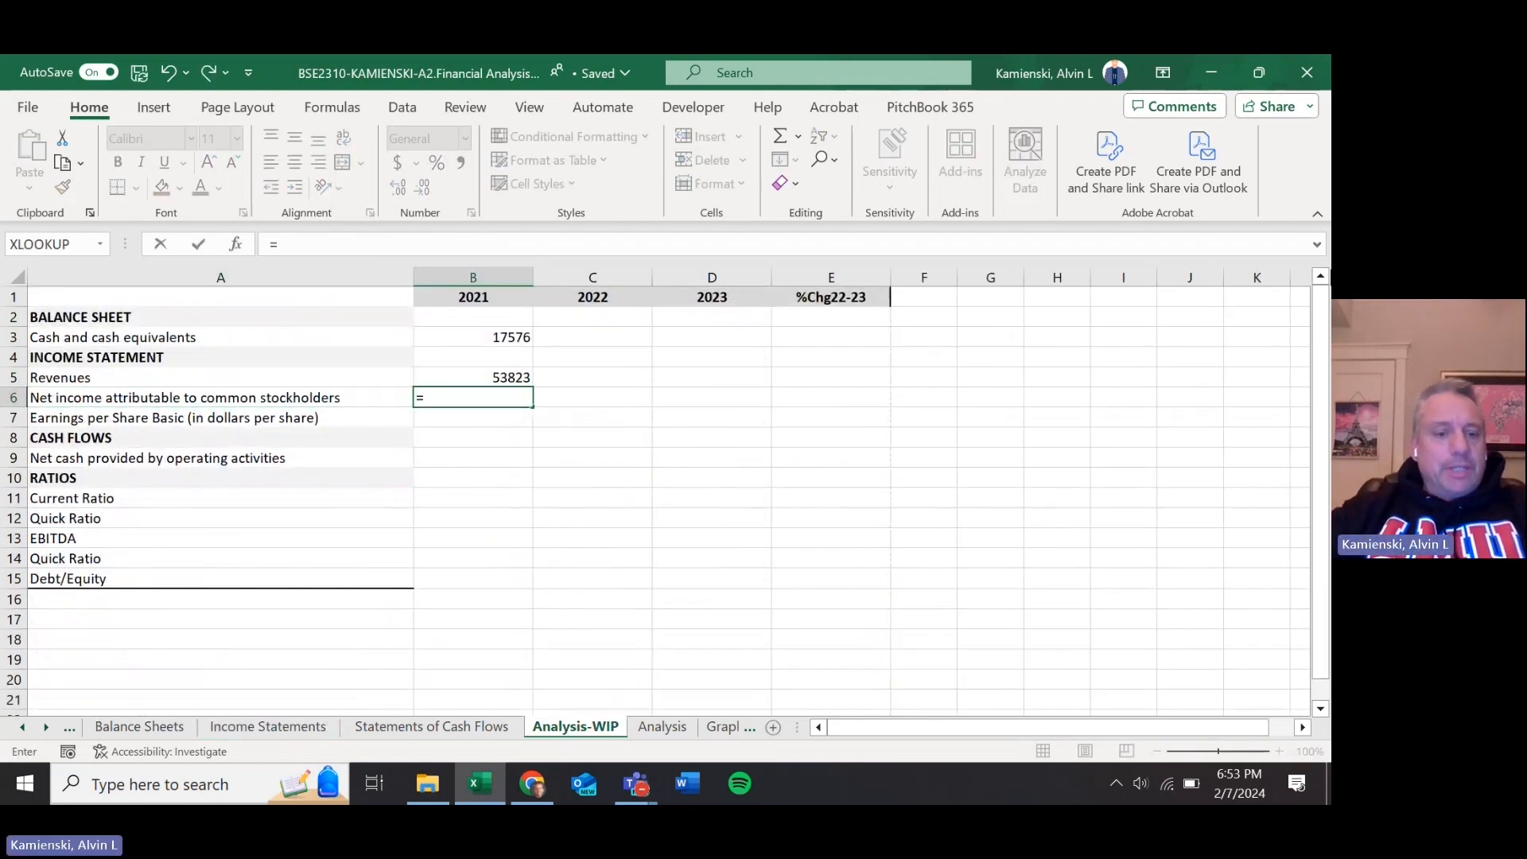
key("ctrl+Page_Up")
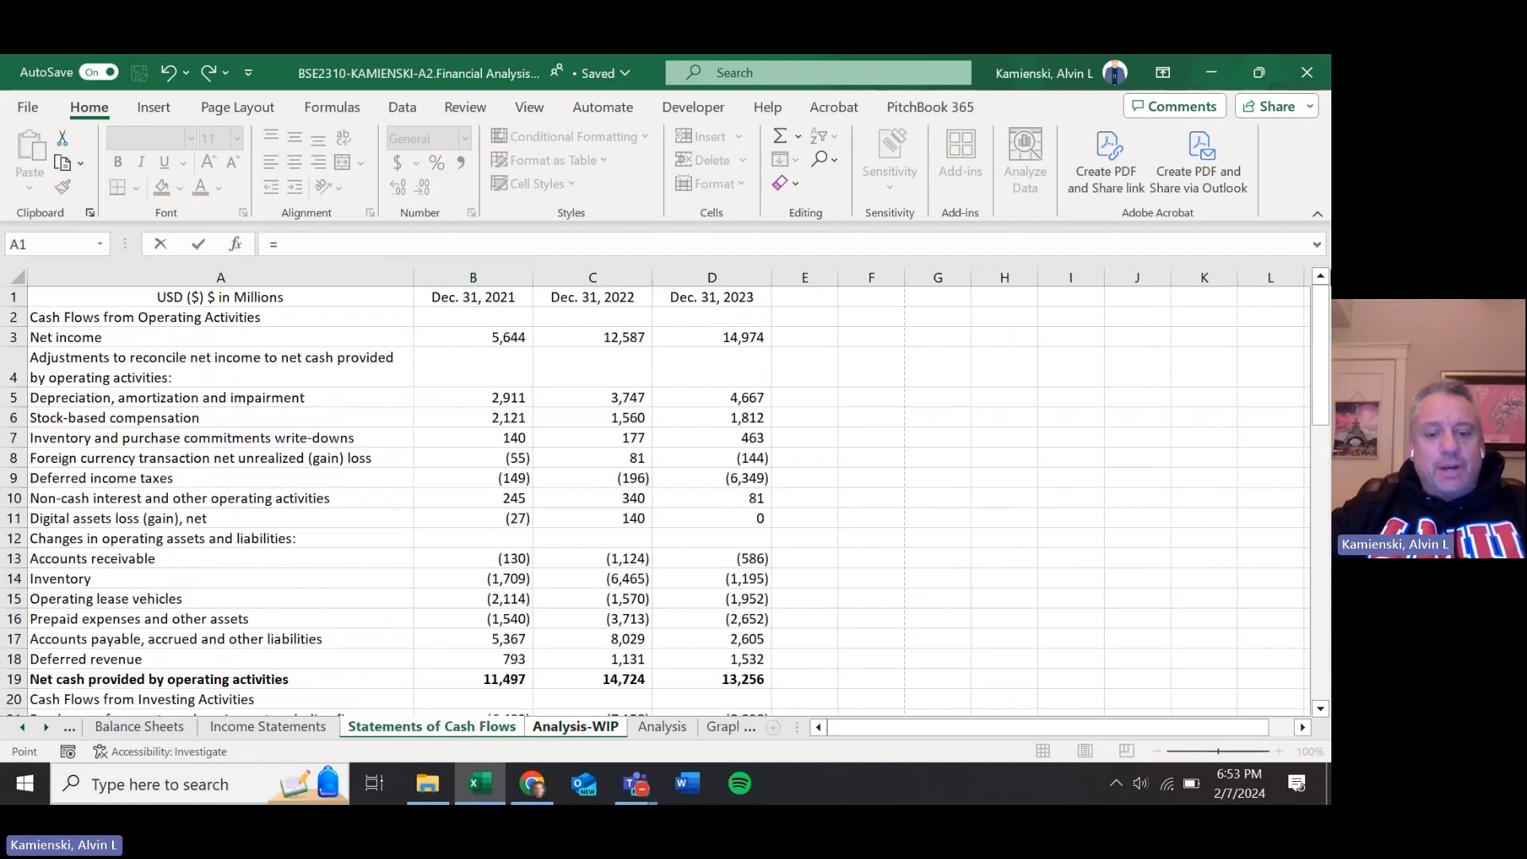
key("ctrl+Page_Up")
key("Down")
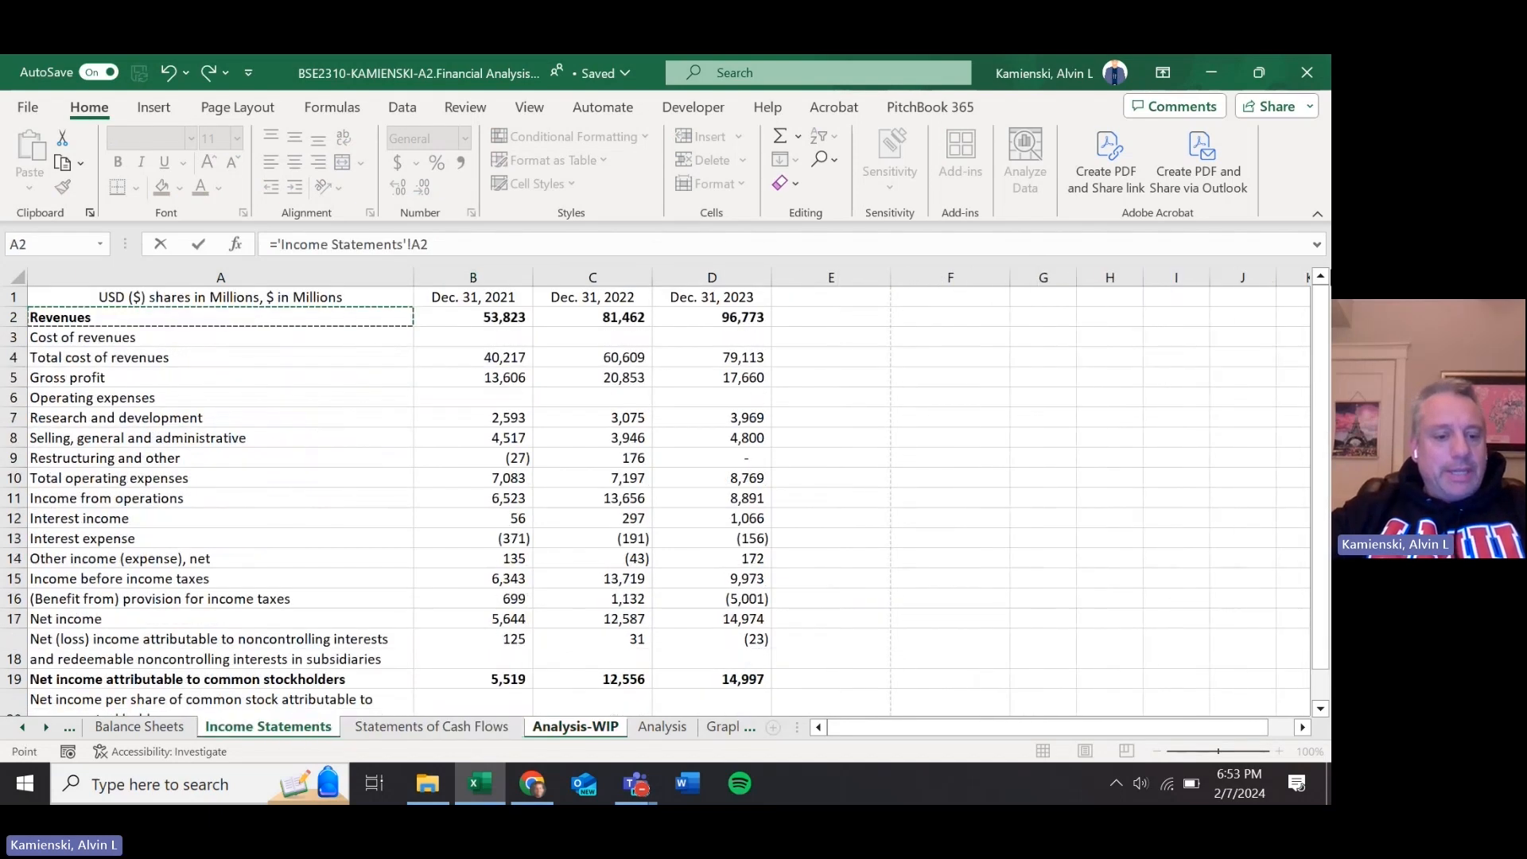
key("Down")
key("Down")
key("Down")
key("Down")
key("Down")
key("Down")
key("Down")
key("Down")
key("Down")
key("Down")
key("Down")
key("Down")
key("Down")
key("Down")
key("Down")
key("Down")
key("Down")
key("Down")
key("Down")
key("Up")
key("Up")
key("Right")
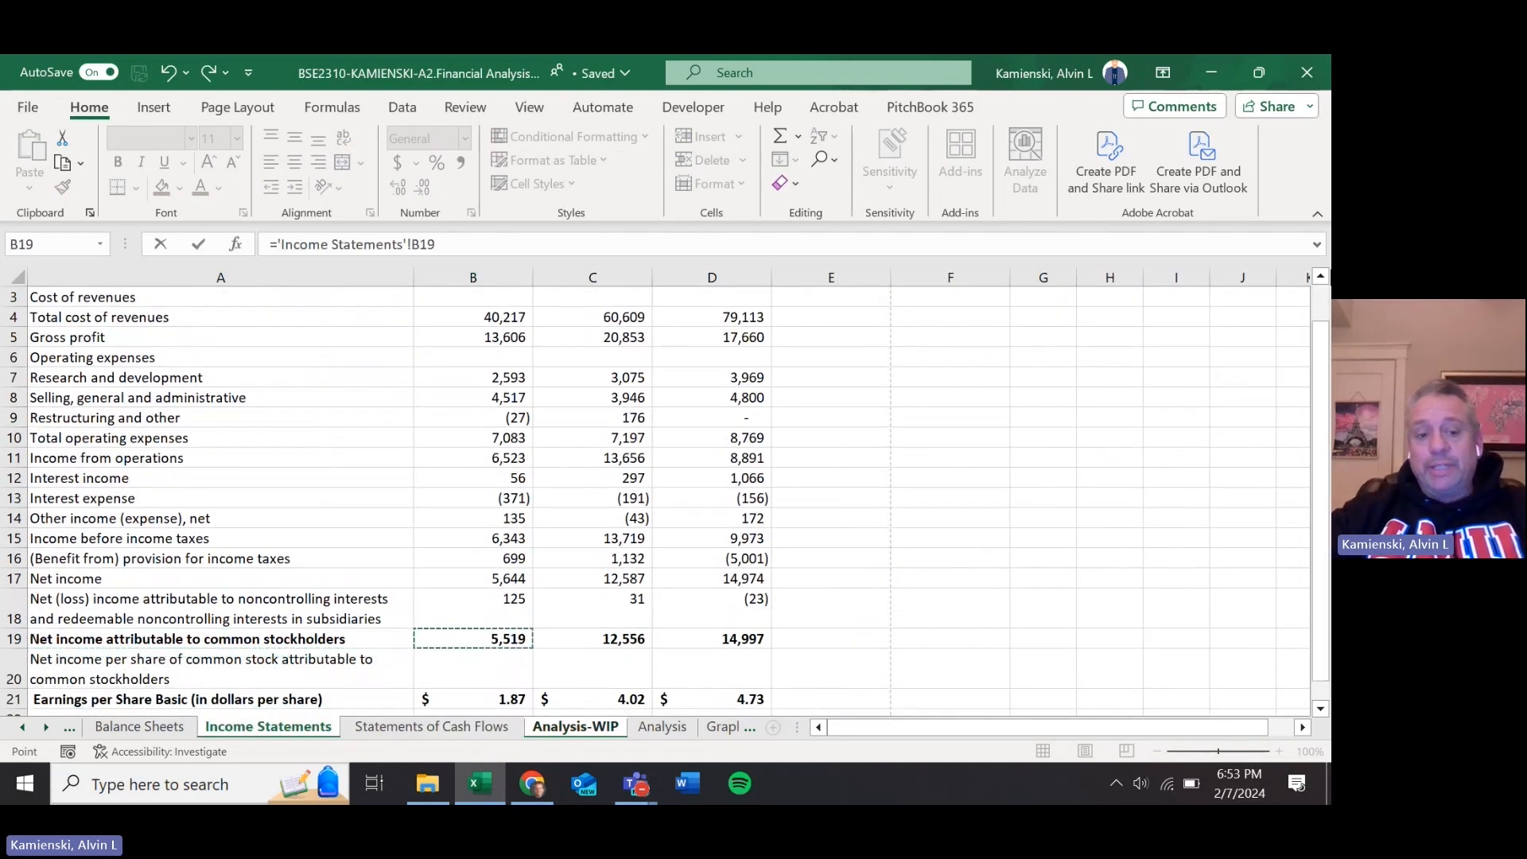
key("Left")
key("Right")
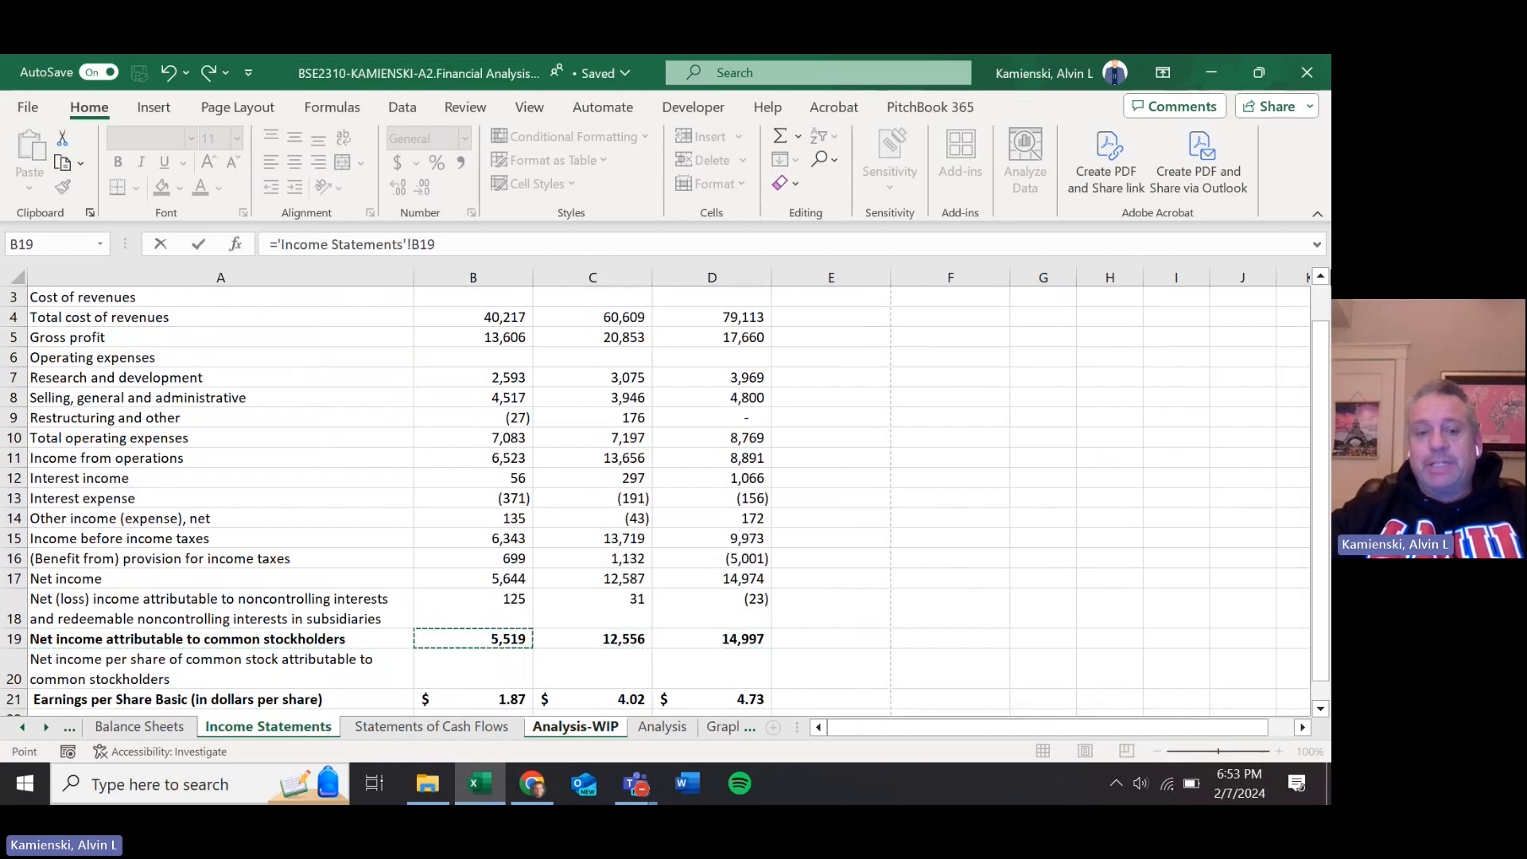
key("Return")
- Link the 2021 basic earnings per share in B7 to cell B21 of the Income Statements sheet
key("Left")
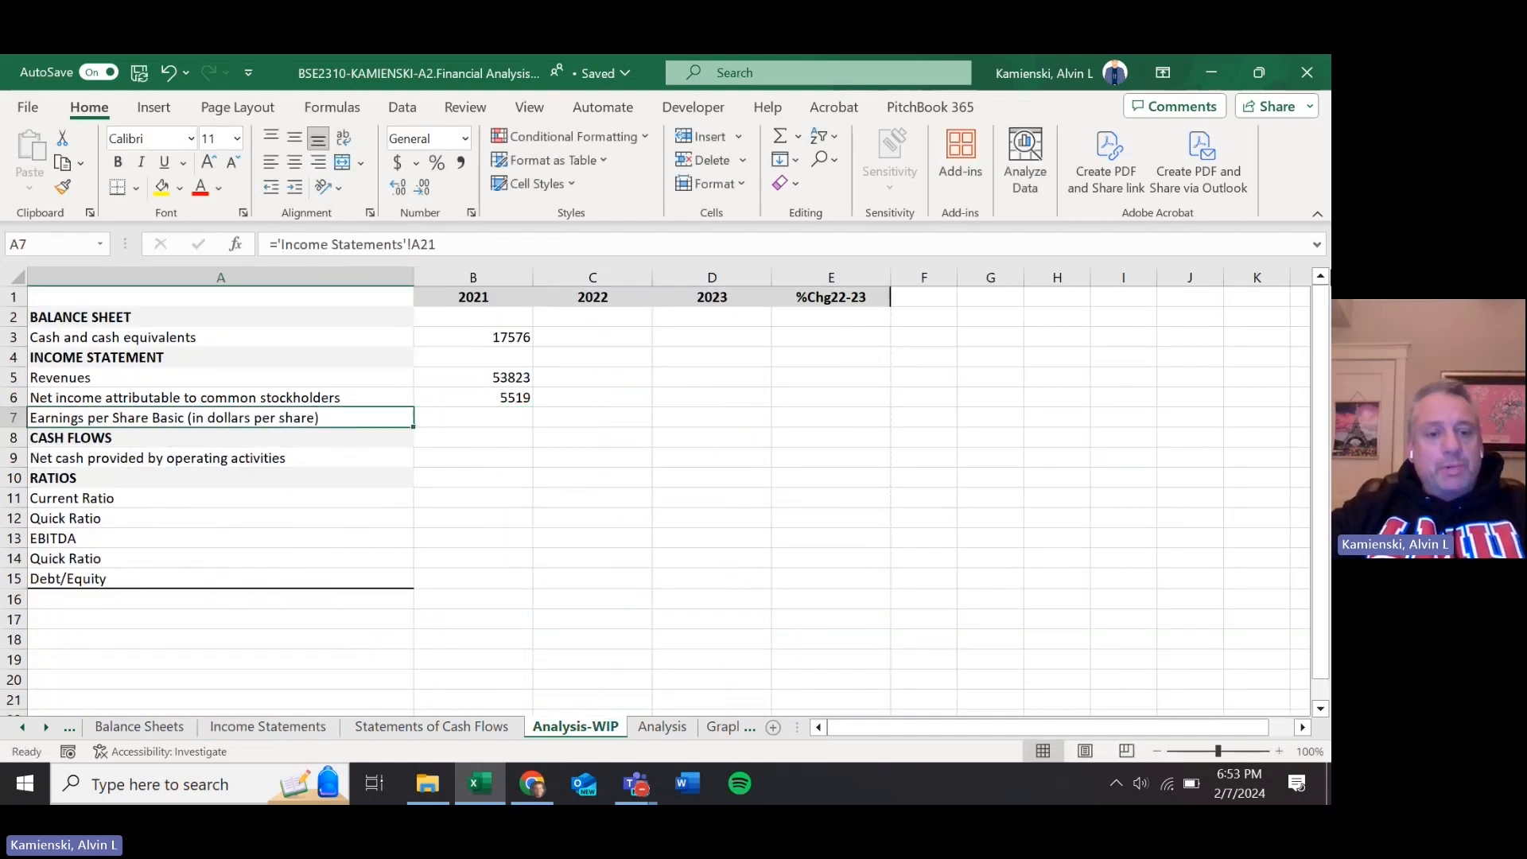
key("Right")
key("Left")
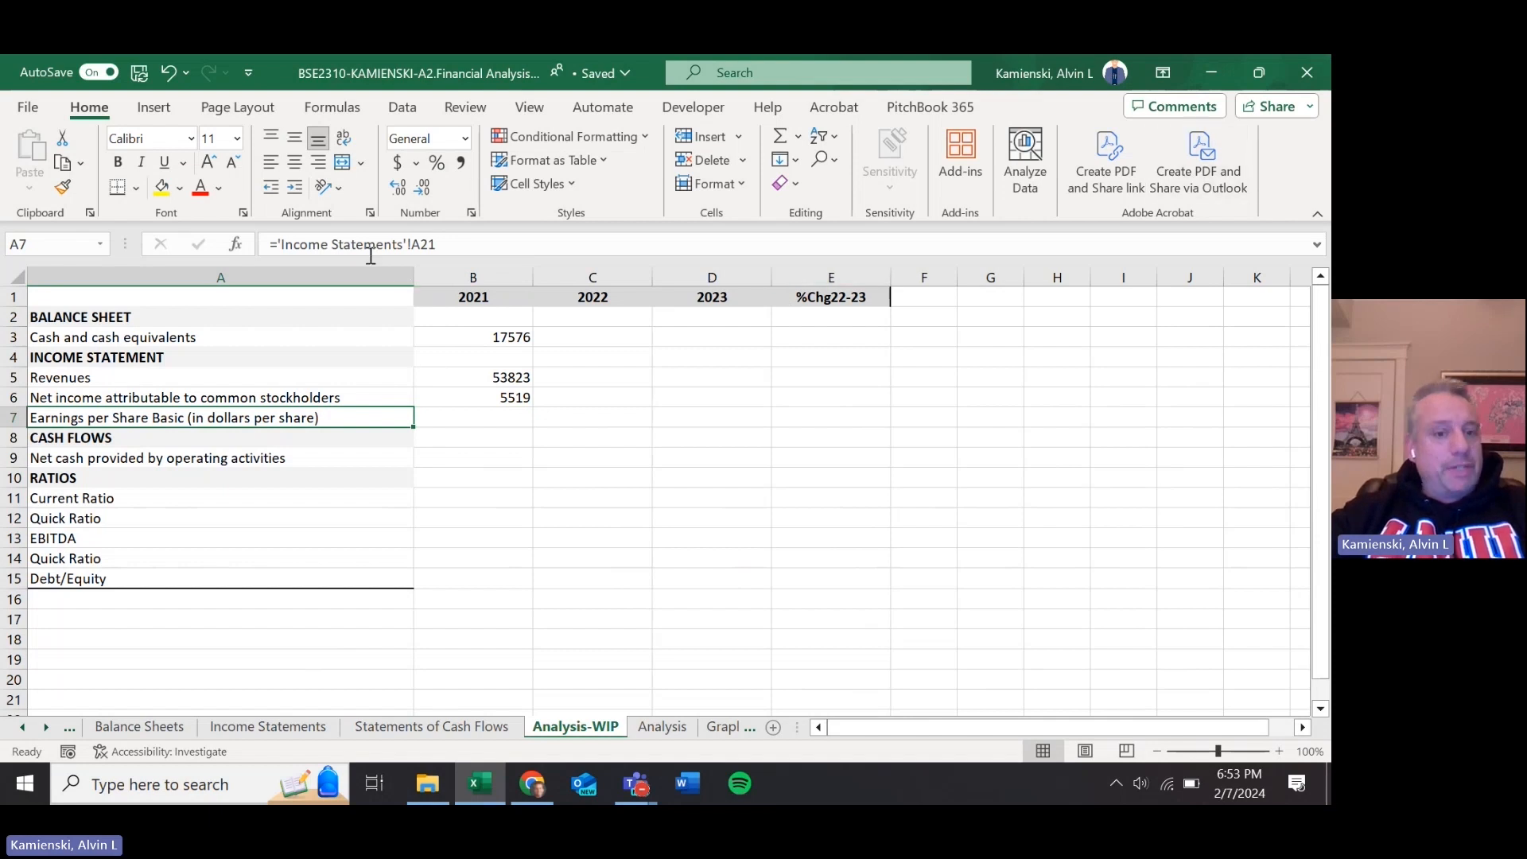
key("Right")
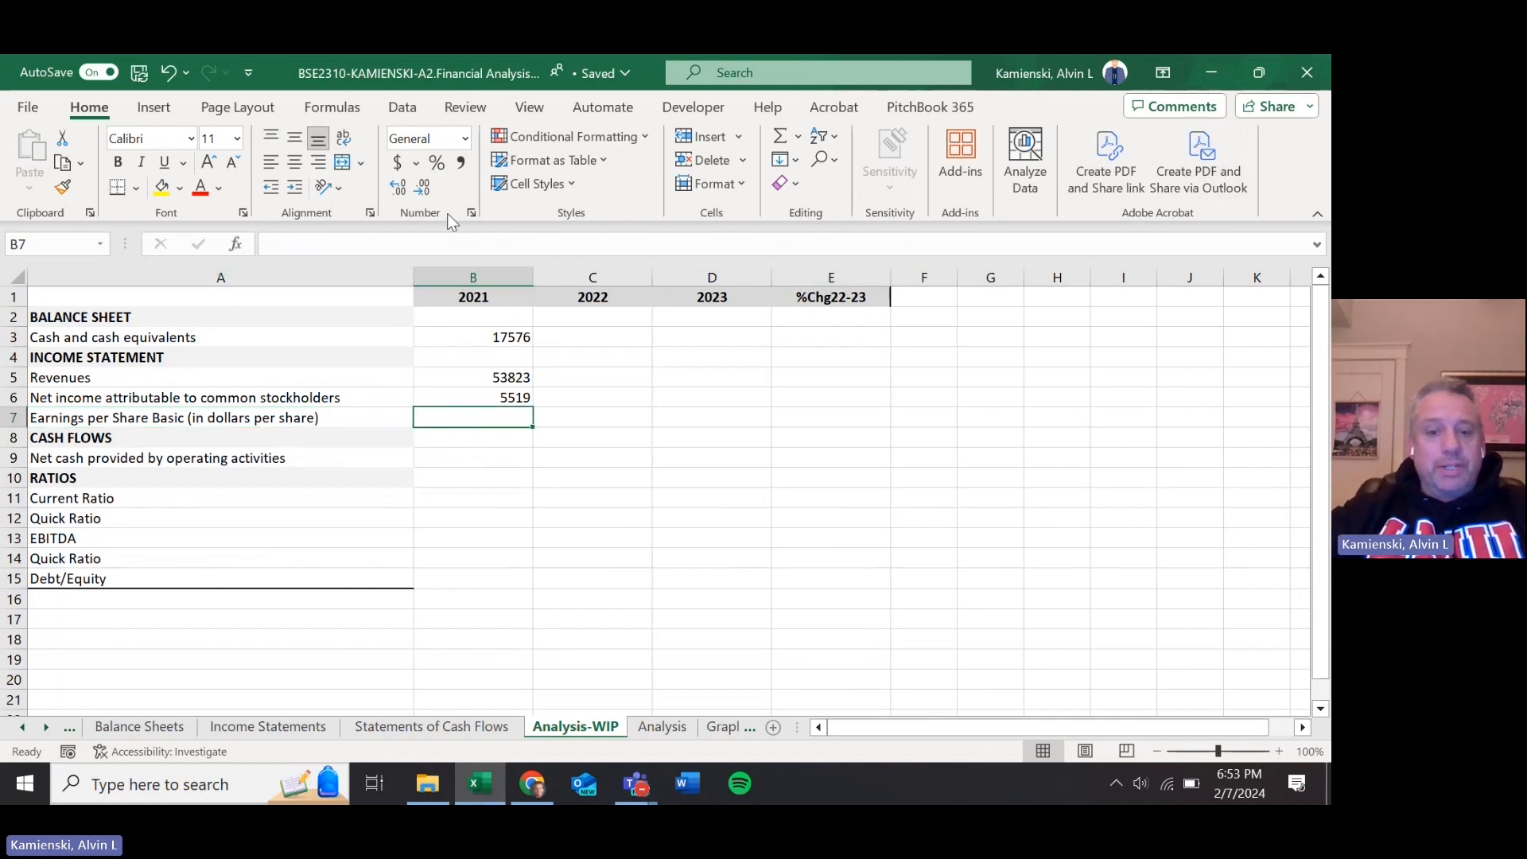
type("=")
key("ctrl+Page_Up")
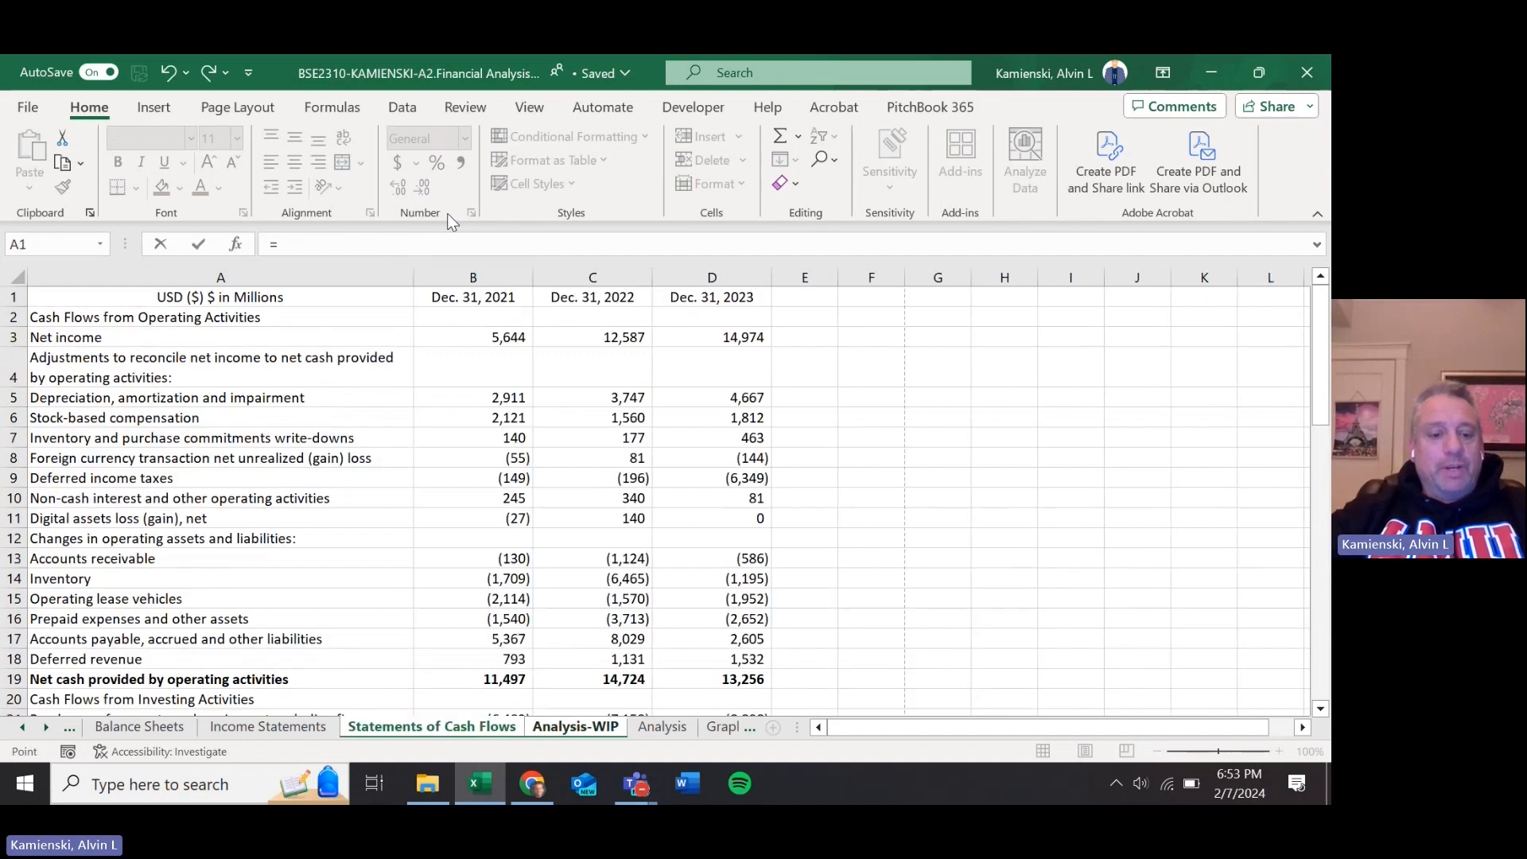
key("ctrl+Page_Up")
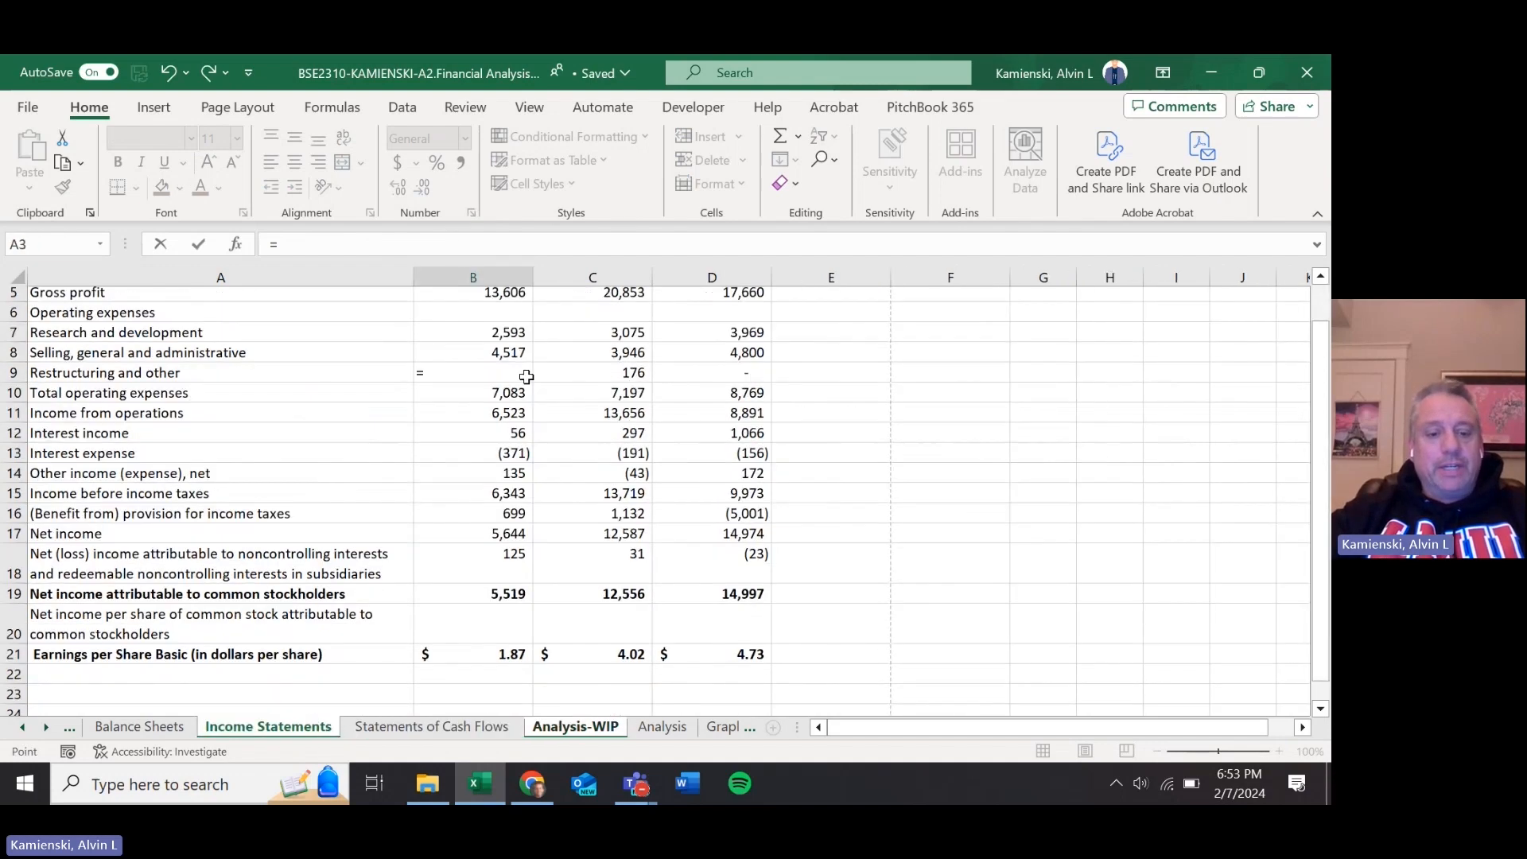
scroll(473, 477, "down", 1)
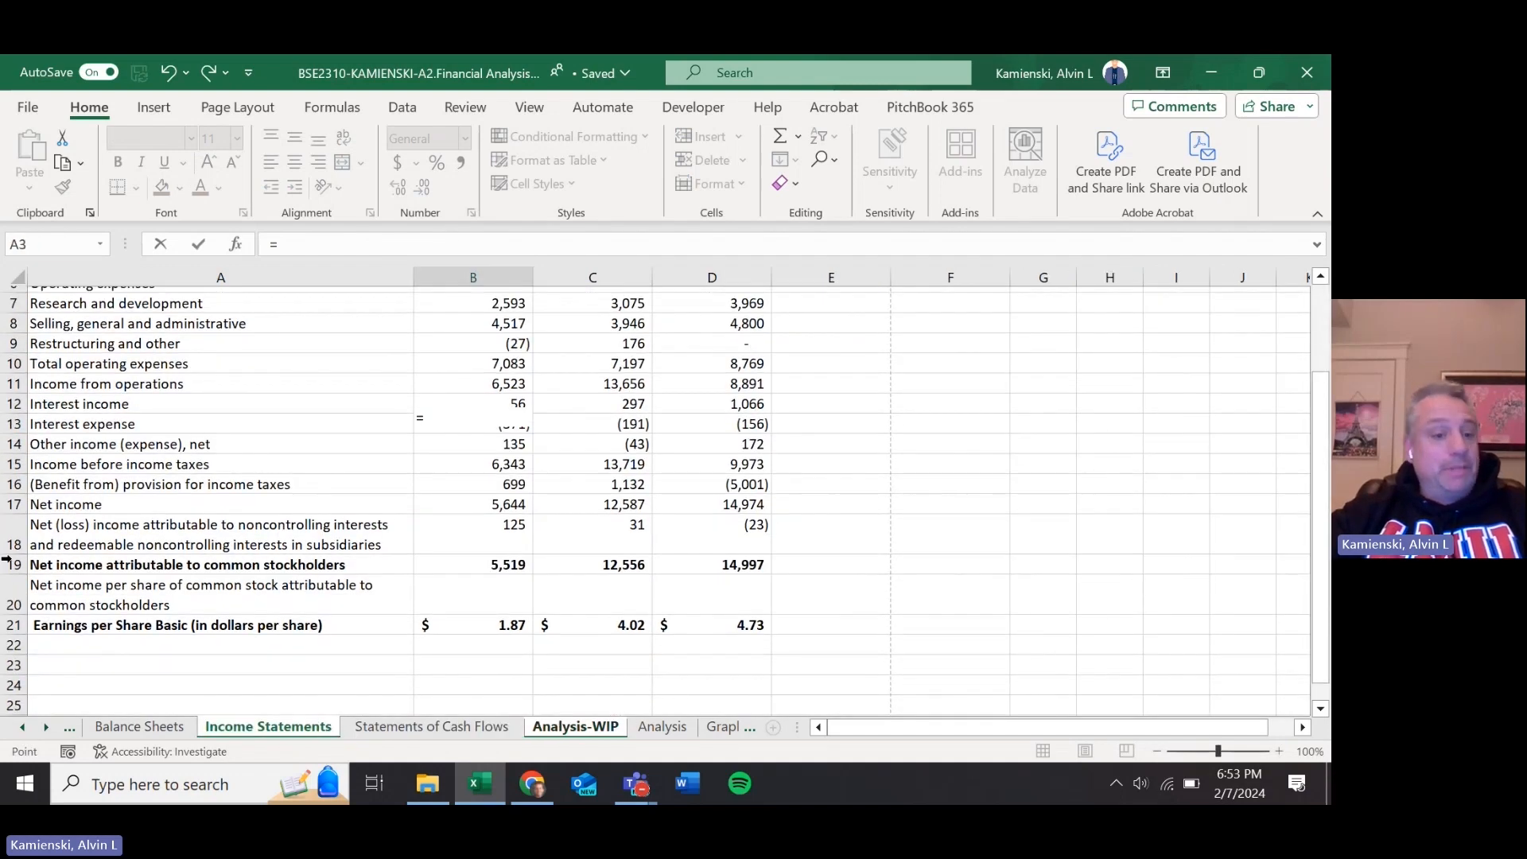
left_click(478, 624)
key("Return")
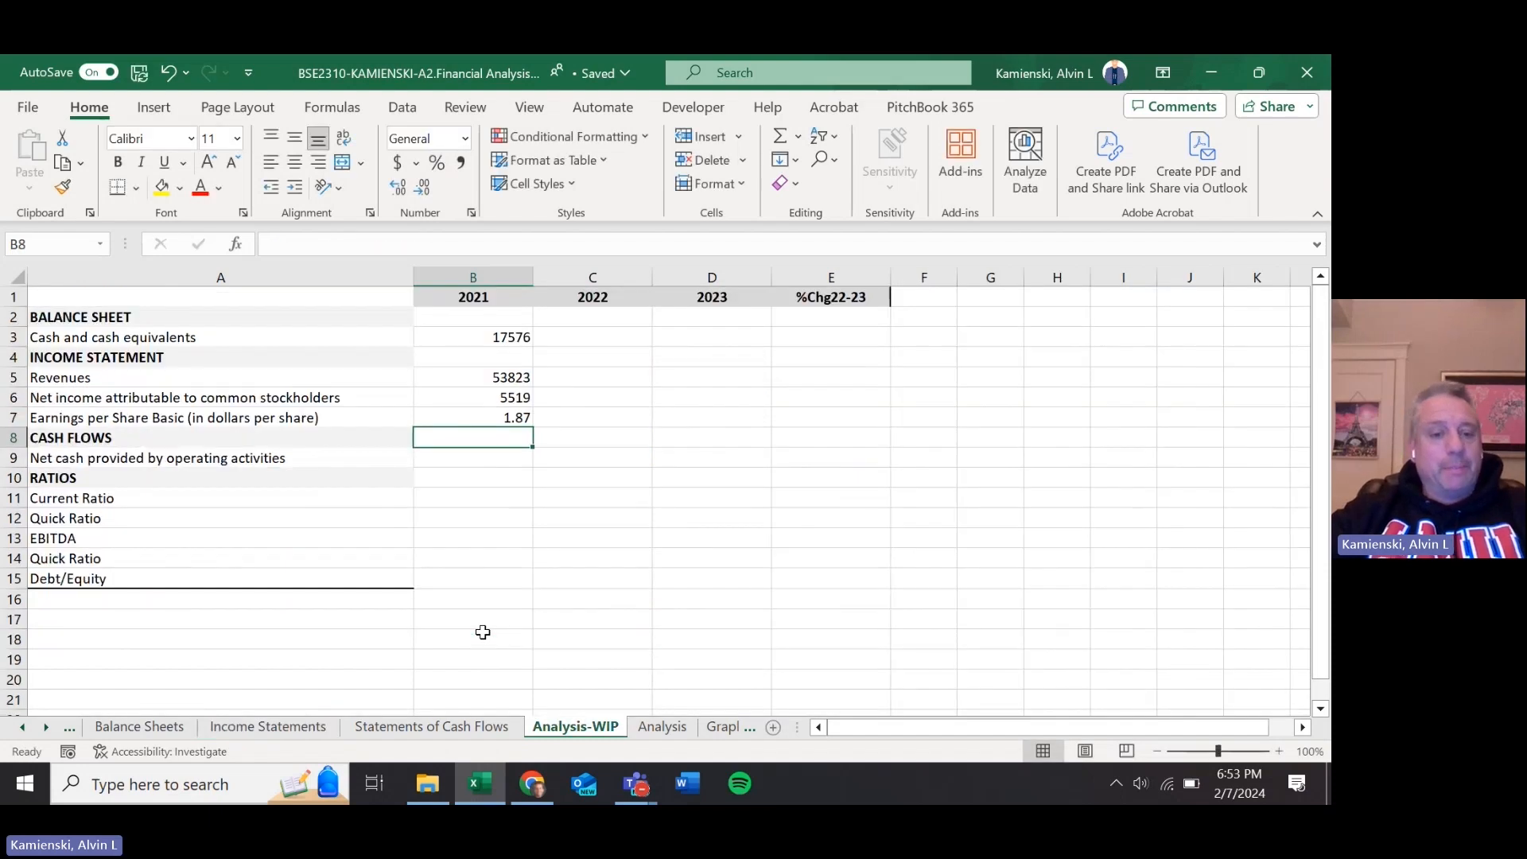
- Link the 2021 net cash provided by operating activities in B9 to cell B19 of the Statements of Cash Flows sheet
key("Down")
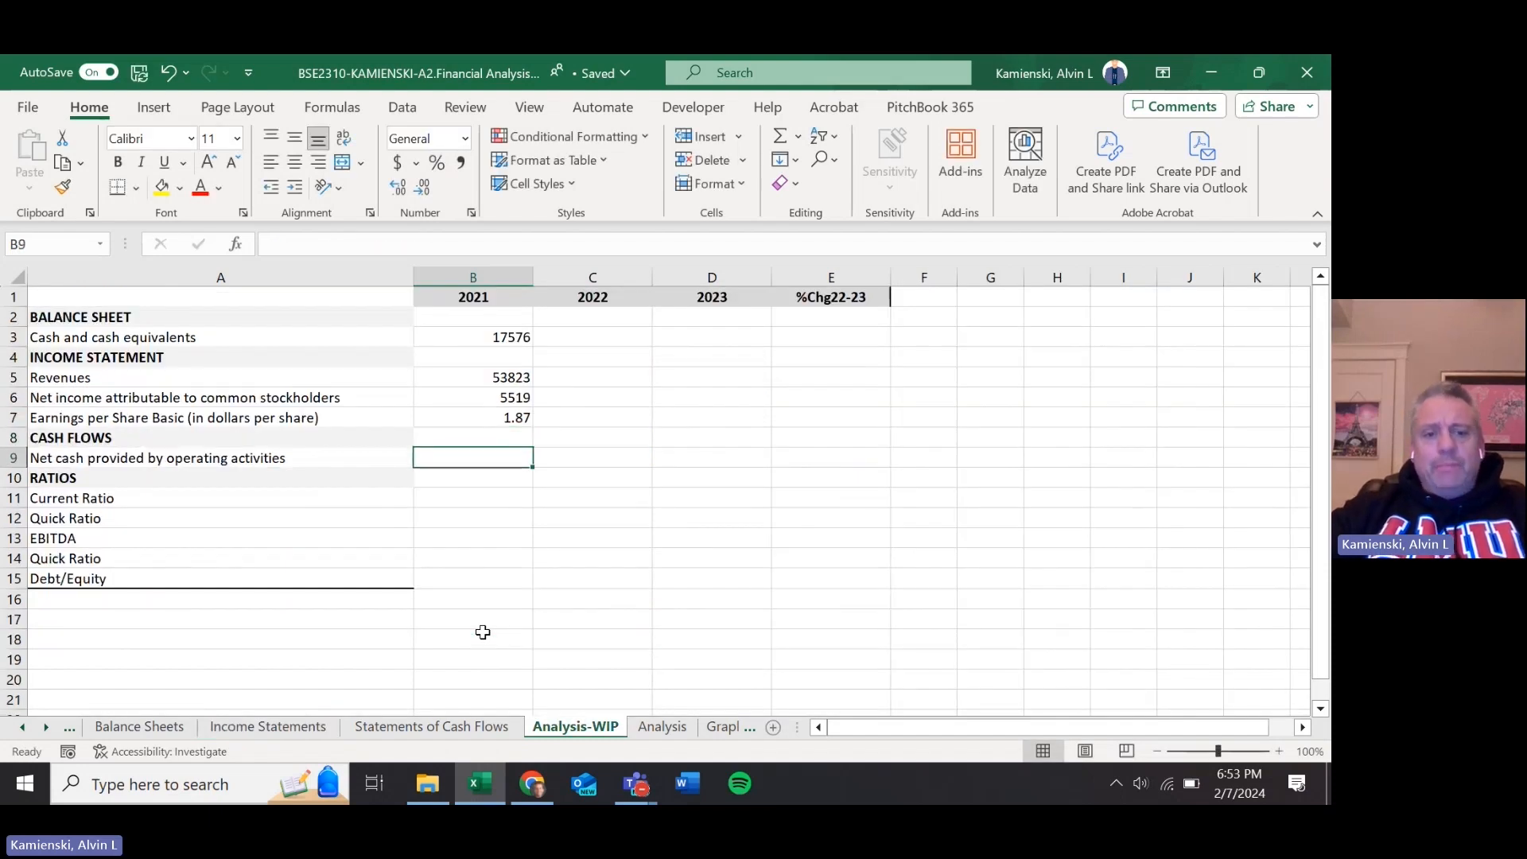
type("=")
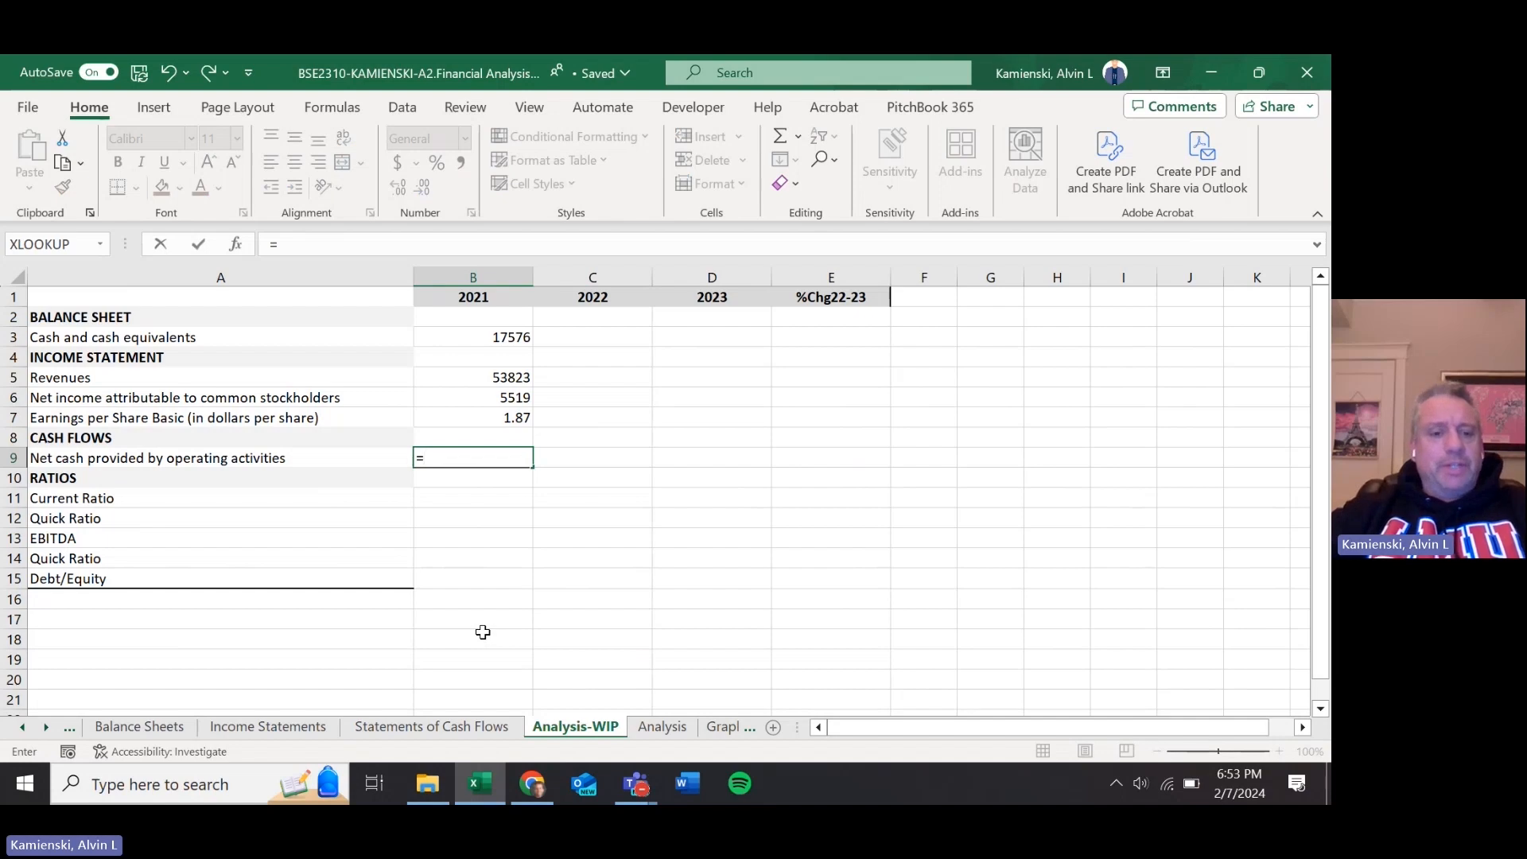
key("ctrl+Page_Up")
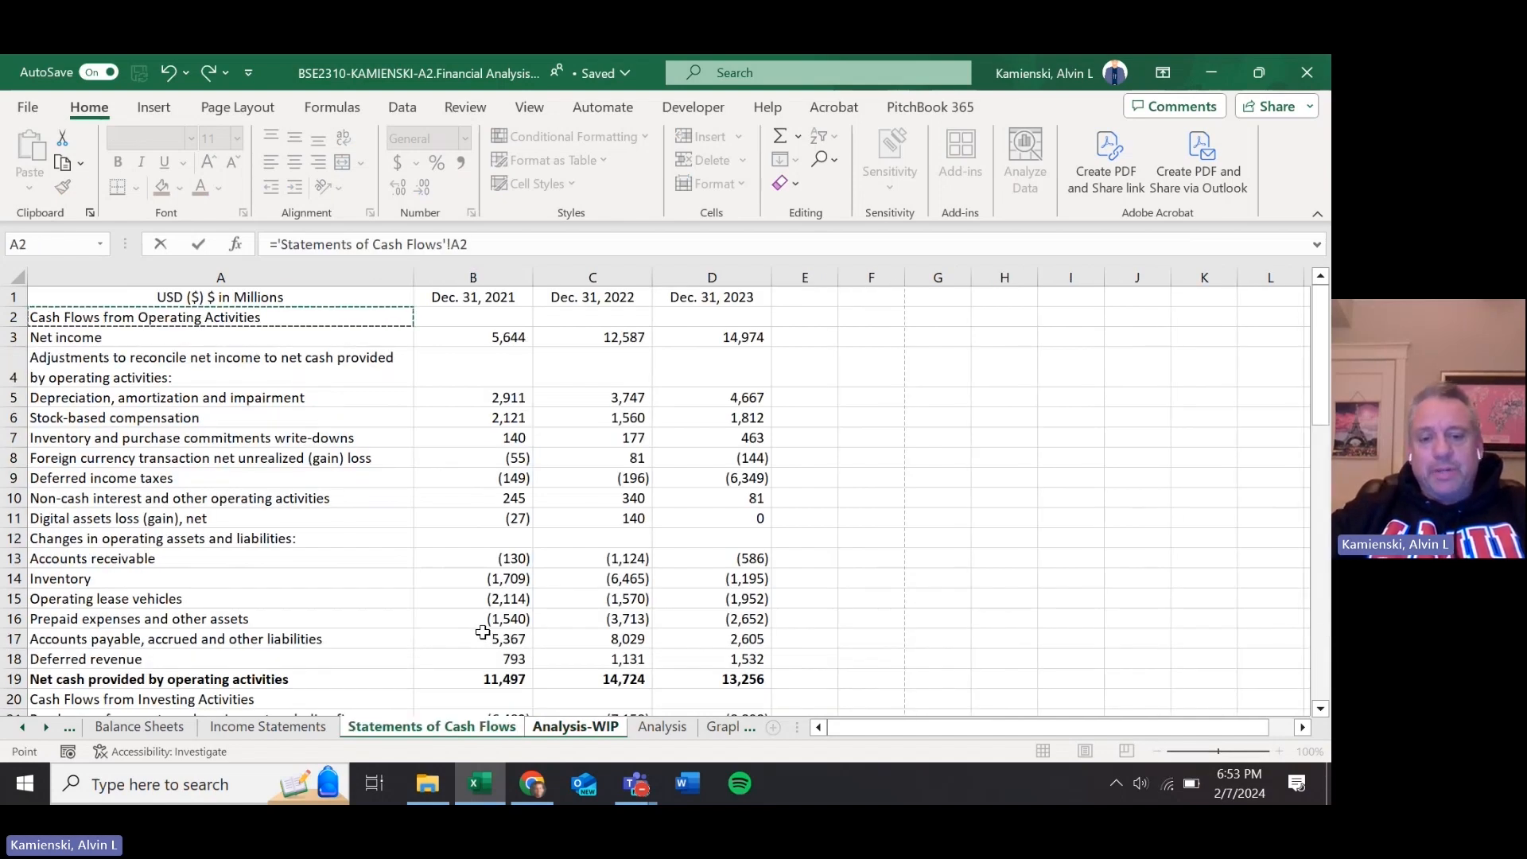
key("Right")
key("ctrl+Down")
key("ctrl+Down")
key("ctrl+Down")
key("ctrl+Down")
key("ctrl+Down")
key("Return")
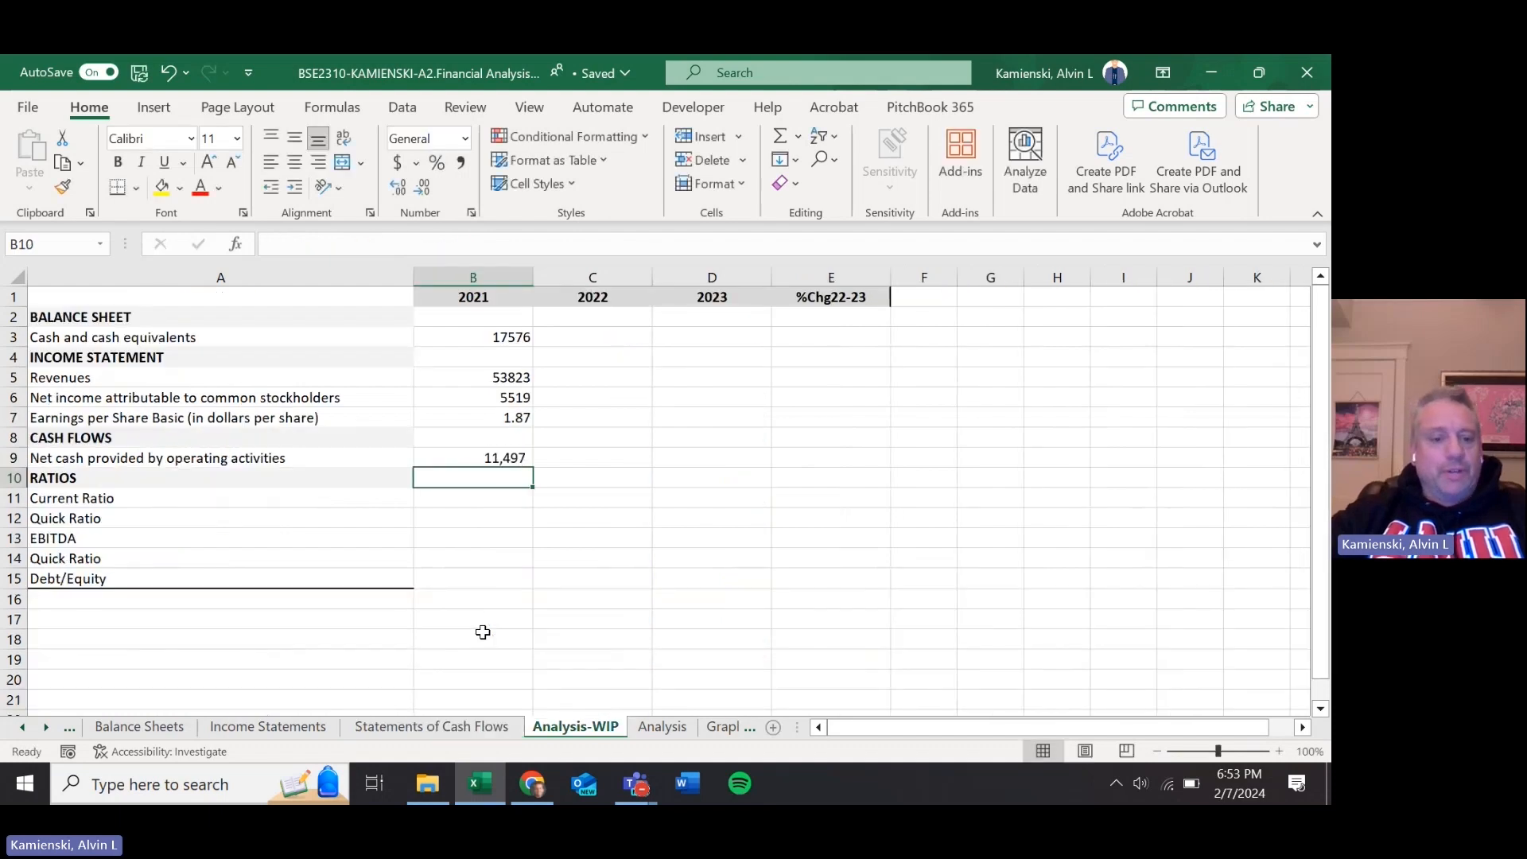
- Format B3:B9 on the Analysis-WIP sheet in comma style with no decimal places
key("Up")
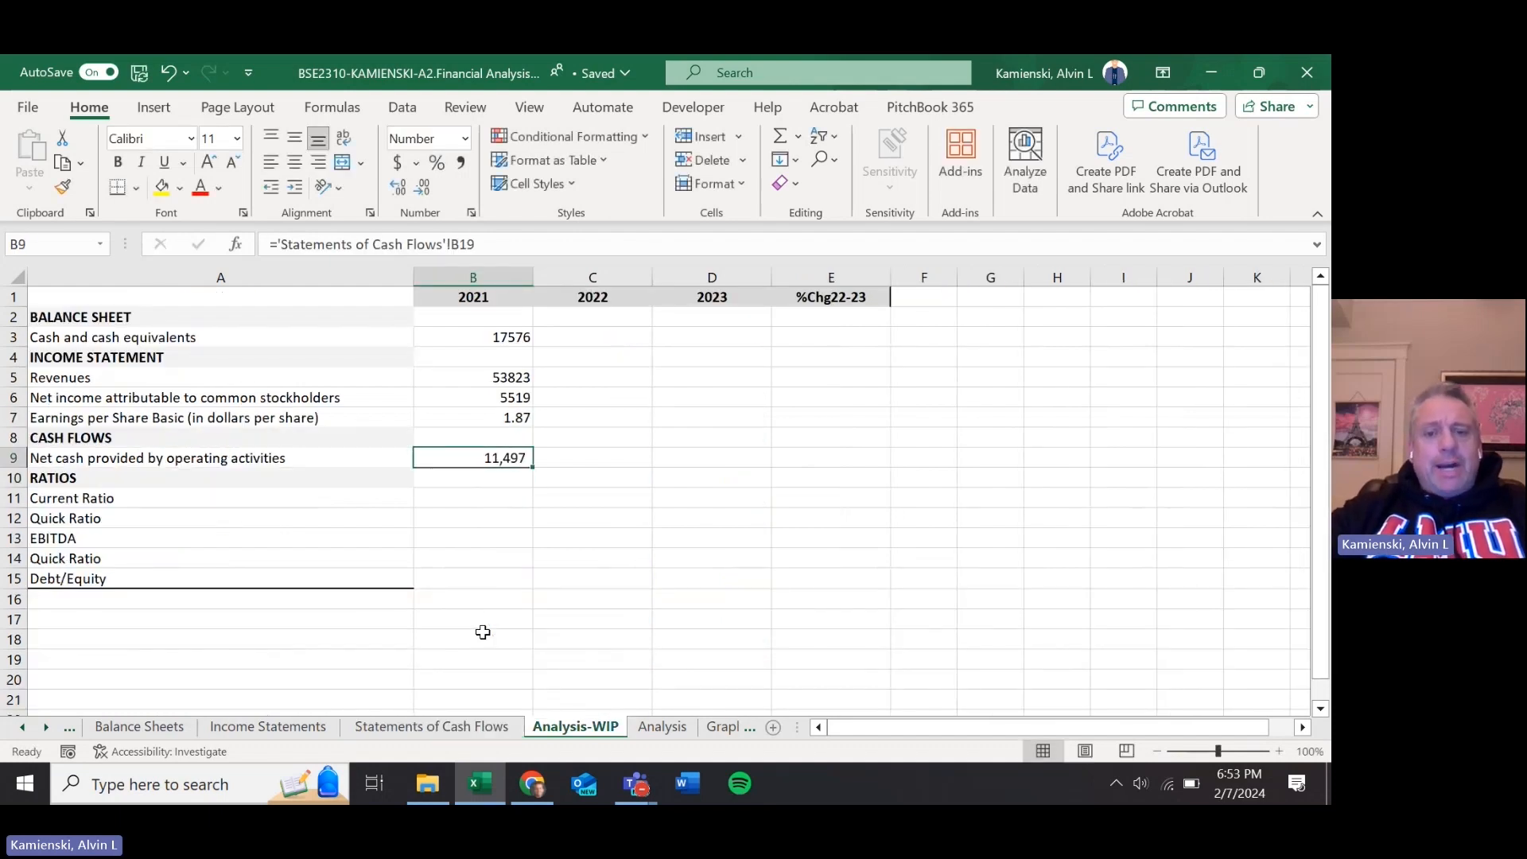
key("shift+Up")
key("shift+Up")
key("shift+Up")
key("shift+Up")
key("shift+Up")
key("shift+Up")
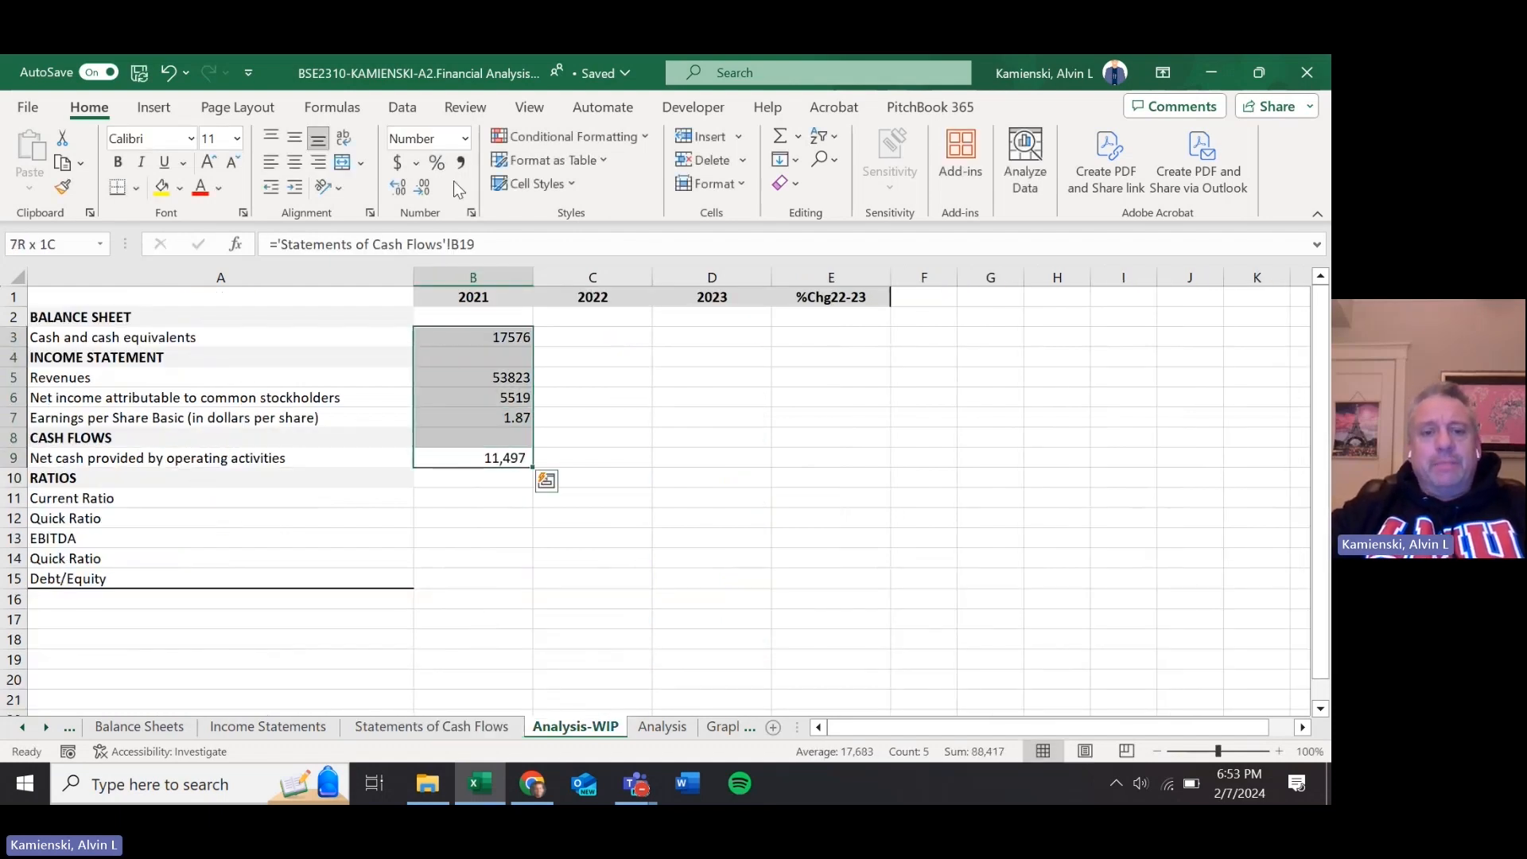
left_click(460, 164)
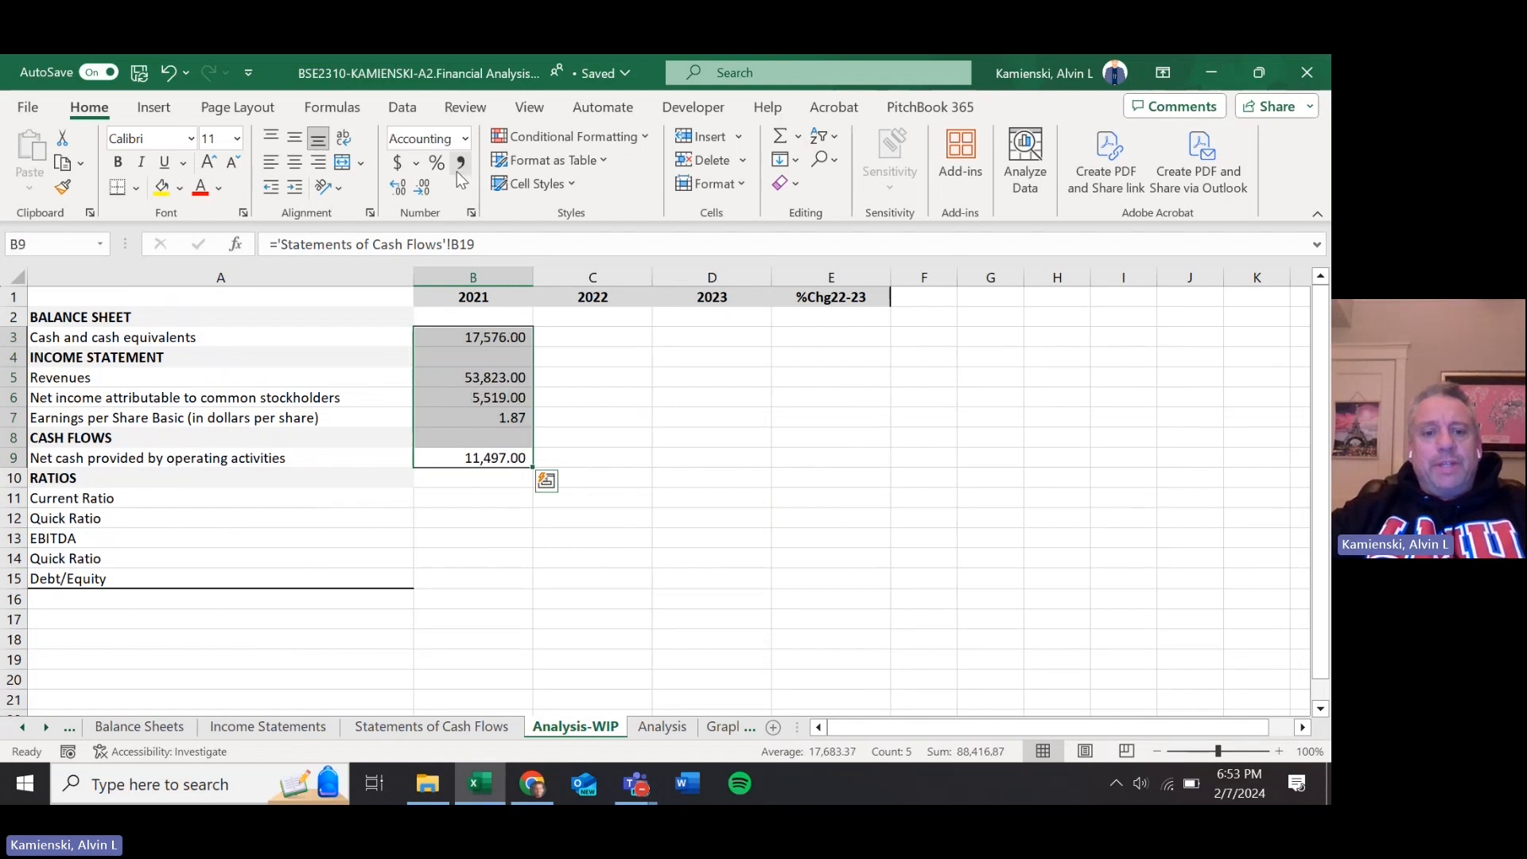
left_click(397, 187)
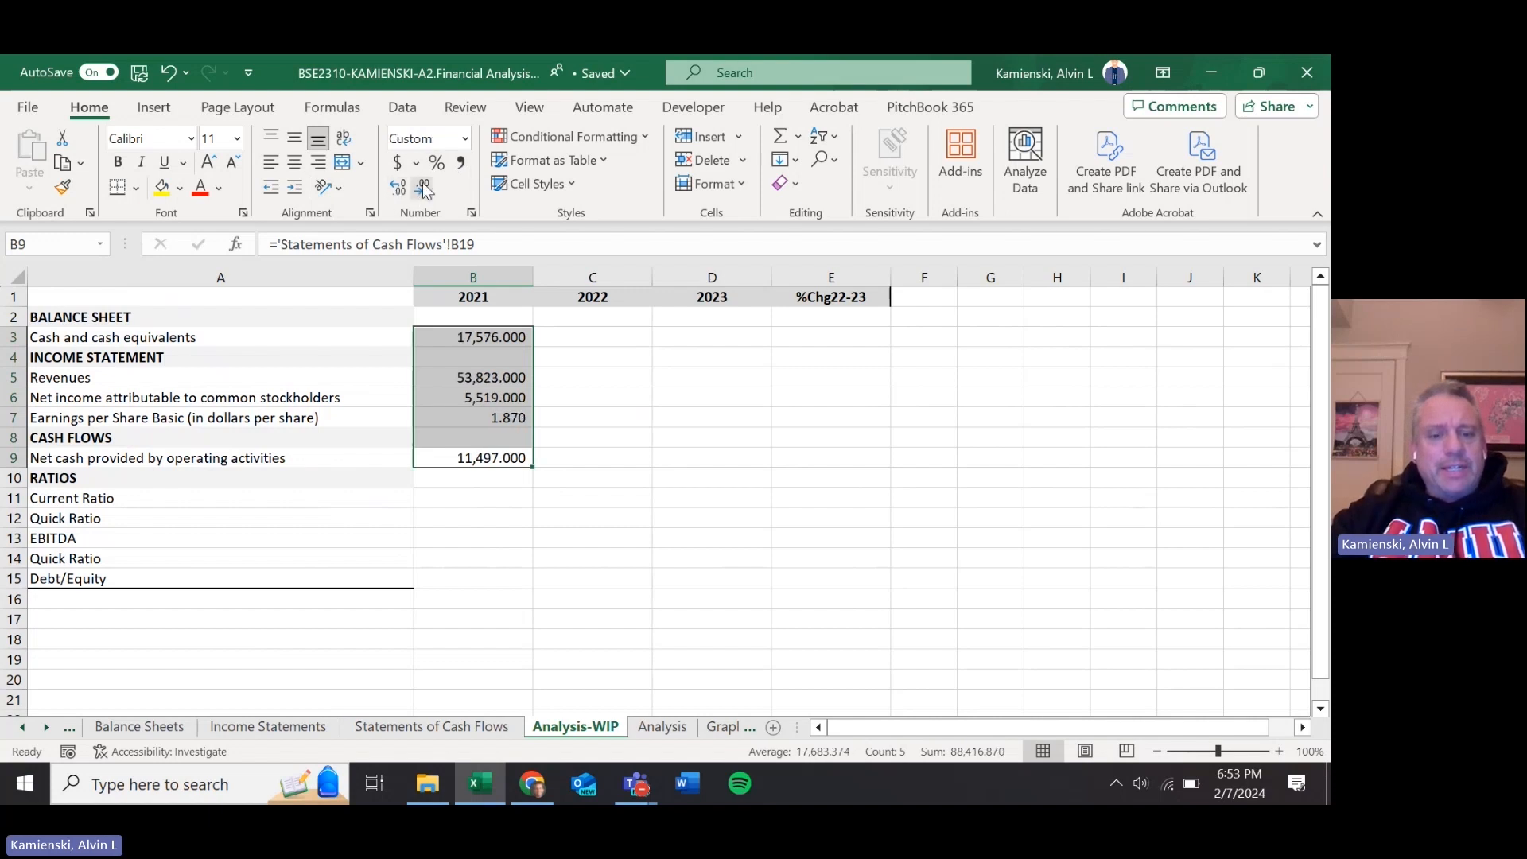
left_click(423, 190)
left_click(425, 190)
left_click(425, 189)
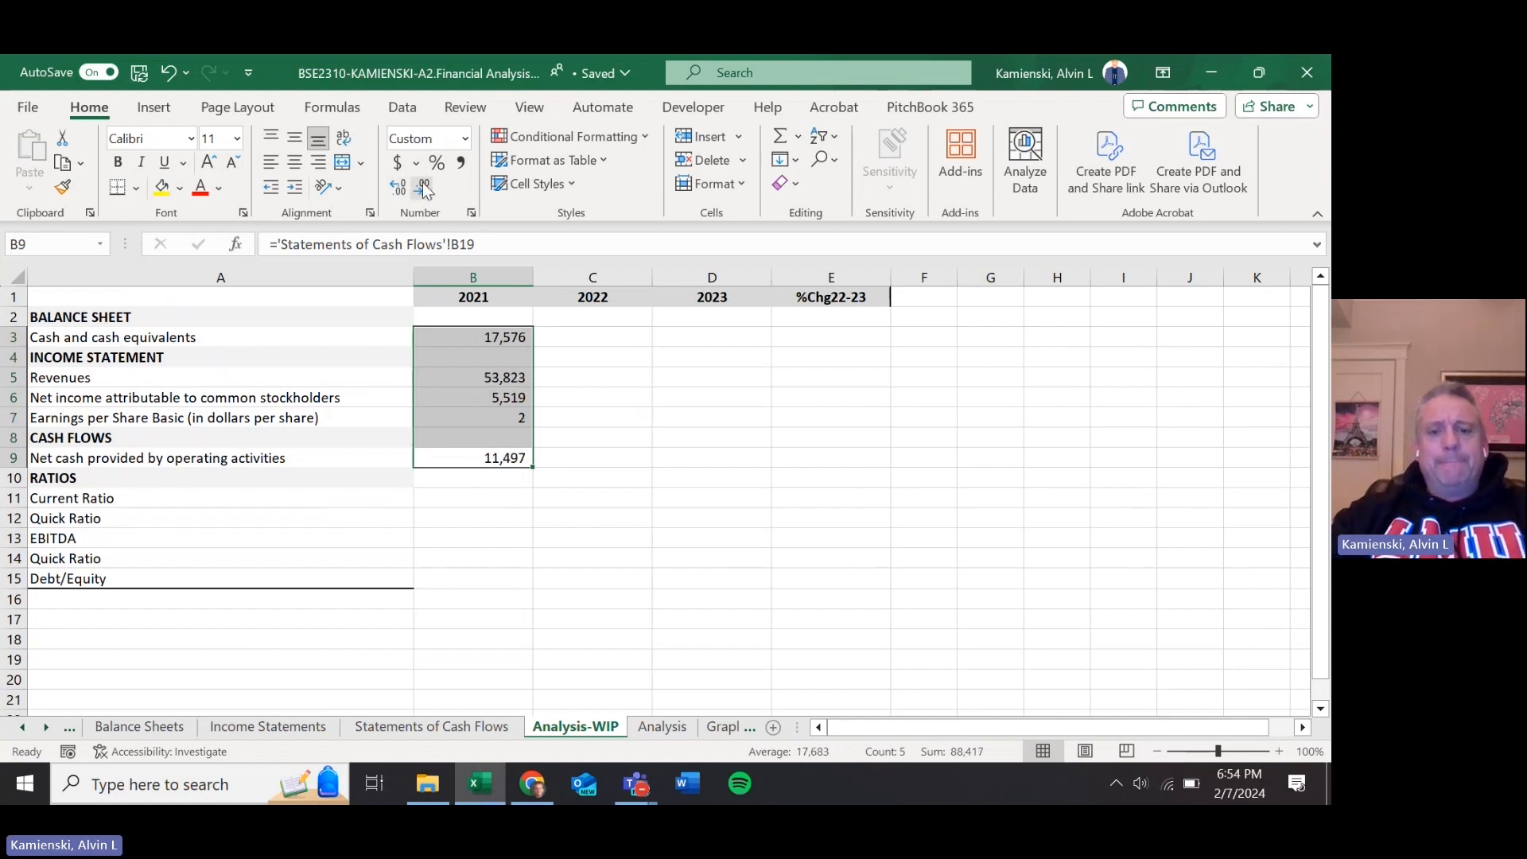
- Copy the 2021 formulas in B3:B9 across to the 2022 and 2023 columns, C3:D9
key("Down")
key("Up")
key("Up")
key("Up")
key("Up")
key("Up")
key("Up")
key("Up")
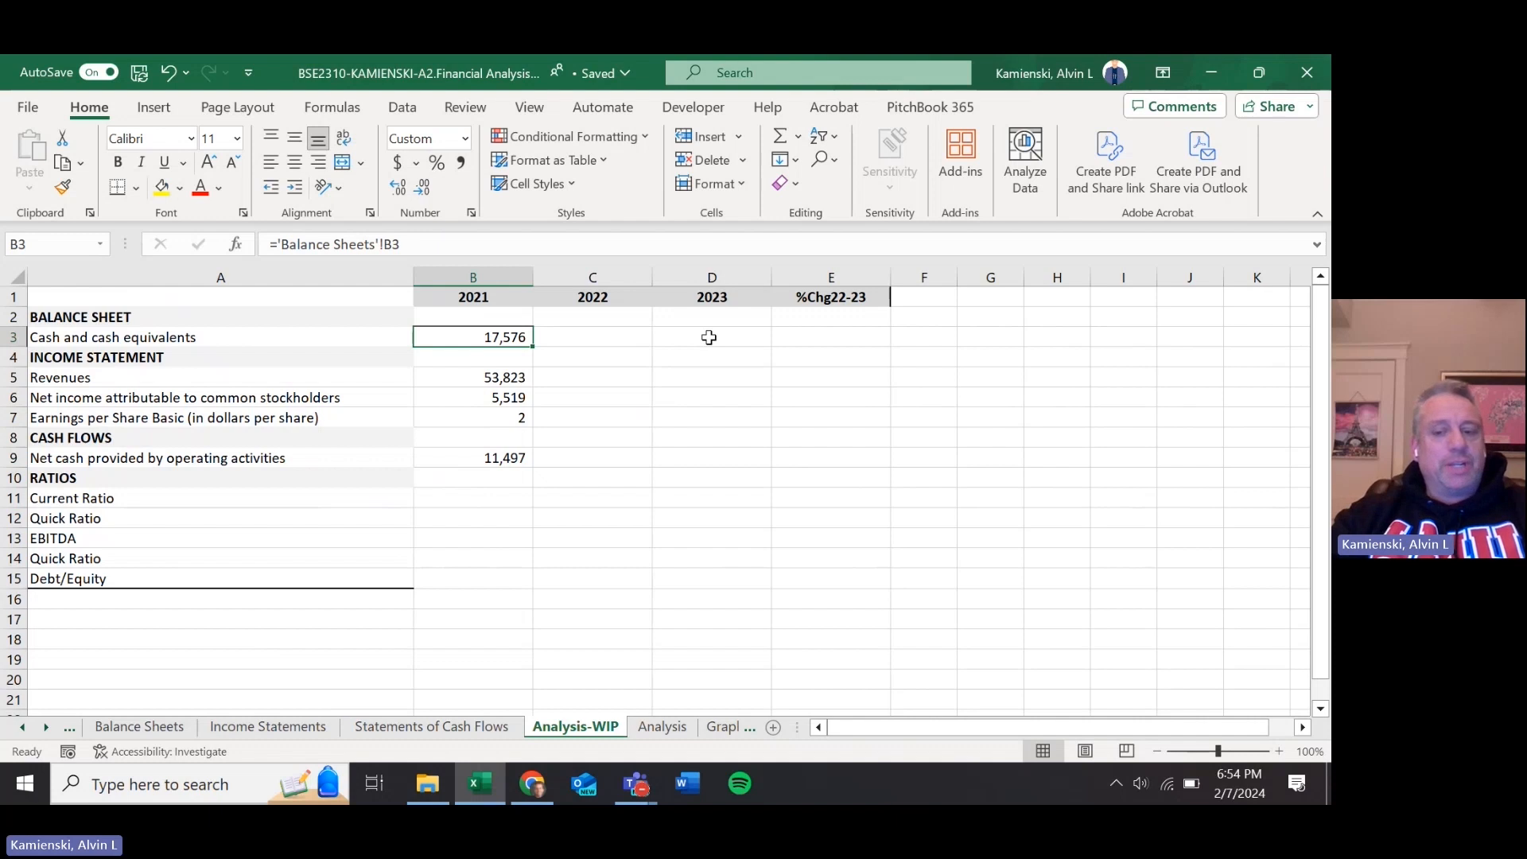
key("shift+Down")
key("shift+Down")
key("shift+Down")
key("shift+Down")
key("shift+Down")
key("shift+Down")
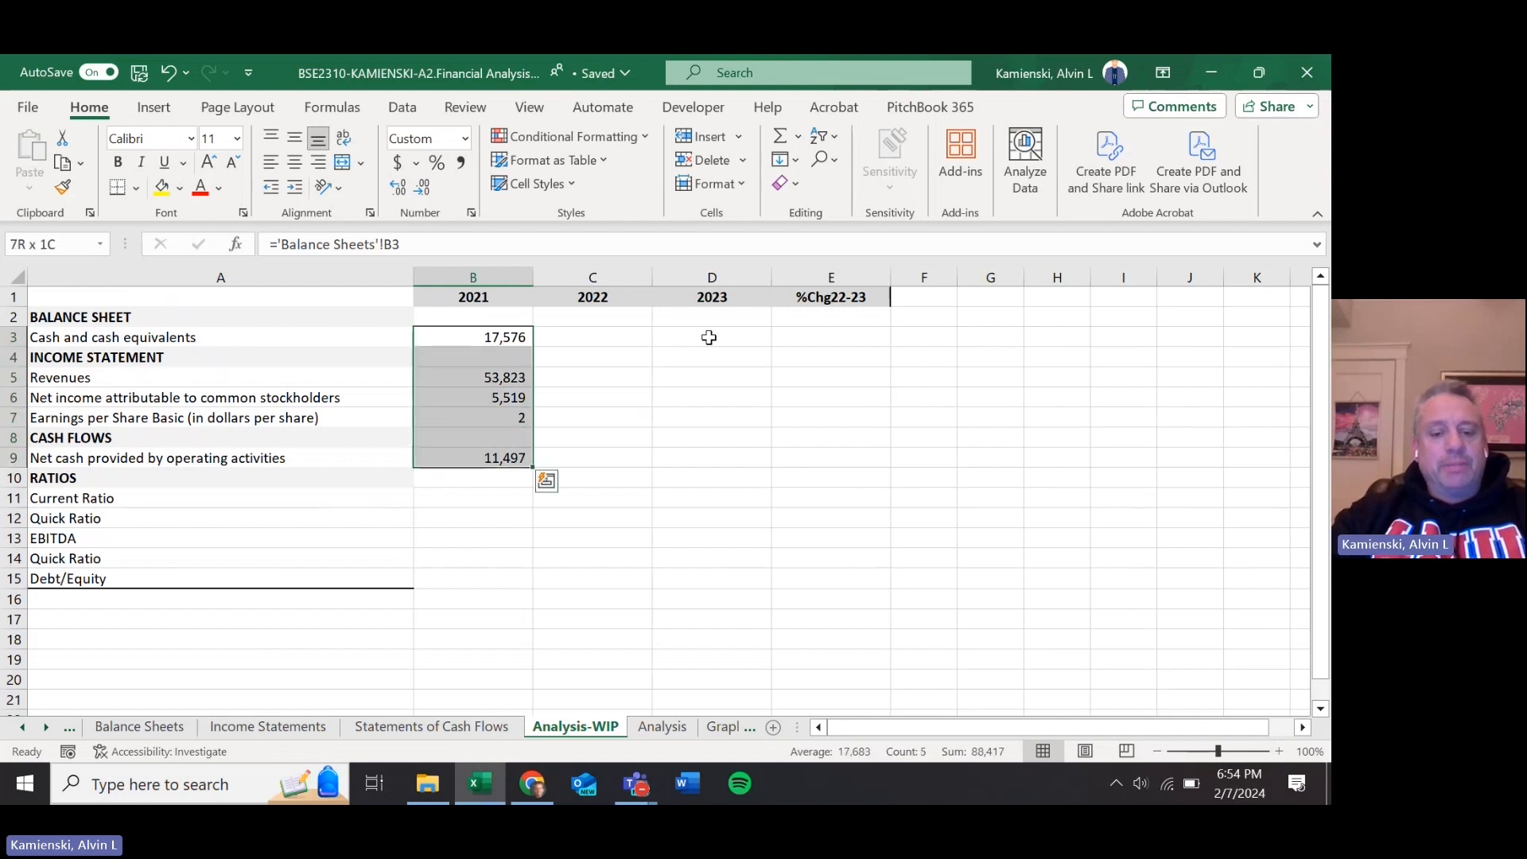
key("ctrl+c")
key("shift+Right")
key("shift+Right")
key("Return")
- Trace the 2023 cash and cash equivalents formula in D3 to its source cell on the Balance Sheets sheet
left_click(708, 338)
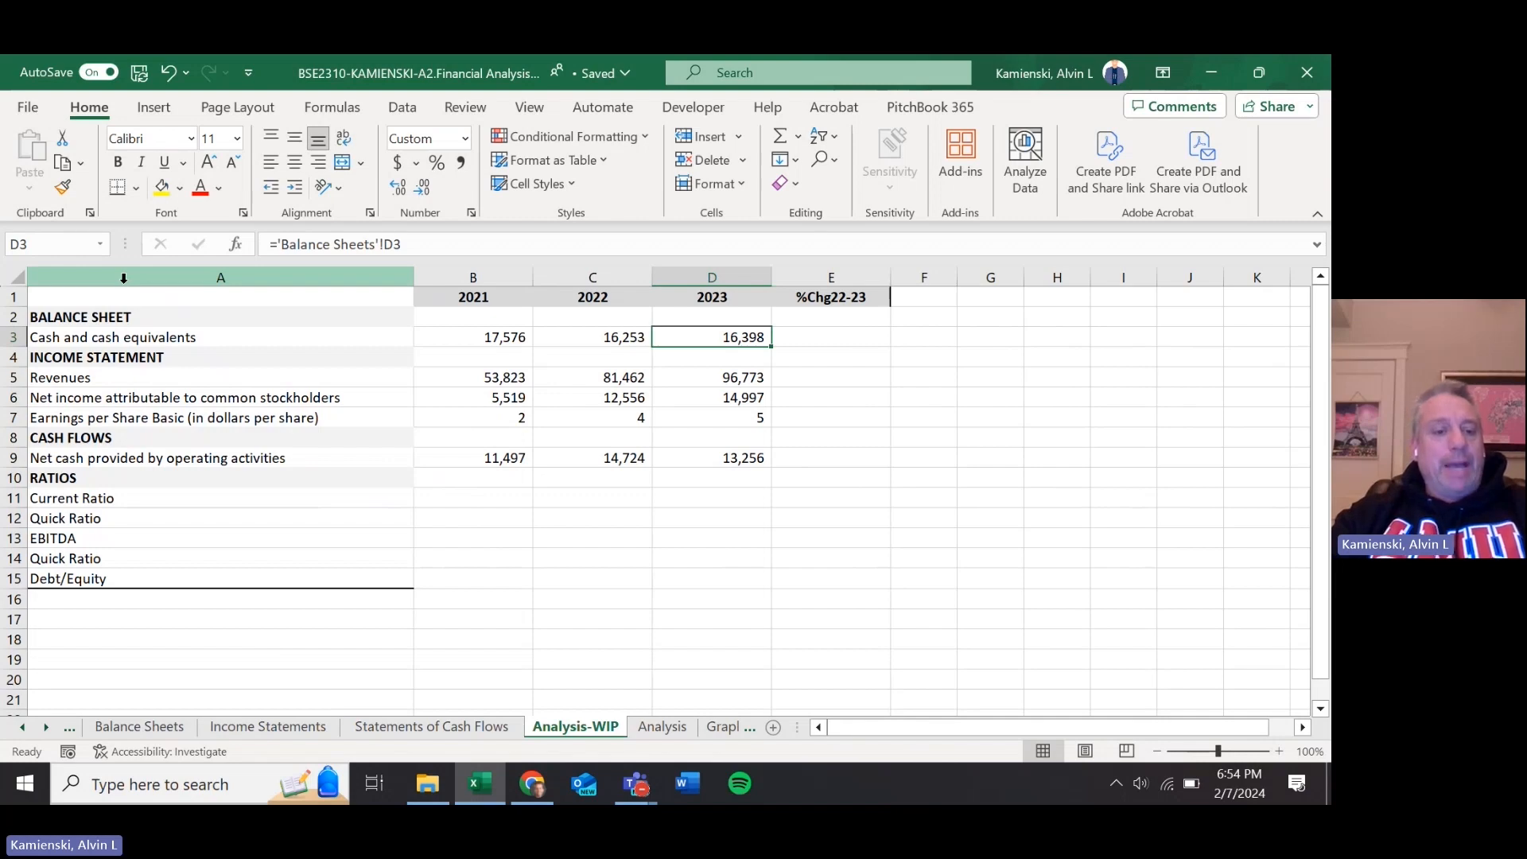
key("ctrl+bracketleft")
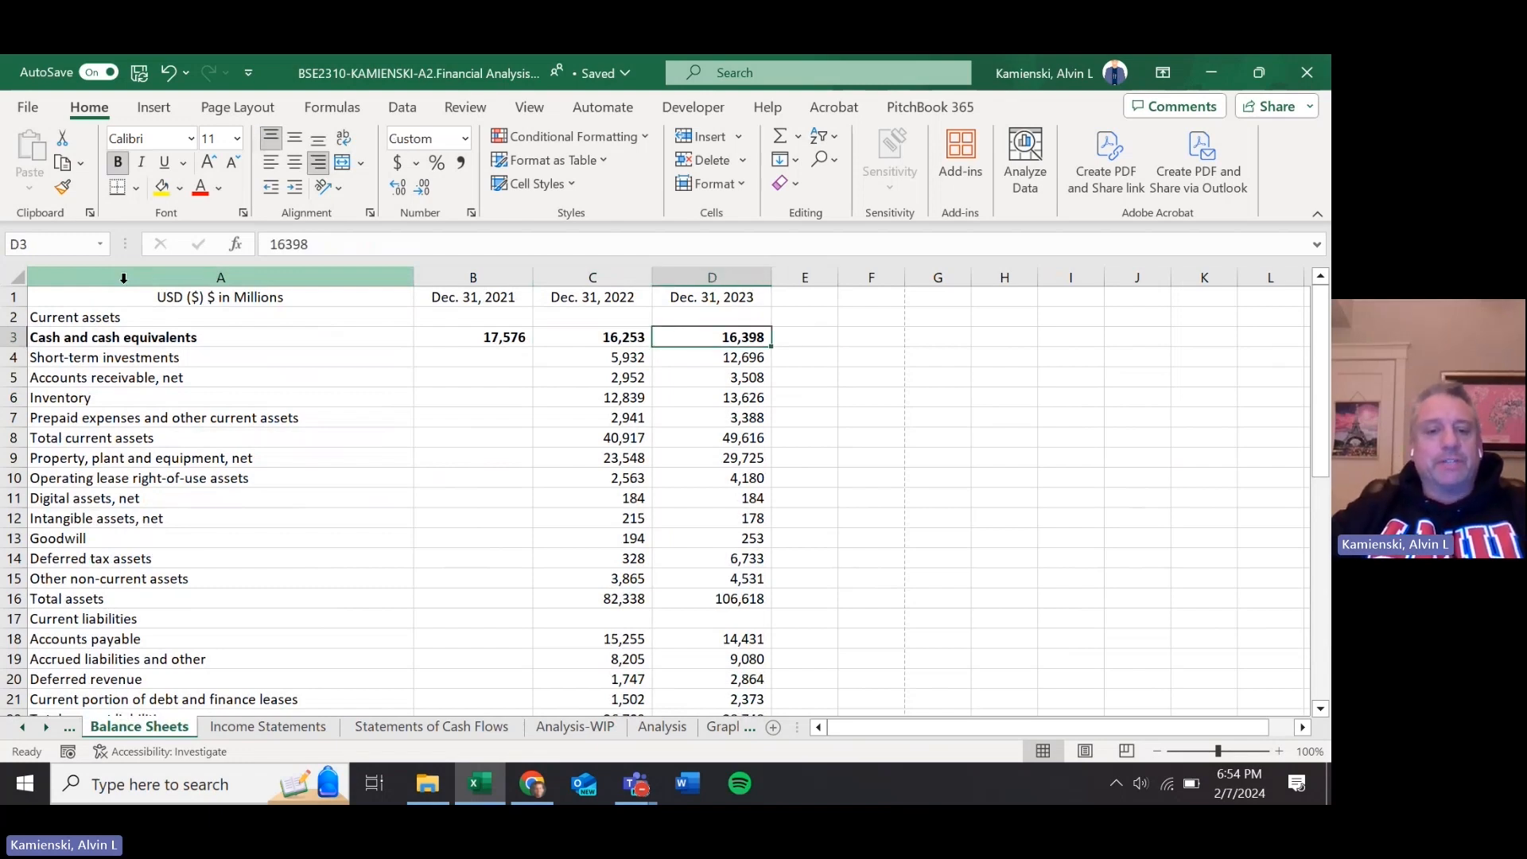
- Return to the Analysis-WIP sheet and examine the RATIOS section starting at A10
key("ctrl+Page_Down")
key("ctrl+Page_Down")
key("ctrl+Page_Down")
key("Left")
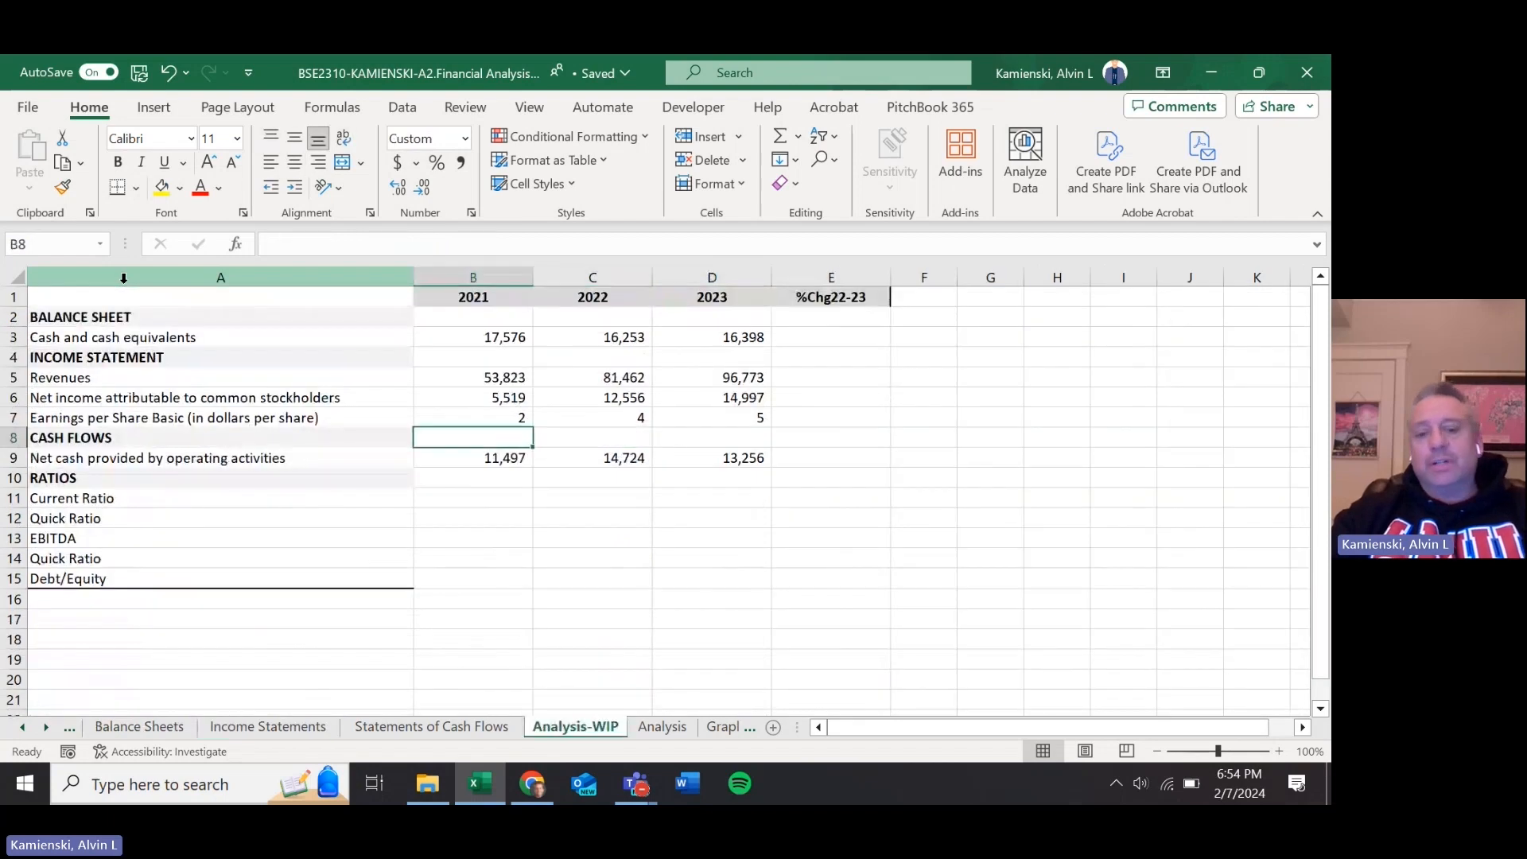
key("Down")
key("Down")
key("Down")
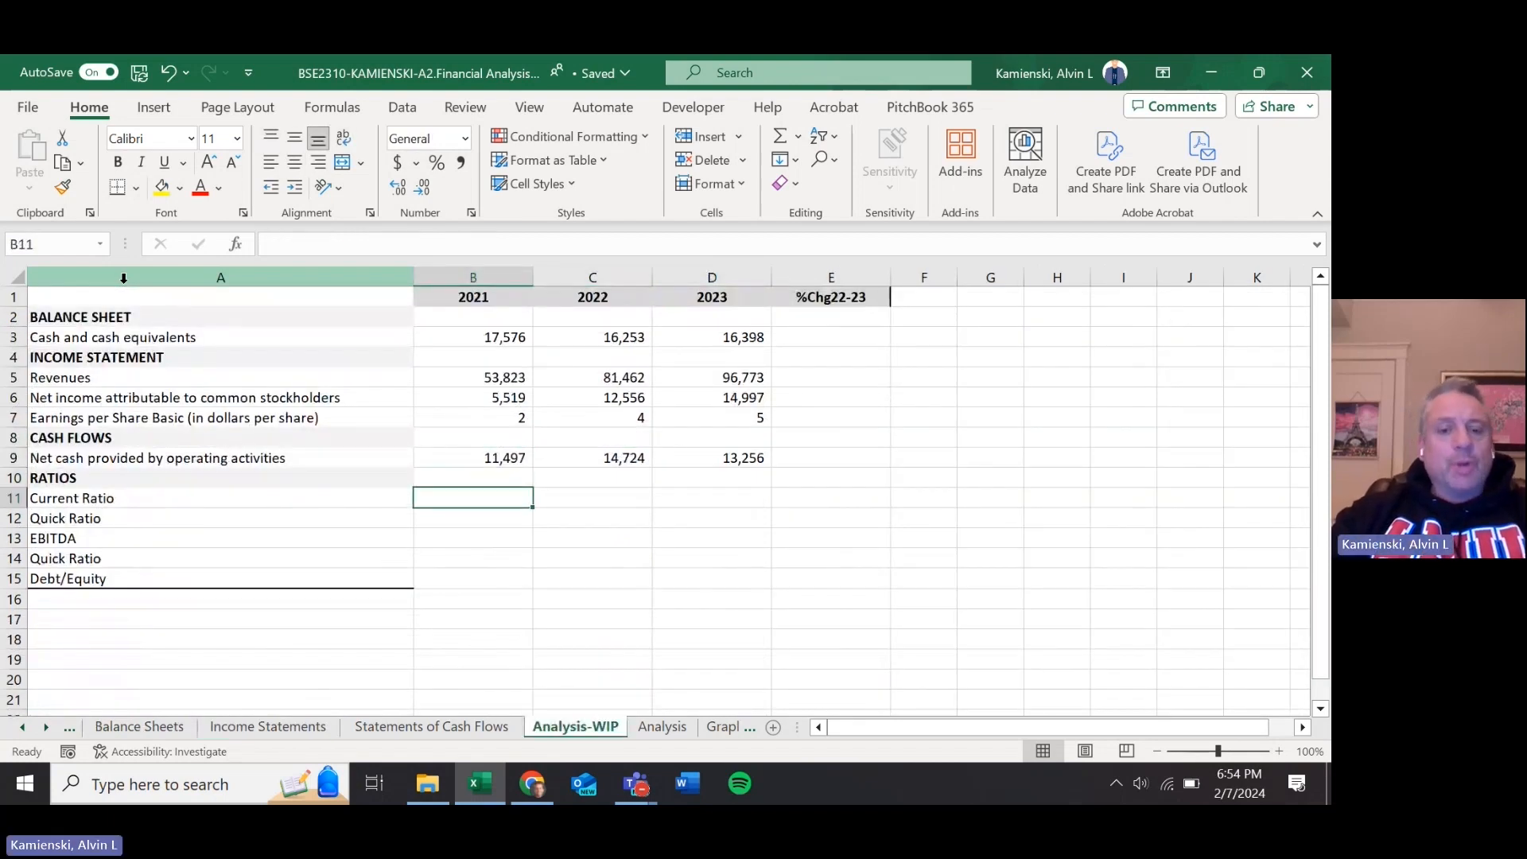
key("Left")
key("Up")
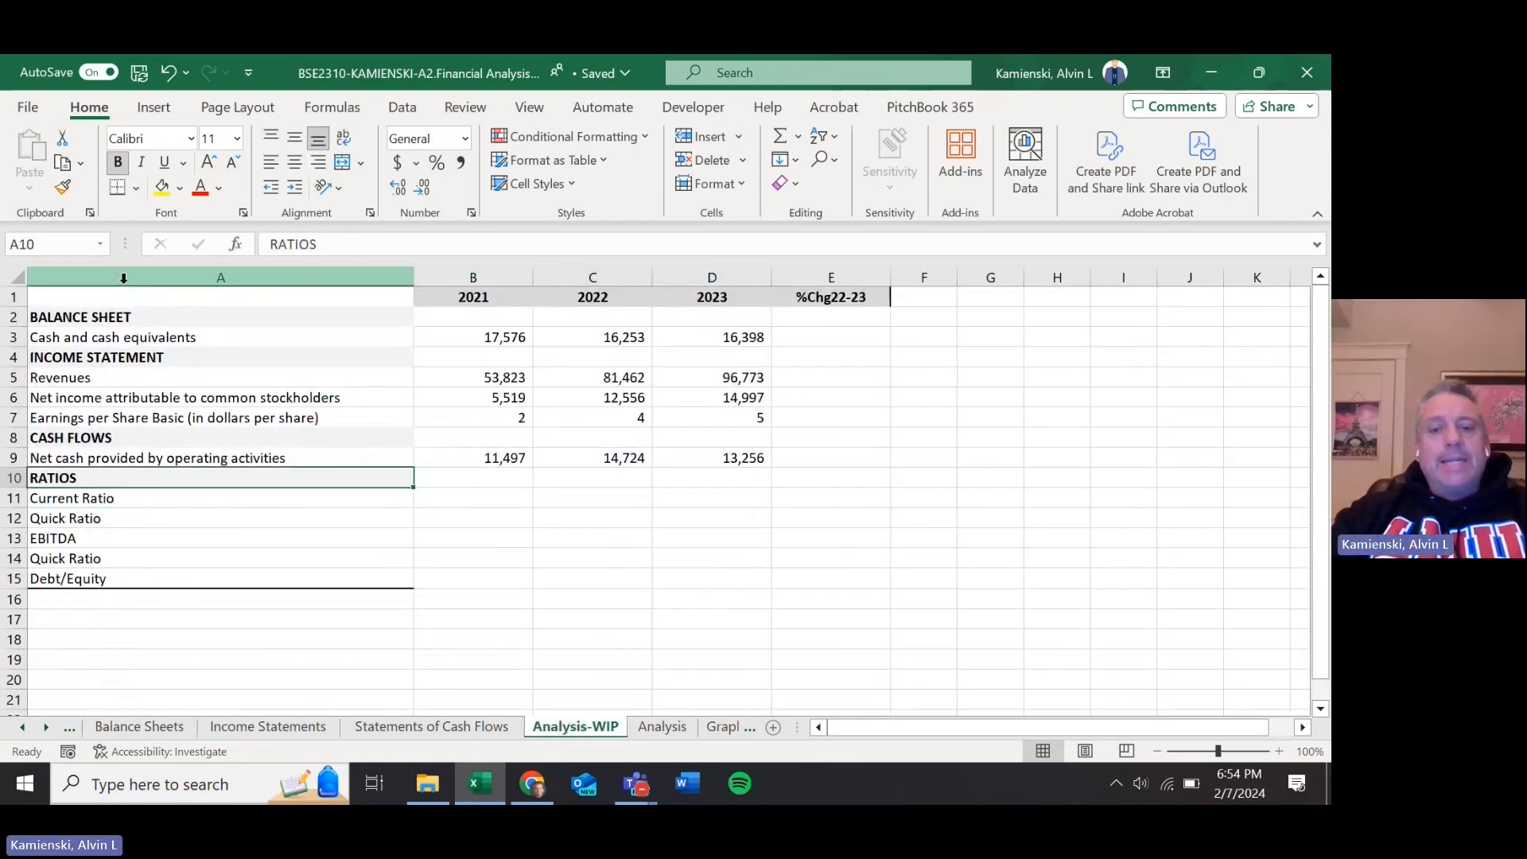
key("Right")
key("Left")
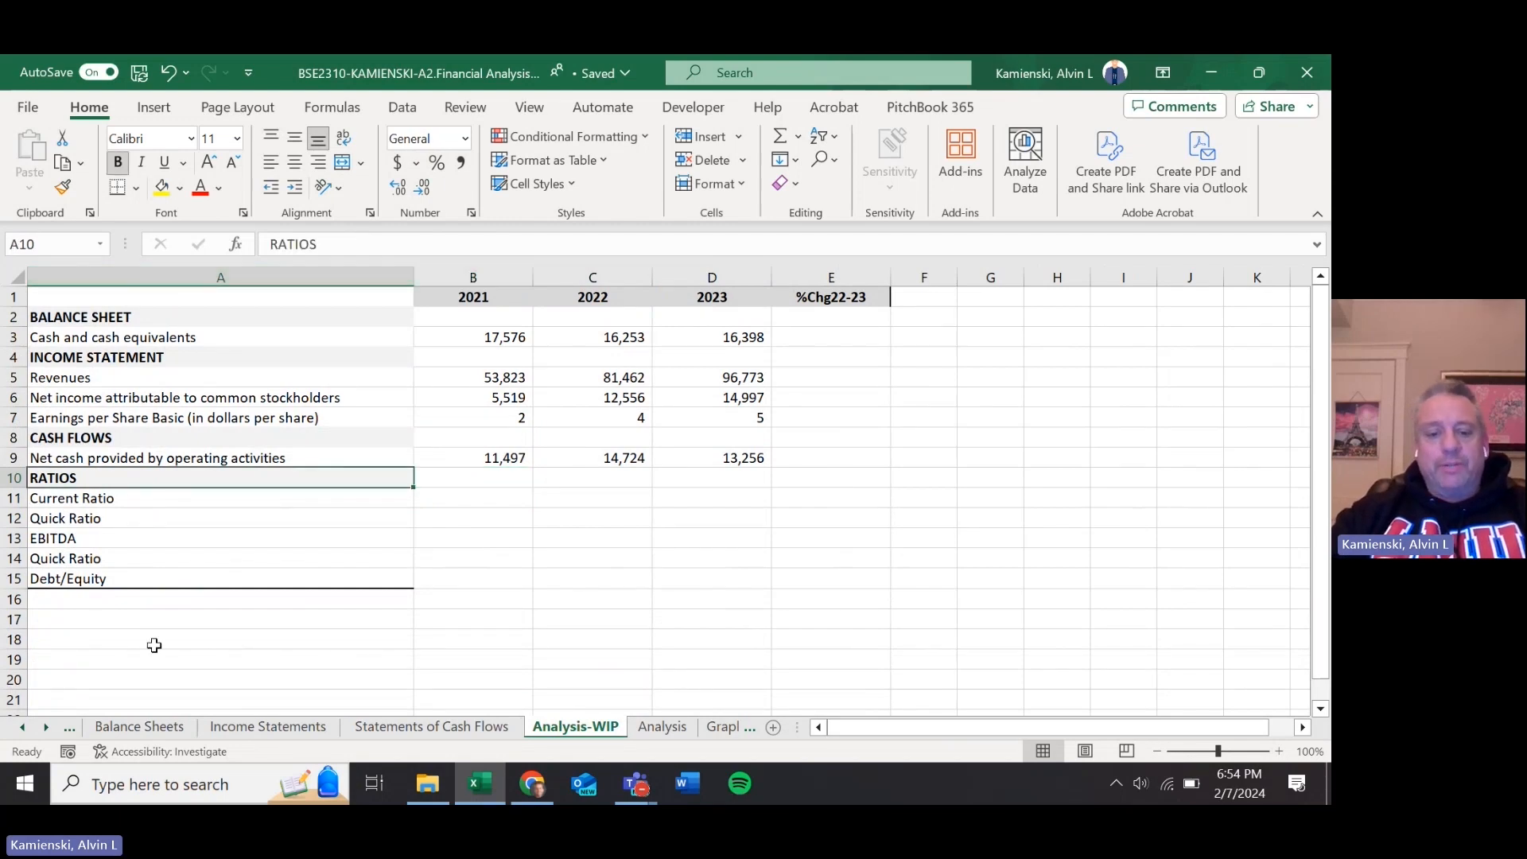
- Switch to Chrome, search for "brandel library online" in a new tab, and open the Brandel Library Online Resources page
left_click(531, 787)
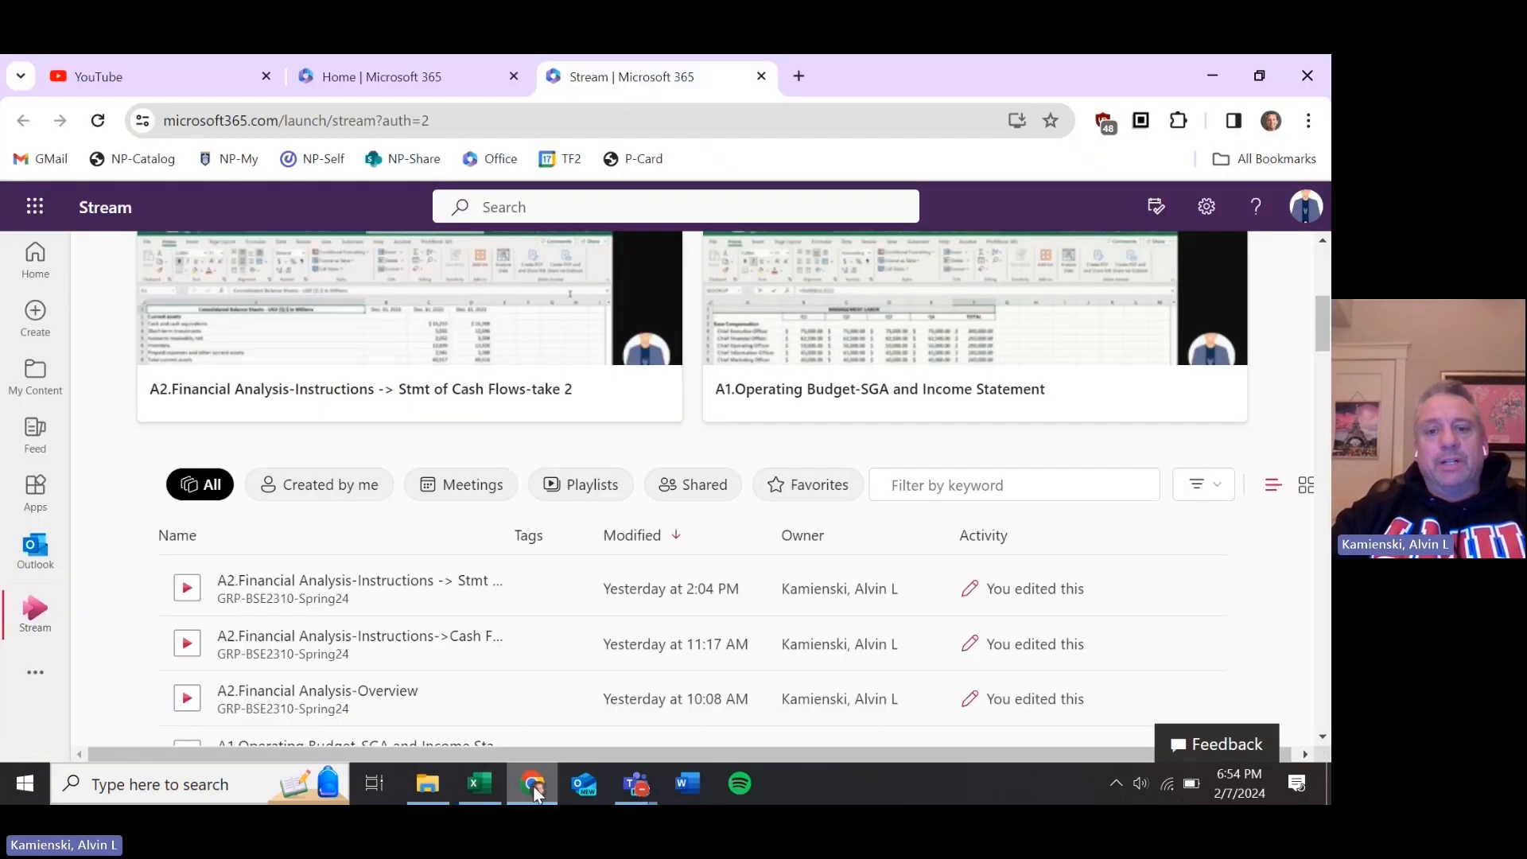
left_click(799, 75)
type("br")
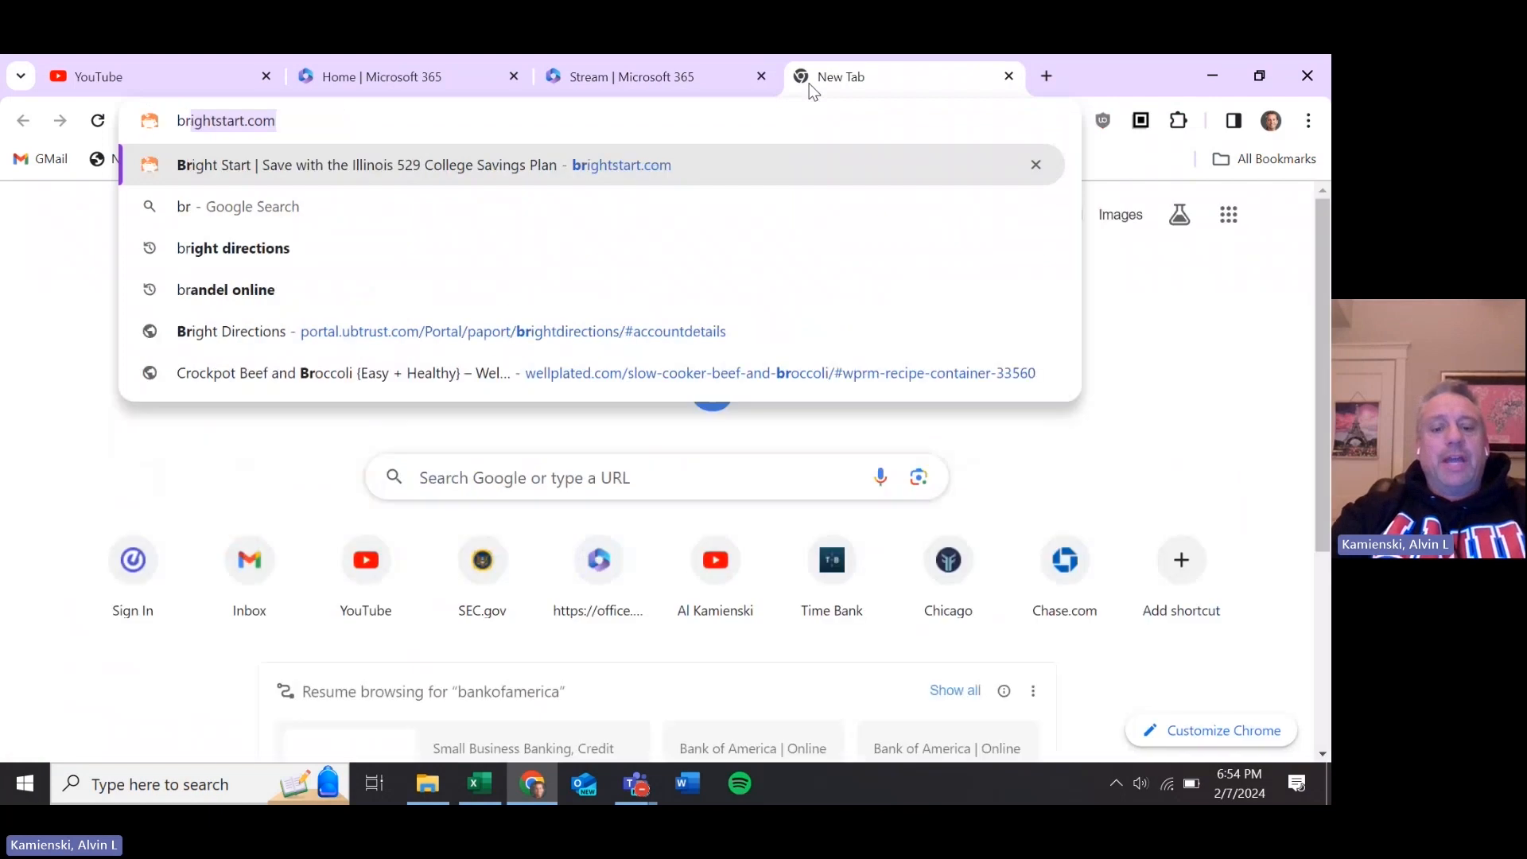
key("BackSpace")
type("ra")
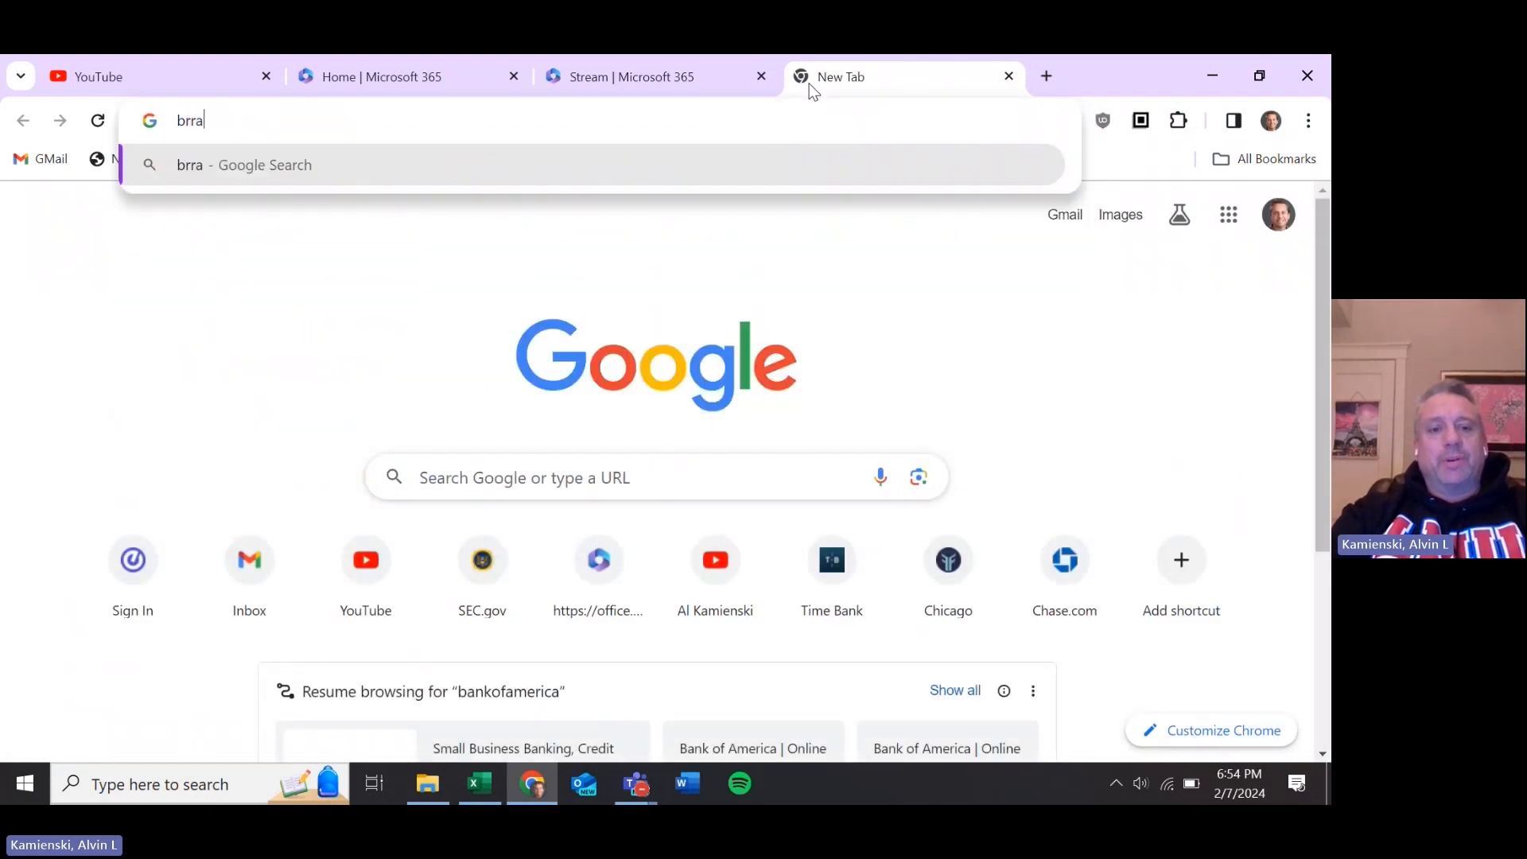
key("BackSpace")
key("BackSpace")
type("andel library online")
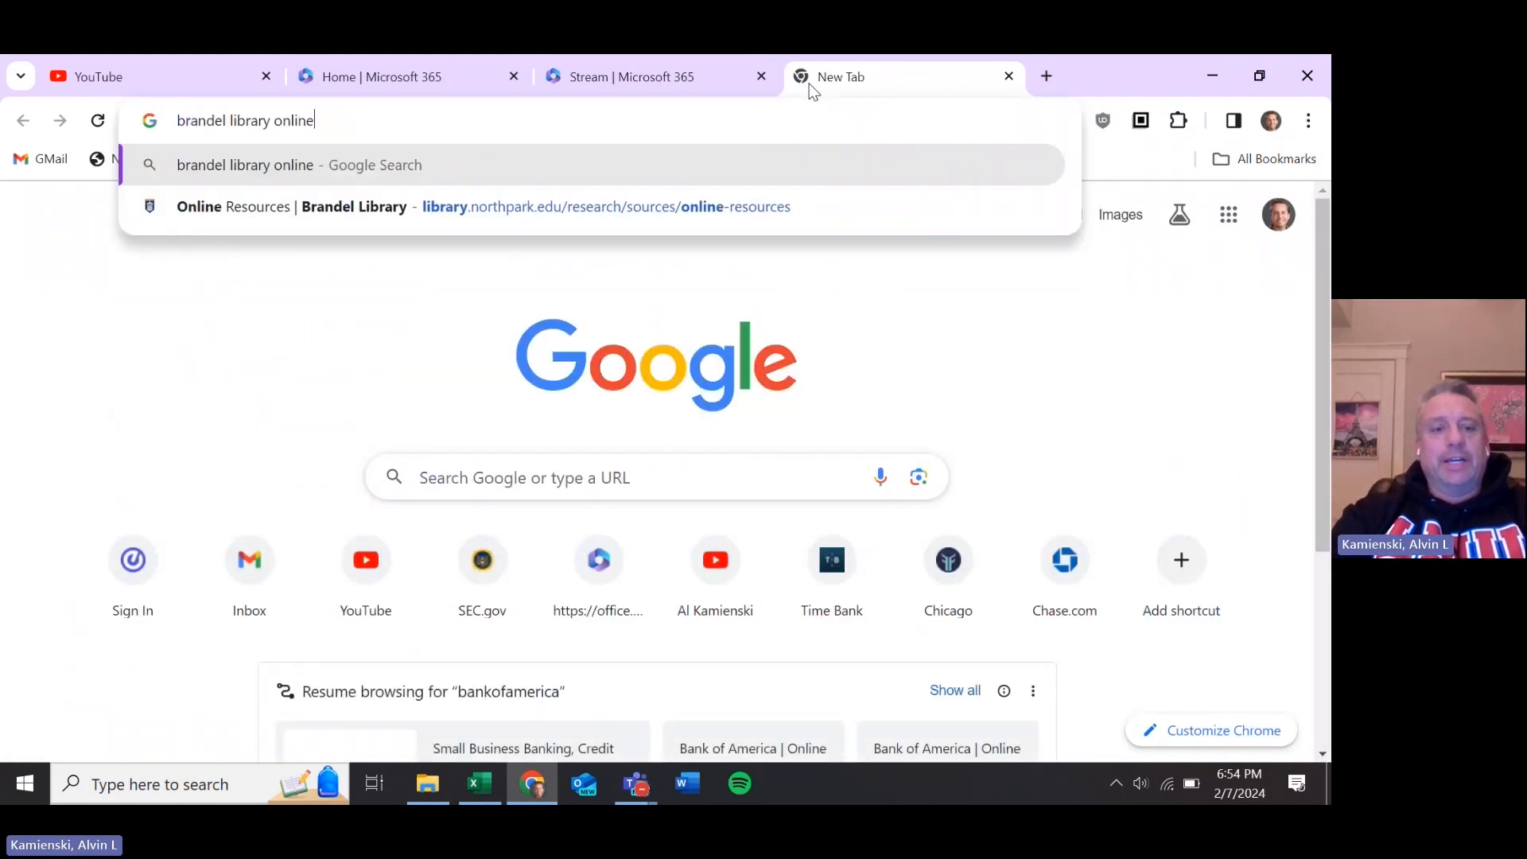
key("Return")
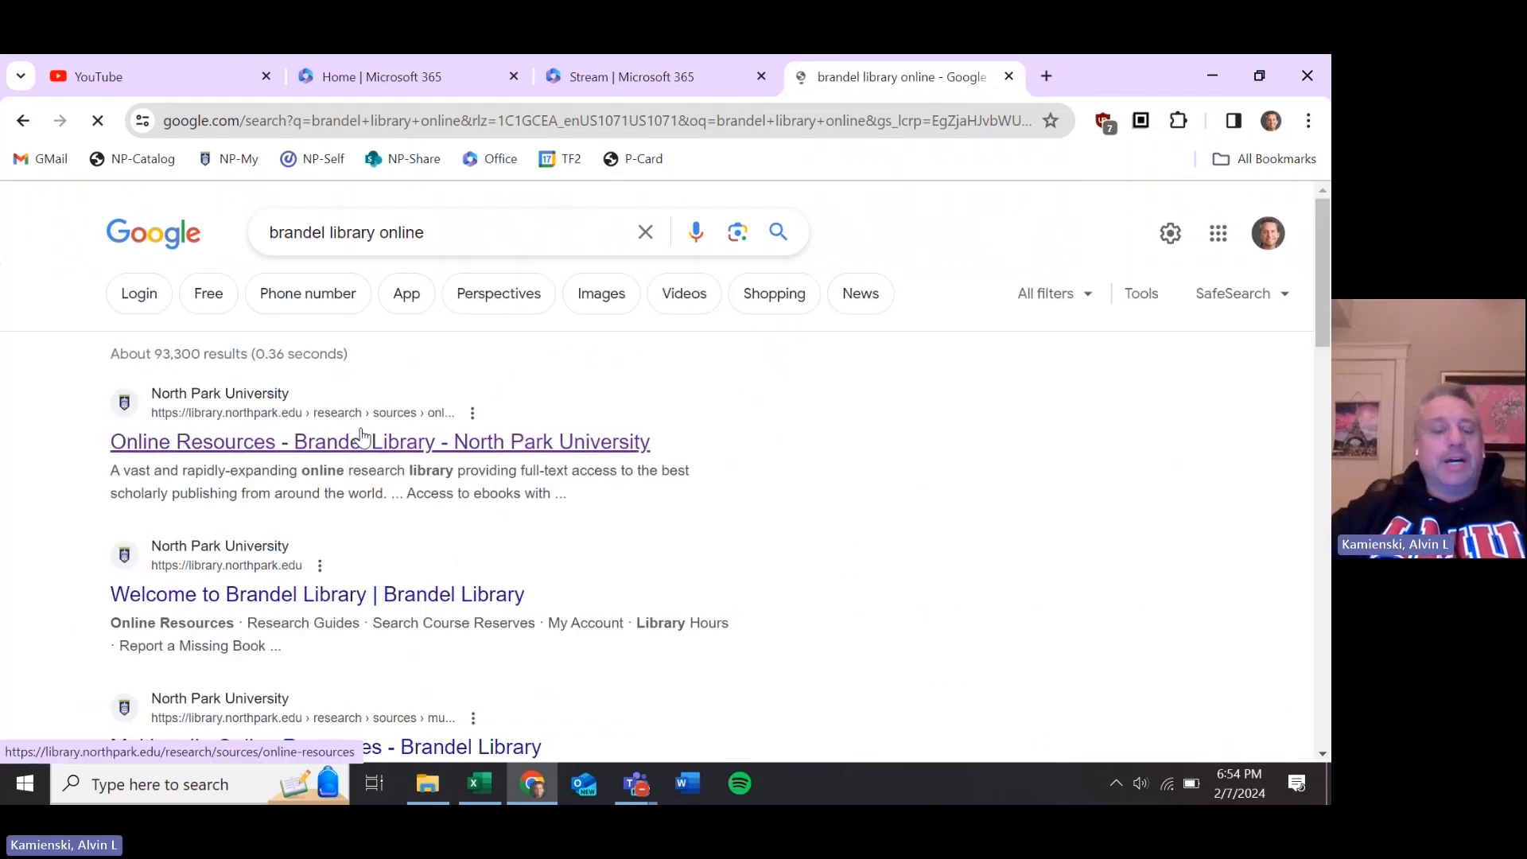
left_click(362, 439)
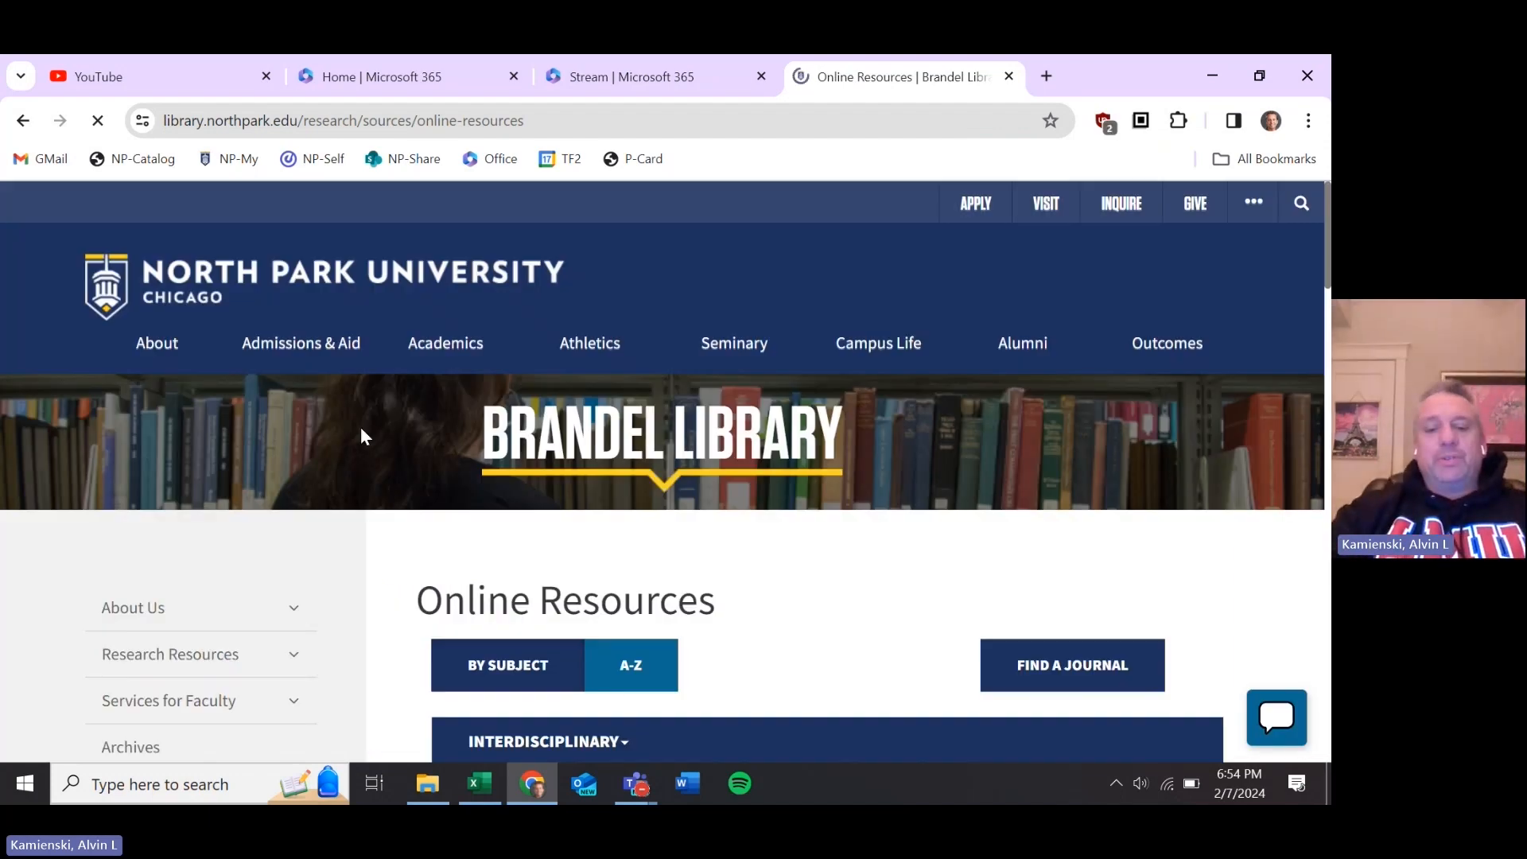
- Expand the Business subject in the library's online resources and open the Morningstar Investing Center
scroll(553, 392, "down", 3)
right_click(614, 520)
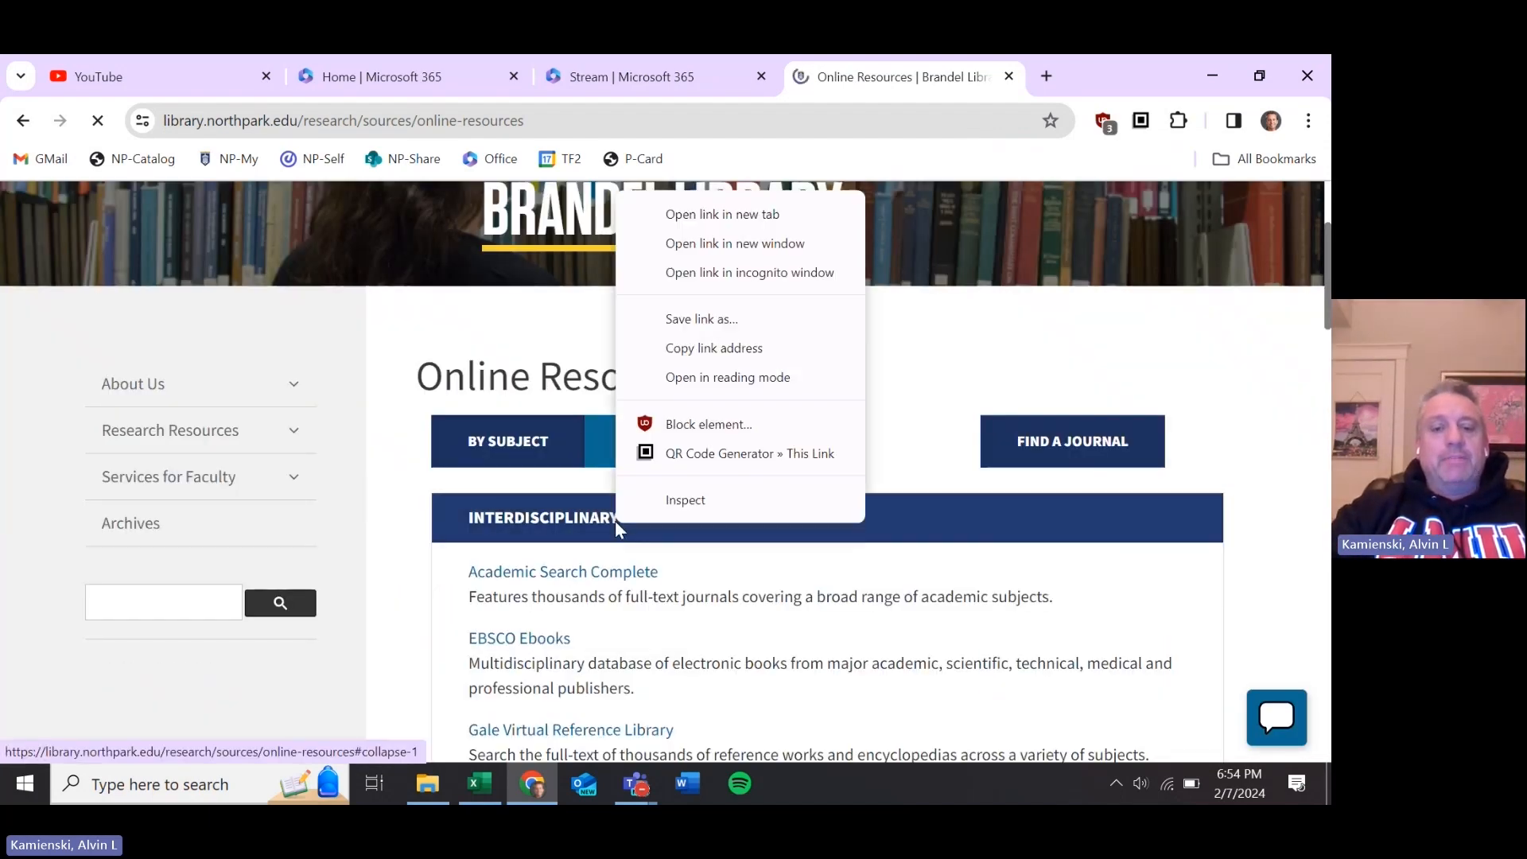
key("Escape")
left_click(609, 524)
scroll(593, 518, "down", 2)
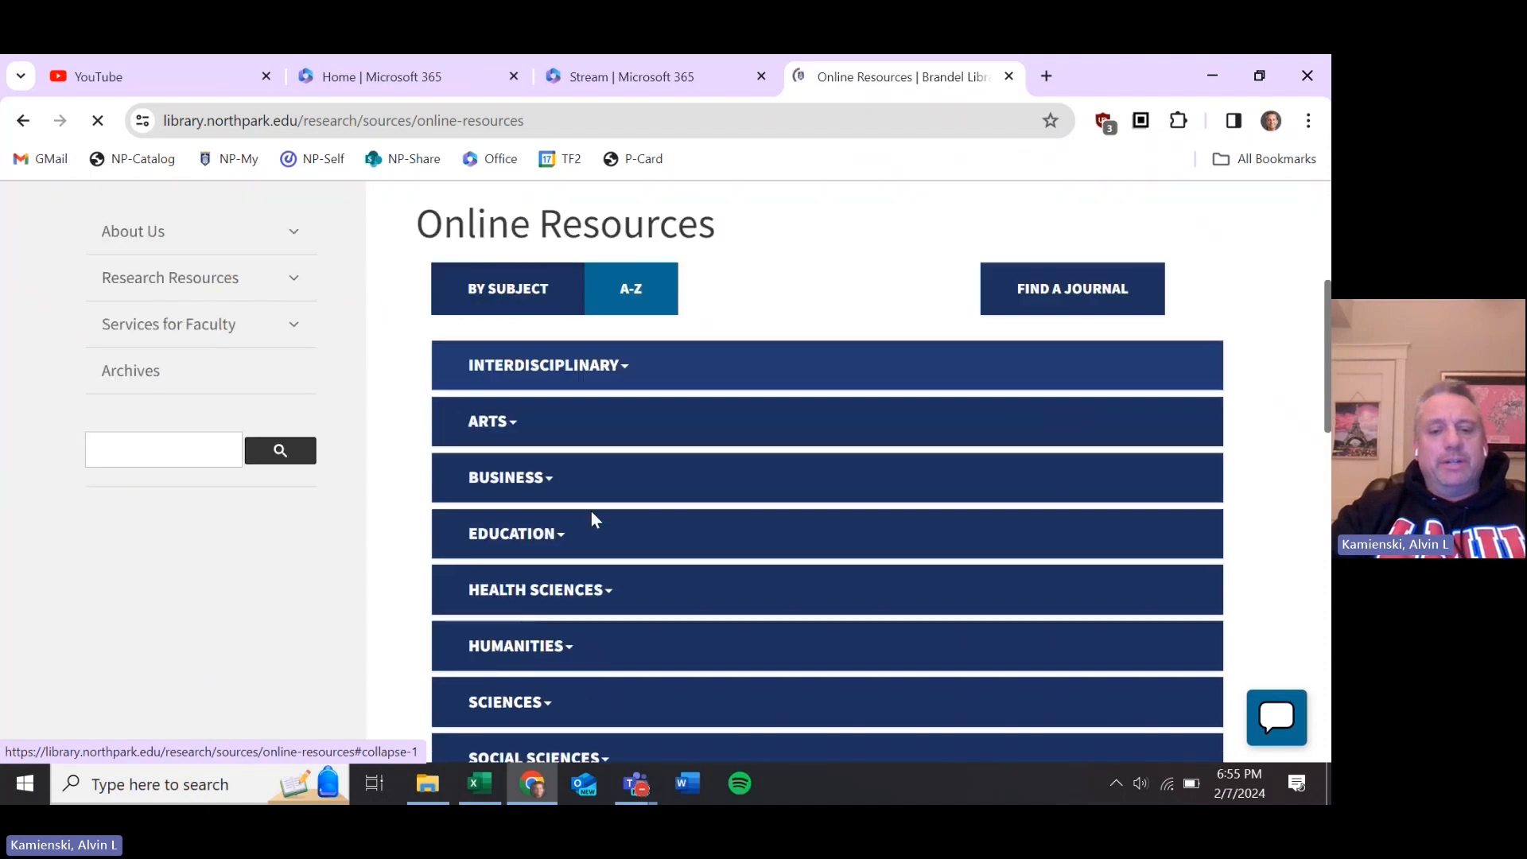
left_click(553, 494)
scroll(637, 593, "down", 2)
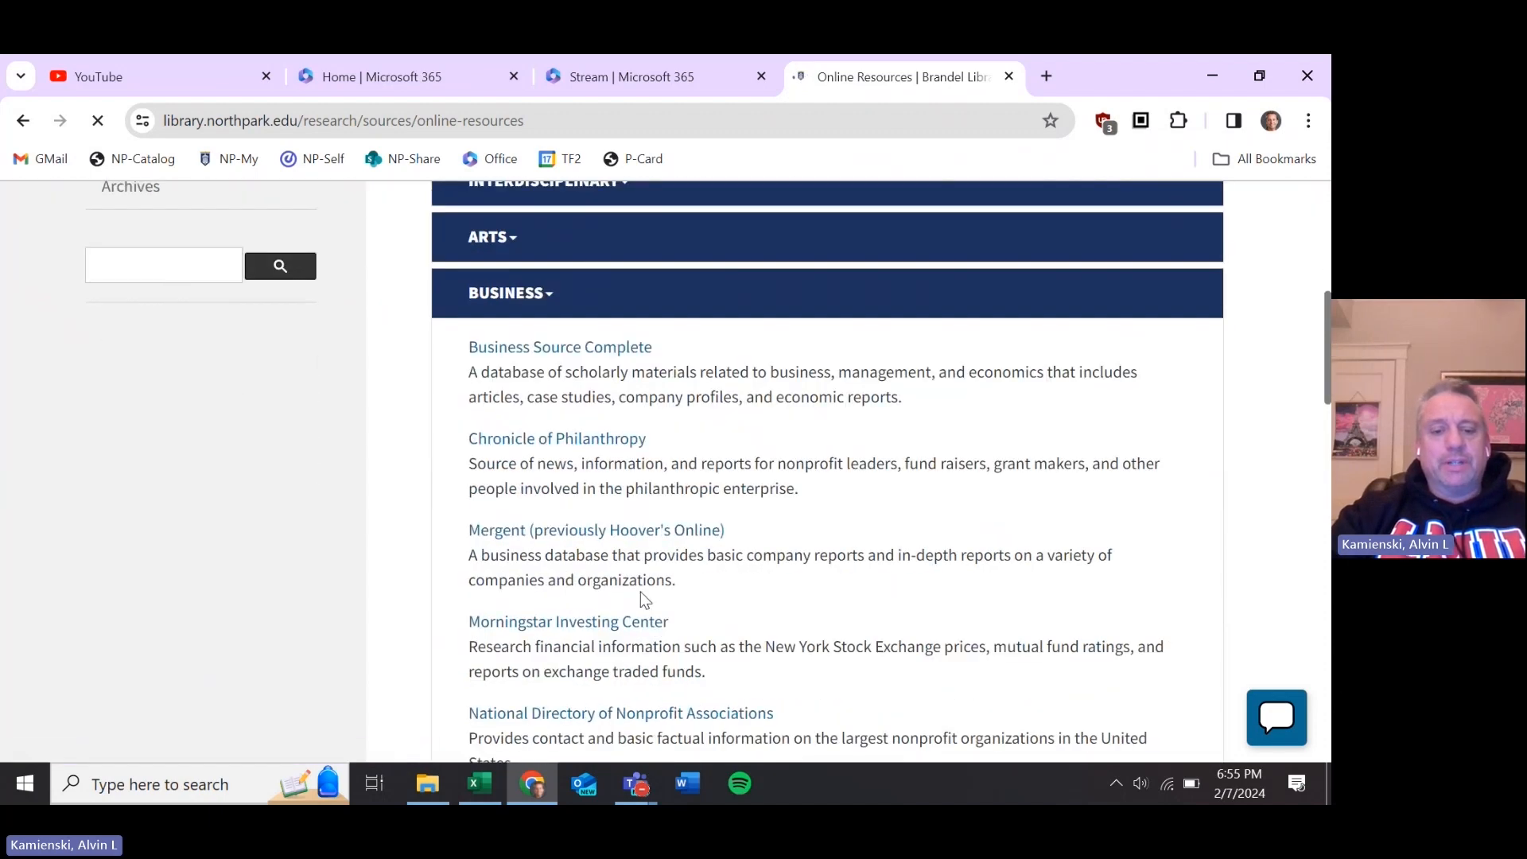
scroll(641, 591, "down", 1)
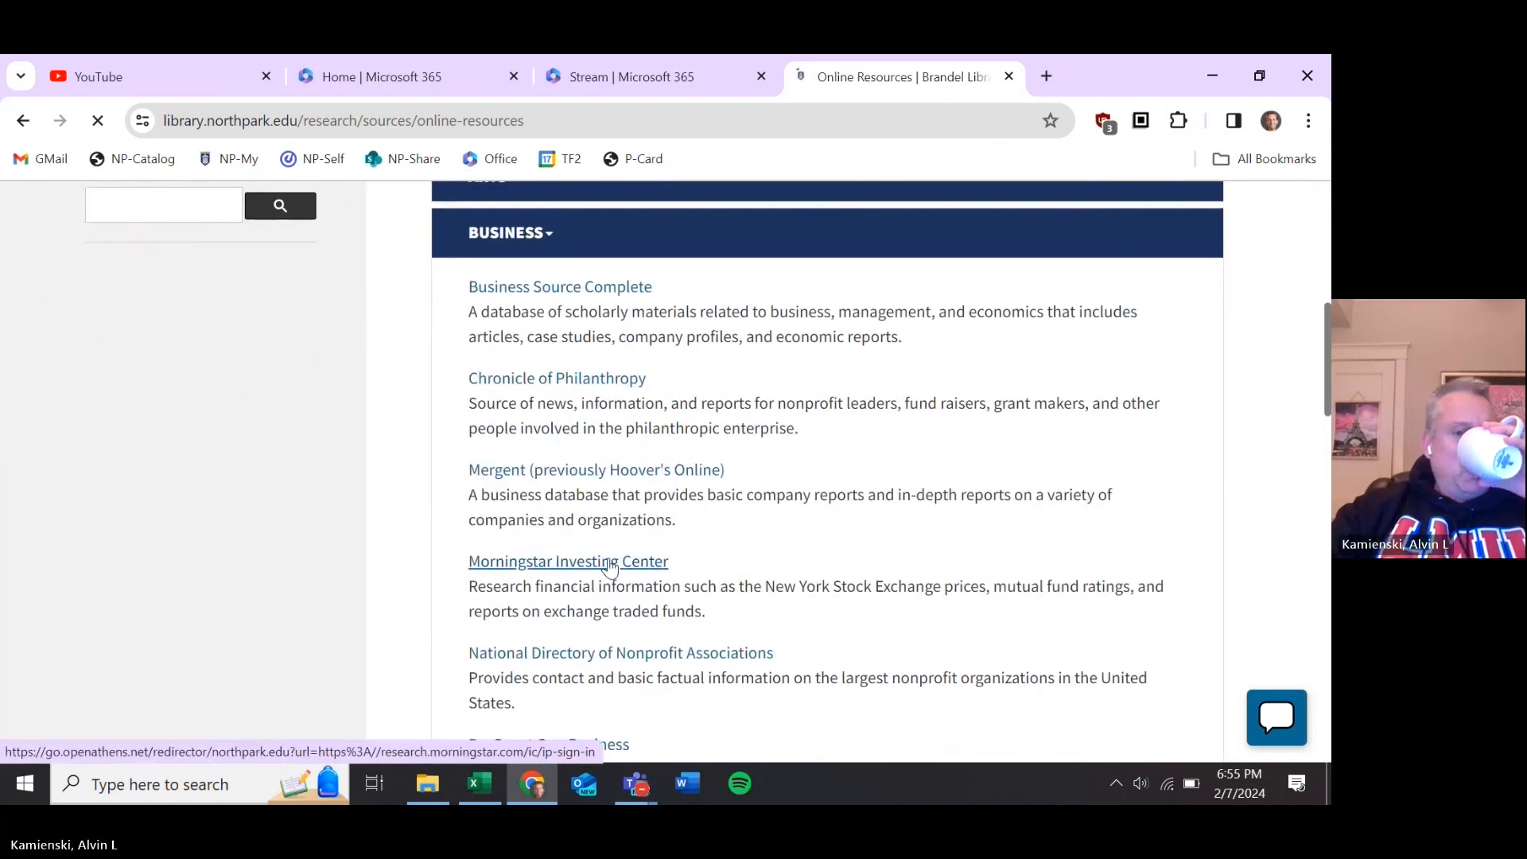
left_click(610, 563)
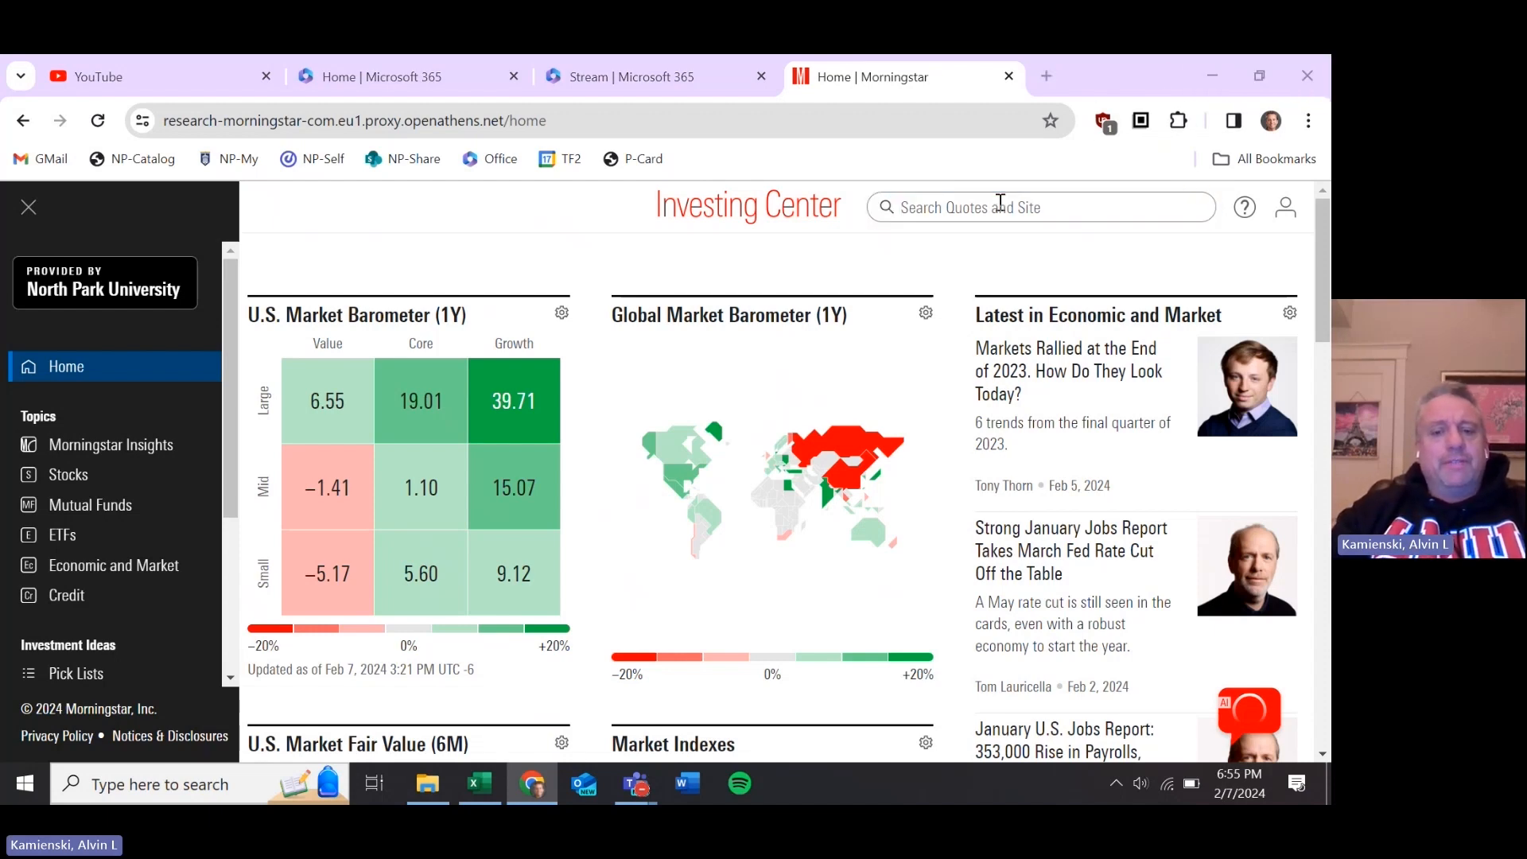
- Switch to Excel and review the source financial statement sheets, ending back on the Analysis-WIP sheet
key("alt+Tab")
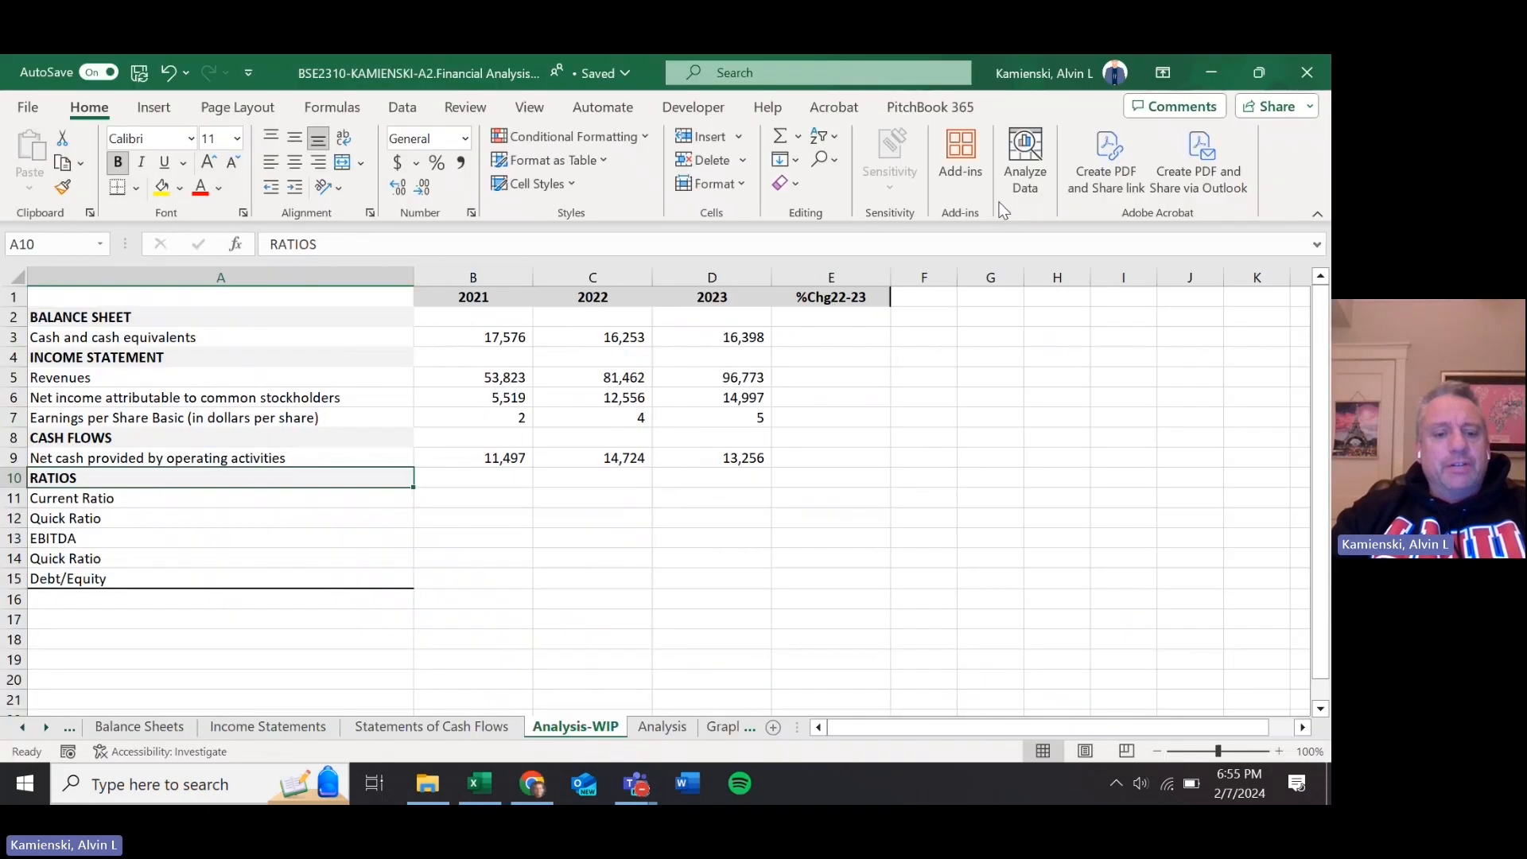
left_click(438, 727)
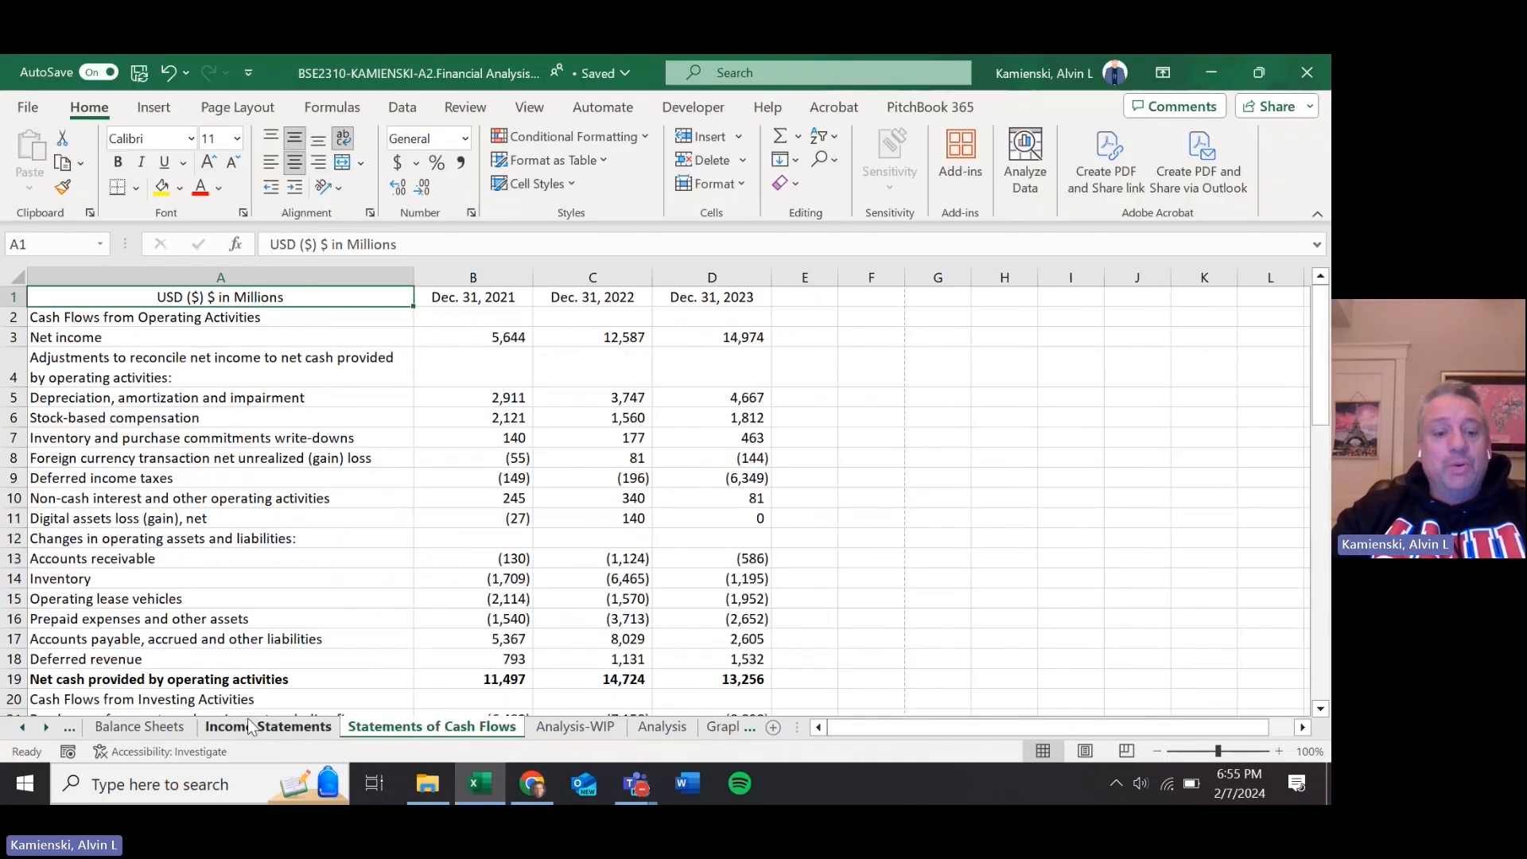
left_click(150, 727)
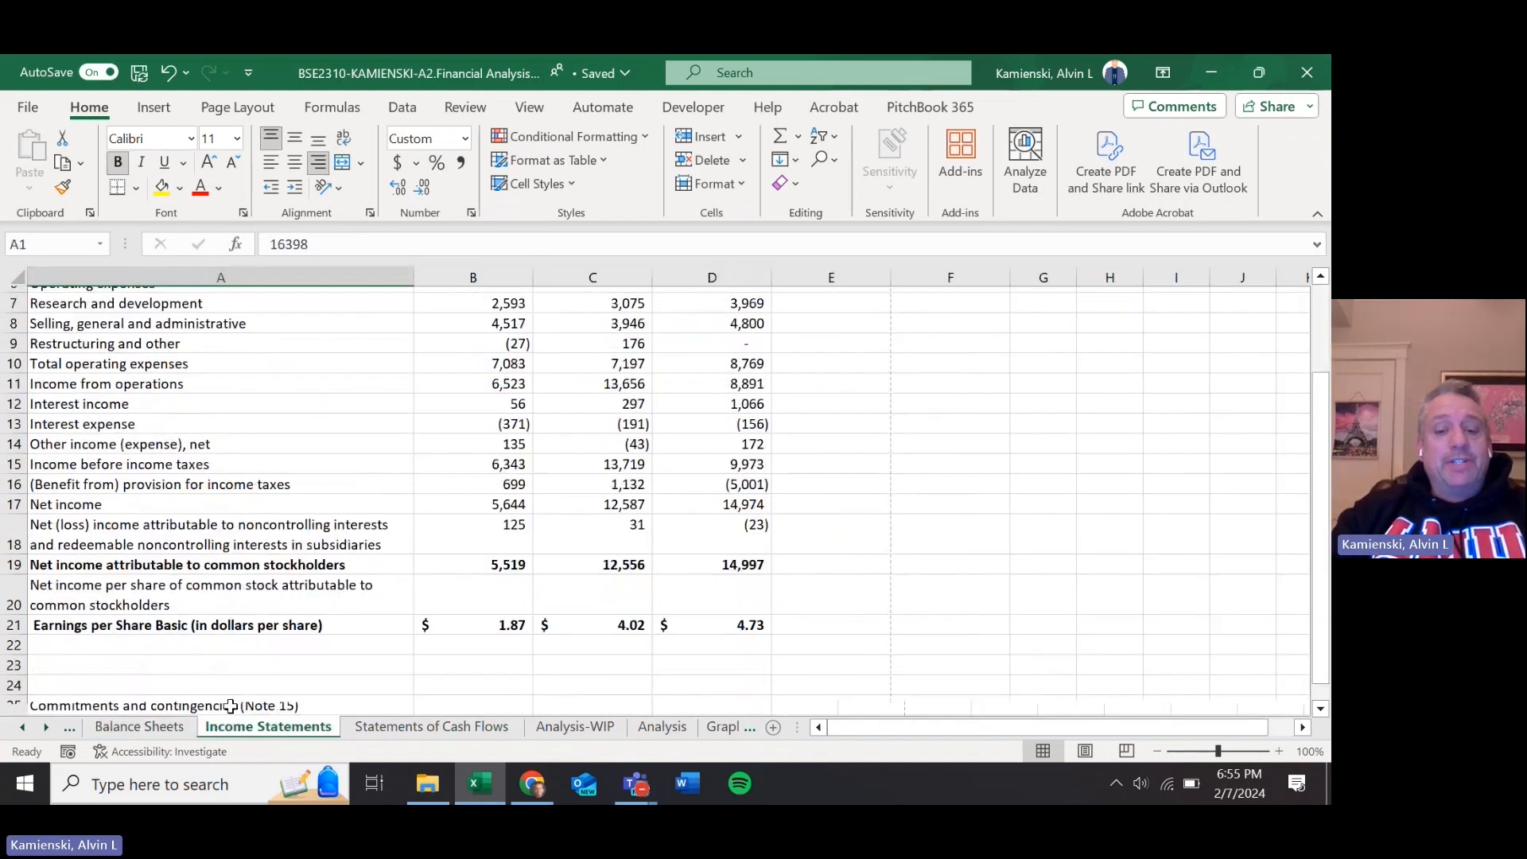
key("ctrl+Page_Down")
key("ctrl+Page_Down")
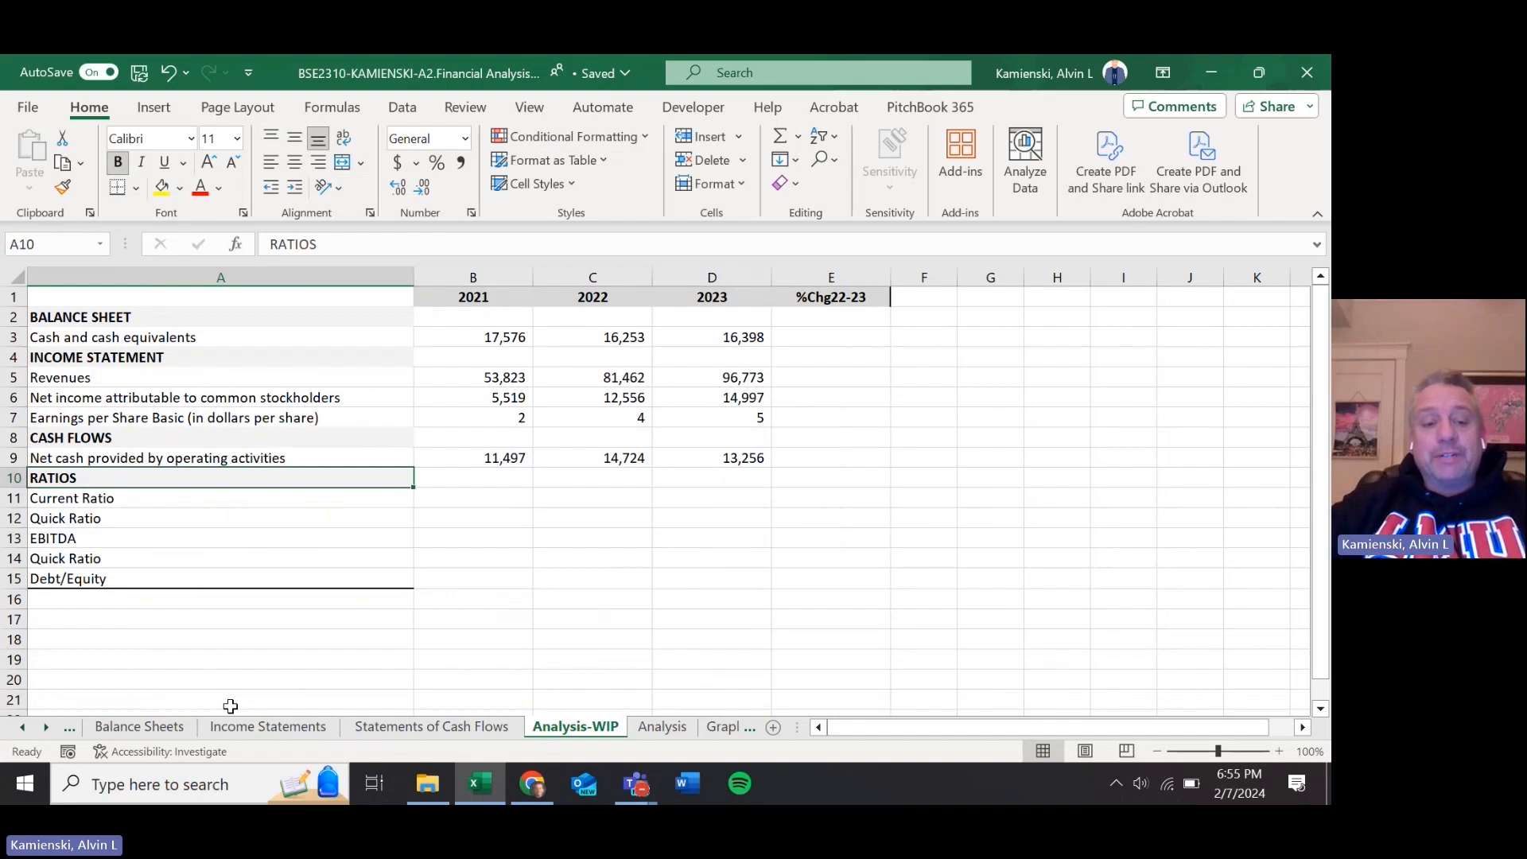
- Review the assignment steps on the INSTRUCTIONS sheet, selecting the first instruction in A1:H2
key("ctrl+Page_Up")
key("ctrl+Page_Up")
key("ctrl+Page_Up")
key("ctrl+Page_Up")
key("shift+Right")
key("shift+Right")
key("shift+Right")
key("shift+Right")
key("shift+Right")
key("shift+Right")
key("shift+Right")
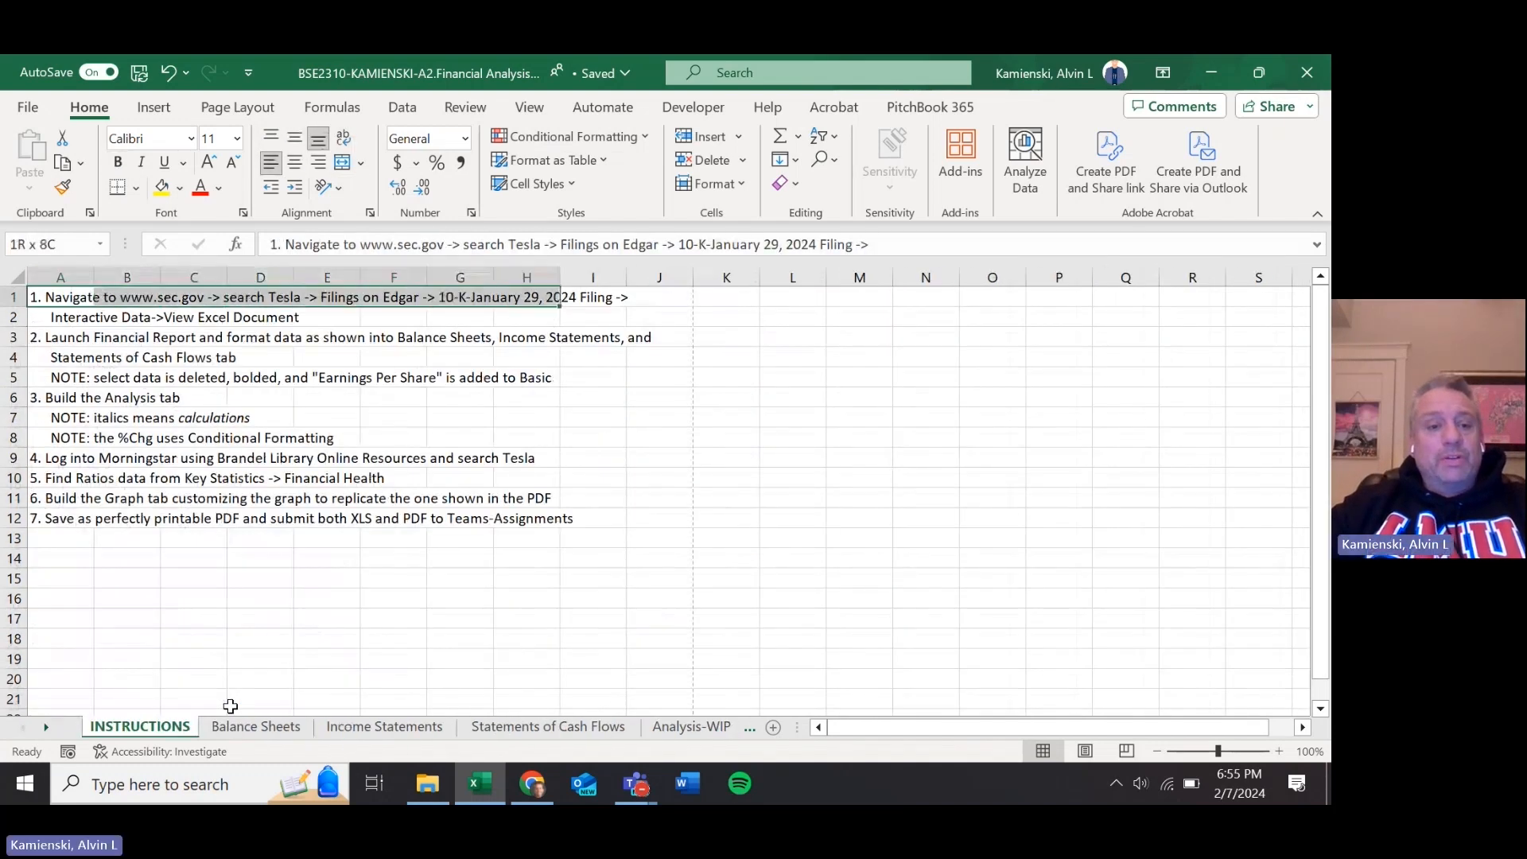
key("shift+Down")
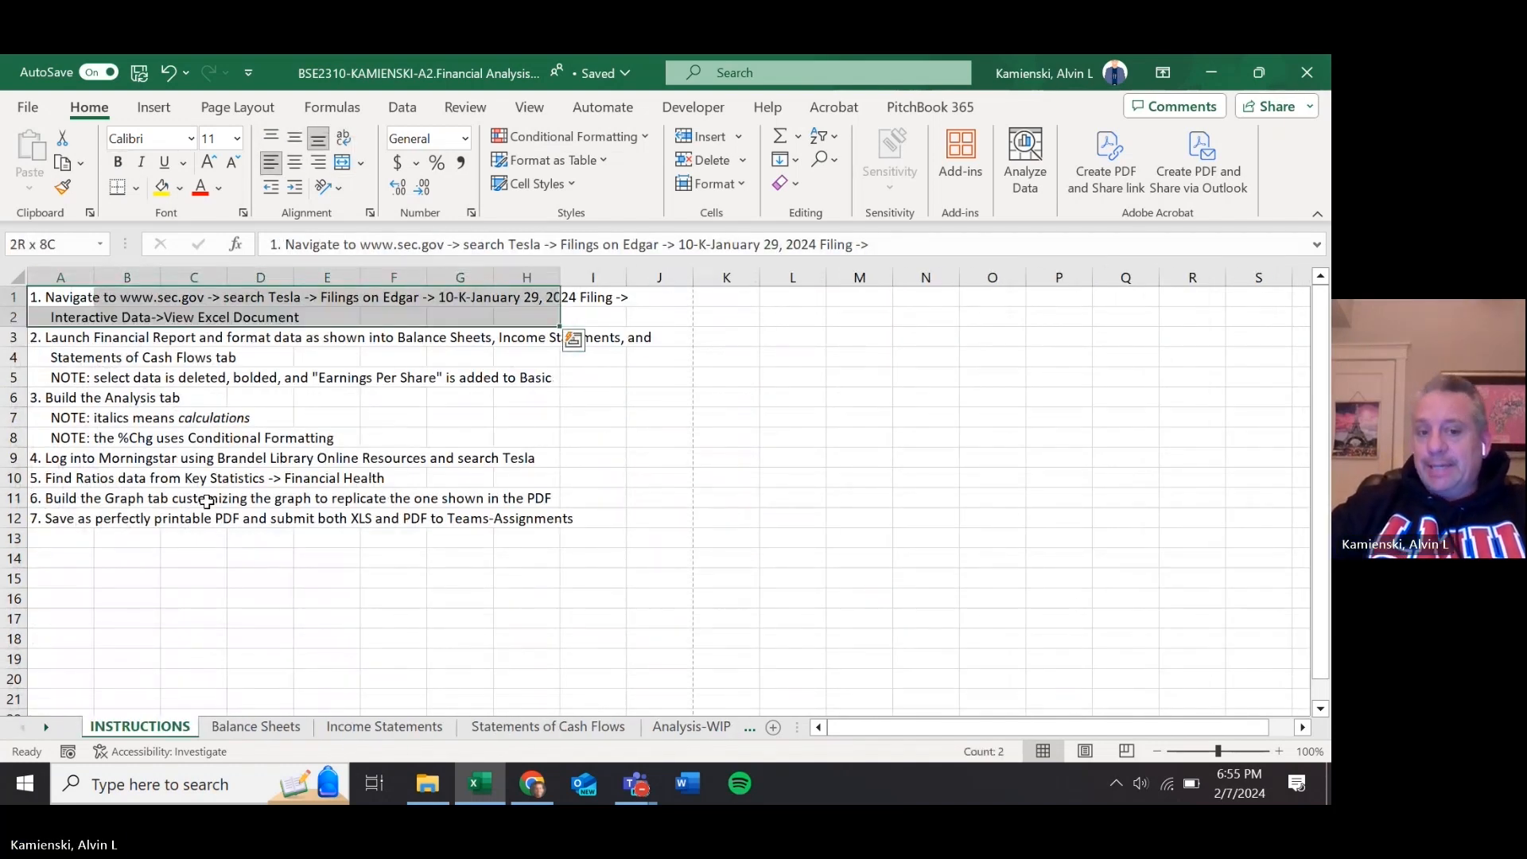
- Go back to the Analysis-WIP sheet and select the 2021 Current Ratio cell, B11
key("ctrl+Page_Down")
key("ctrl+Page_Down")
key("ctrl+Page_Down")
key("ctrl+Page_Down")
key("ctrl+Page_Down")
key("ctrl+Page_Down")
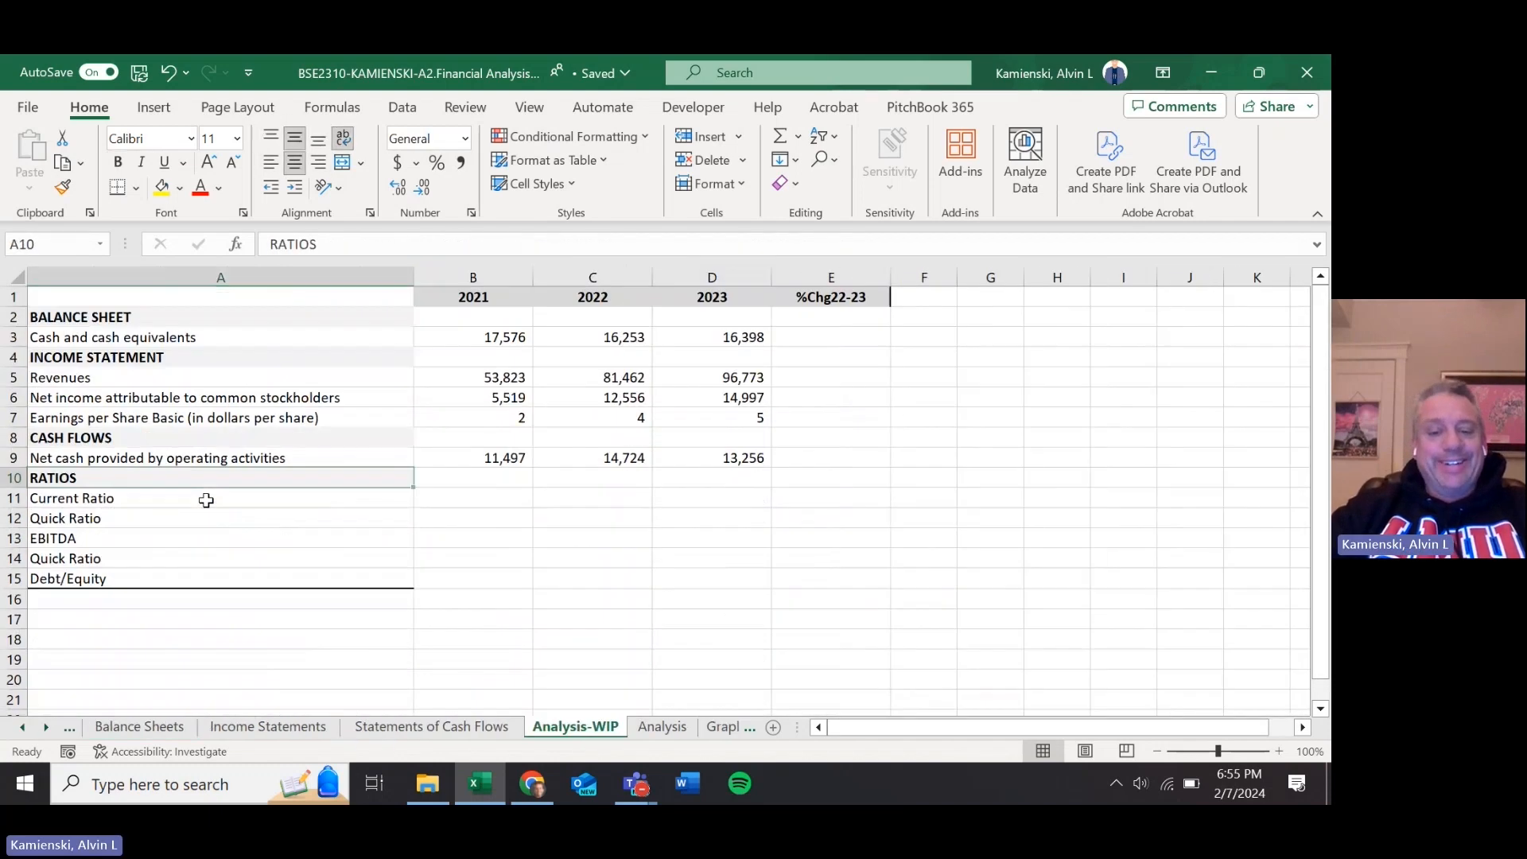
key("ctrl+Page_Up")
key("ctrl+Page_Up")
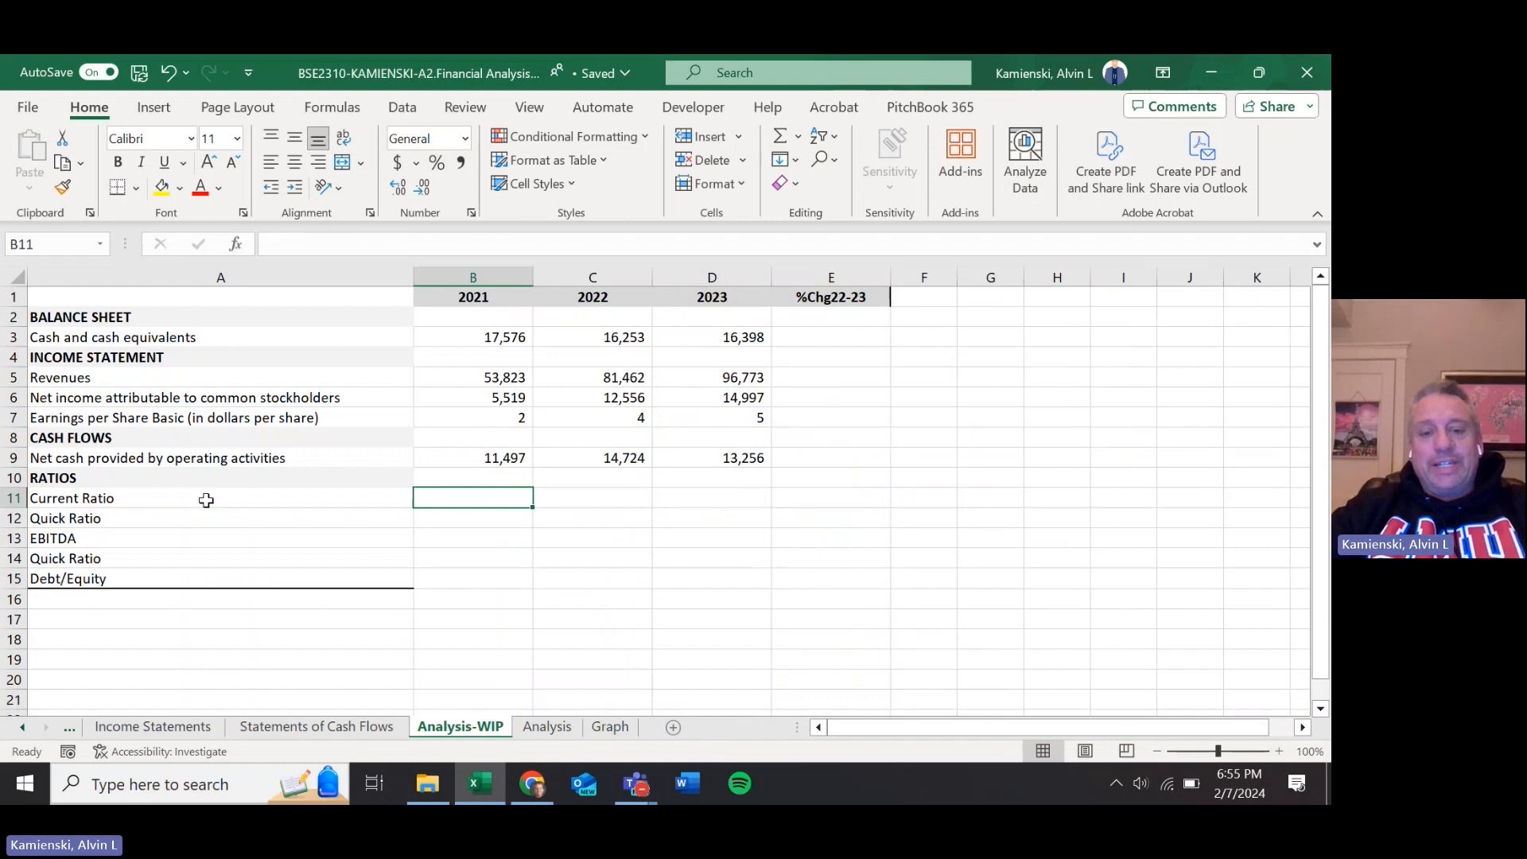
- Switch to Morningstar in Chrome, search for "tesla", and open the Tesla Inc (TSLA, Nasdaq) quote page
key("alt+Tab")
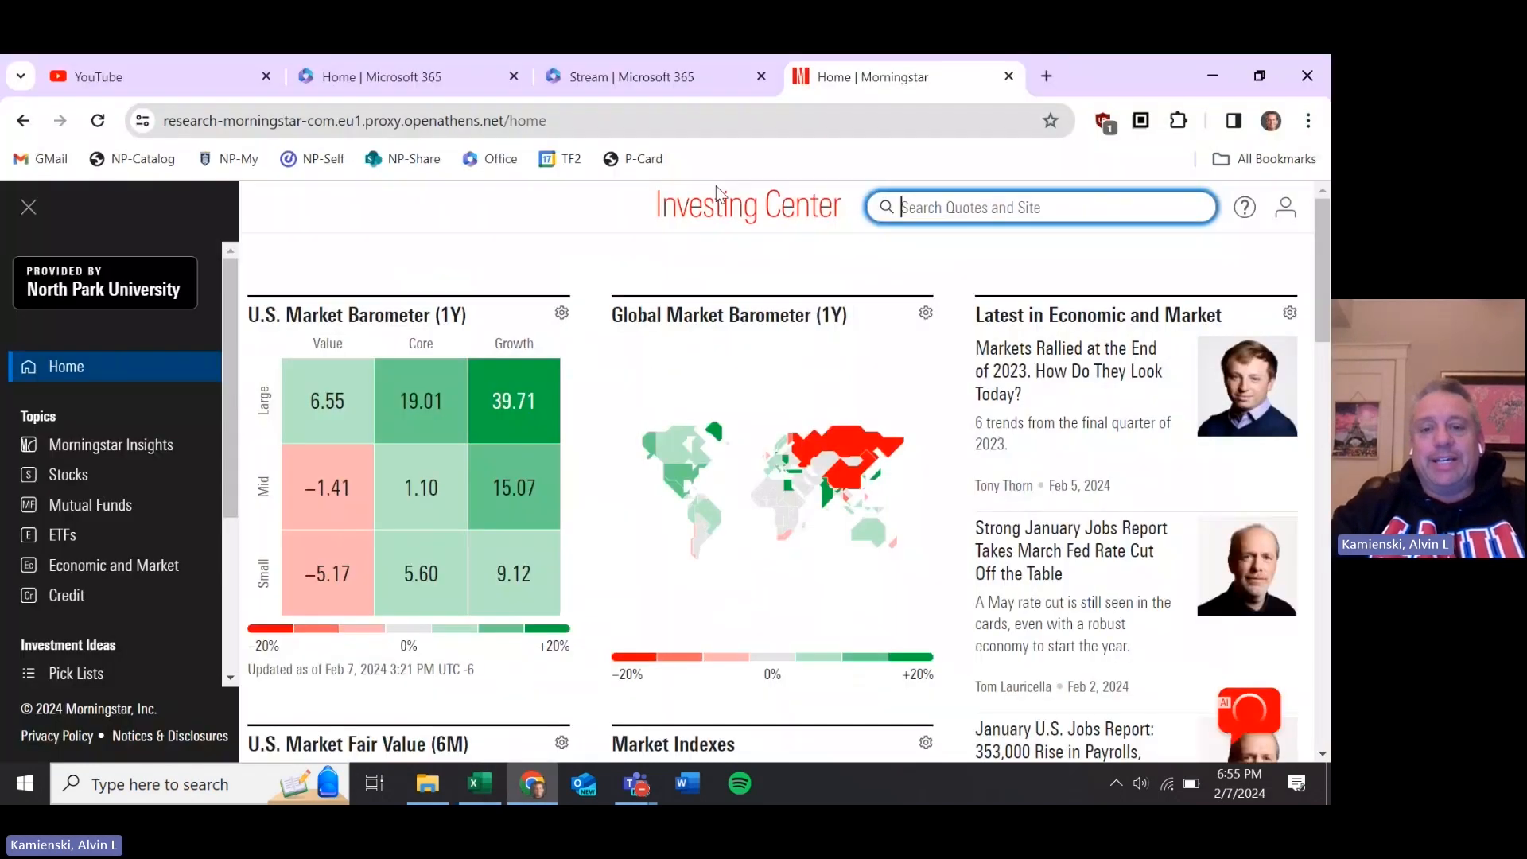
type("tesla")
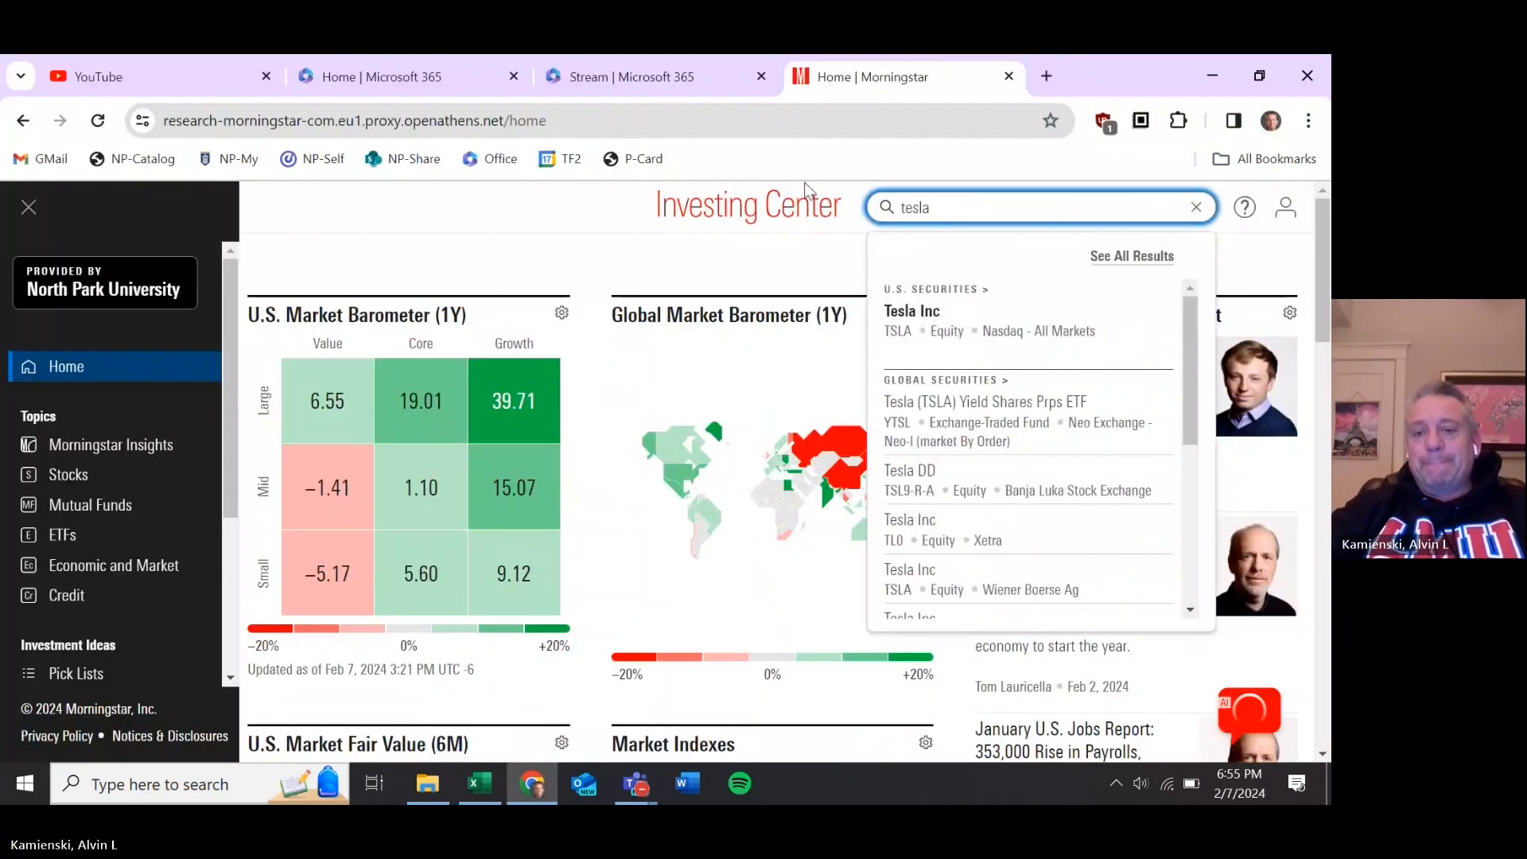
left_click(907, 322)
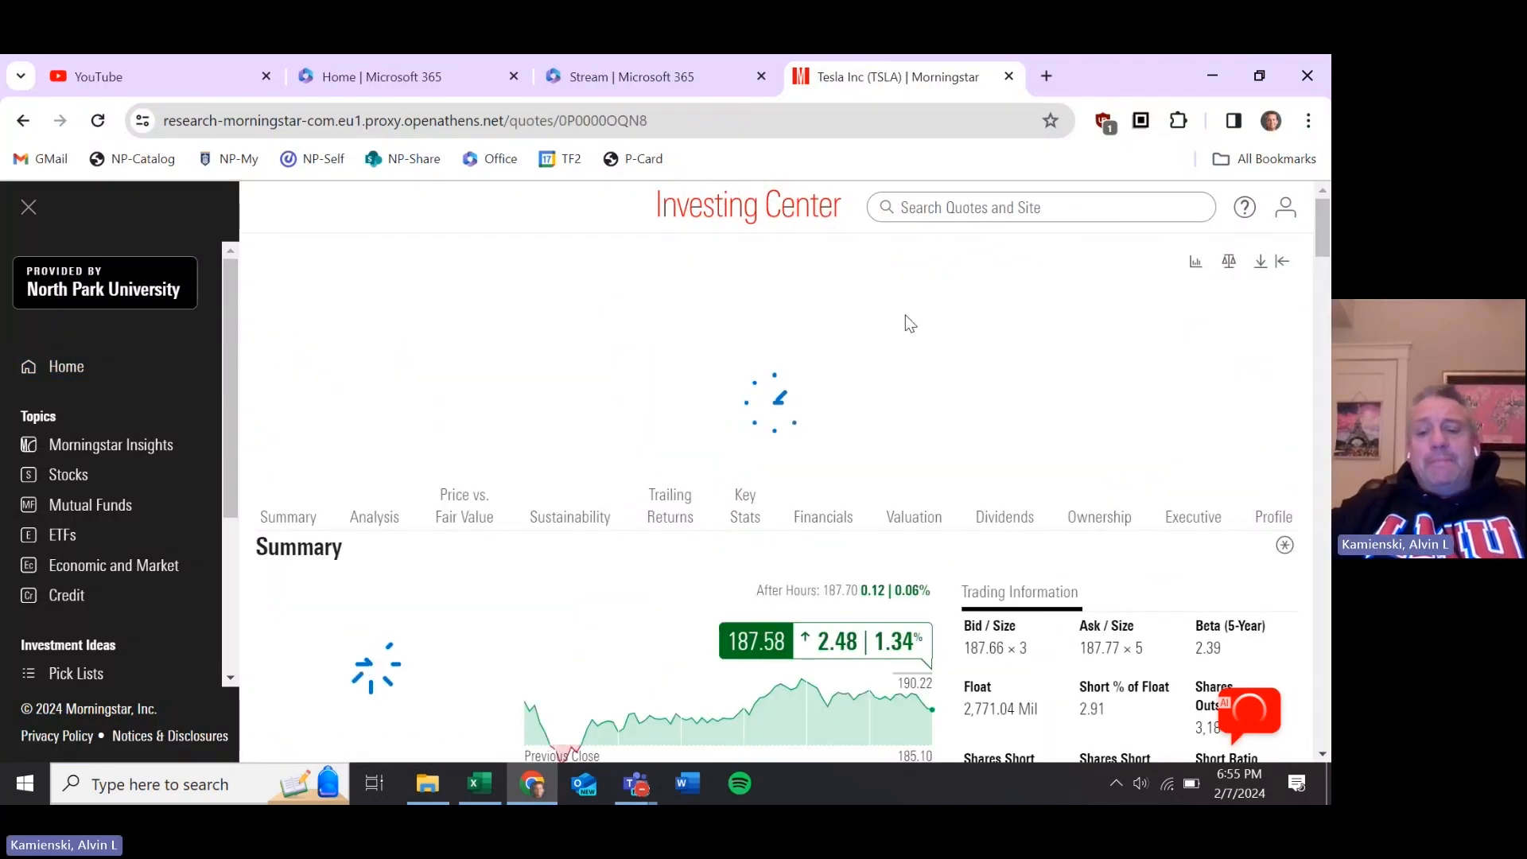
- Look through the Tesla Inc quote page from the Summary down to the Key Statistics section
scroll(907, 319, "down", 2)
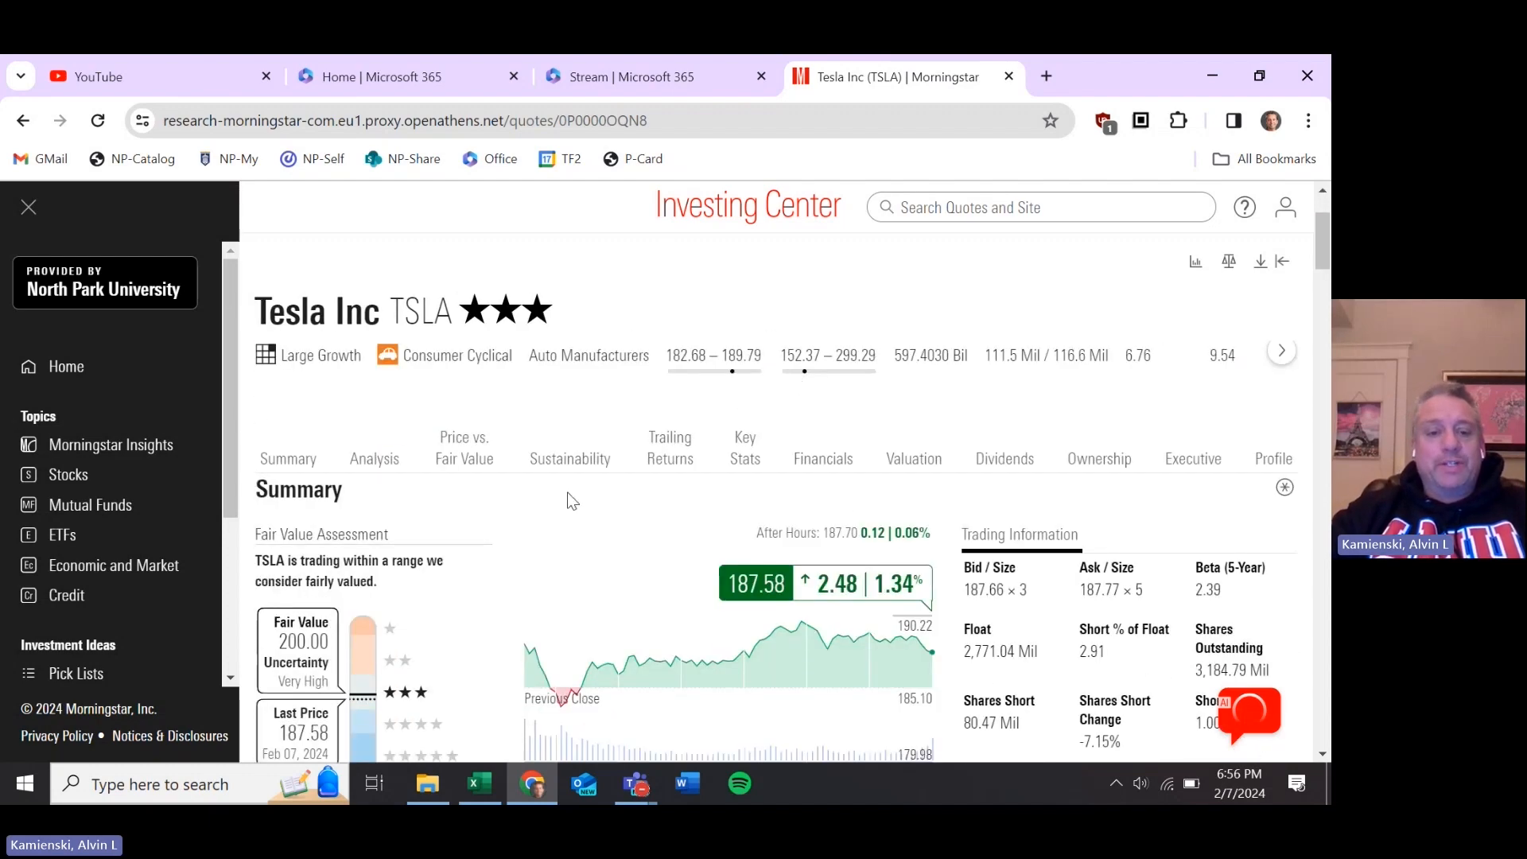
scroll(561, 510, "down", 4)
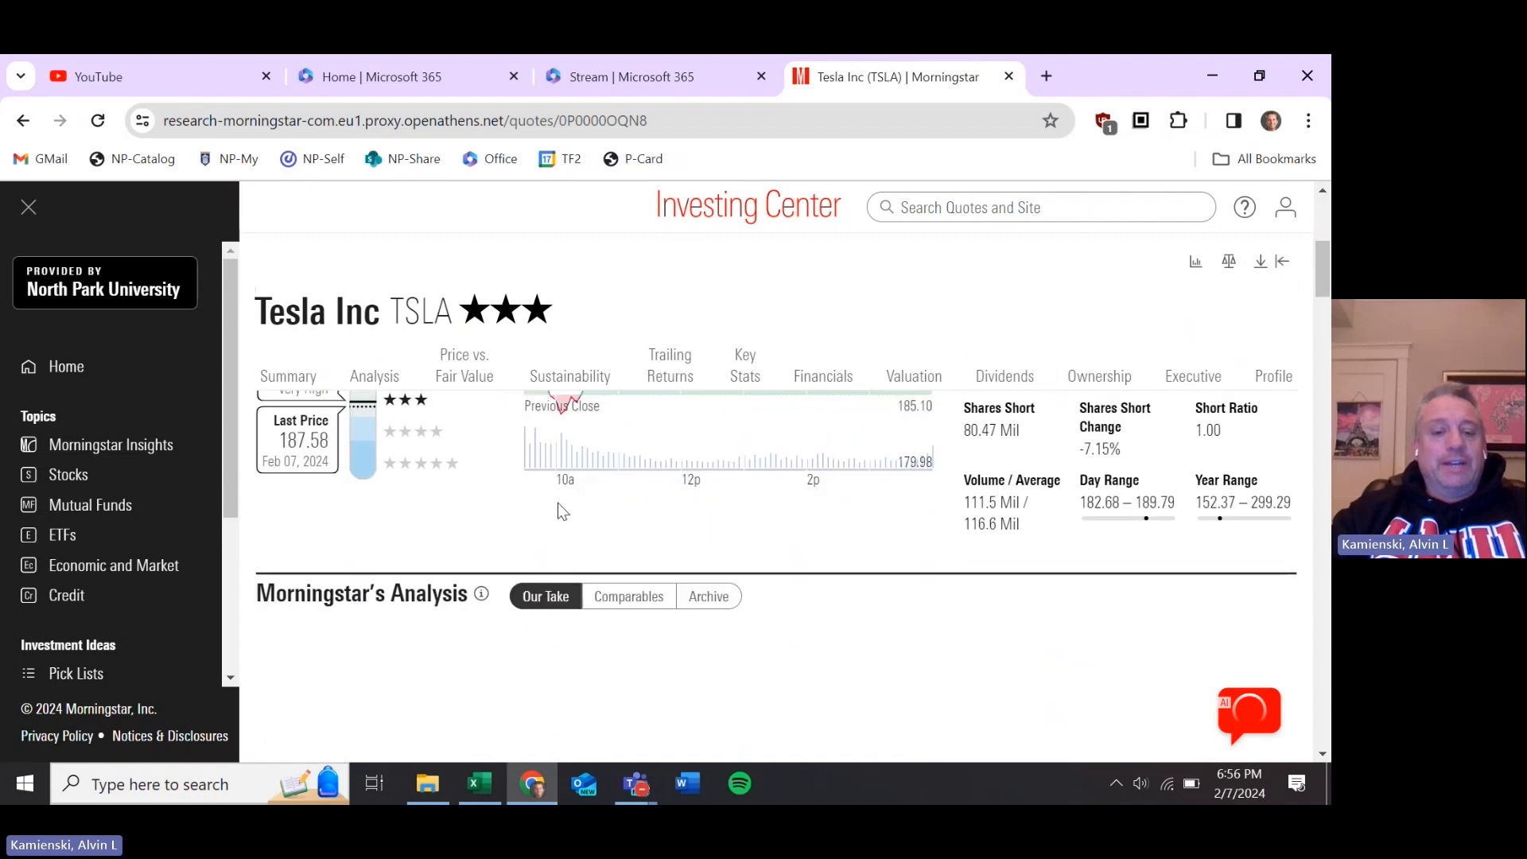
scroll(557, 505, "down", 2)
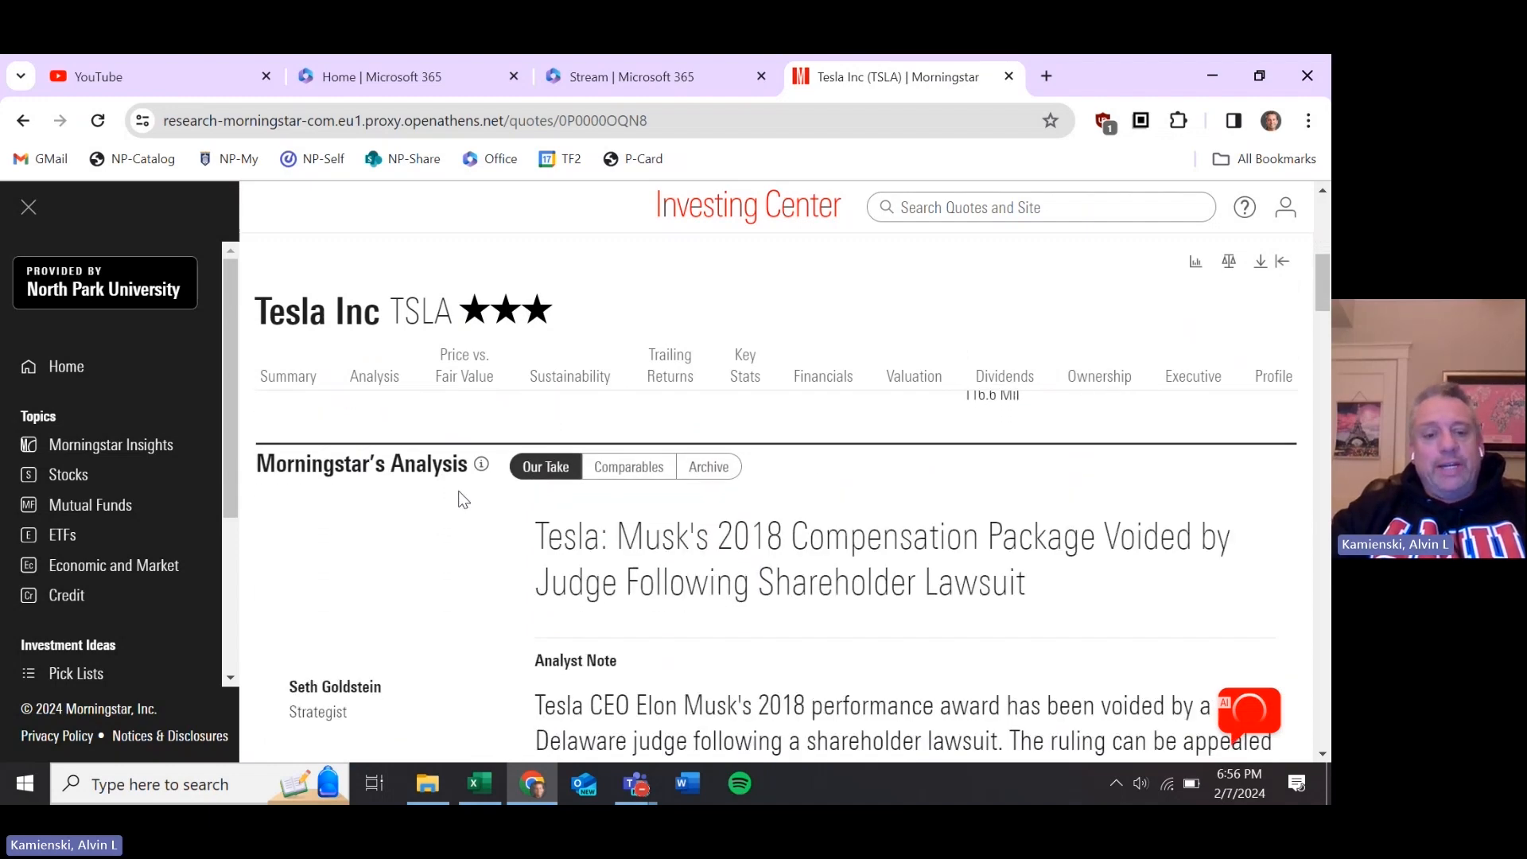
scroll(461, 498, "down", 2)
scroll(461, 498, "down", 5)
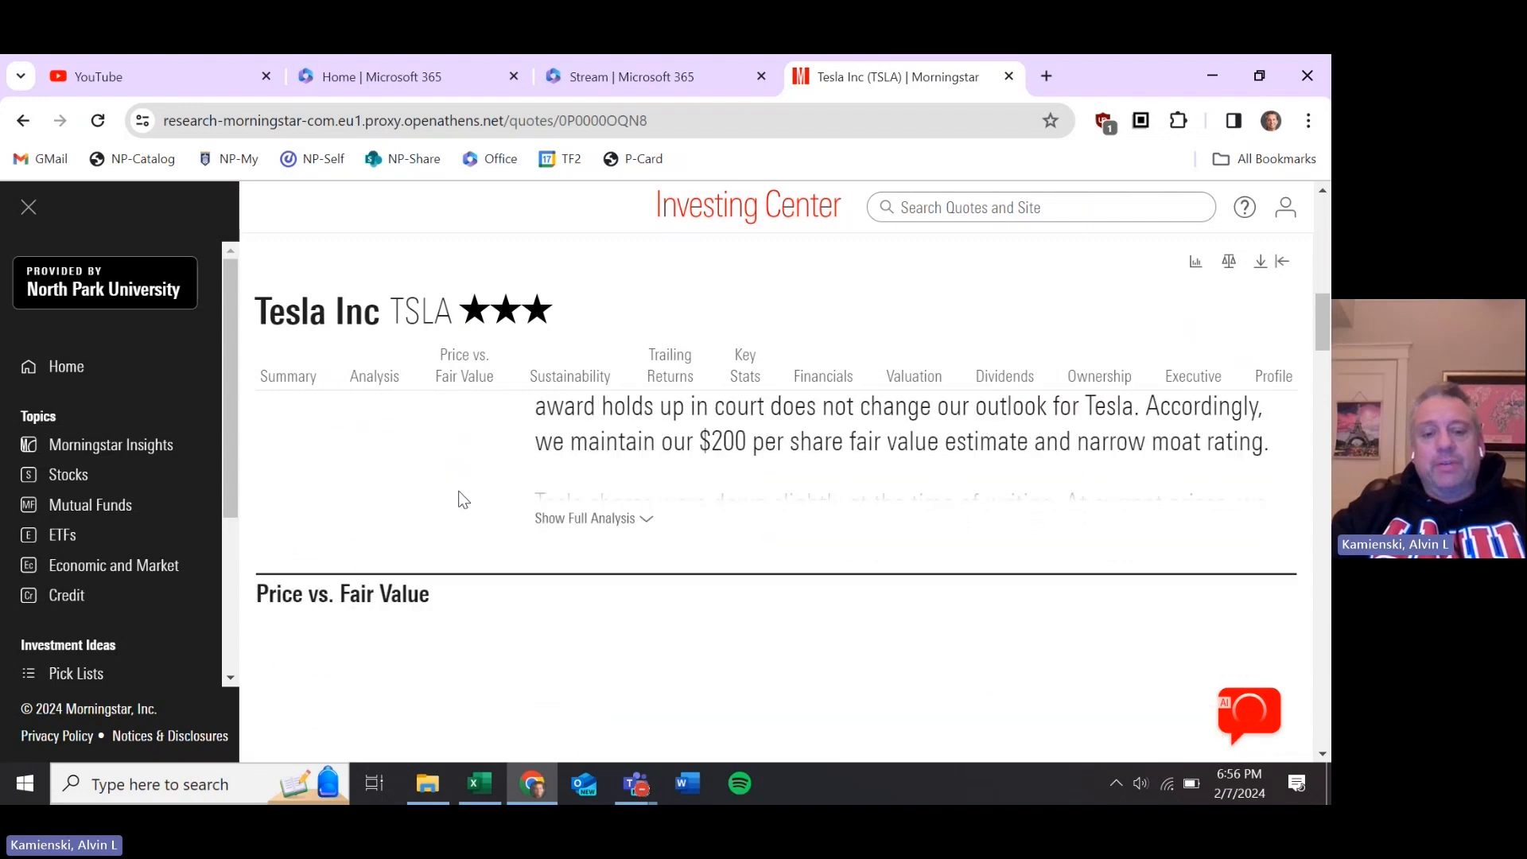
scroll(438, 521, "down", 3)
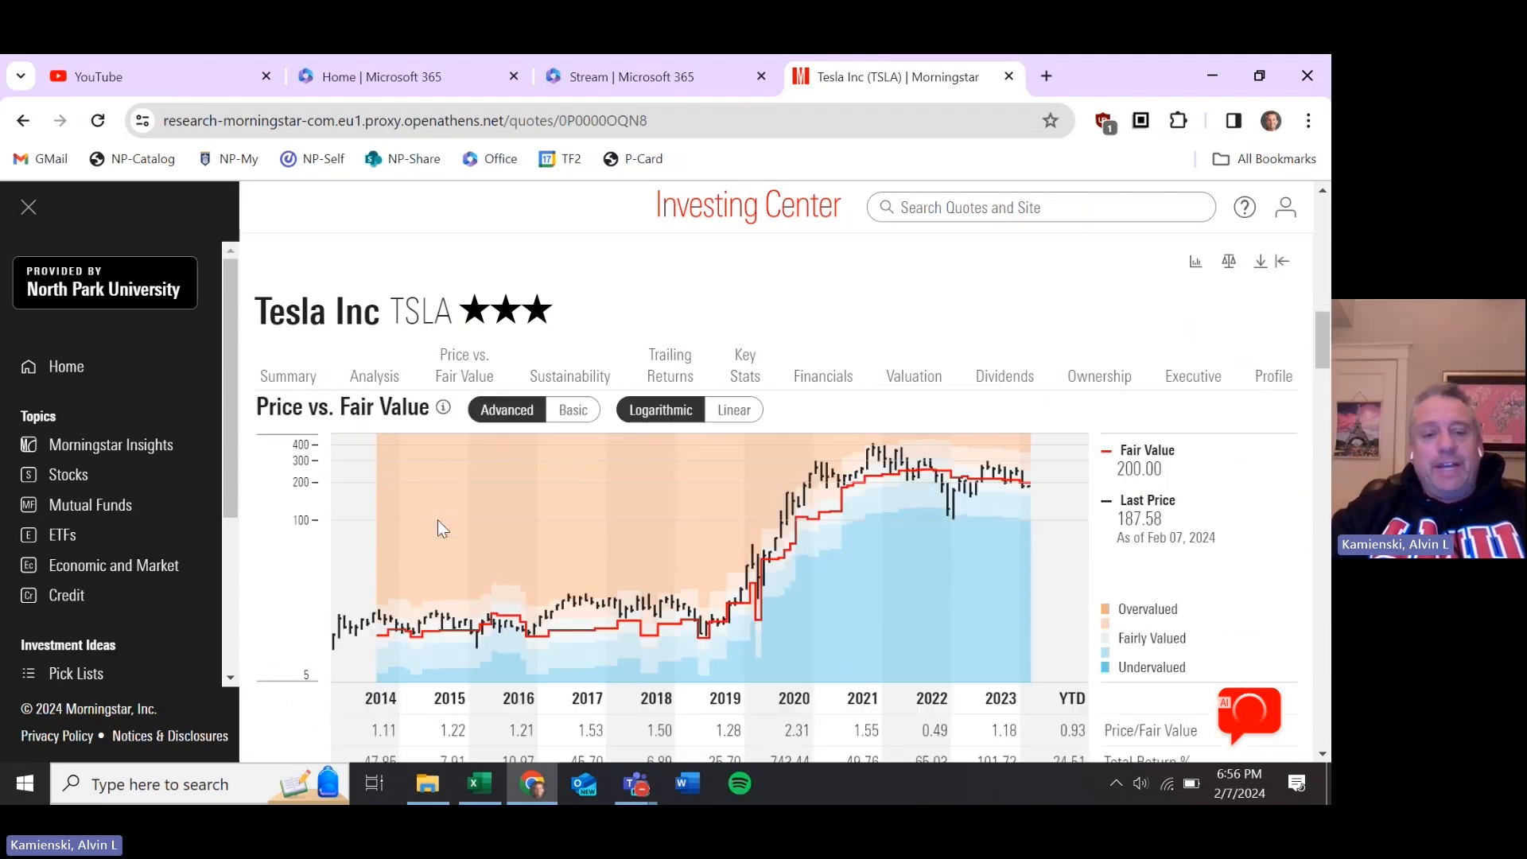
scroll(438, 521, "down", 3)
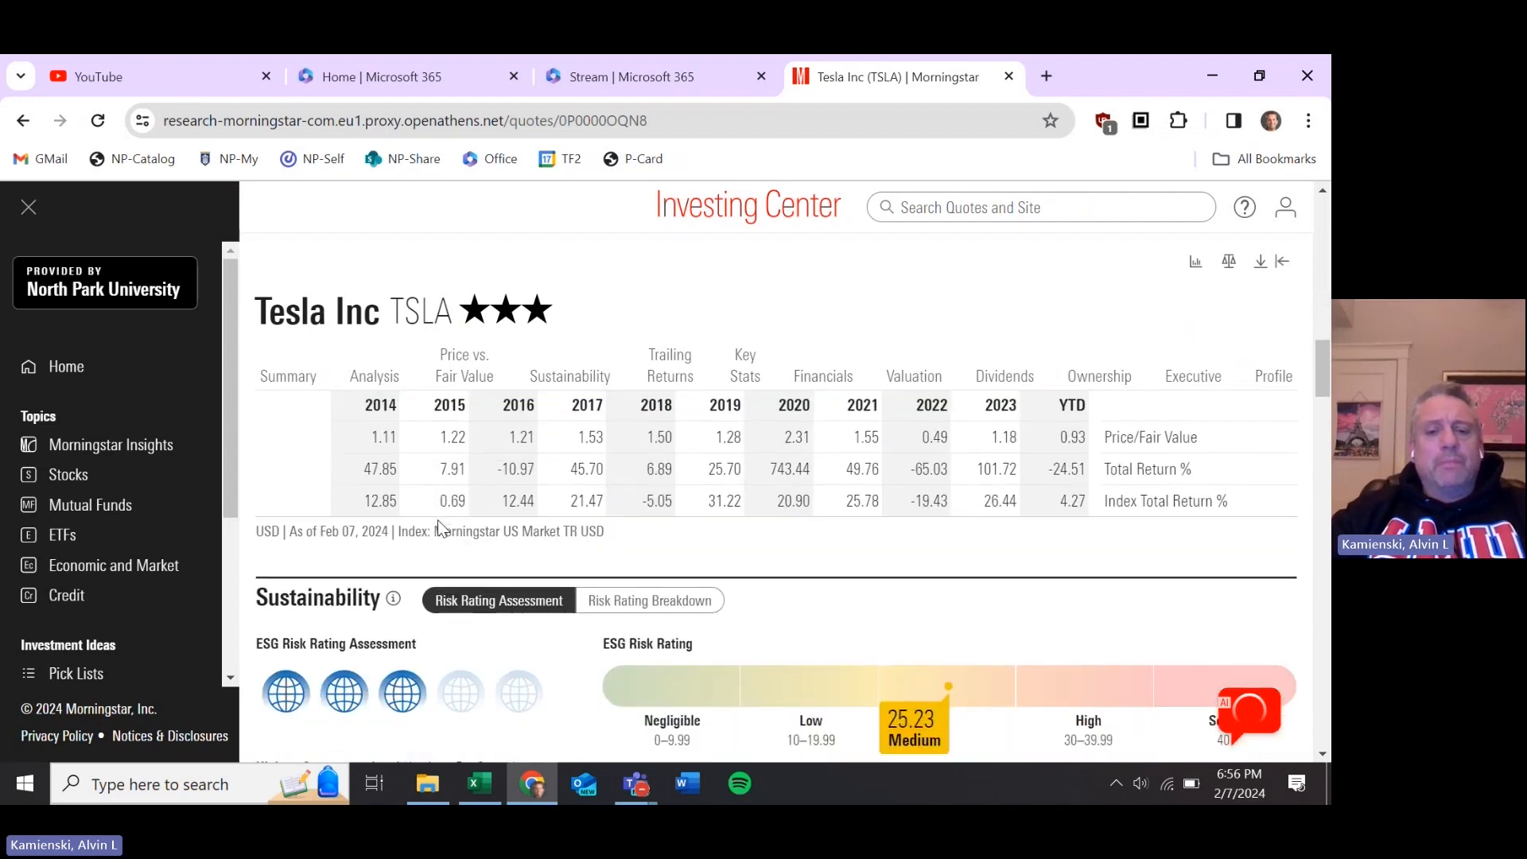
scroll(438, 526, "down", 2)
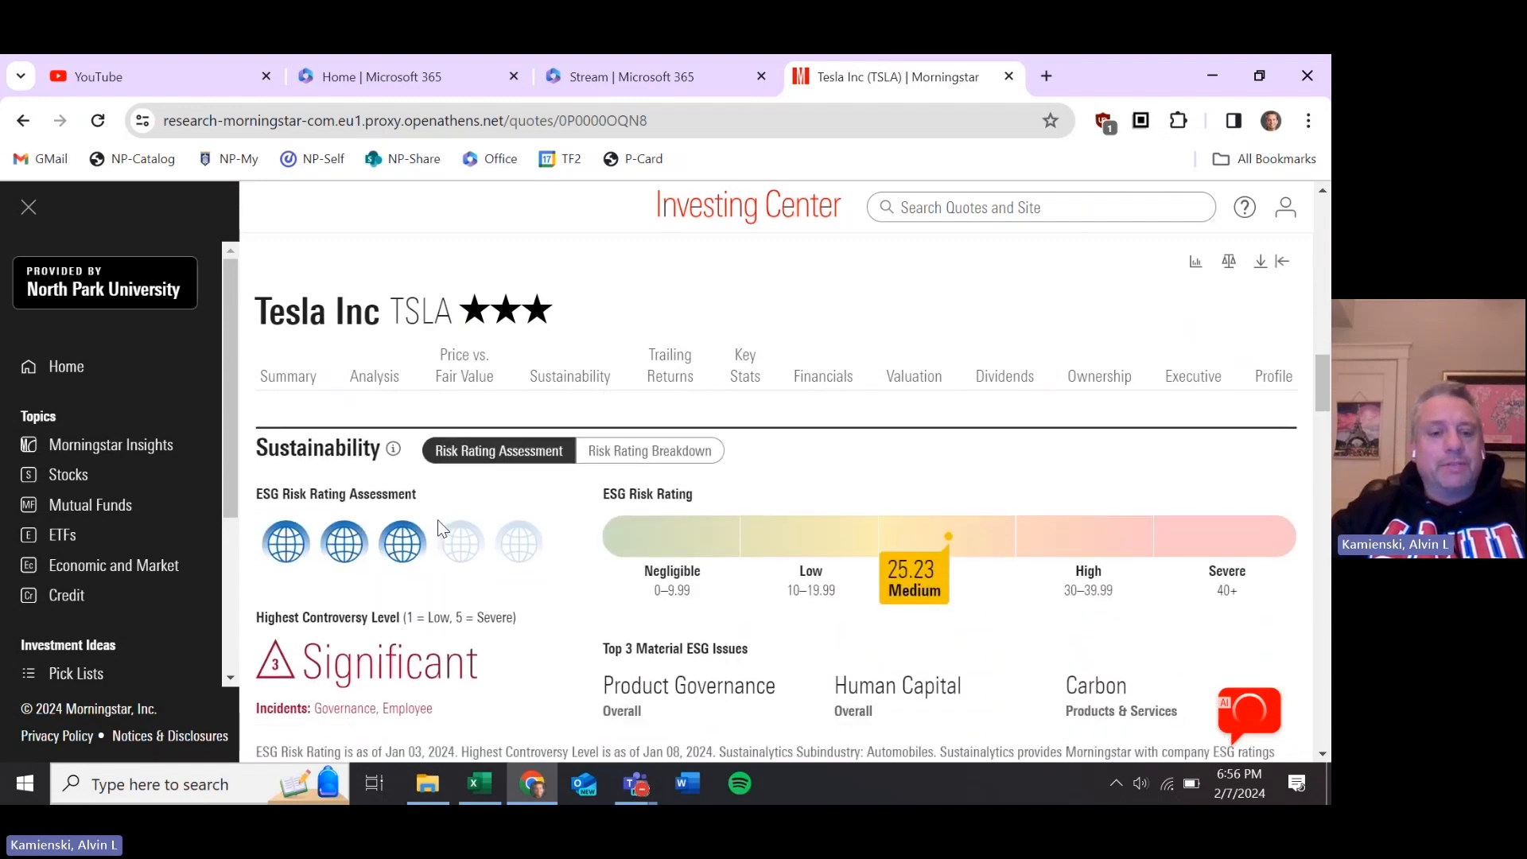
scroll(438, 521, "down", 4)
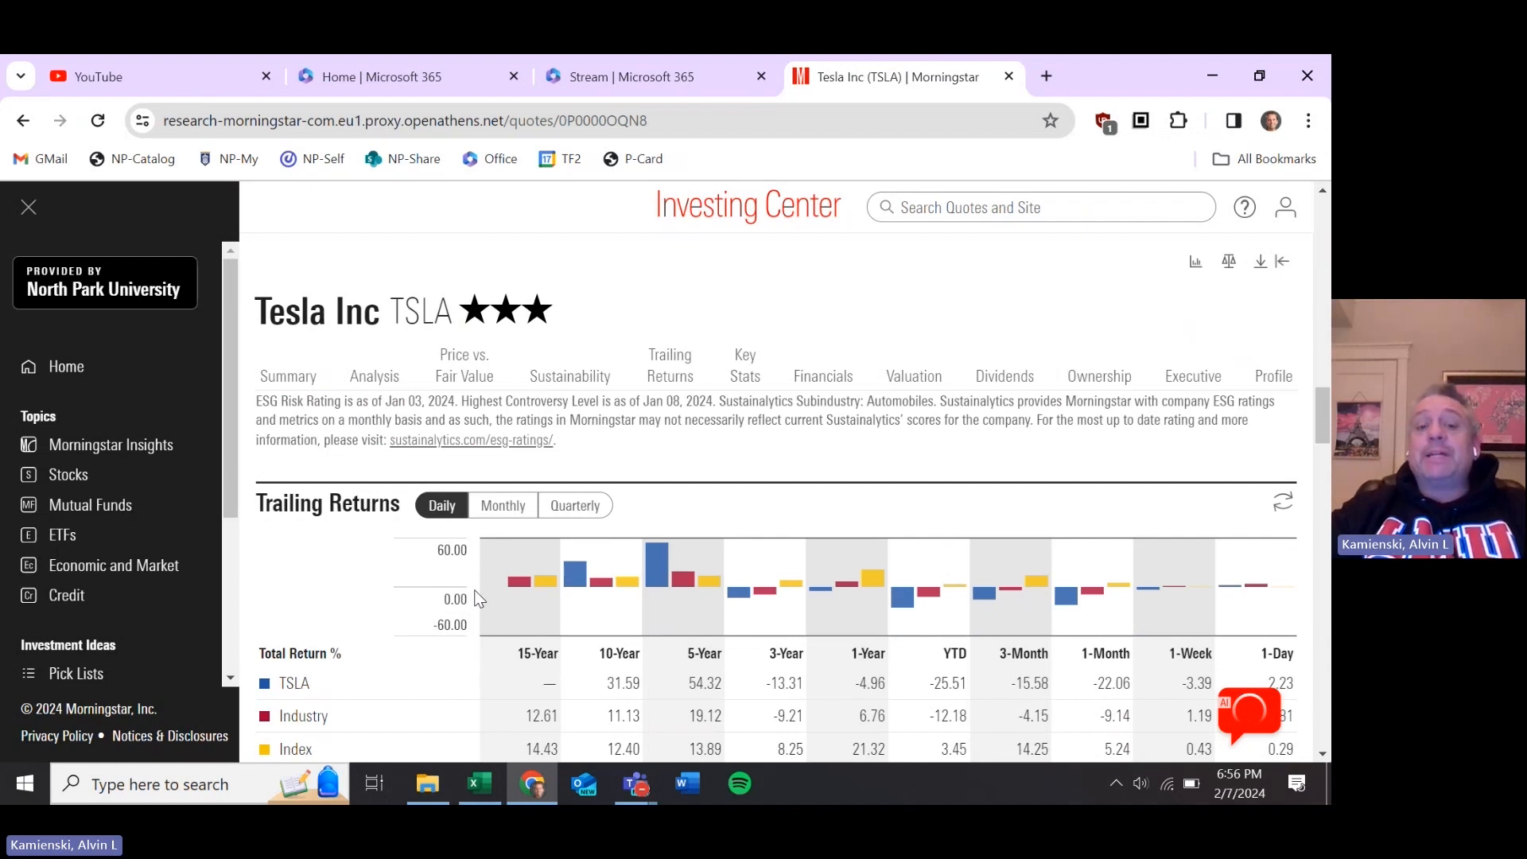
scroll(478, 599, "down", 5)
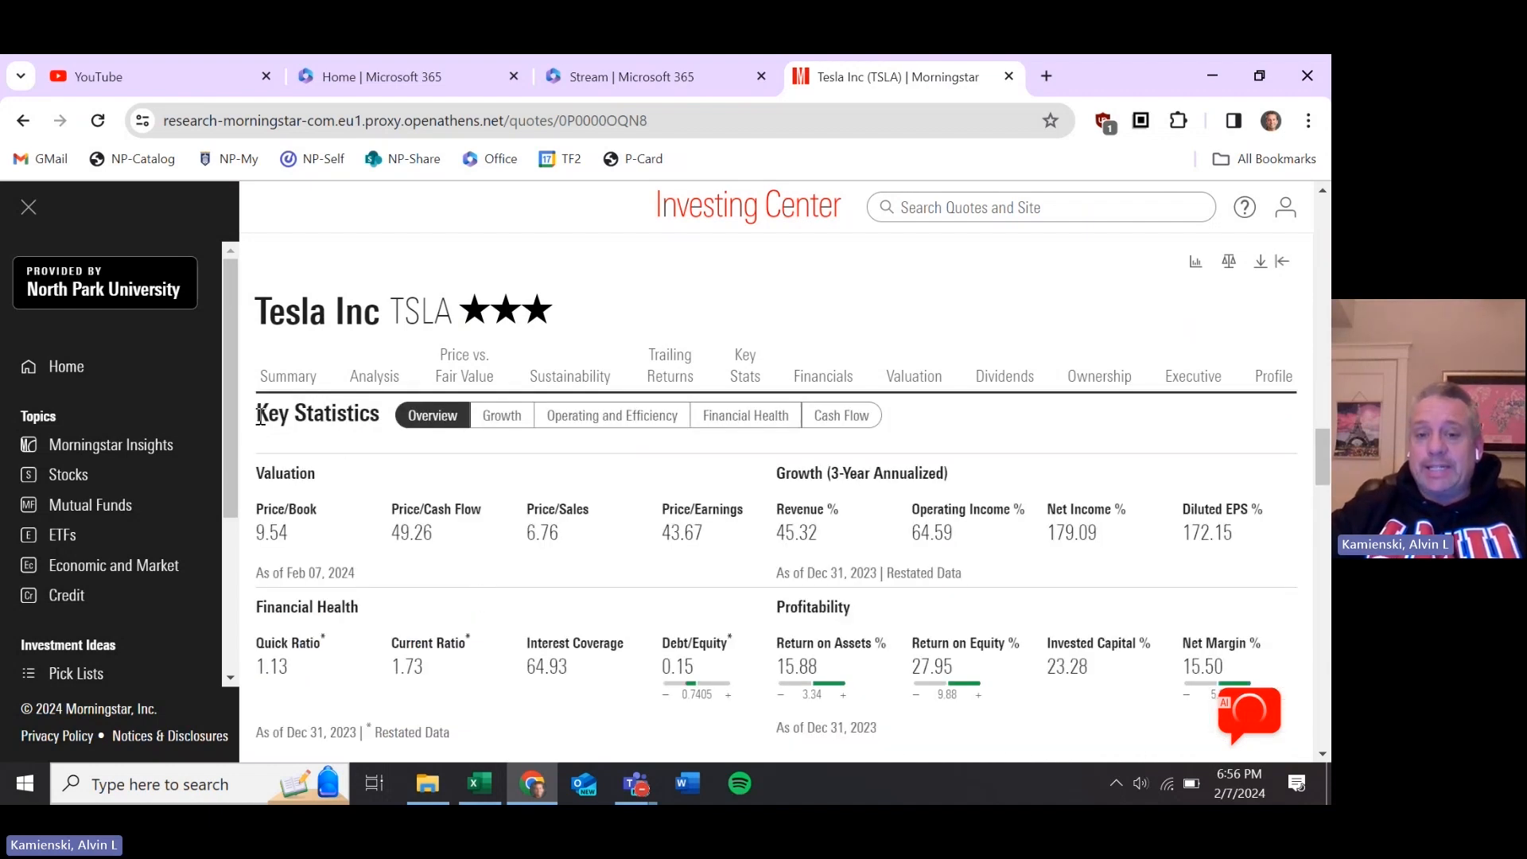
- Display Tesla's Financial Health key statistics, then switch to Excel and check which ratio rows the Analysis sheet uses
left_click(728, 432)
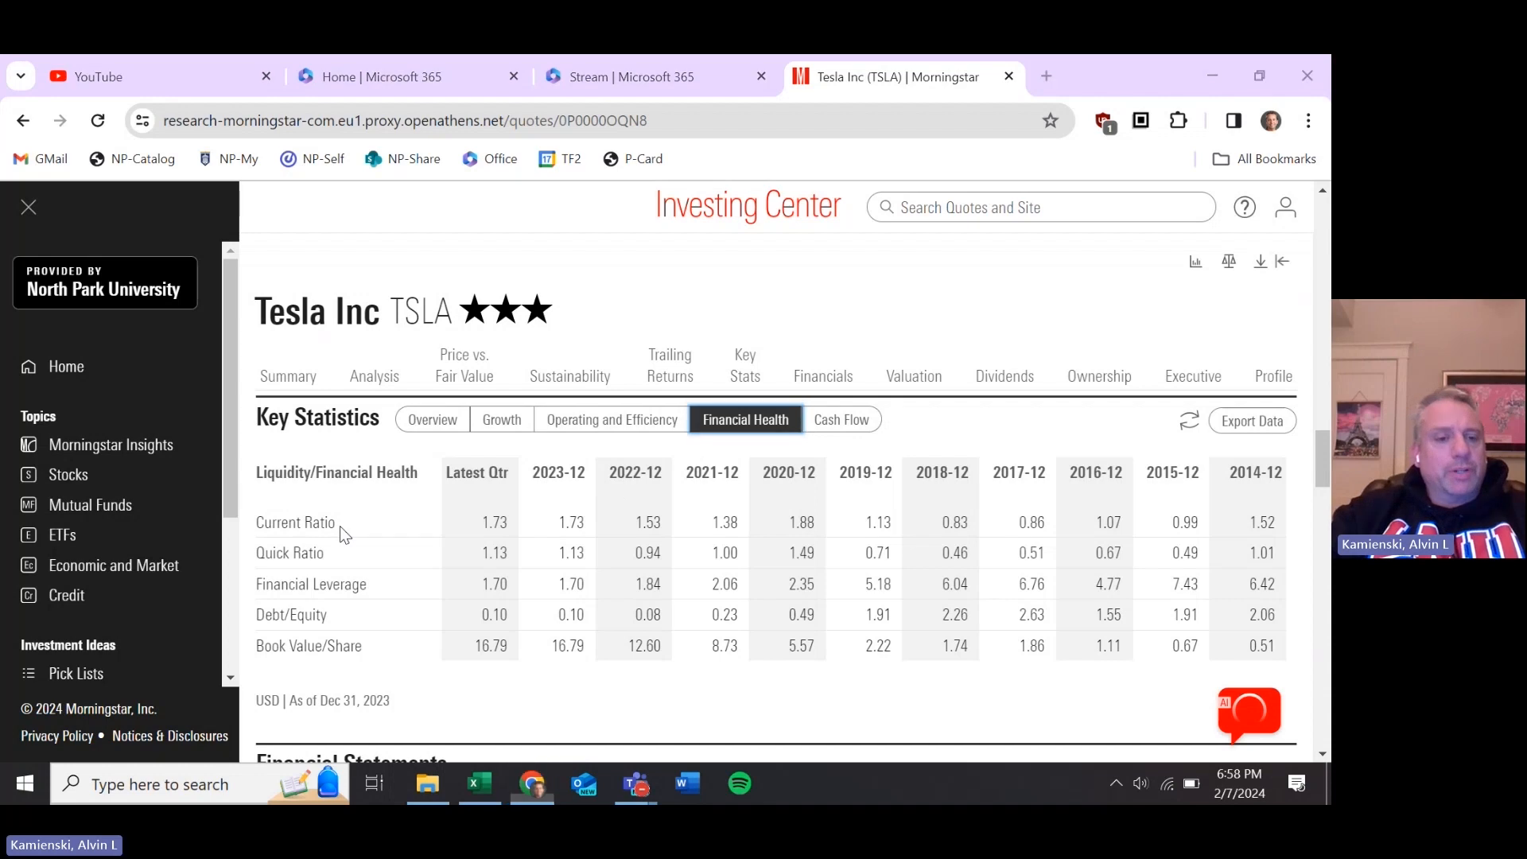
key("alt+Tab")
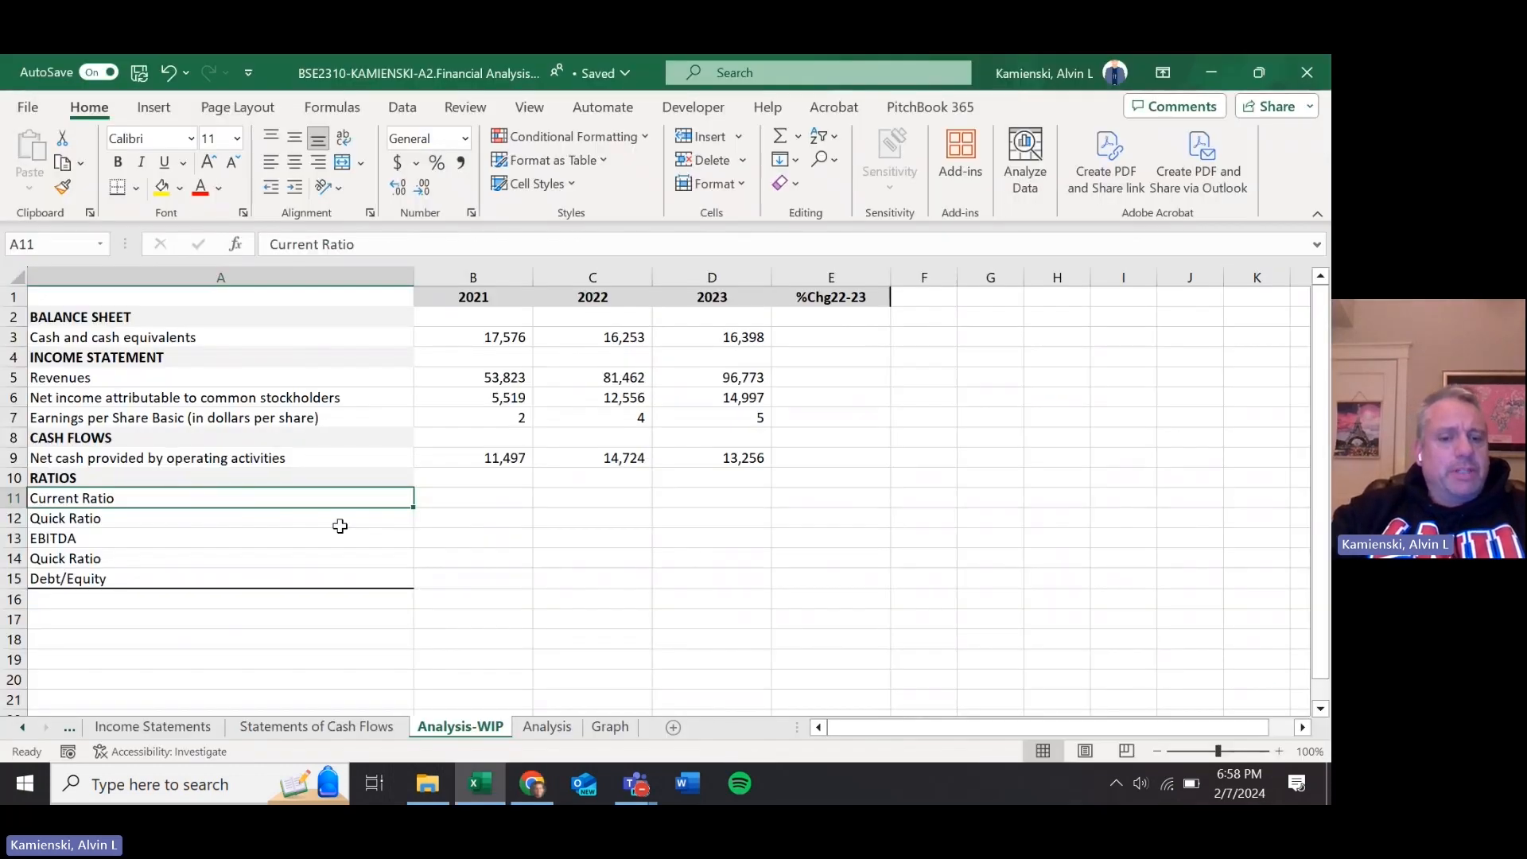
key("ctrl+Page_Down")
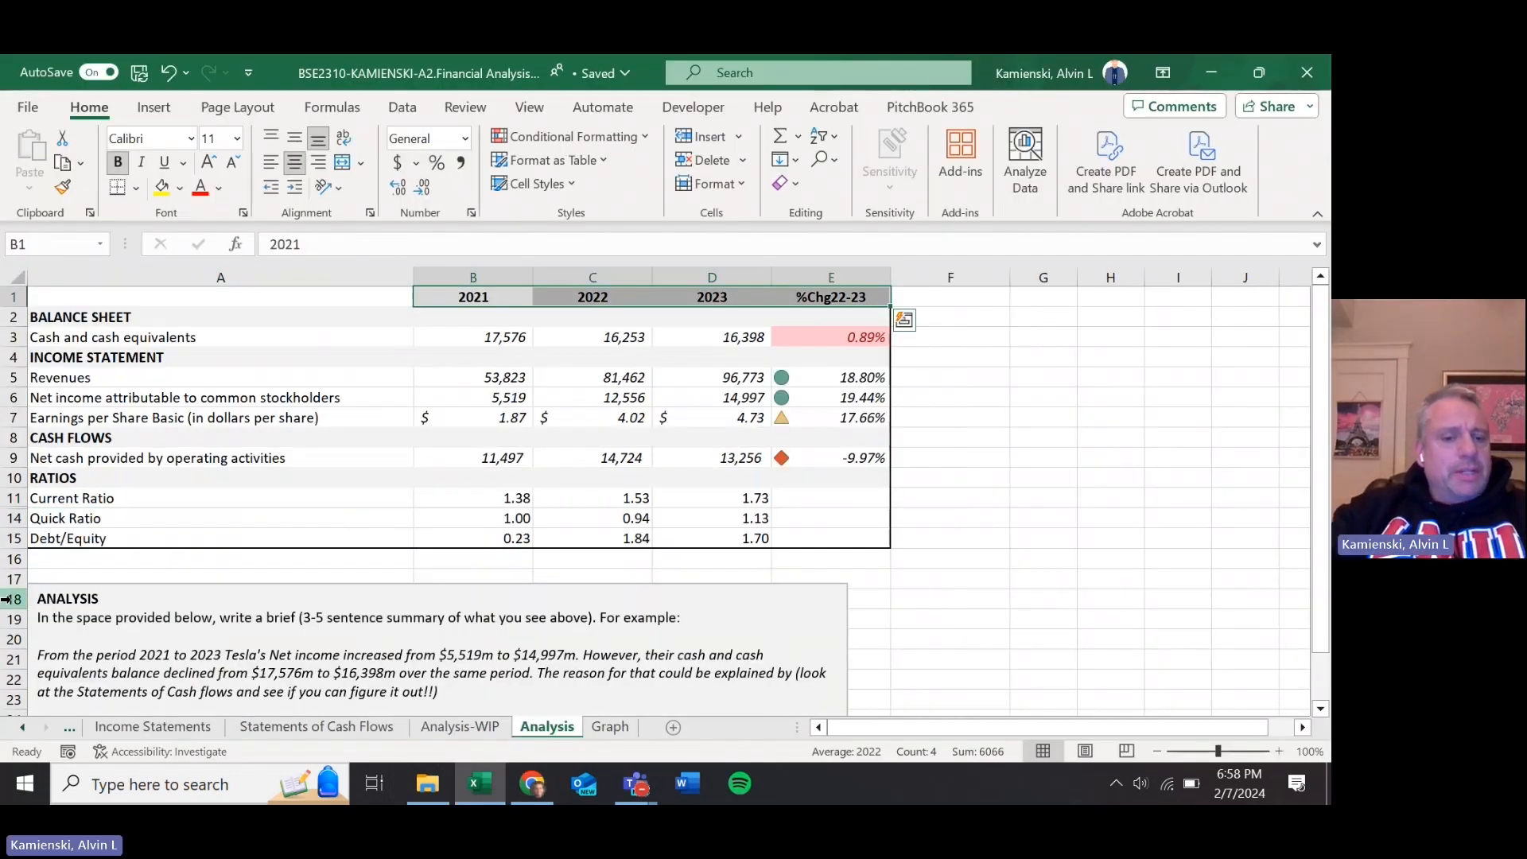
key("ctrl+Page_Up")
- On the Analysis-WIP sheet, clear the EBITDA label in A13 and the duplicate Quick Ratio label in A14
left_click(125, 518)
key("Down")
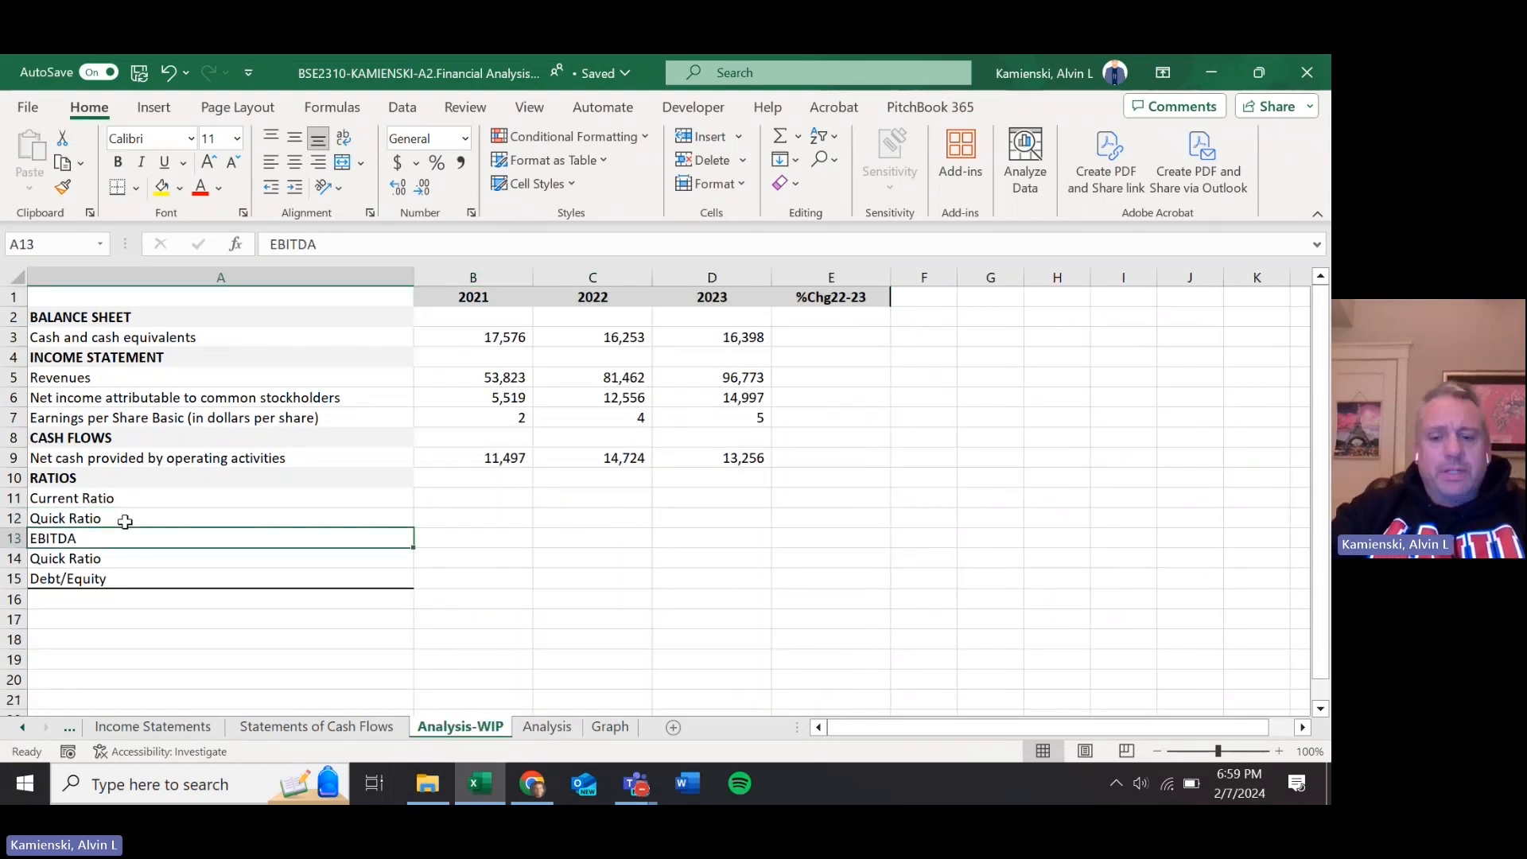
key("Delete")
key("Down")
key("Delete")
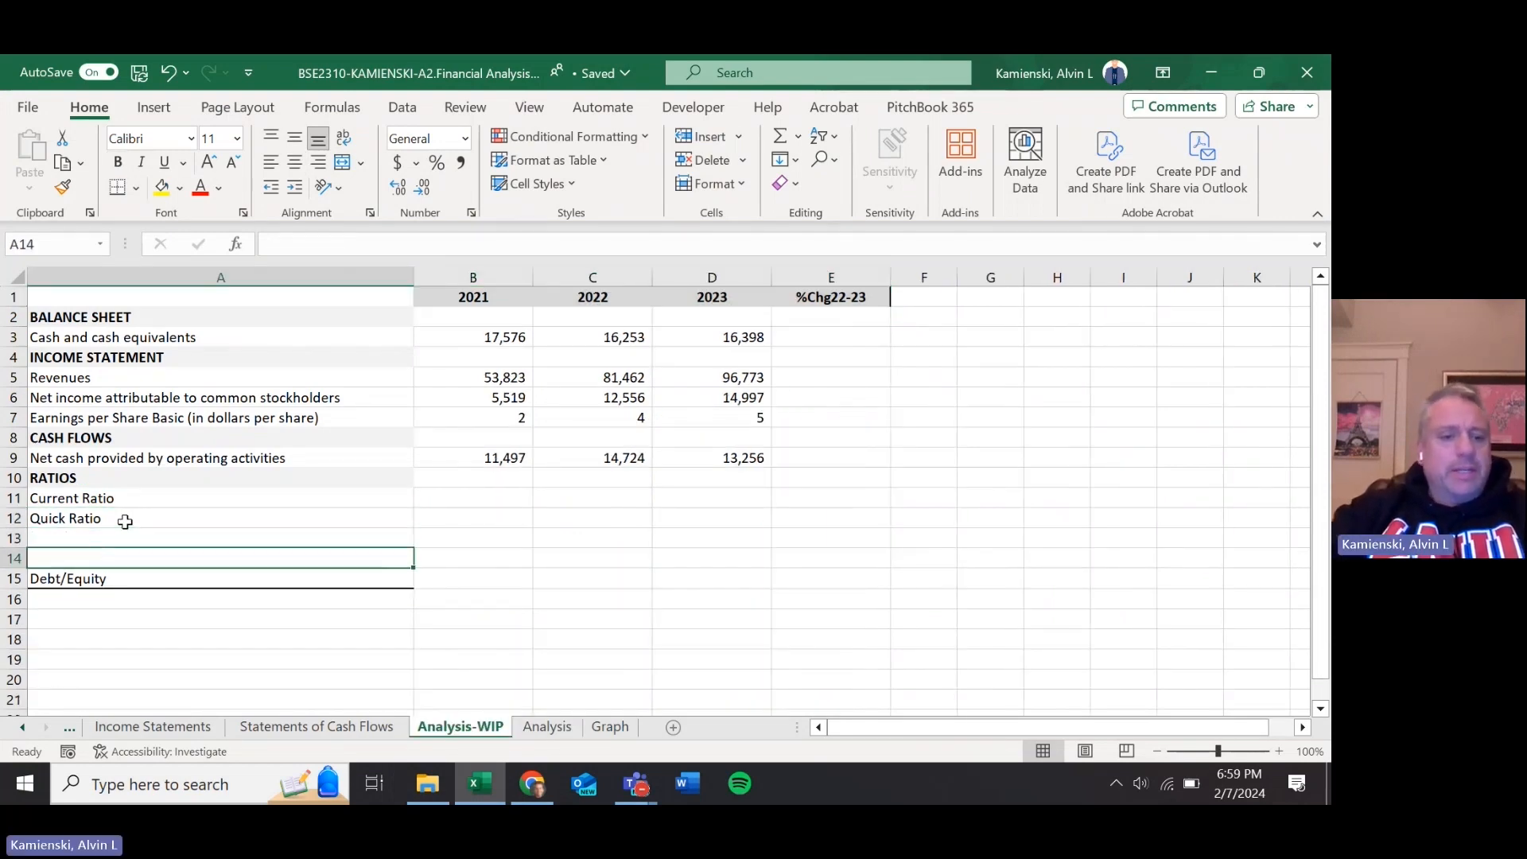
- Move the Debt/Equity label from A15 up to A13, directly under Quick Ratio
key("Down")
key("ctrl+c")
key("Up")
key("Up")
key("ctrl+v")
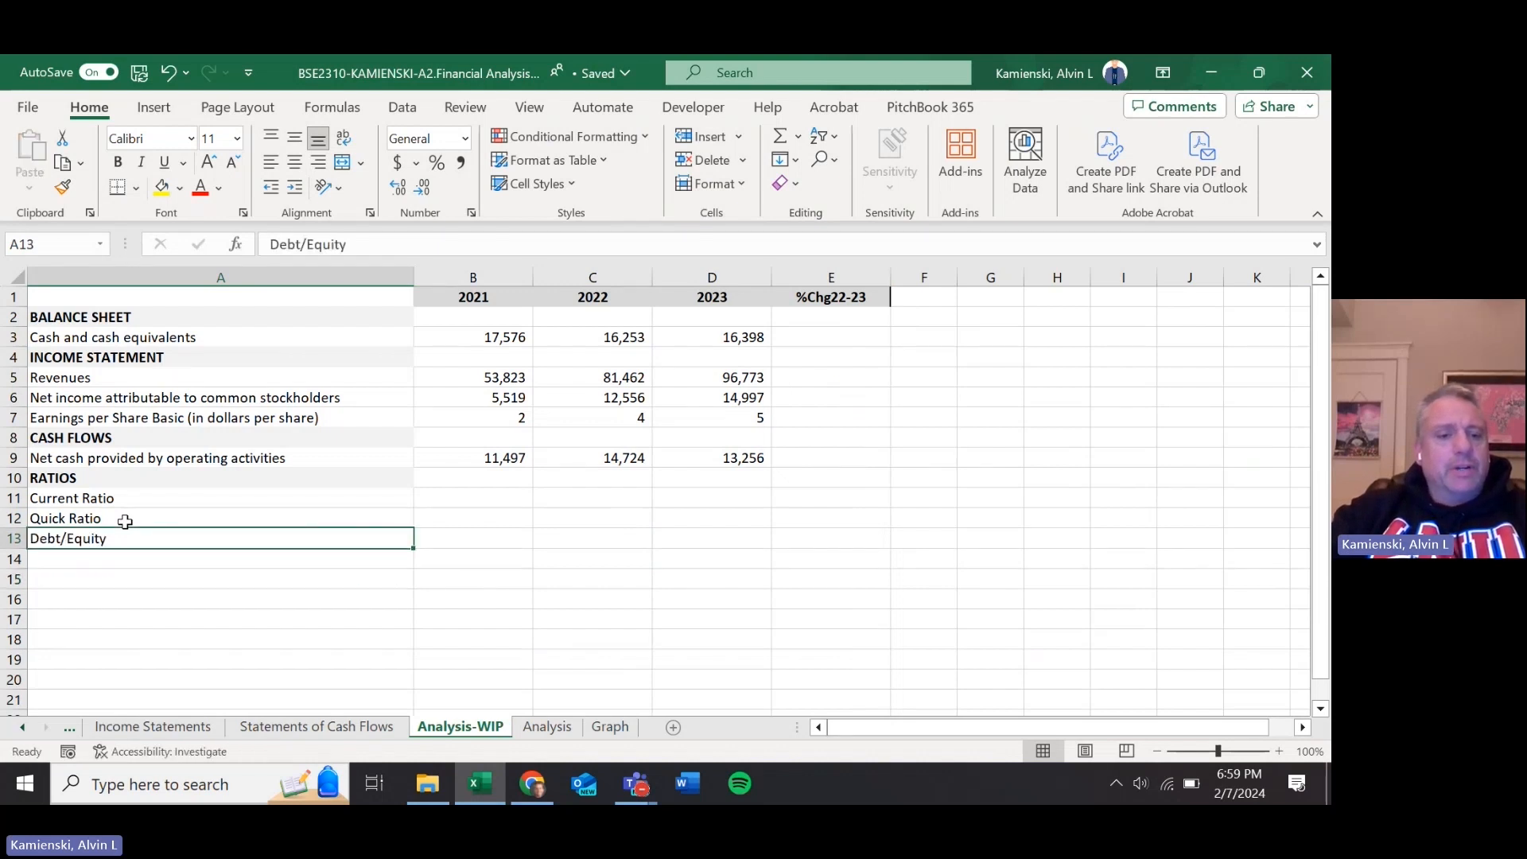
- Look up Tesla's Current Ratio in Morningstar's Financial Health table and enter 1.53 in cell B11
key("Down")
key("Down")
key("Up")
key("Up")
key("Up")
key("Up")
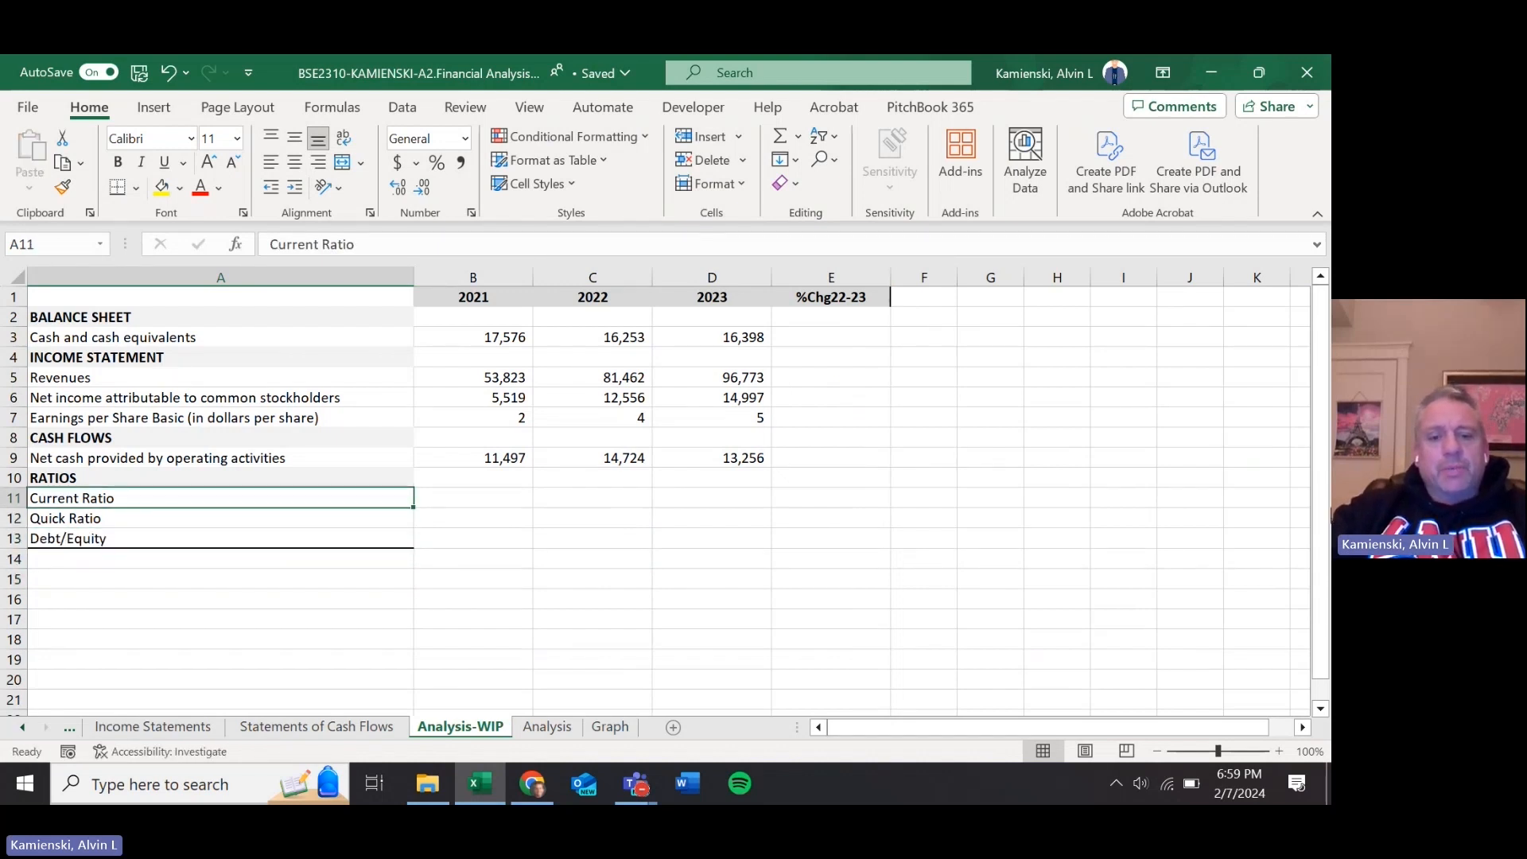
key("Right")
key("Left")
key("Right")
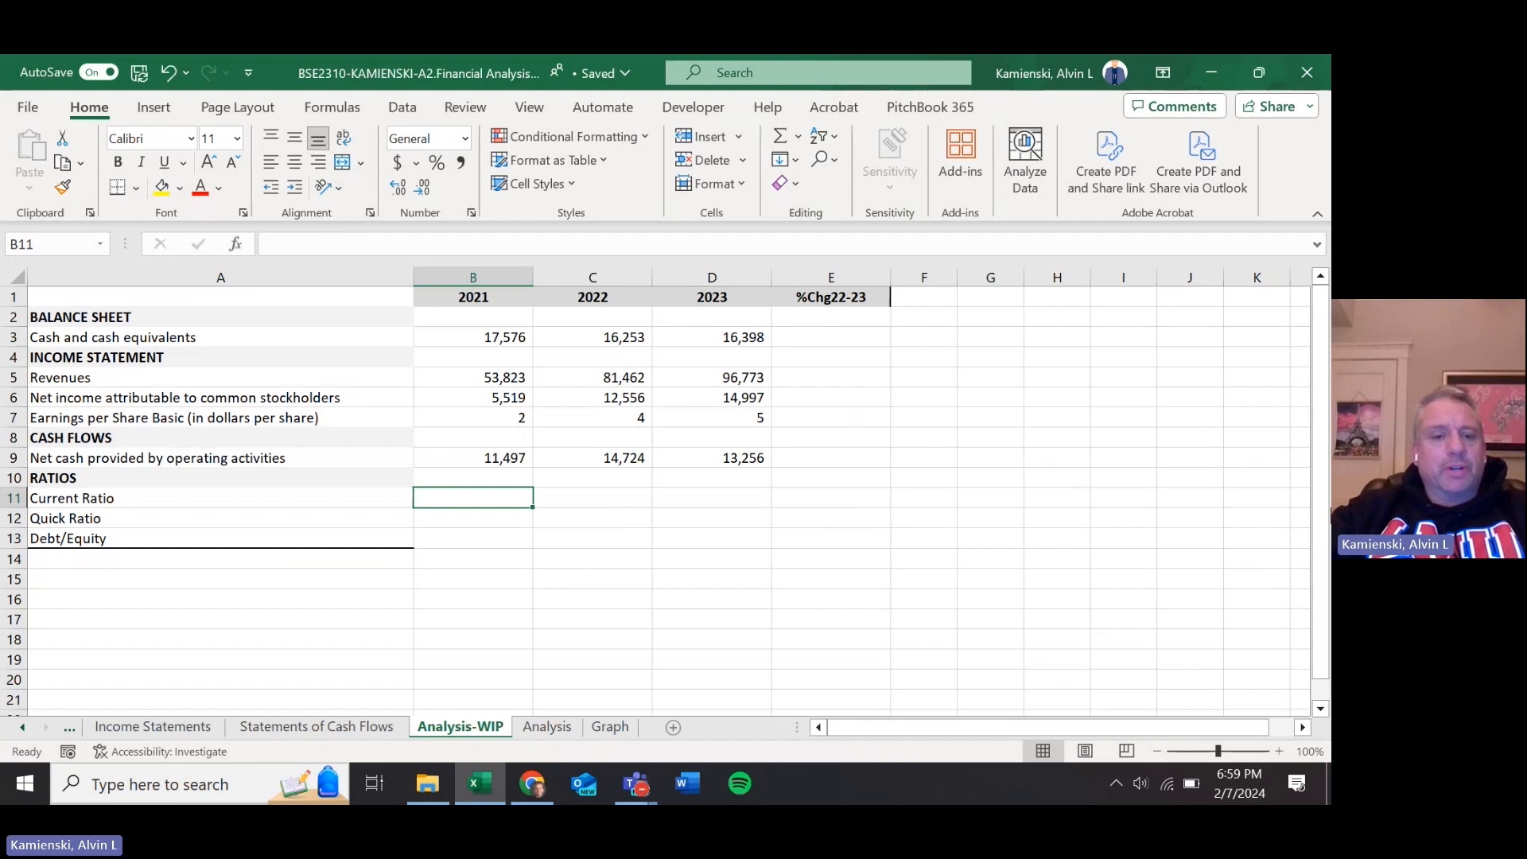
key("alt+Tab")
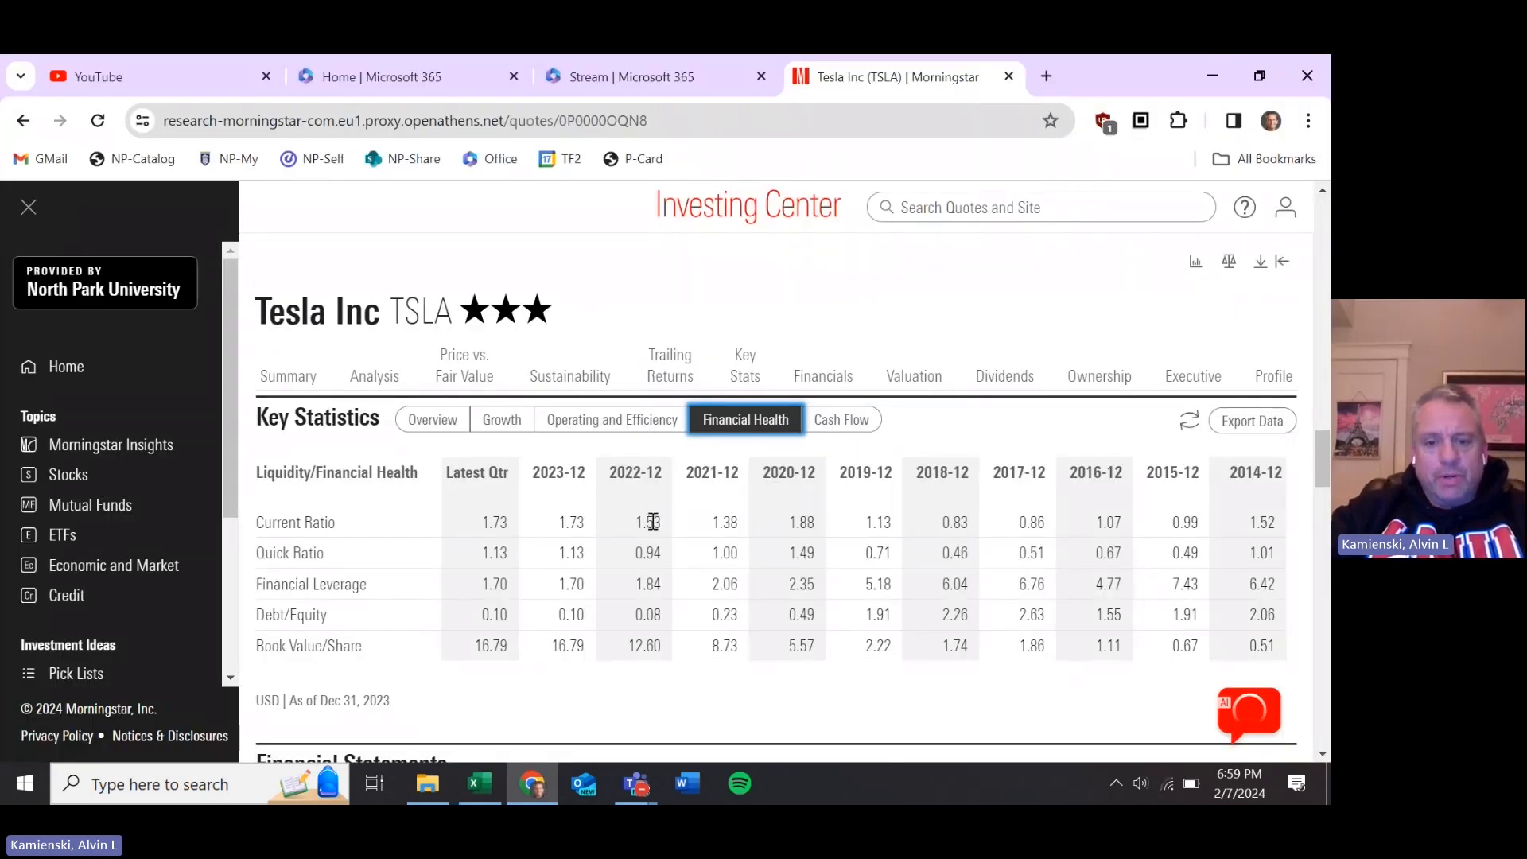
key("alt+Tab")
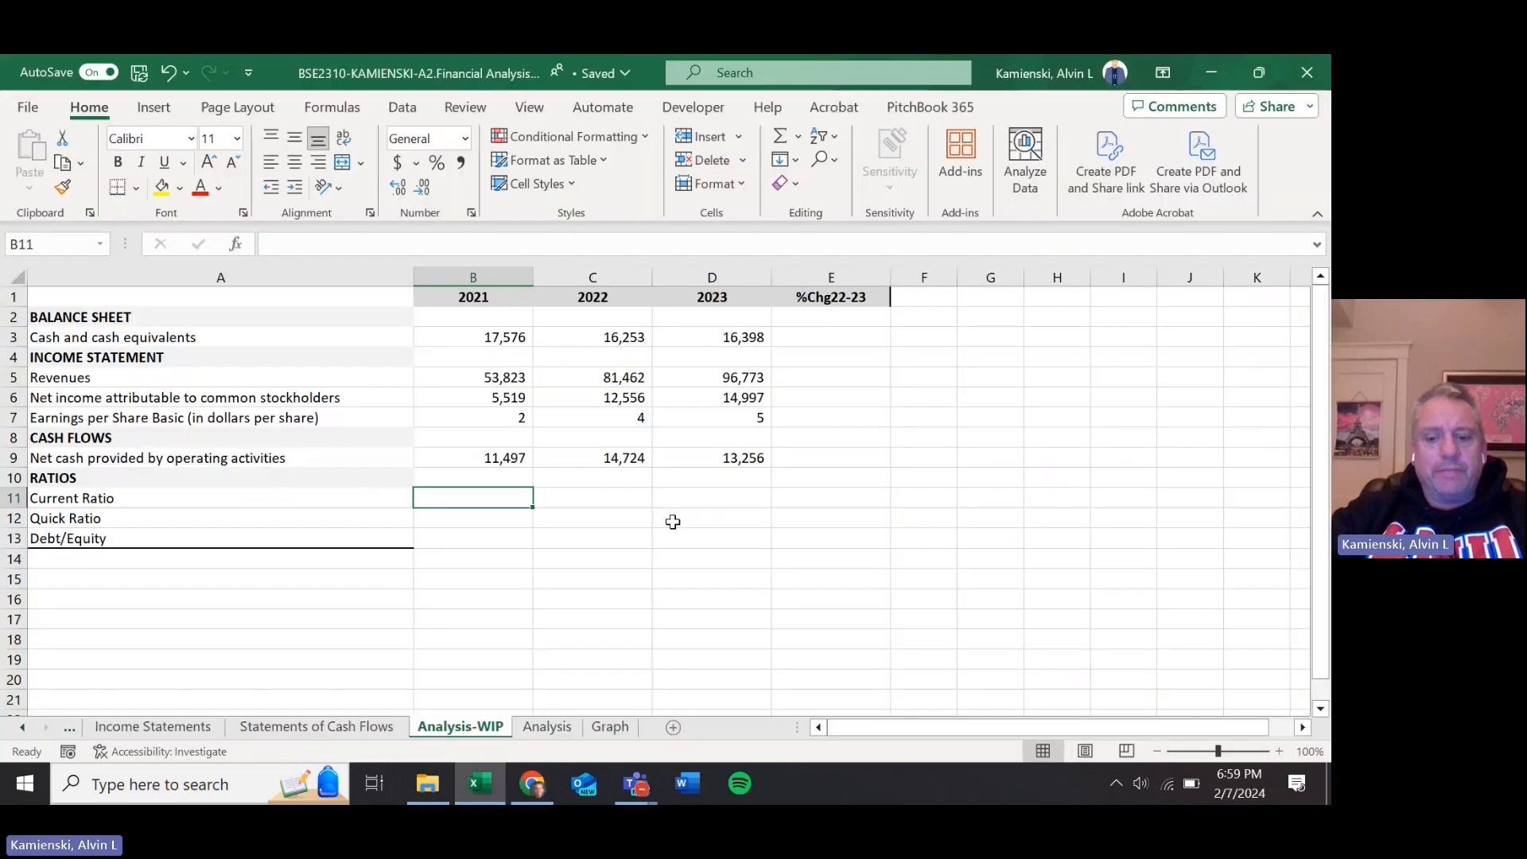
type("1.53")
key("Return")
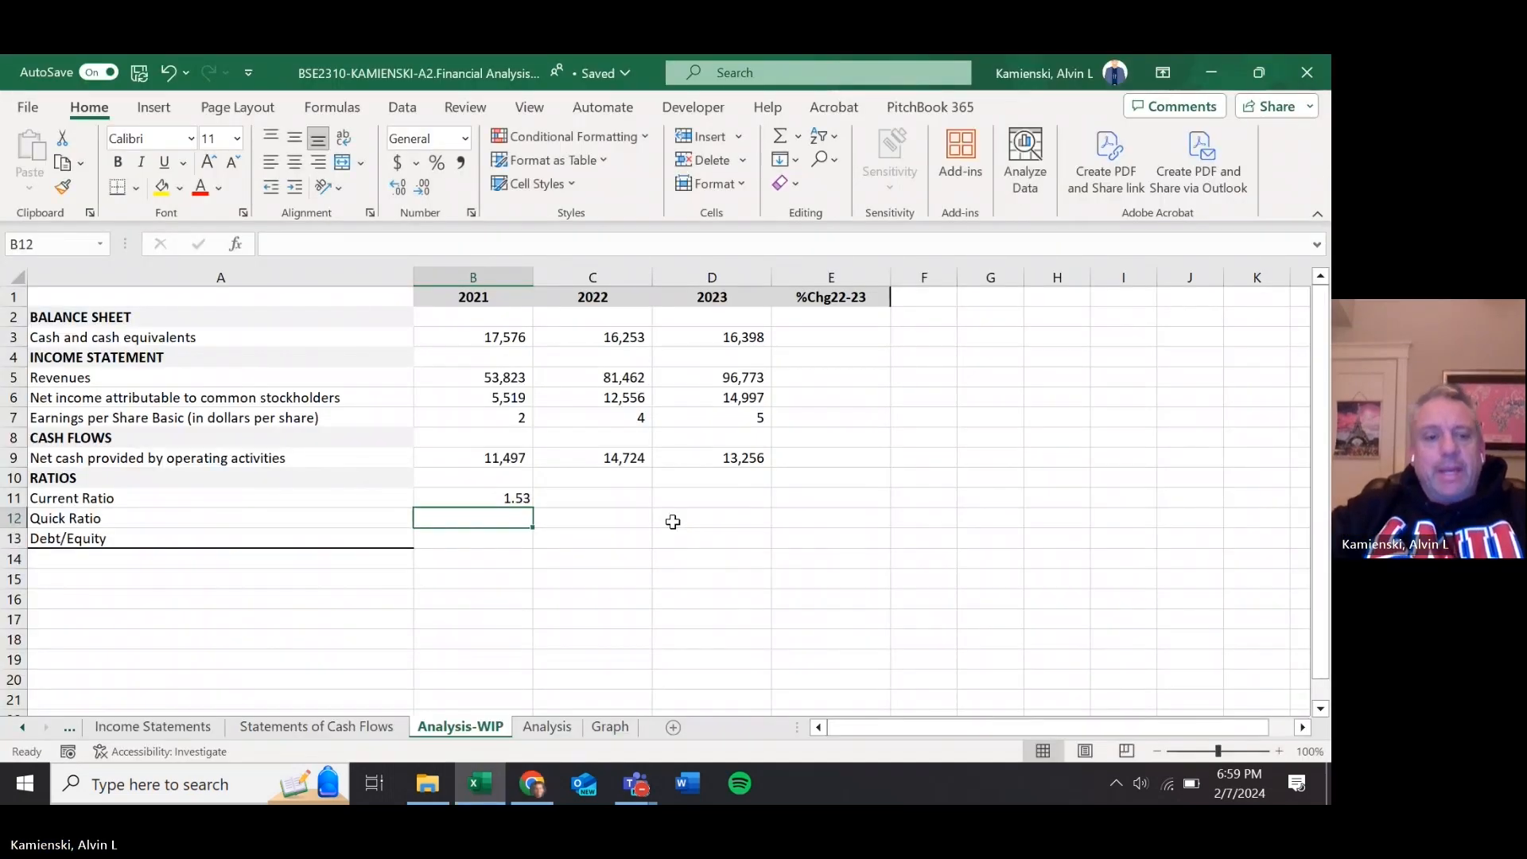
- Recheck the ratio's year in Morningstar and move the Current Ratio value from B11 to the 2022 column, C11
key("alt+Tab")
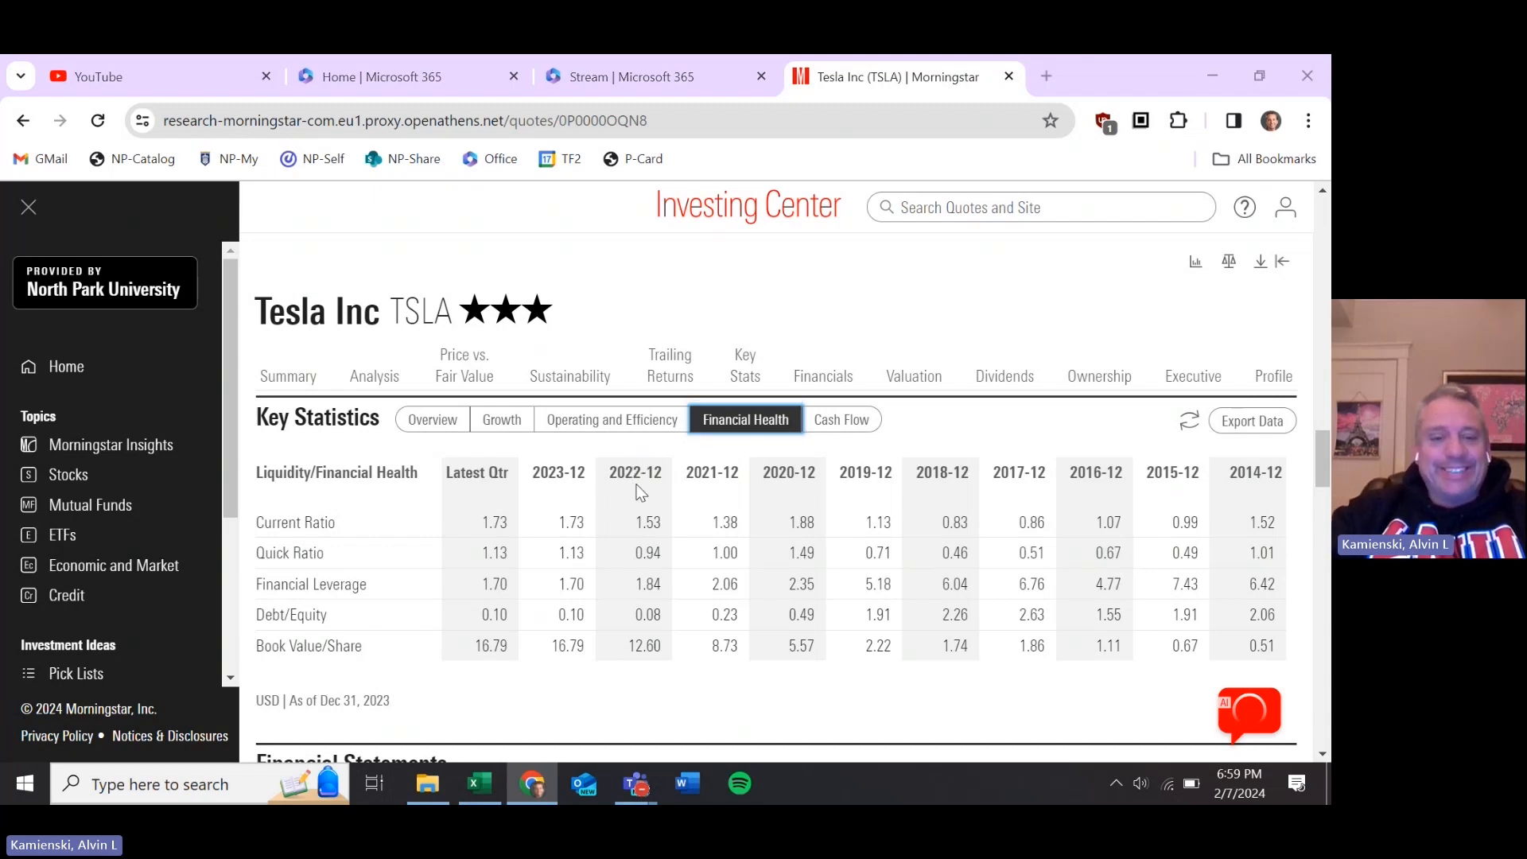
key("alt+Tab")
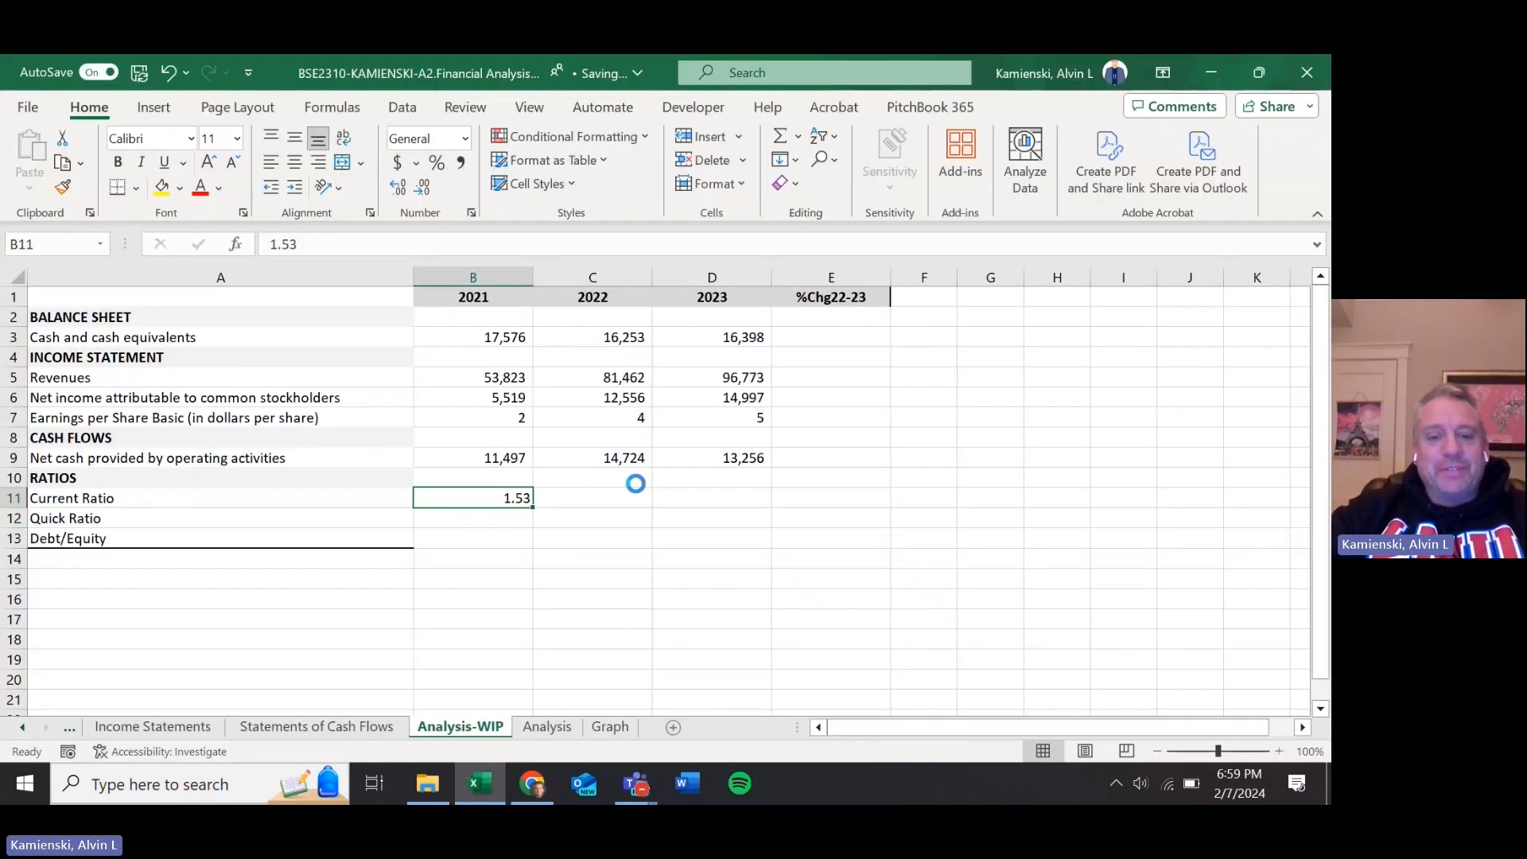
left_click_drag(471, 490, 590, 494)
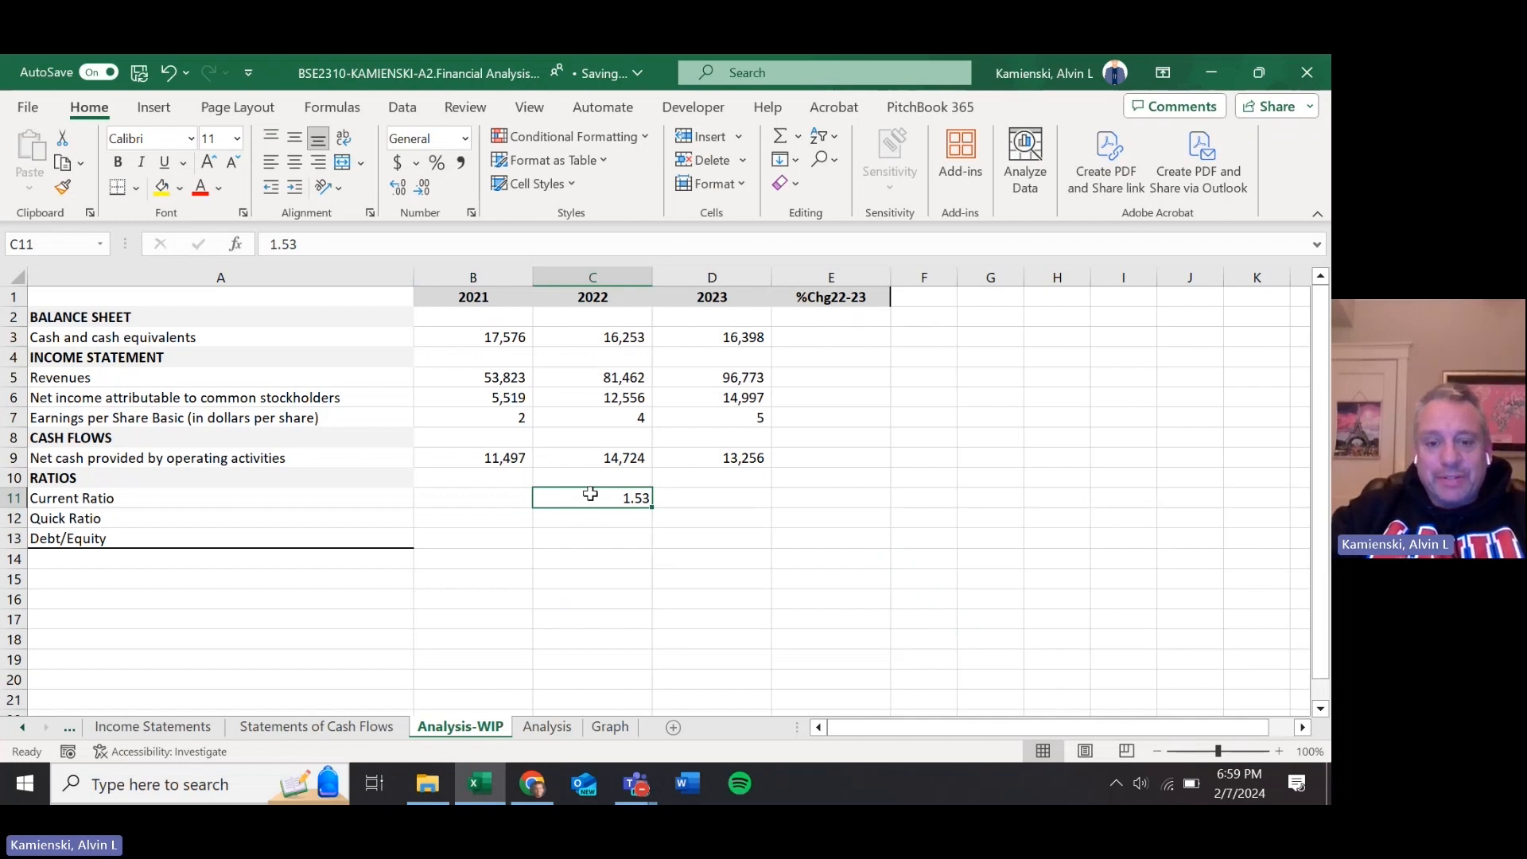
- Look up the 2021 Current Ratio in Morningstar and enter 1.38 in cell B11
key("alt+Tab")
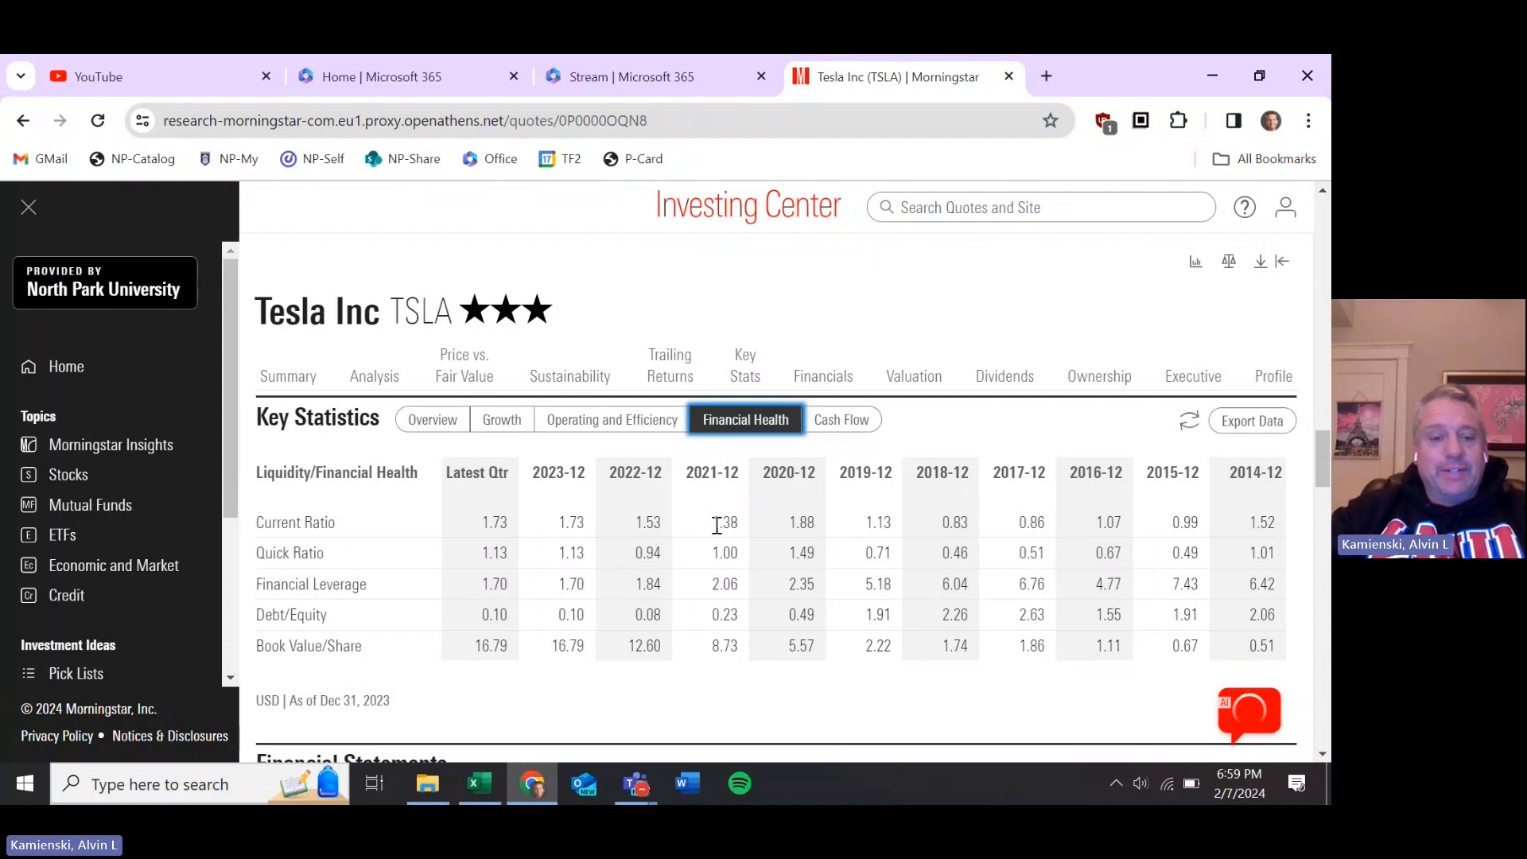
key("alt+Tab")
key("Left")
type("1.")
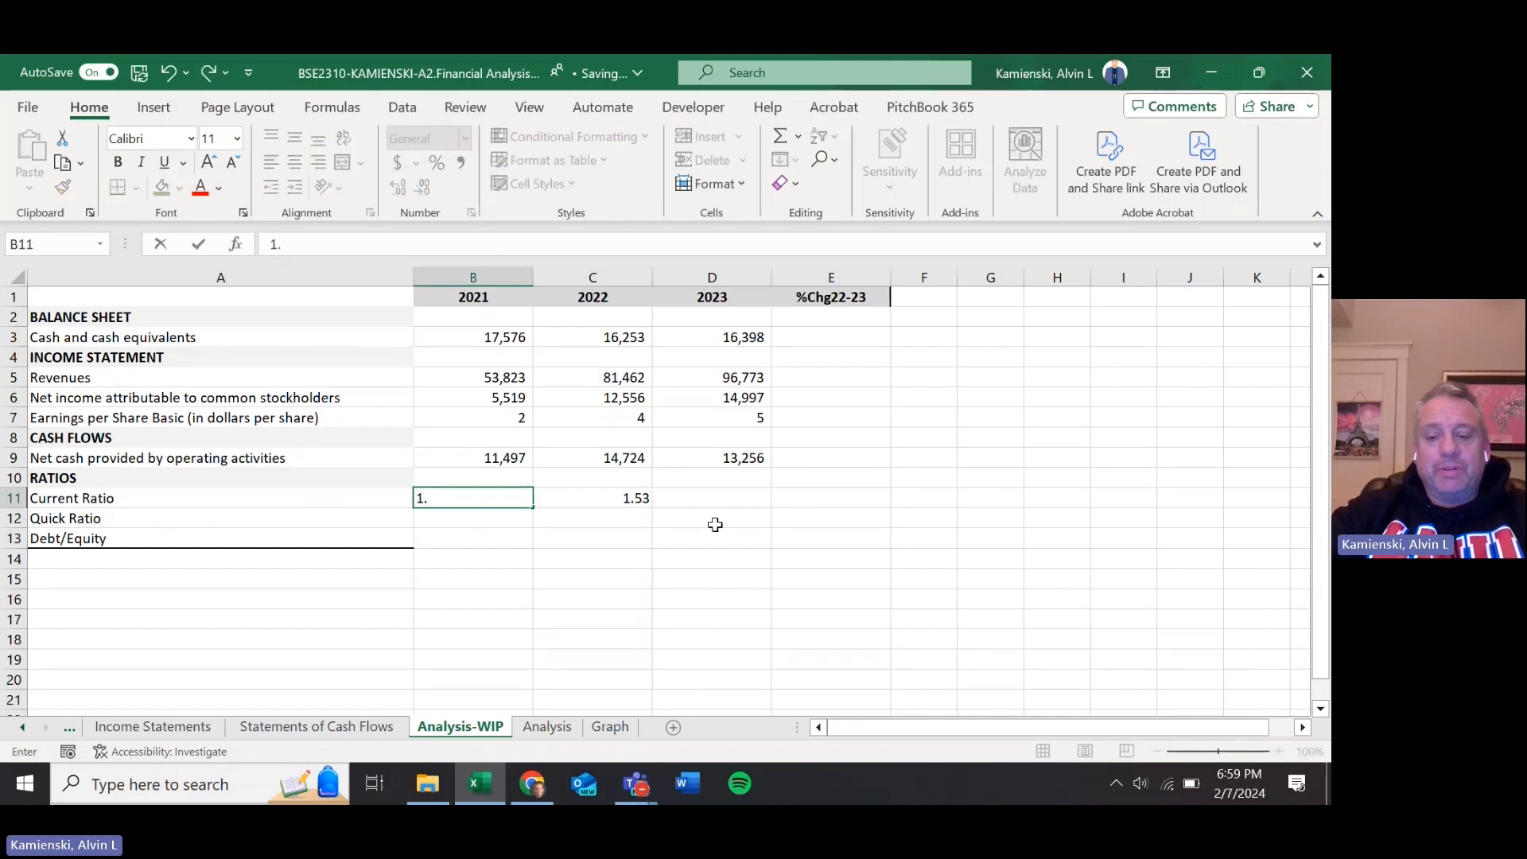
type("38")
key("Return")
key("Up")
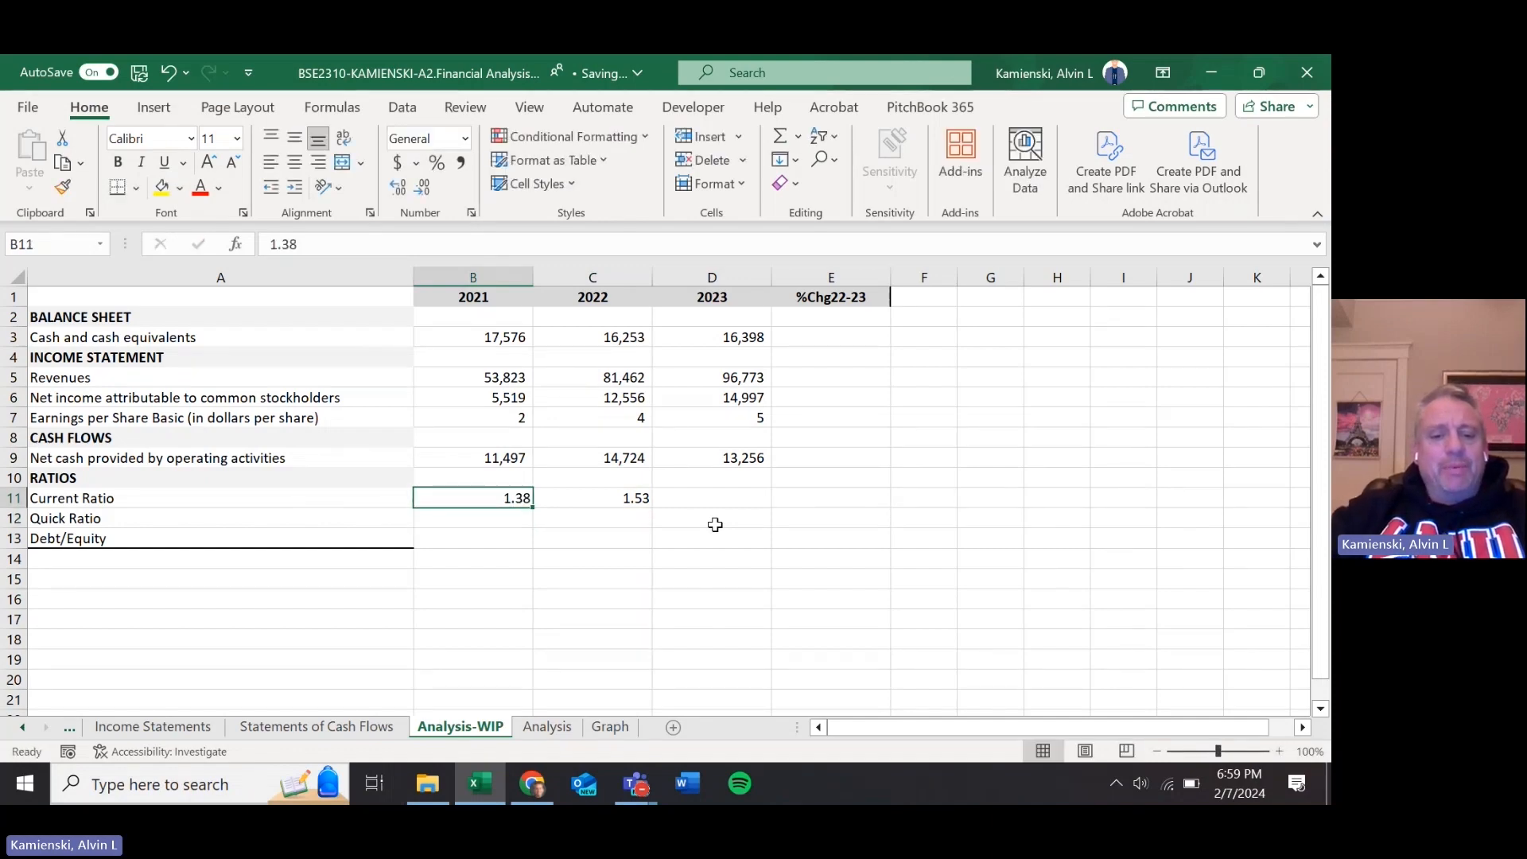
- Copy the ratio values in B11:D15 of the Analysis sheet and paste them at B11 on Analysis-WIP
key("ctrl+Page_Down")
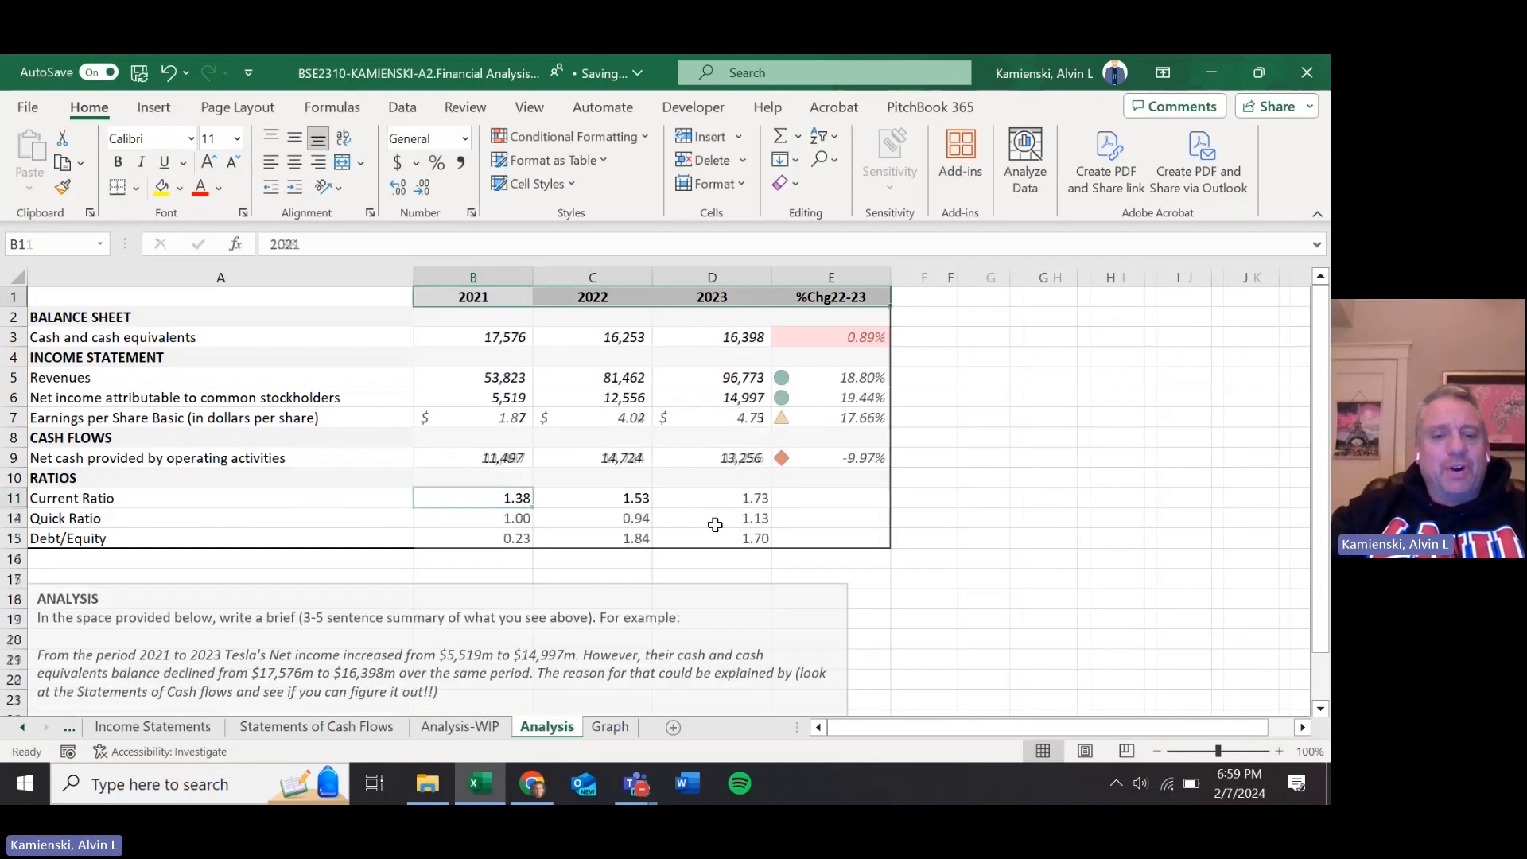
key("Down")
key("Down")
key("Down")
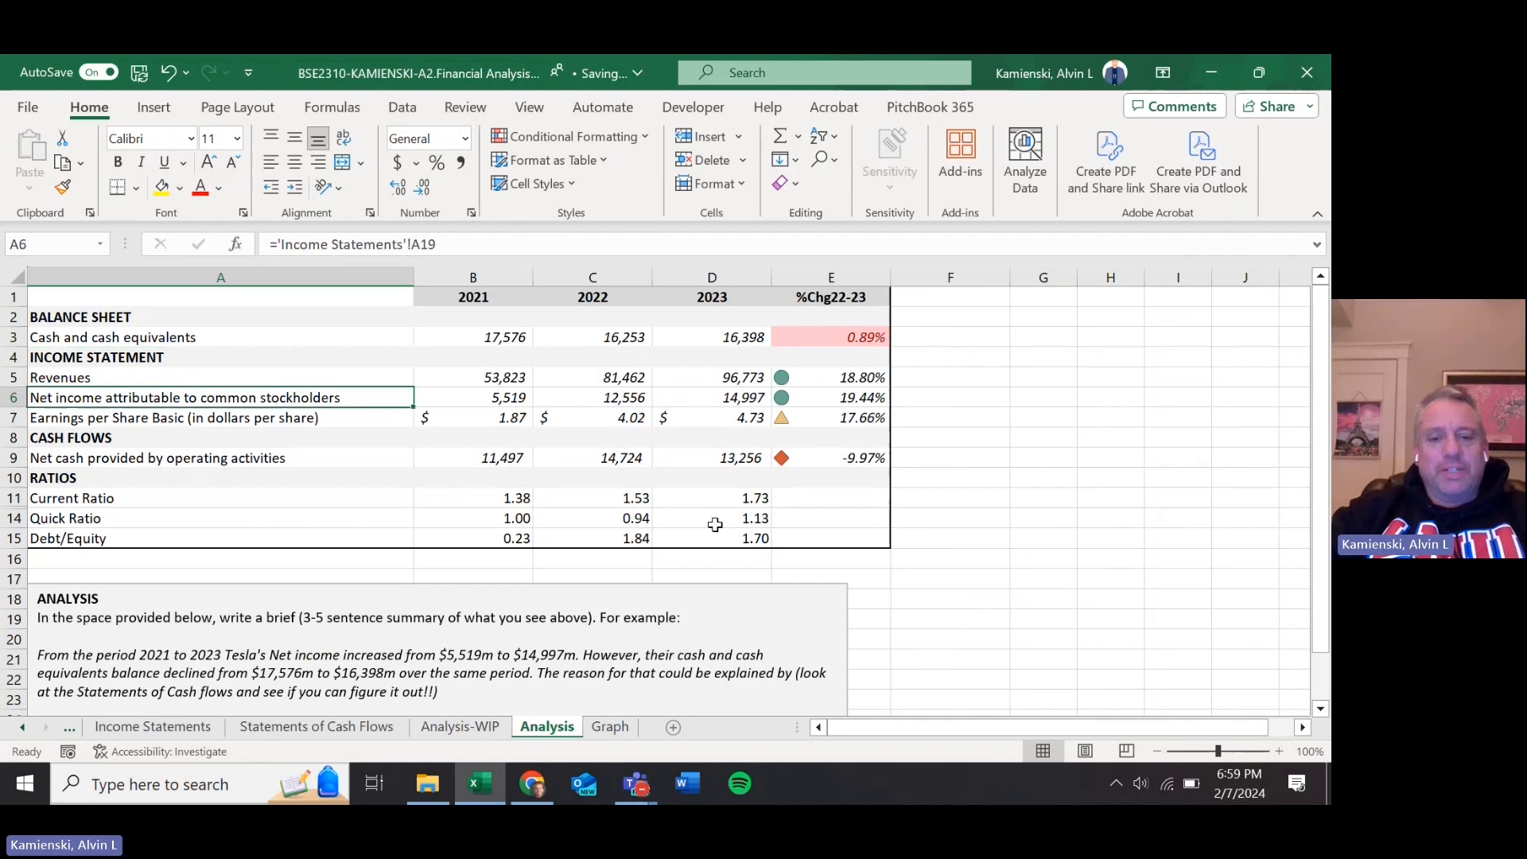
key("Down")
key("Down")
key("Down")
key("Down")
key("Down")
key("Right")
key("shift+Right")
key("shift+Right")
key("shift+Down")
key("shift+Down")
key("ctrl+c")
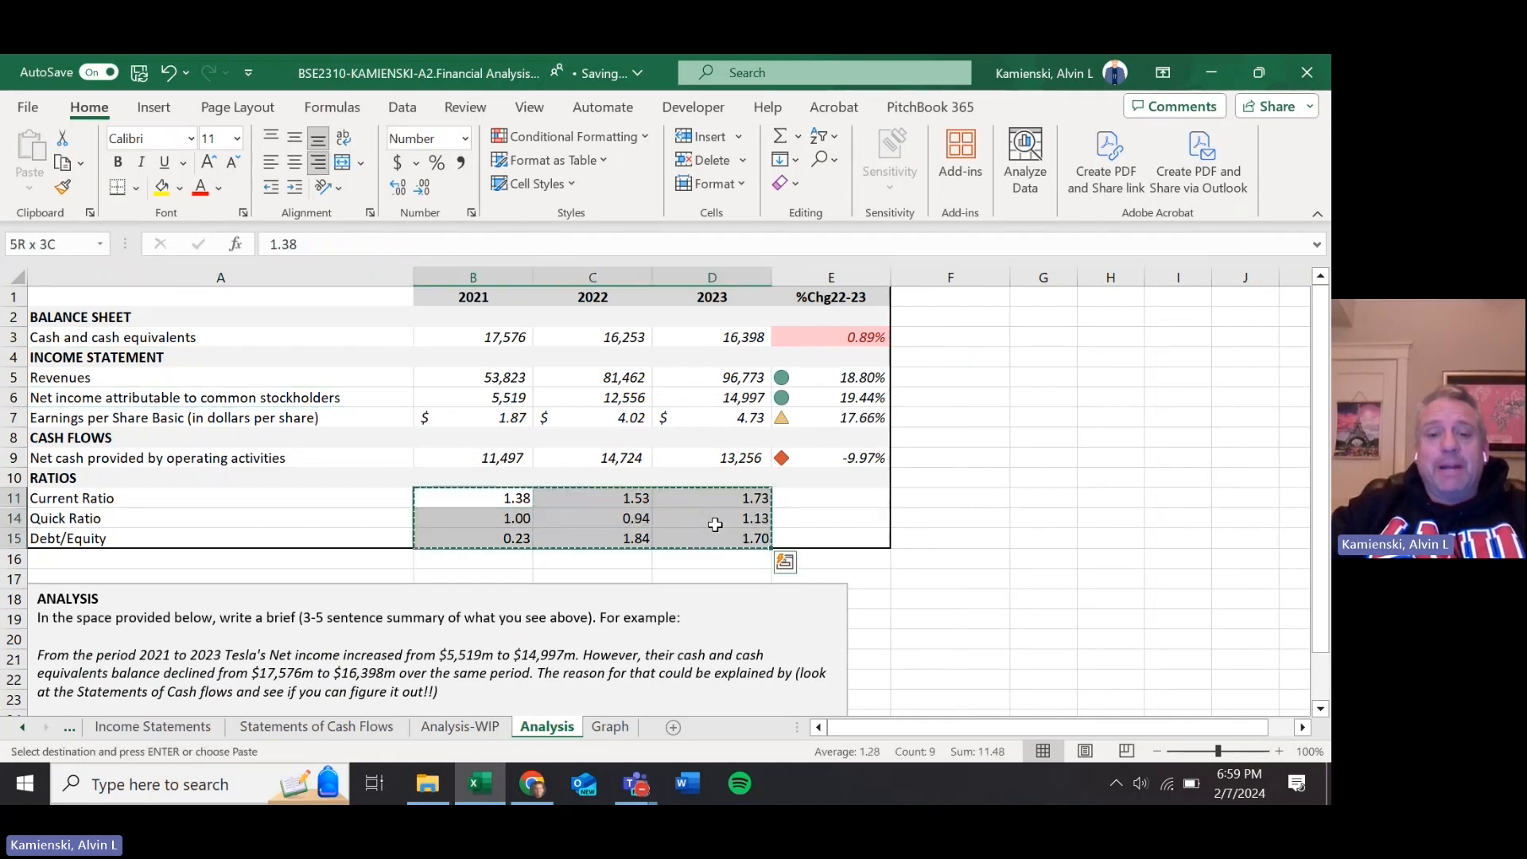
key("ctrl+Page_Up")
key("ctrl+v")
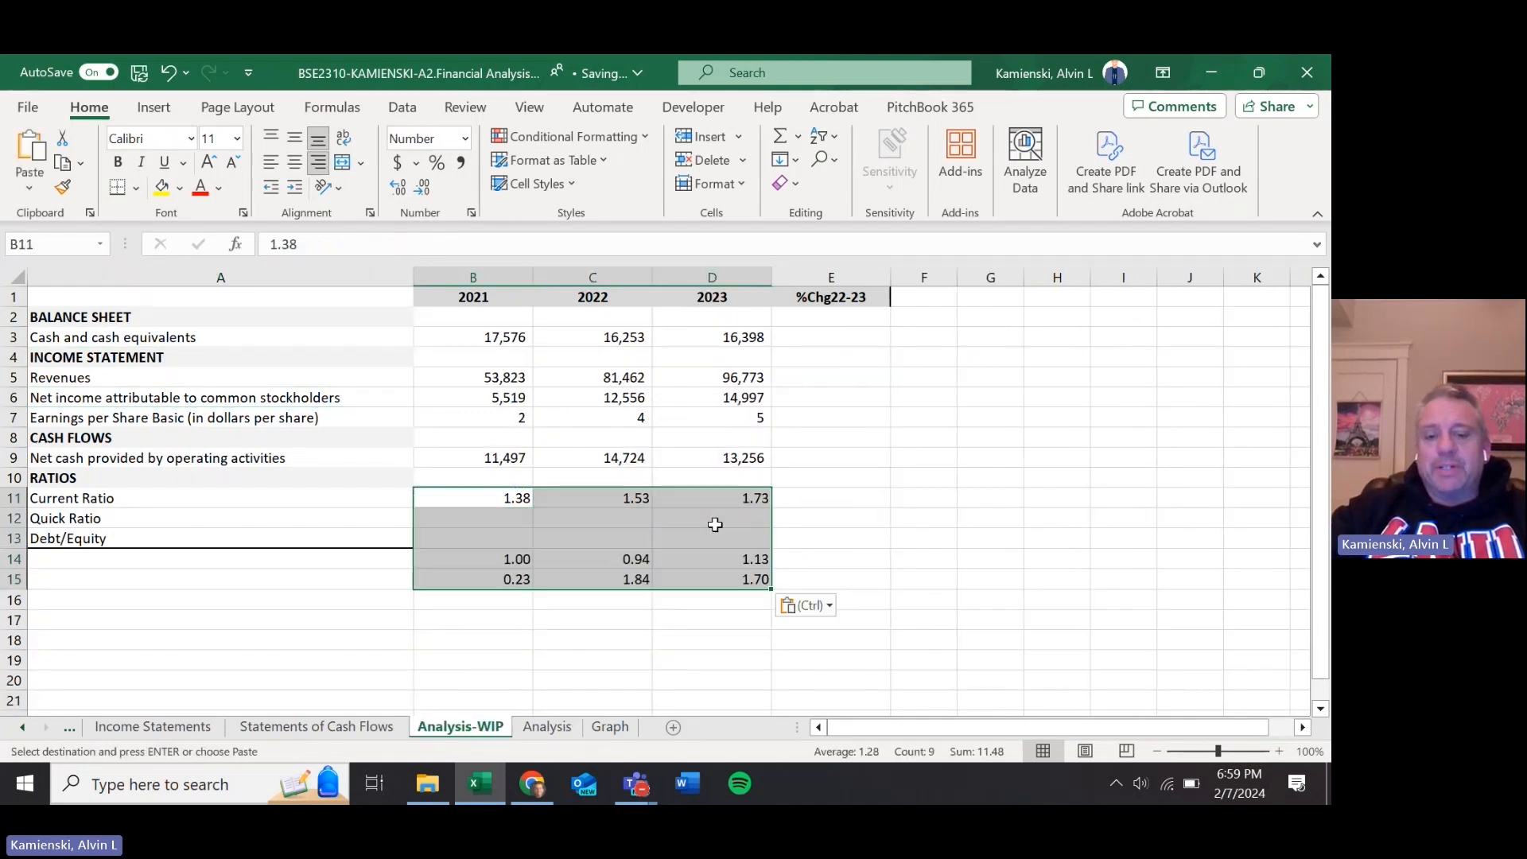
- Move the pasted values in B14:D15 up to B12:D13, beside the Quick Ratio and Debt/Equity labels
key("Down")
key("Down")
key("Down")
key("shift+Right")
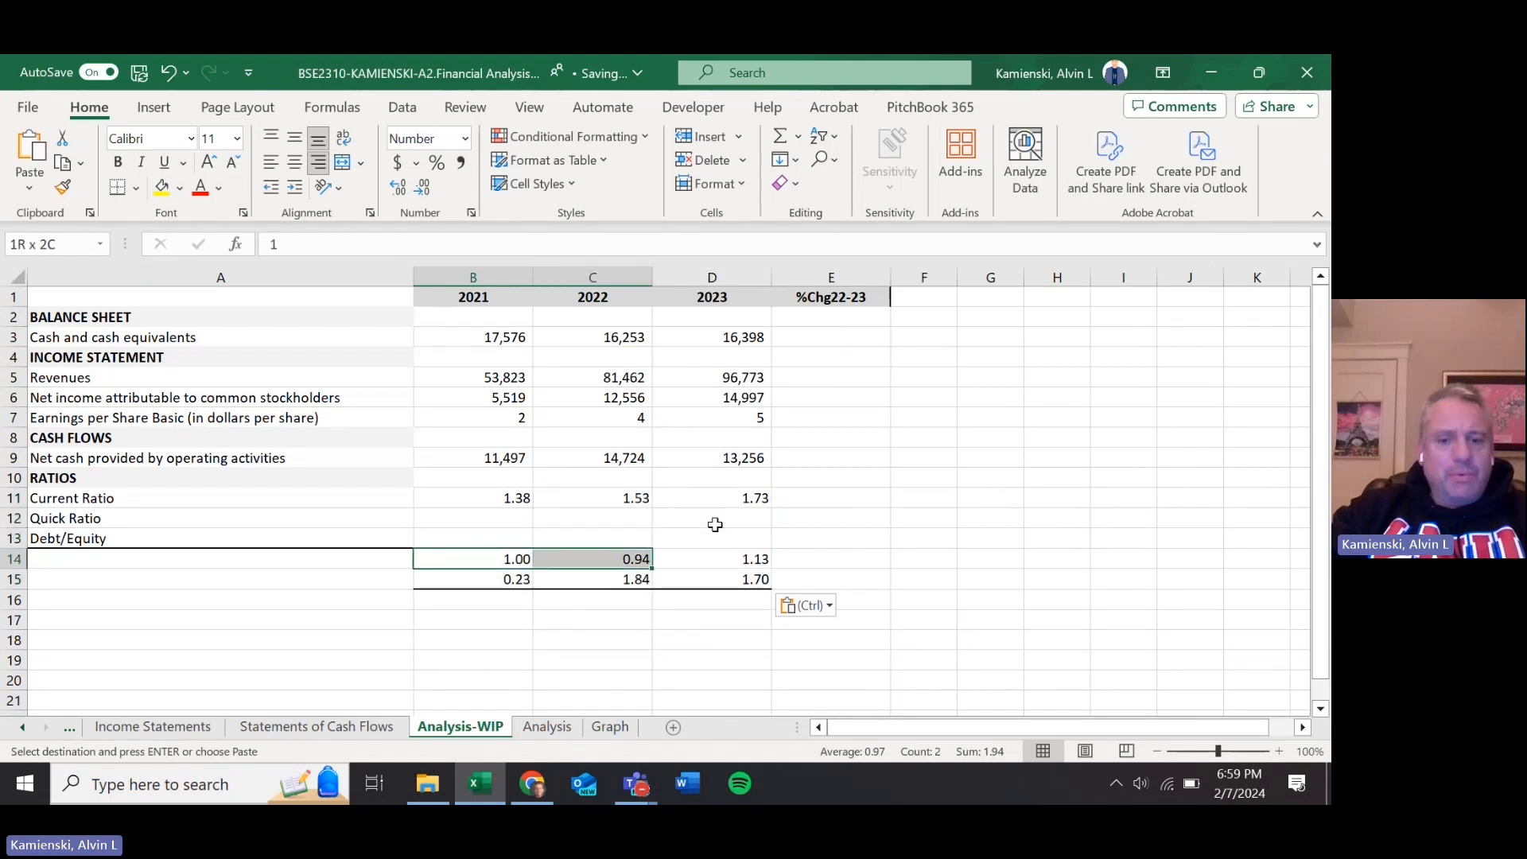
key("shift+Right")
key("shift+Down")
key("ctrl+c")
key("Up")
key("Up")
key("Up")
key("Up")
key("Down")
key("Down")
key("ctrl+v")
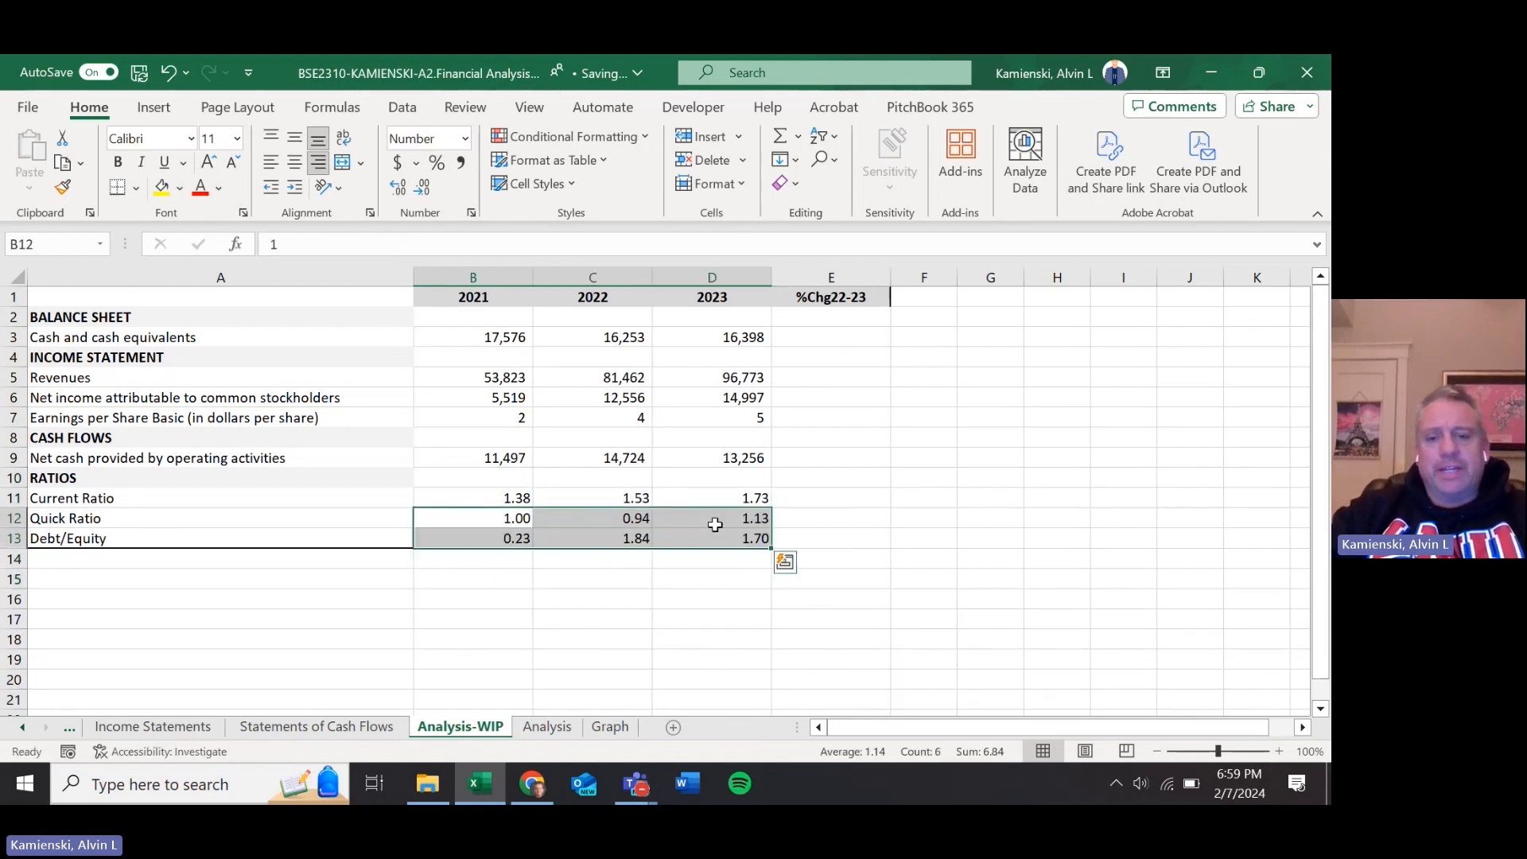
- Review the ratio values in B11:D13, then examine the %Chg22-23 column on the Analysis sheet
key("Left")
key("Up")
key("Right")
key("shift+Down")
key("shift+Down")
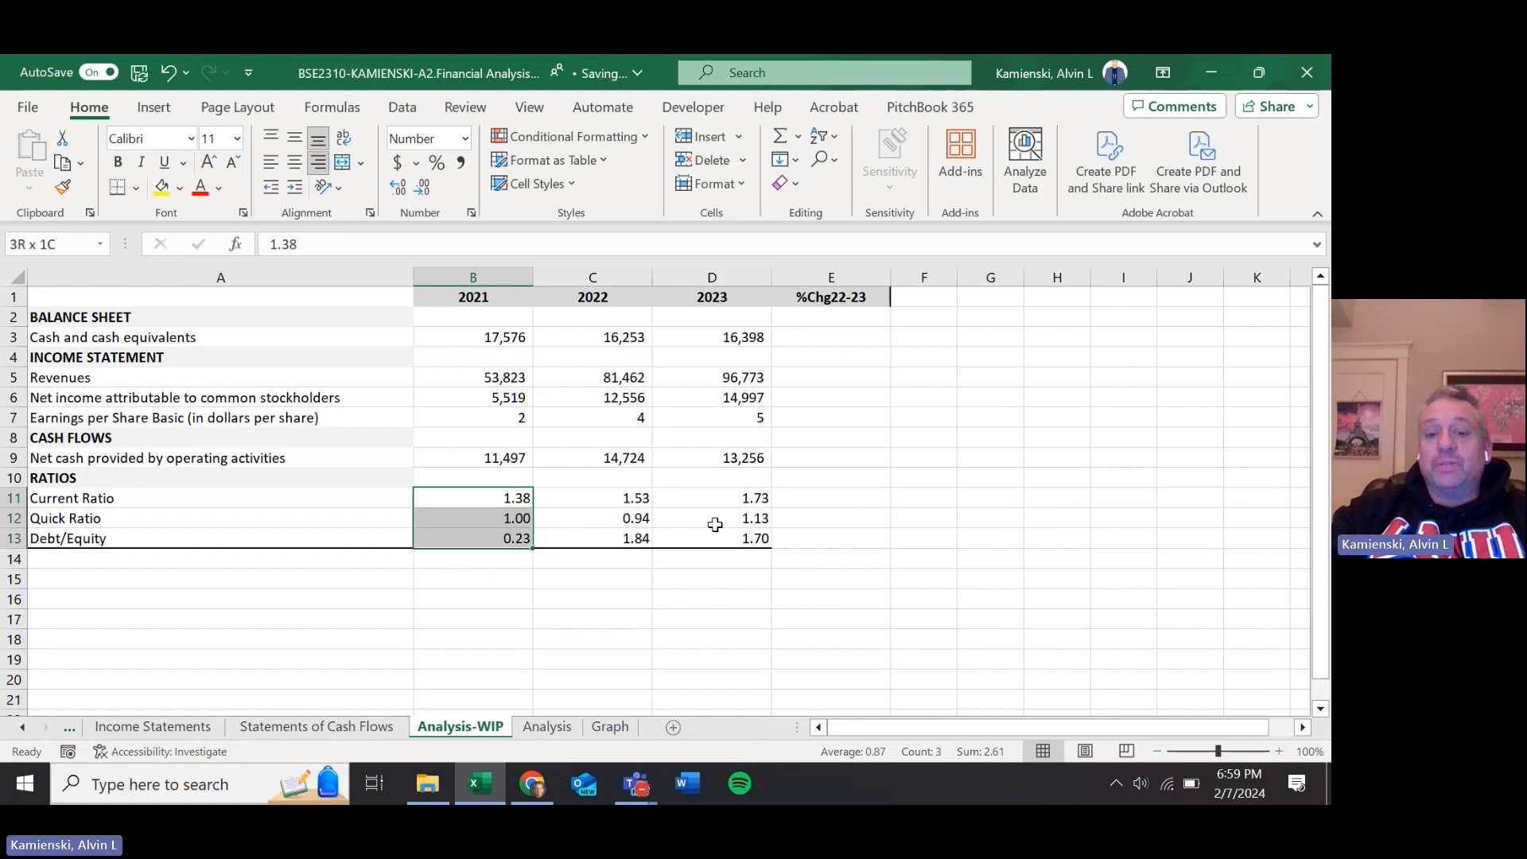
key("shift+Right")
key("shift+Right")
key("Left")
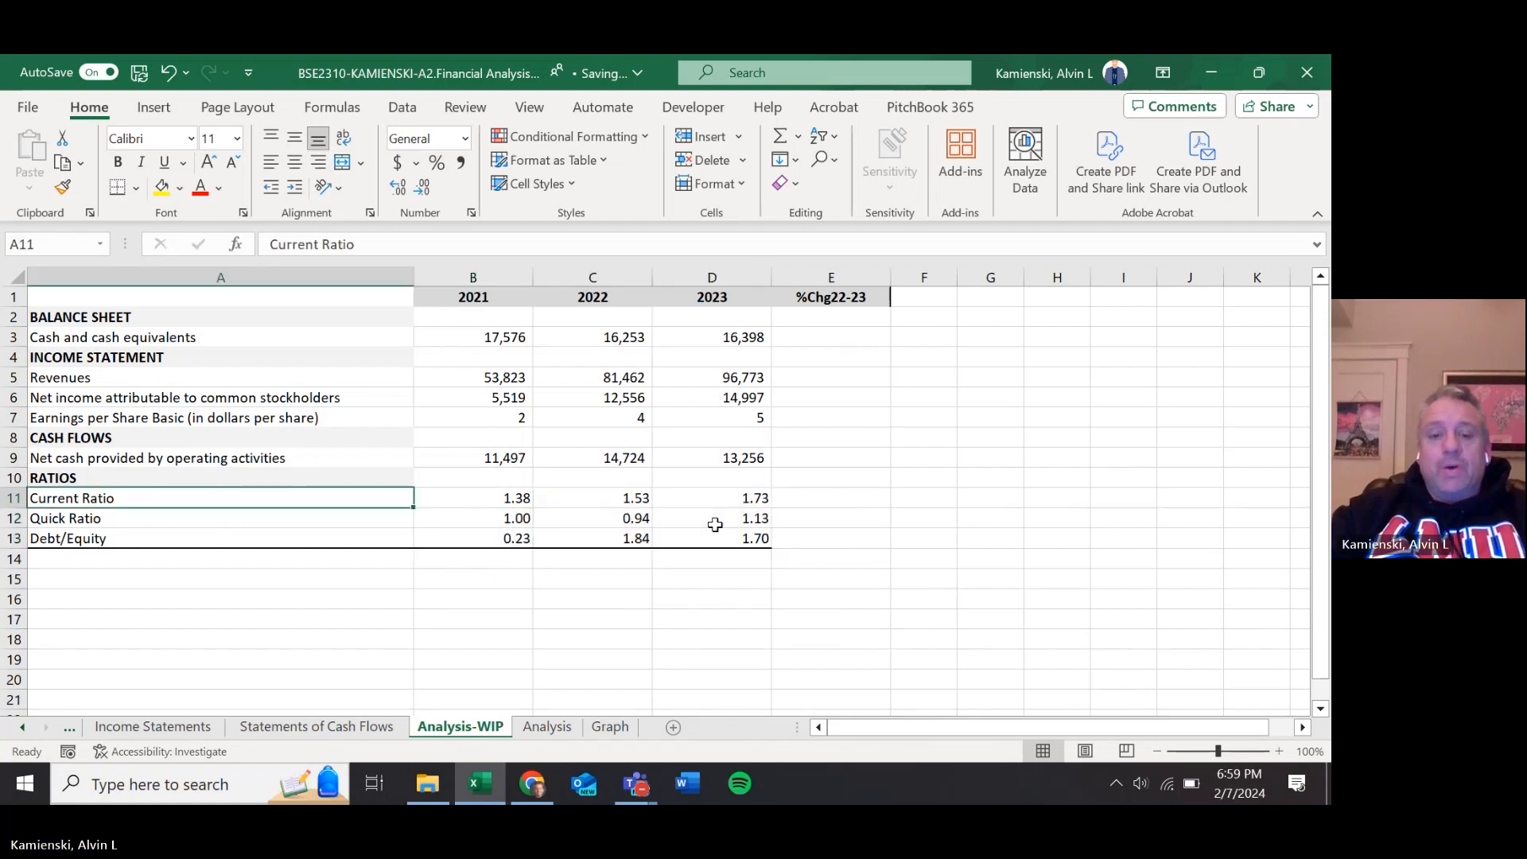
key("ctrl+Page_Down")
key("Right")
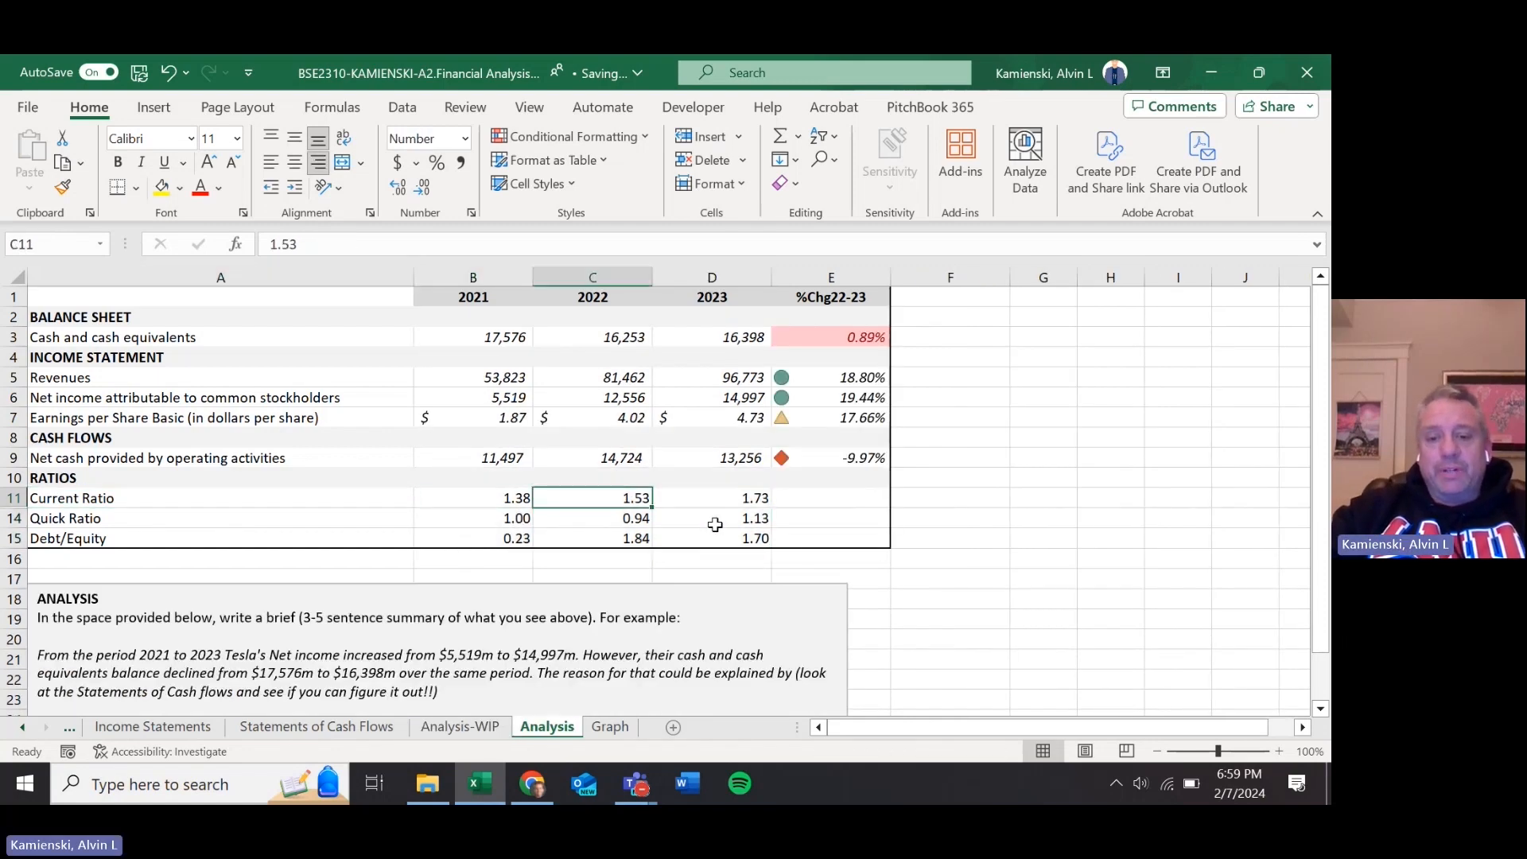
key("Right")
key("Right")
key("Up")
key("Up")
key("Up")
key("Up")
key("Up")
key("Up")
key("Up")
key("Up")
key("Up")
key("Up")
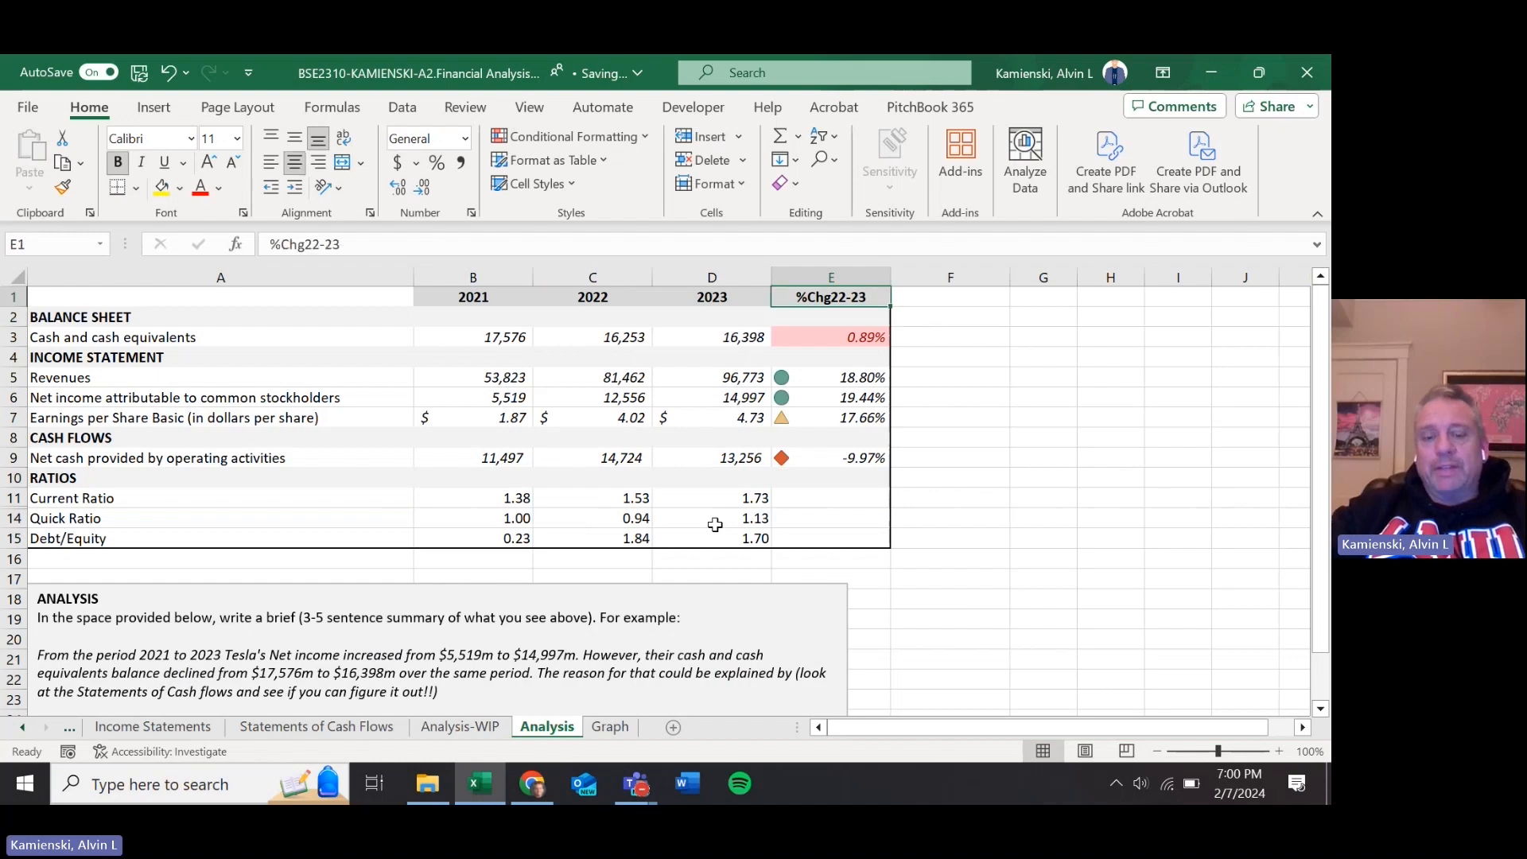
- On Analysis-WIP, enter the formula =D3/C3-1 in E3 for the cash change and format it as a percentage
key("ctrl+Page_Up")
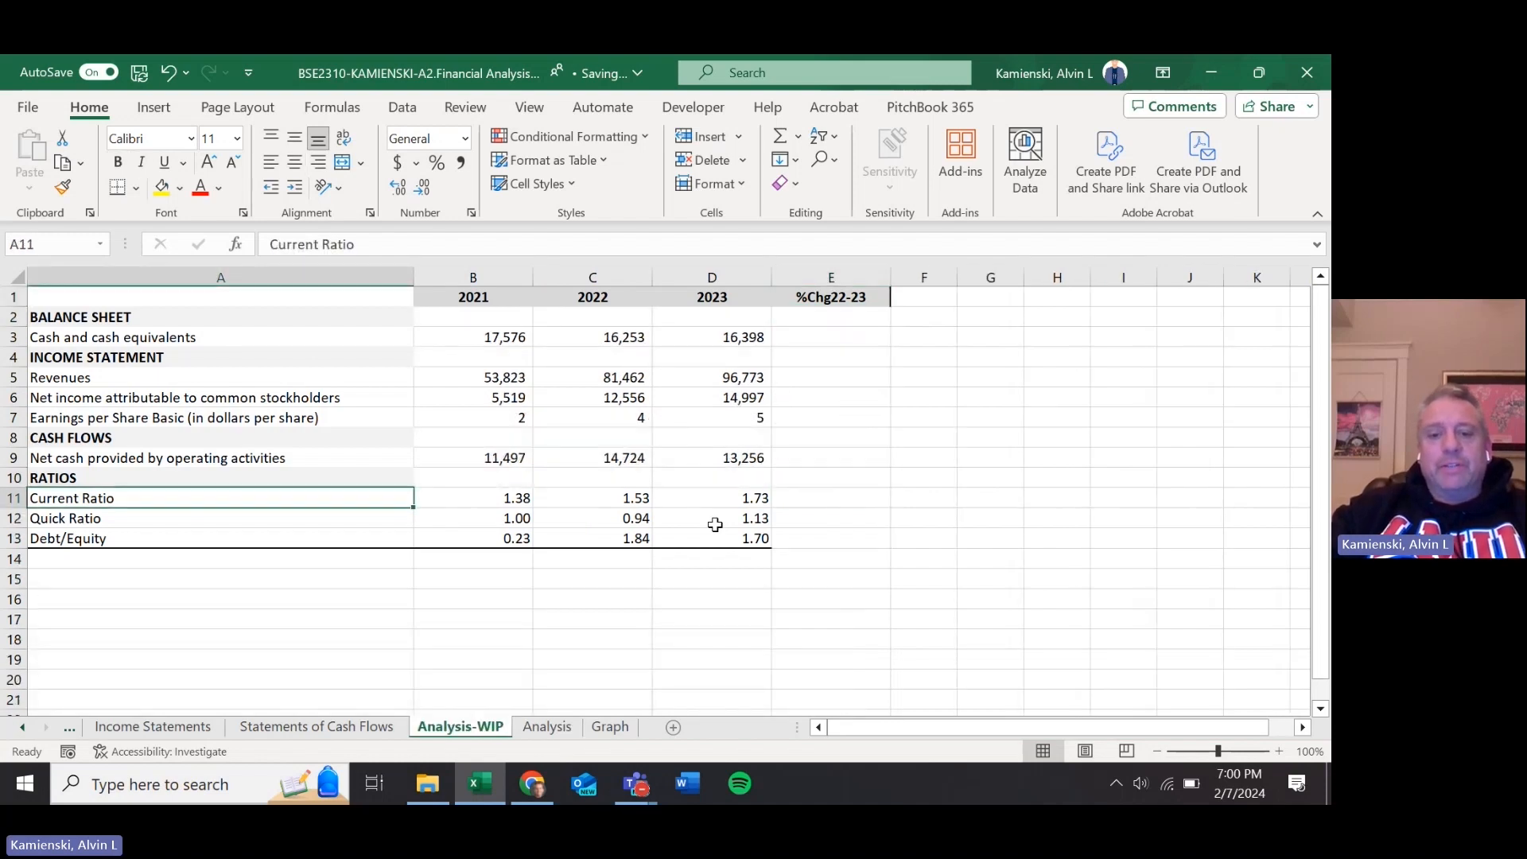
key("Right")
key("Right")
key("Right")
key("Right")
key("Up")
key("Up")
key("ctrl+Up")
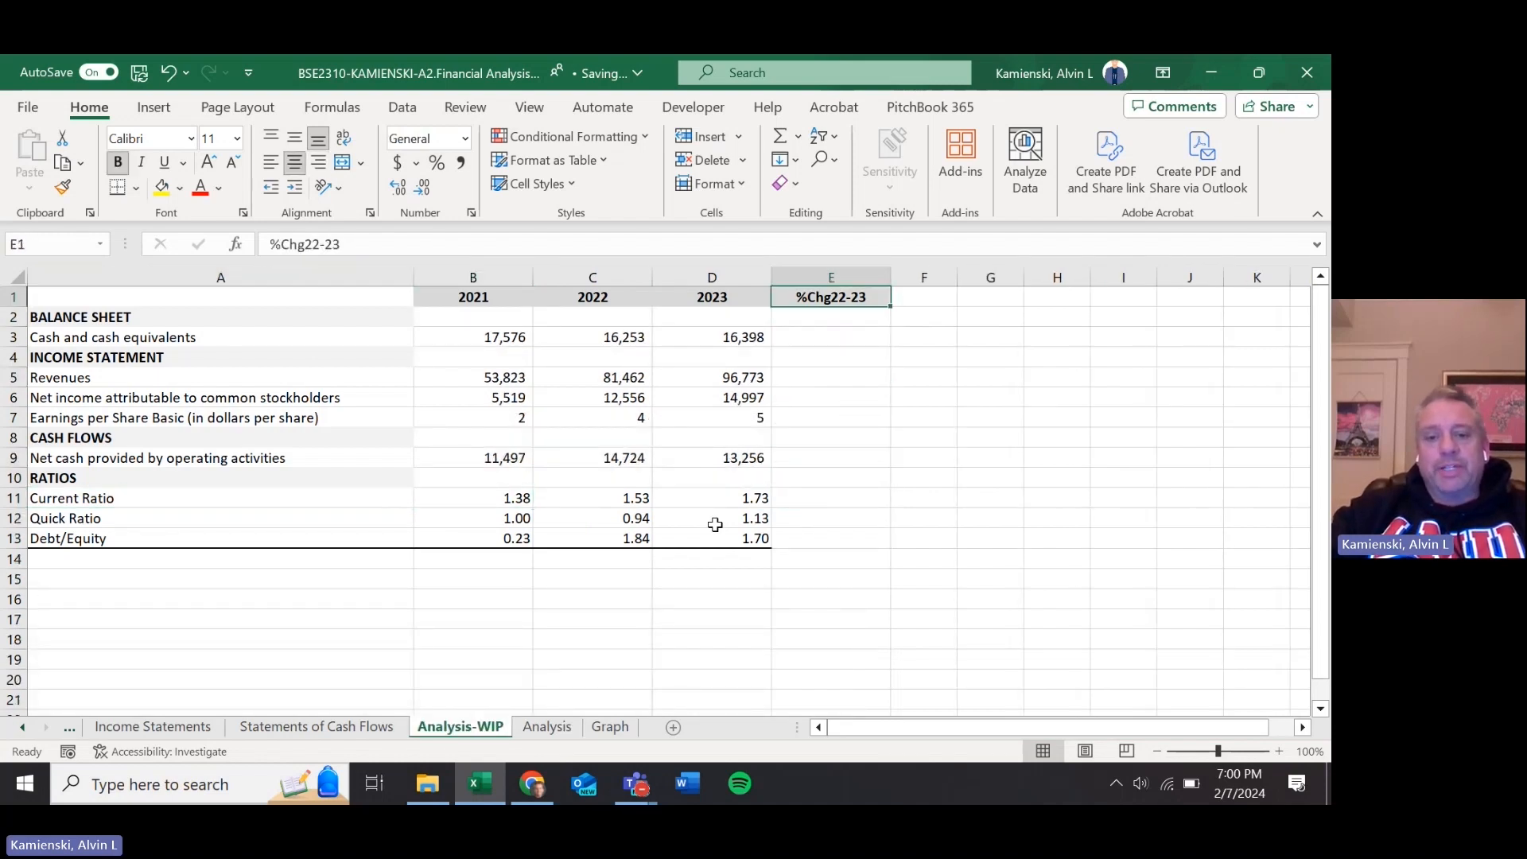
key("Down")
key("Down")
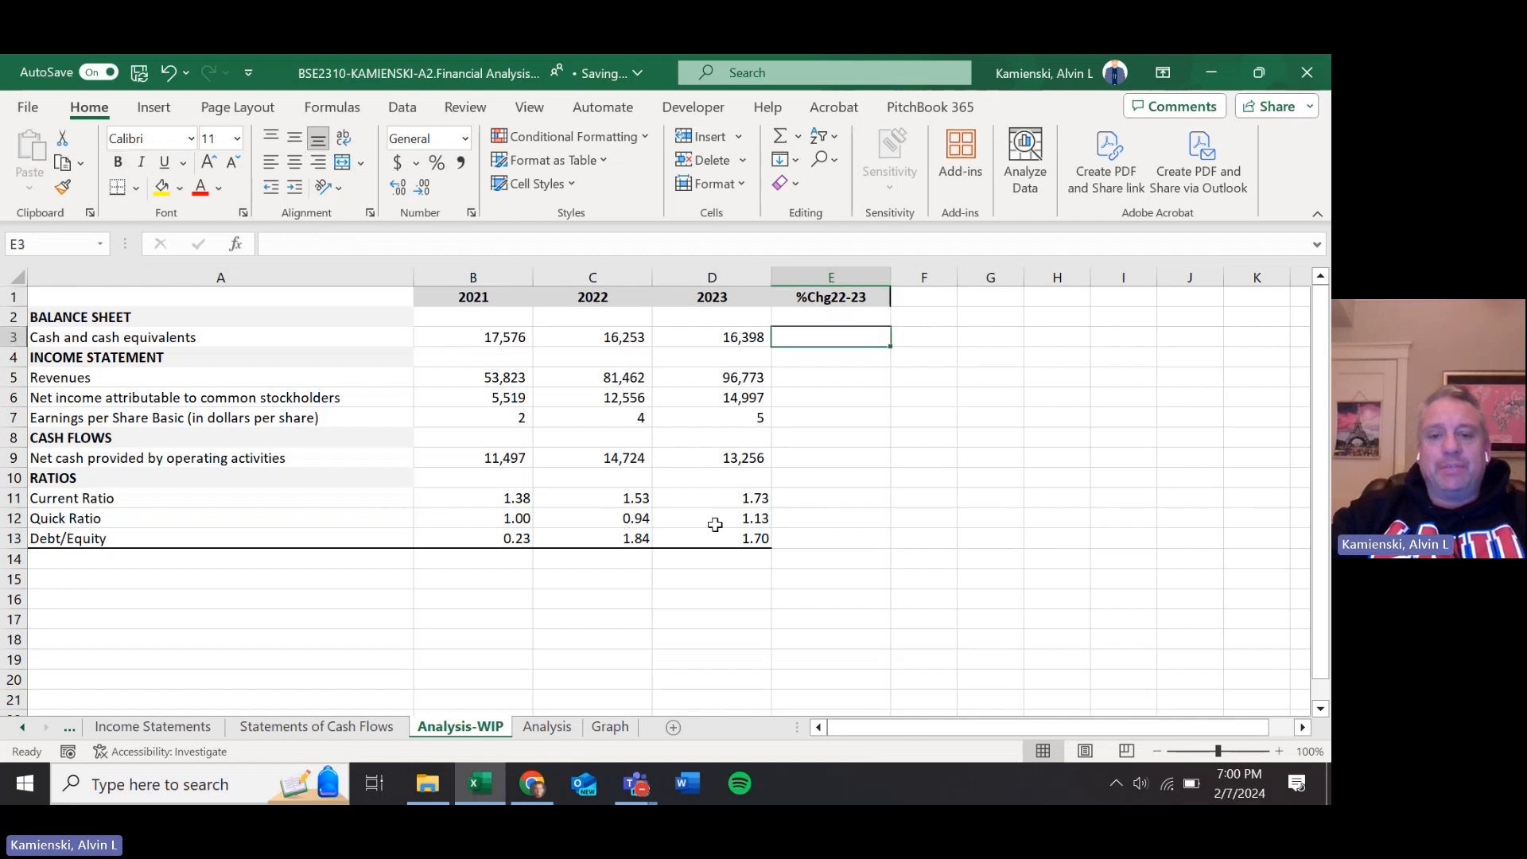
type("=")
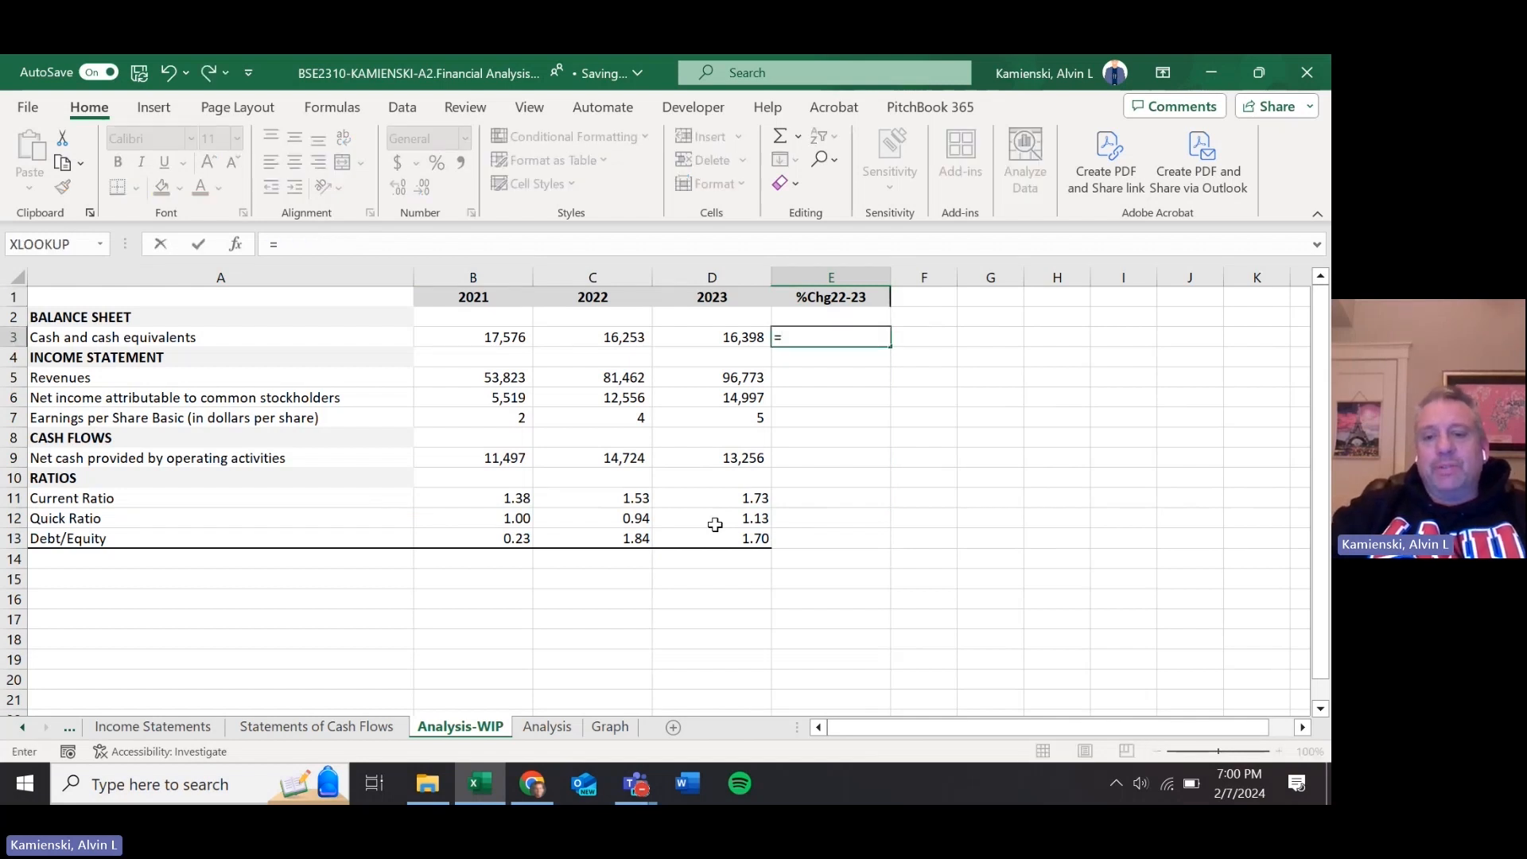
key("Left")
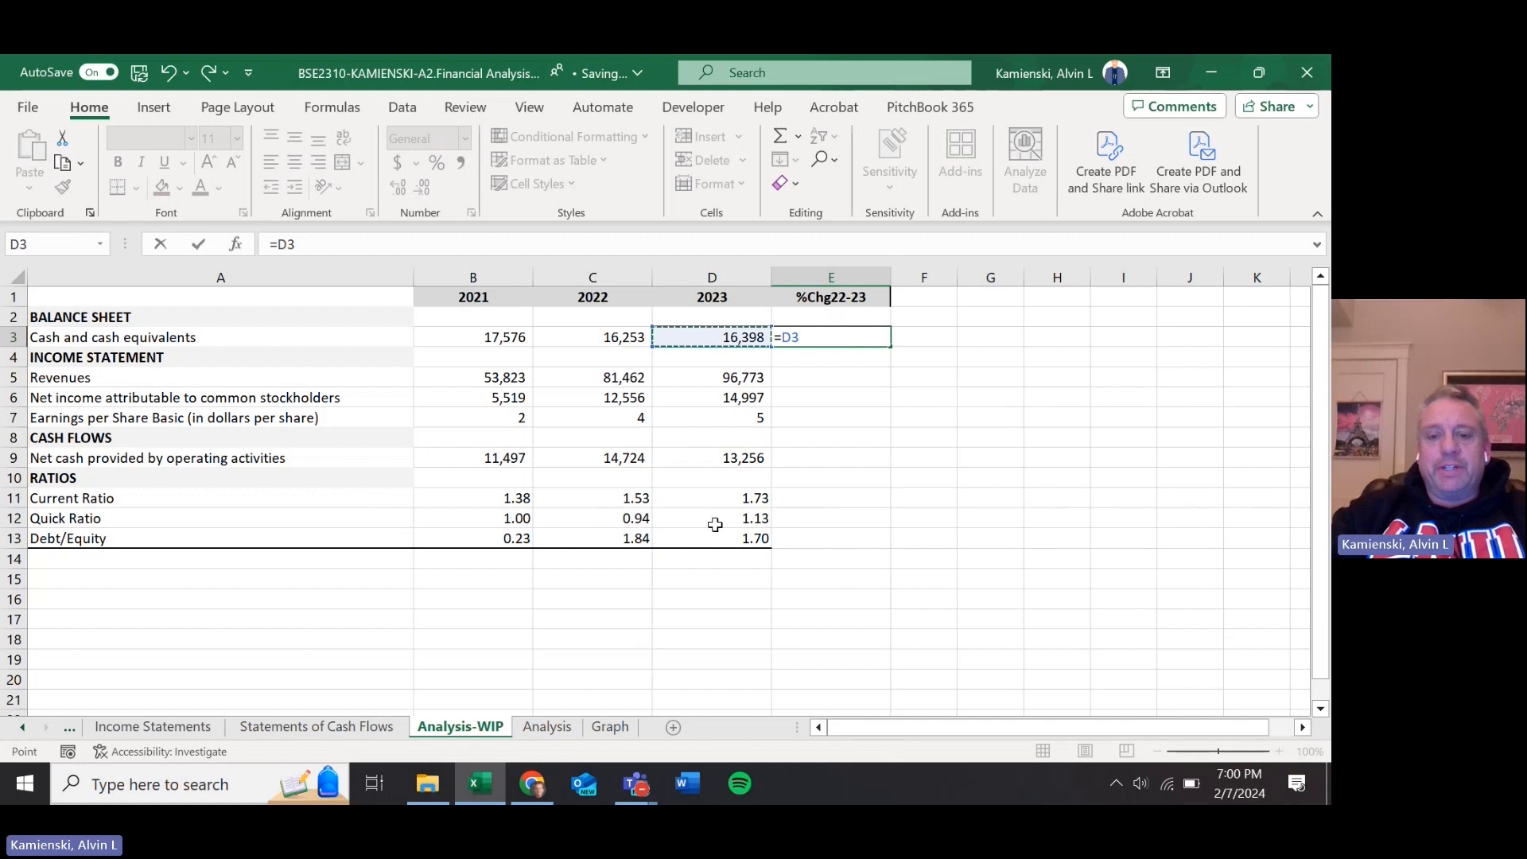
type("/")
key("Left")
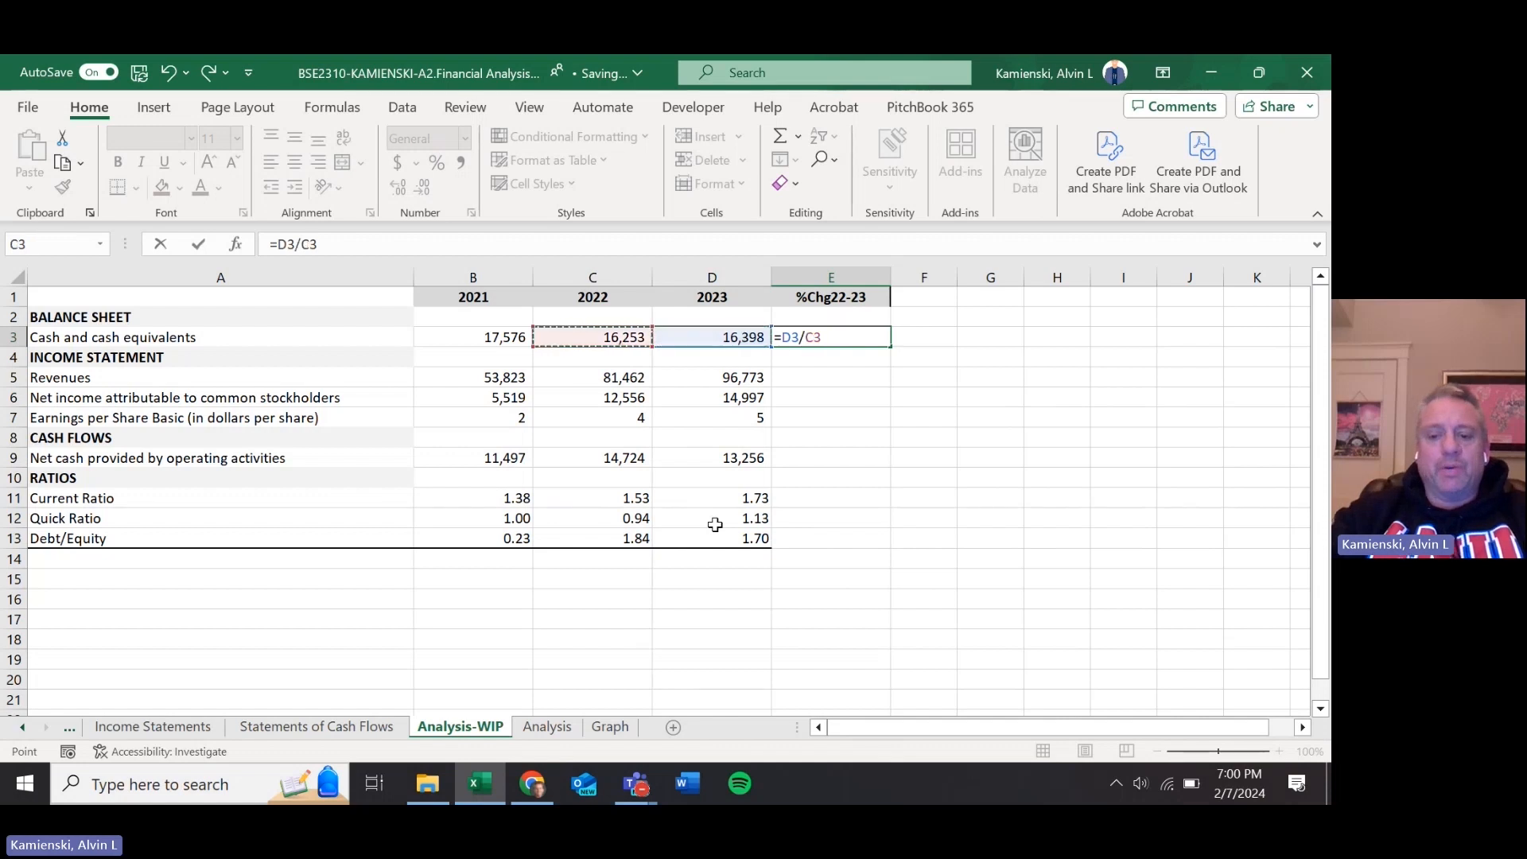
type("-1")
key("ctrl+Return")
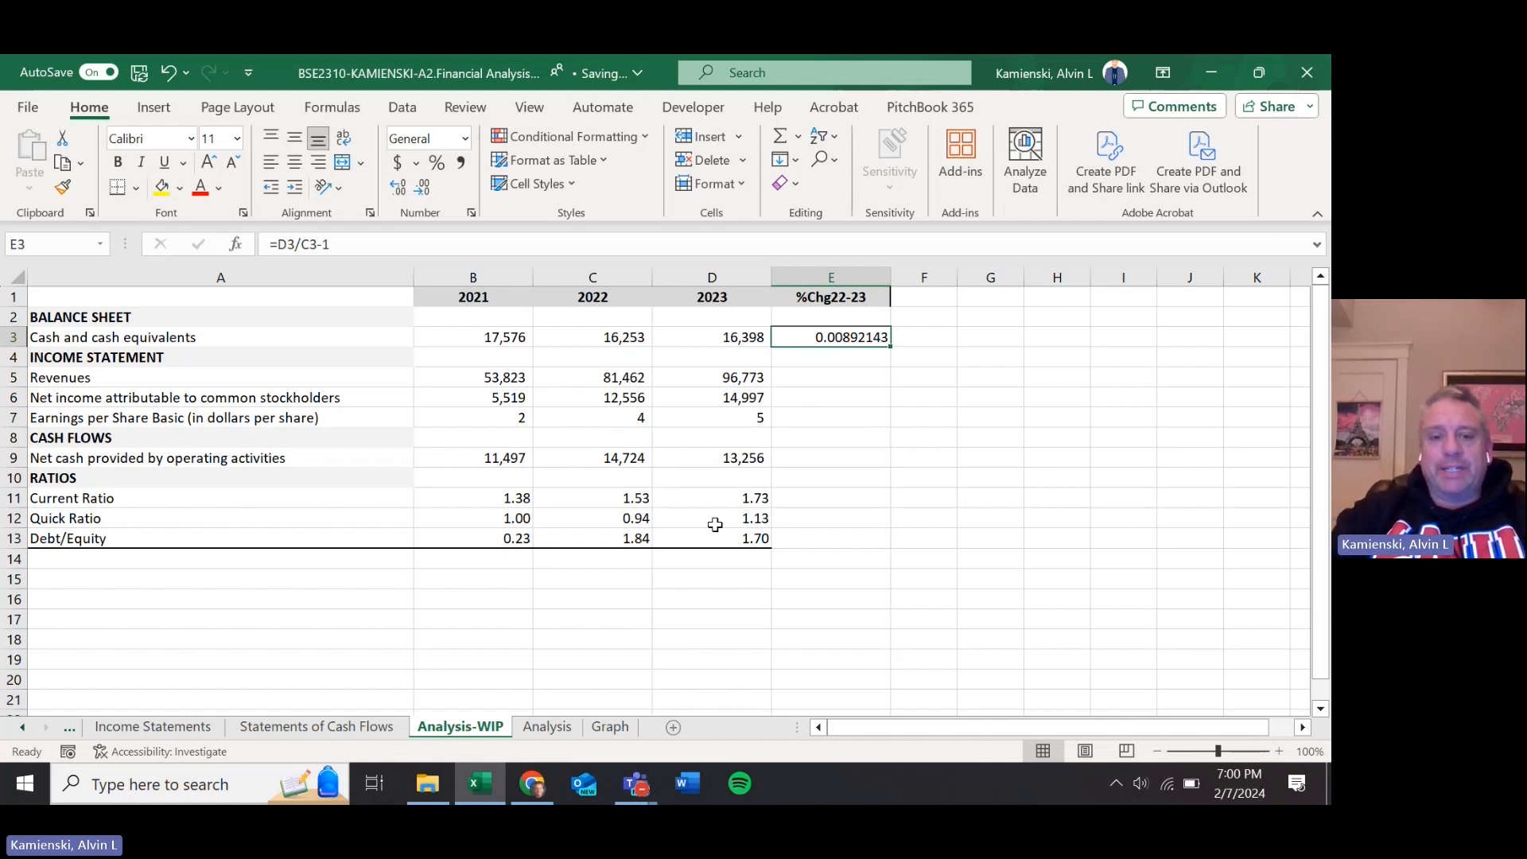
left_click(437, 165)
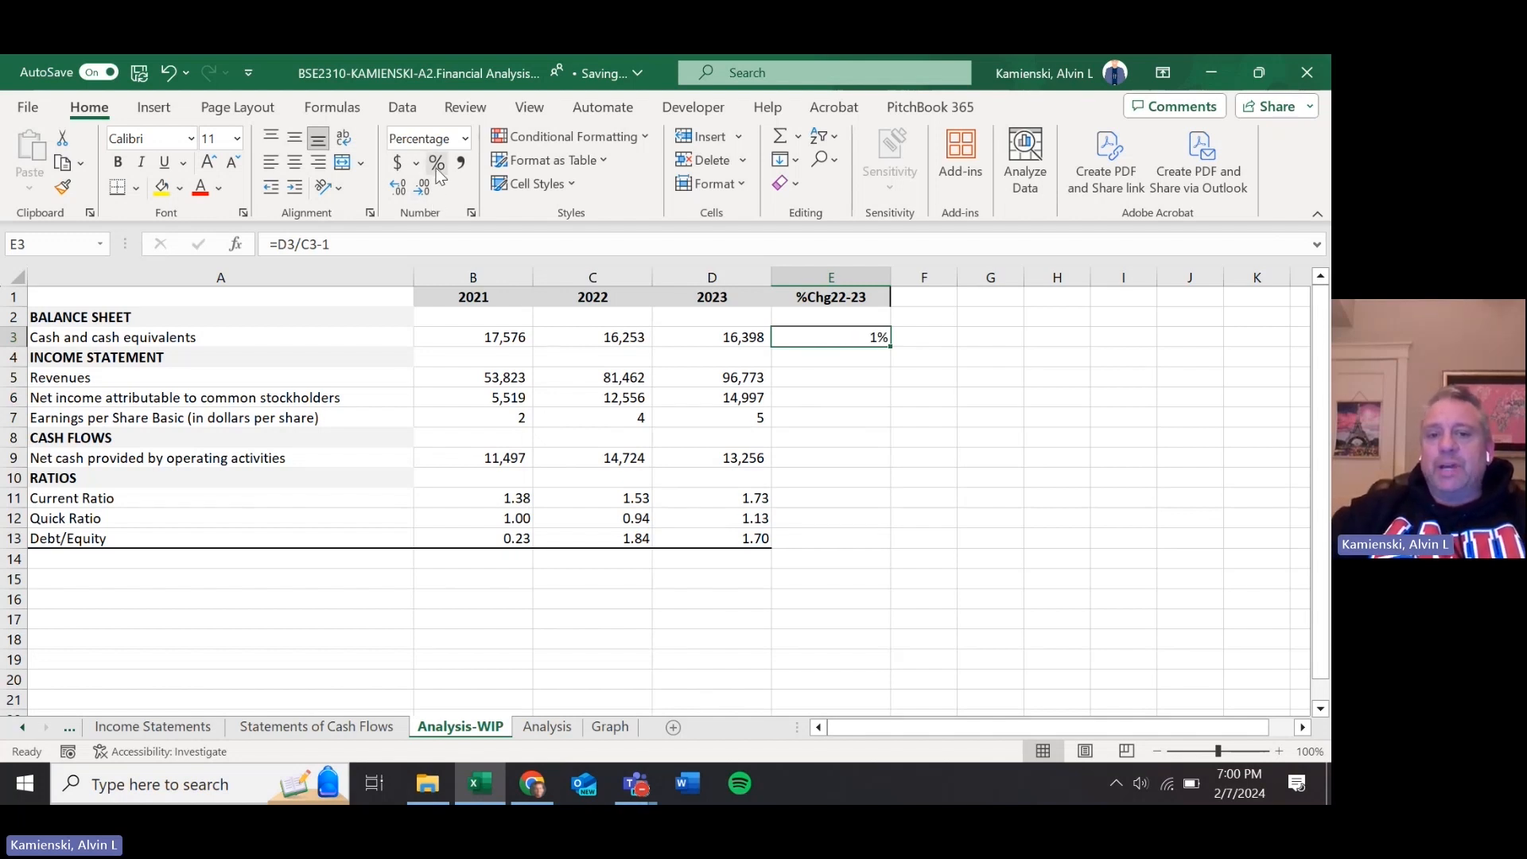
- Display the cash change percentage in E3 with two decimal places
left_click(398, 189)
left_click(398, 189)
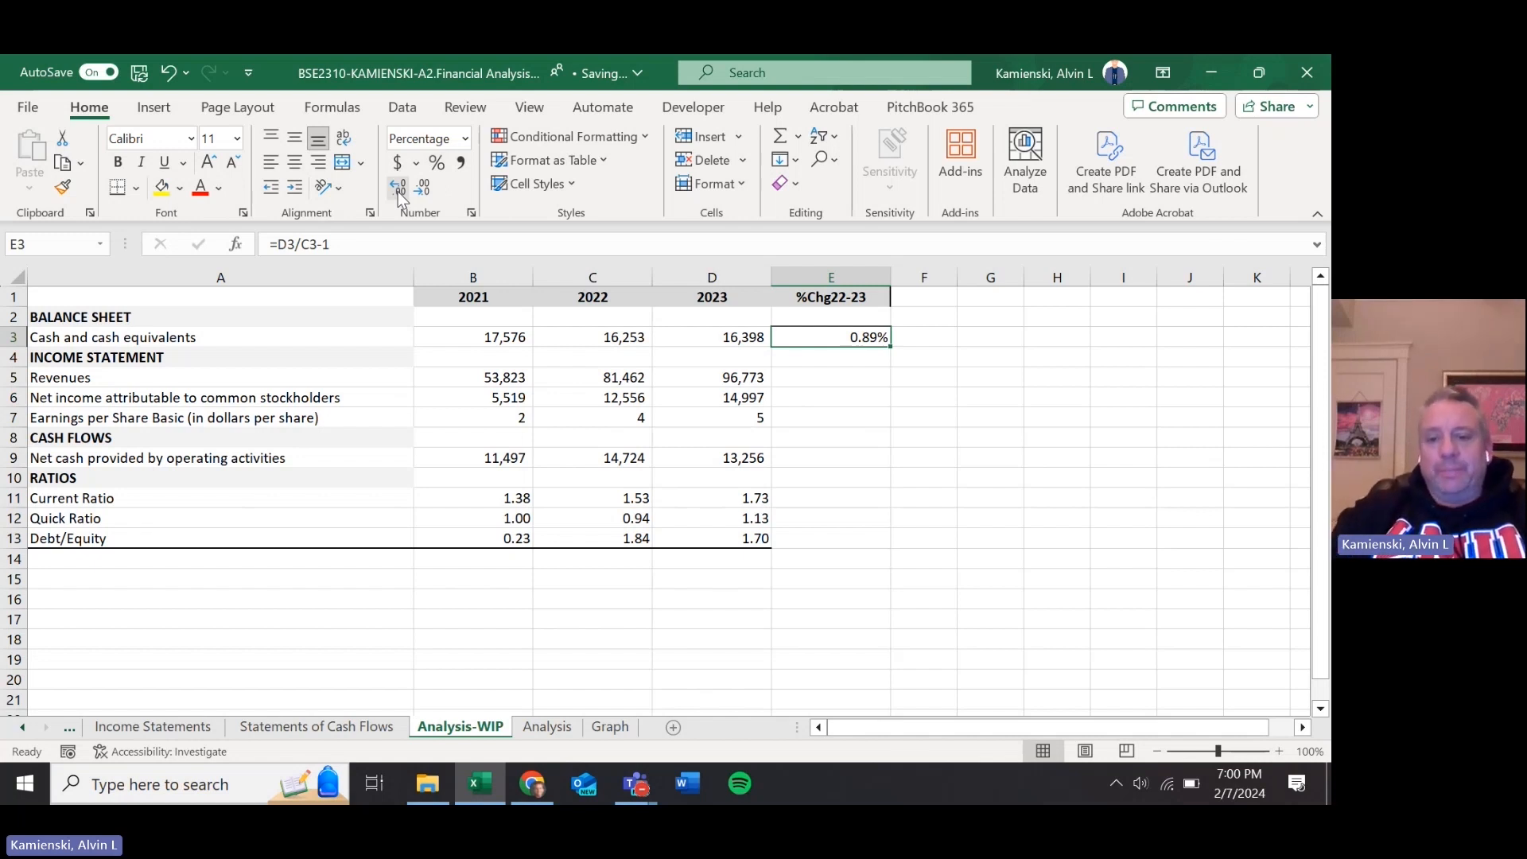
key("Down")
key("Down")
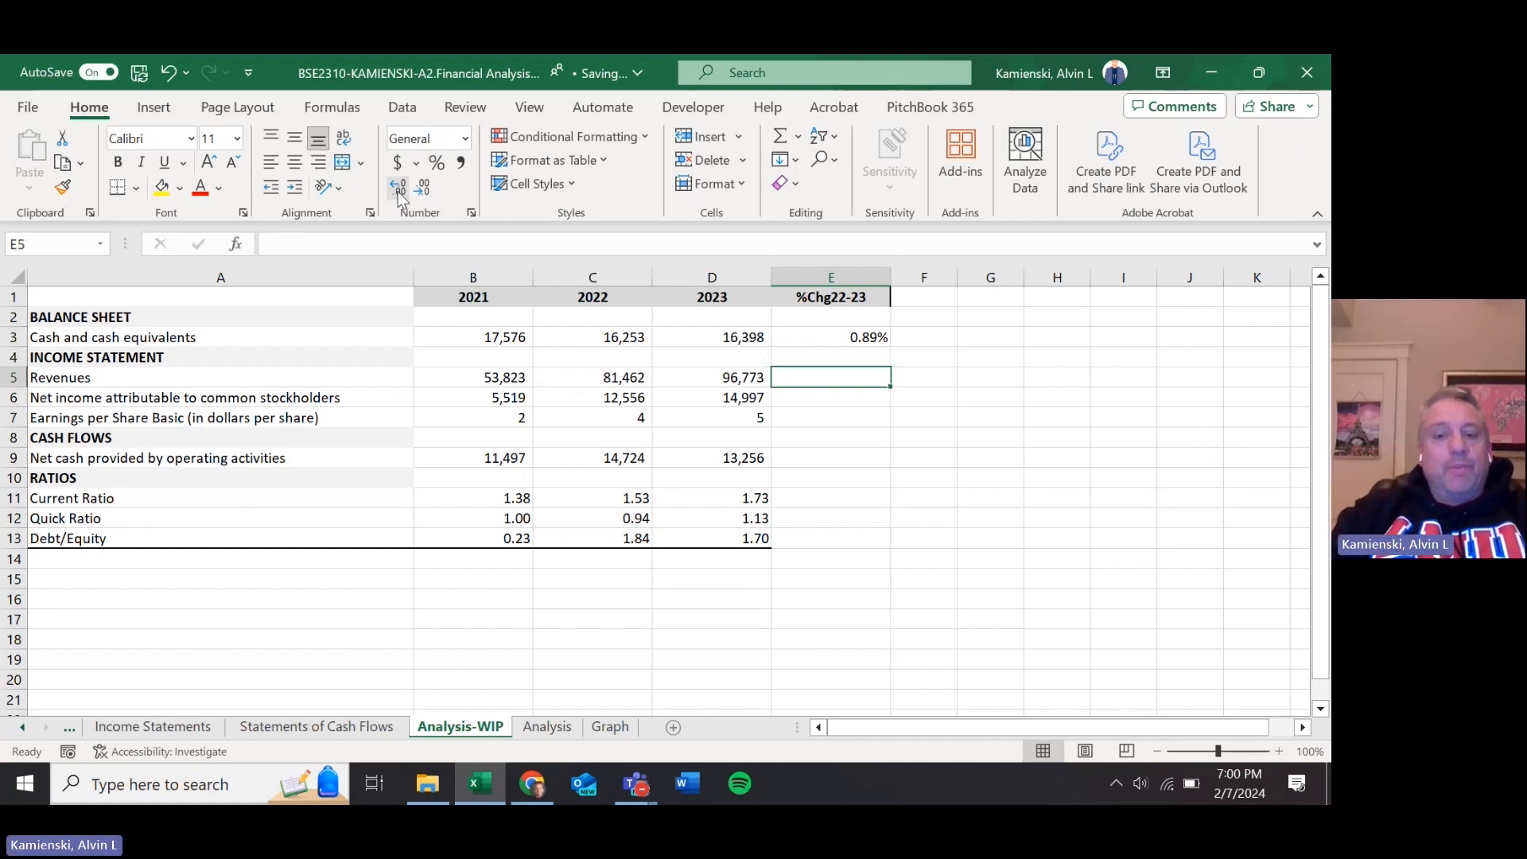
key("Up")
key("Up")
key("Down")
key("Down")
key("Down")
key("Up")
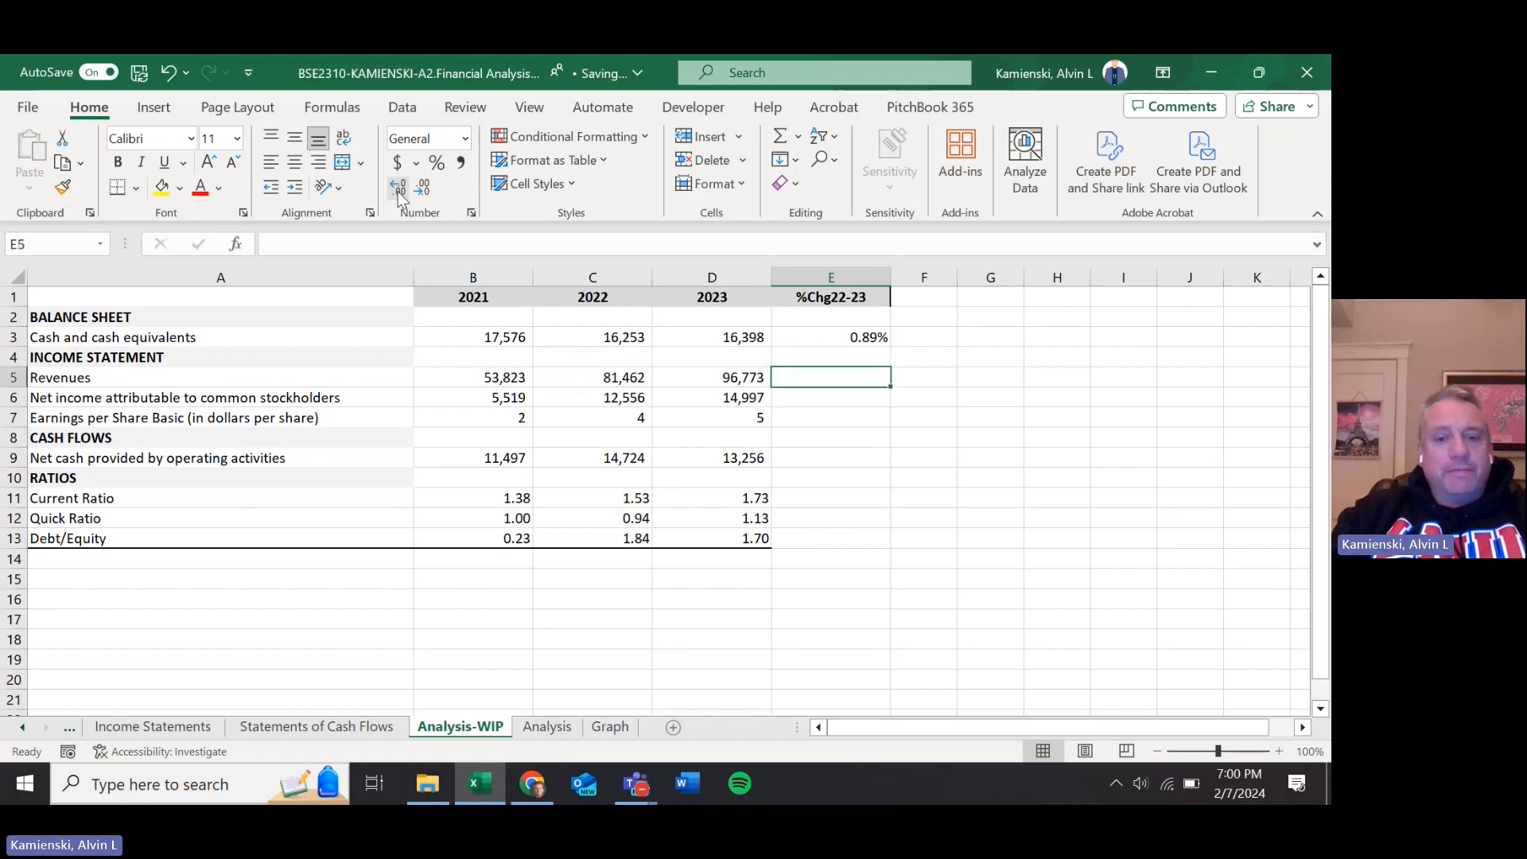
key("Down")
key("Up")
key("Down")
key("Up")
- Copy the percentage change formula from E3 to E5:E6 and check the cell references in the Revenues row
key("Up")
key("Up")
key("ctrl+c")
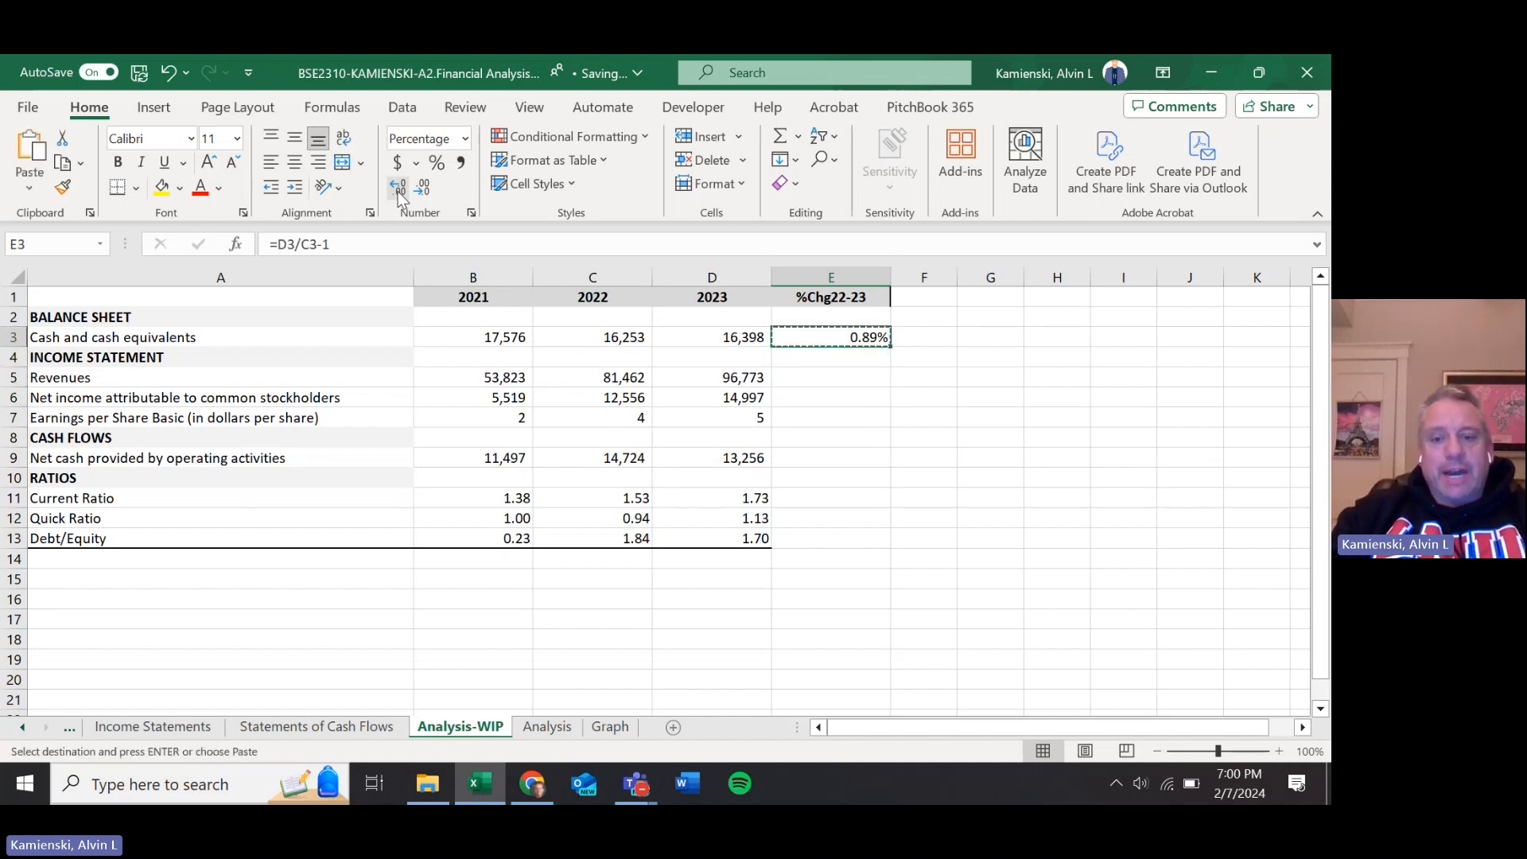
key("Down")
key("Down")
key("shift+Down")
key("Return")
key("Down")
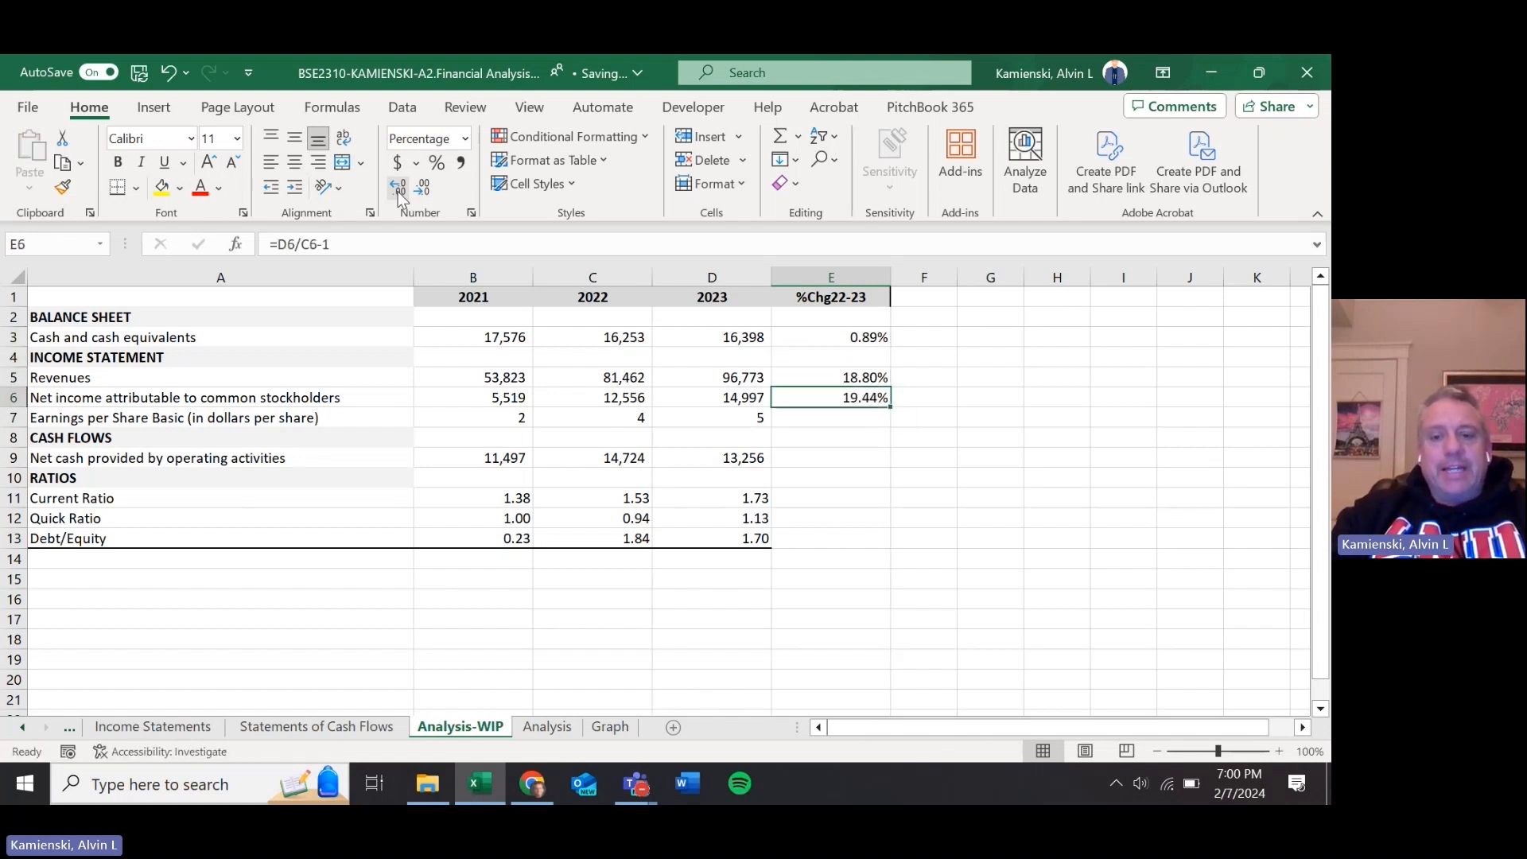
key("Up")
key("F2")
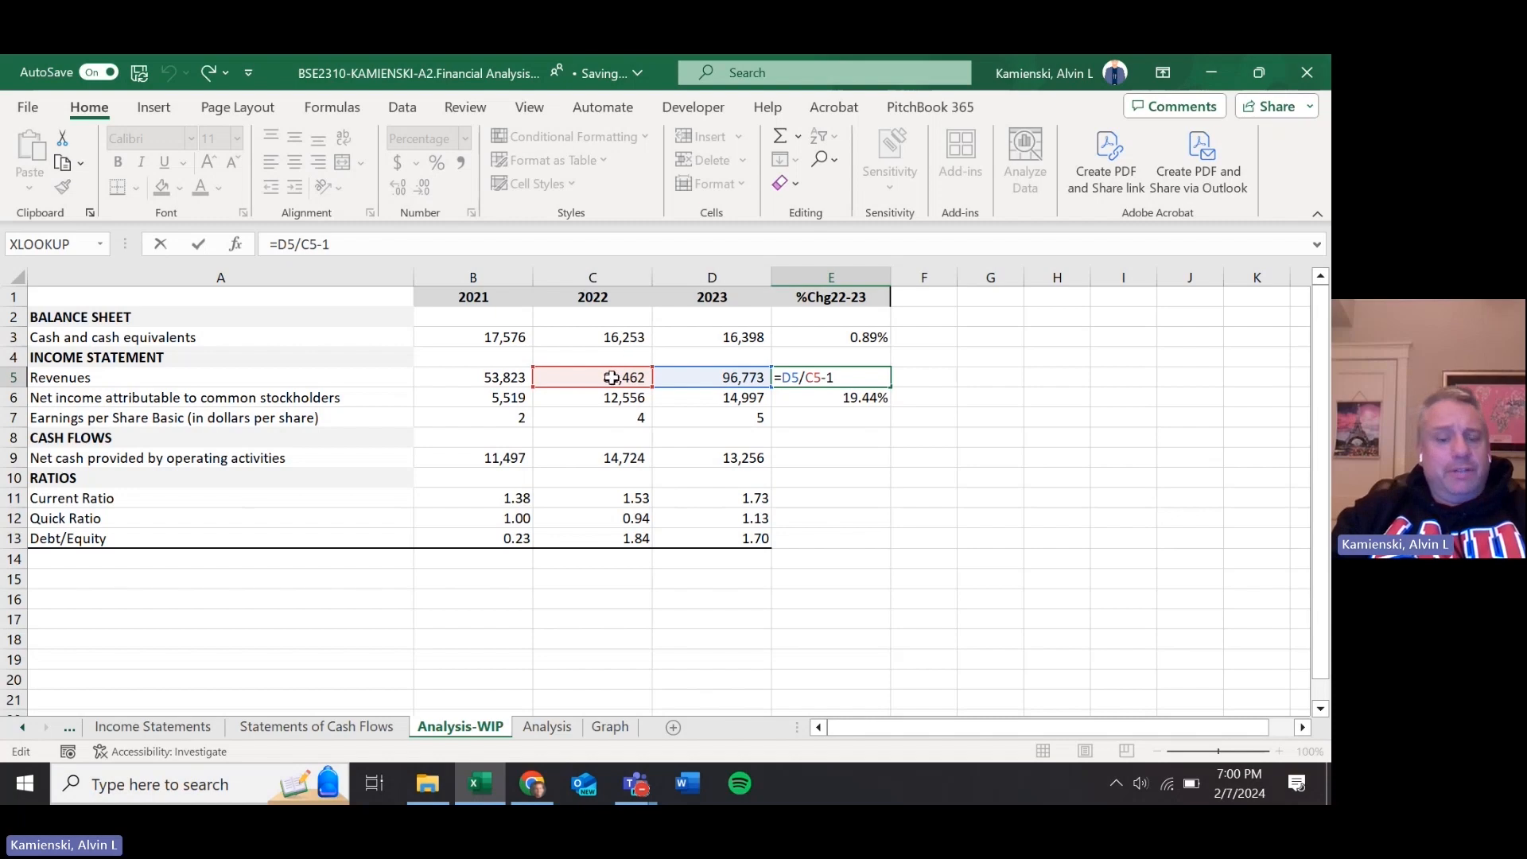
key("Escape")
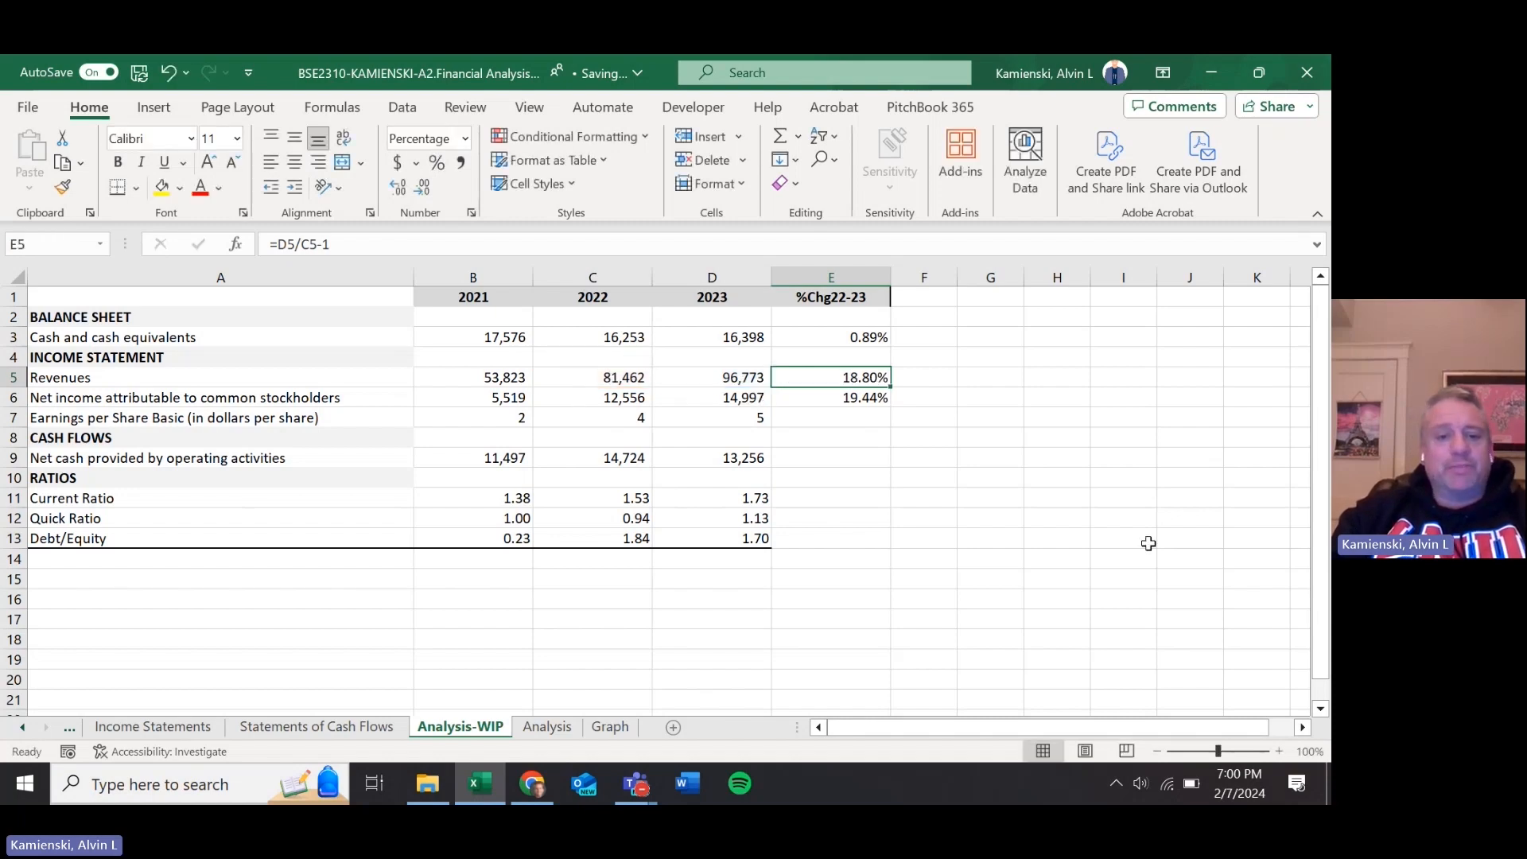
- Apply the Accounting number format to the earnings per share values in B7:D7
key("Down")
key("Left")
key("Down")
key("Left")
key("Left")
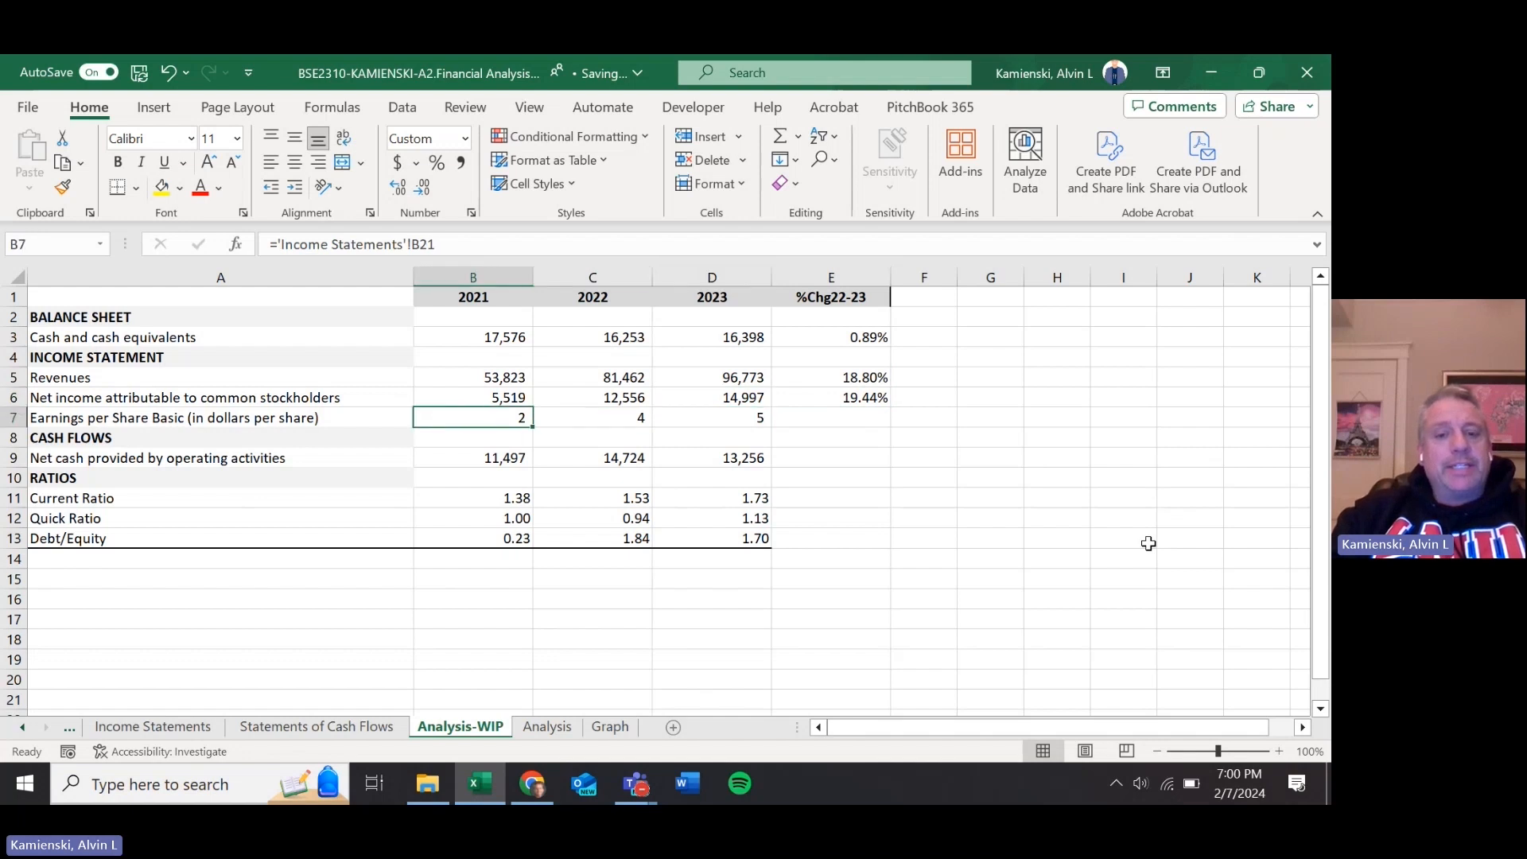
key("shift+Right")
key("shift+Right")
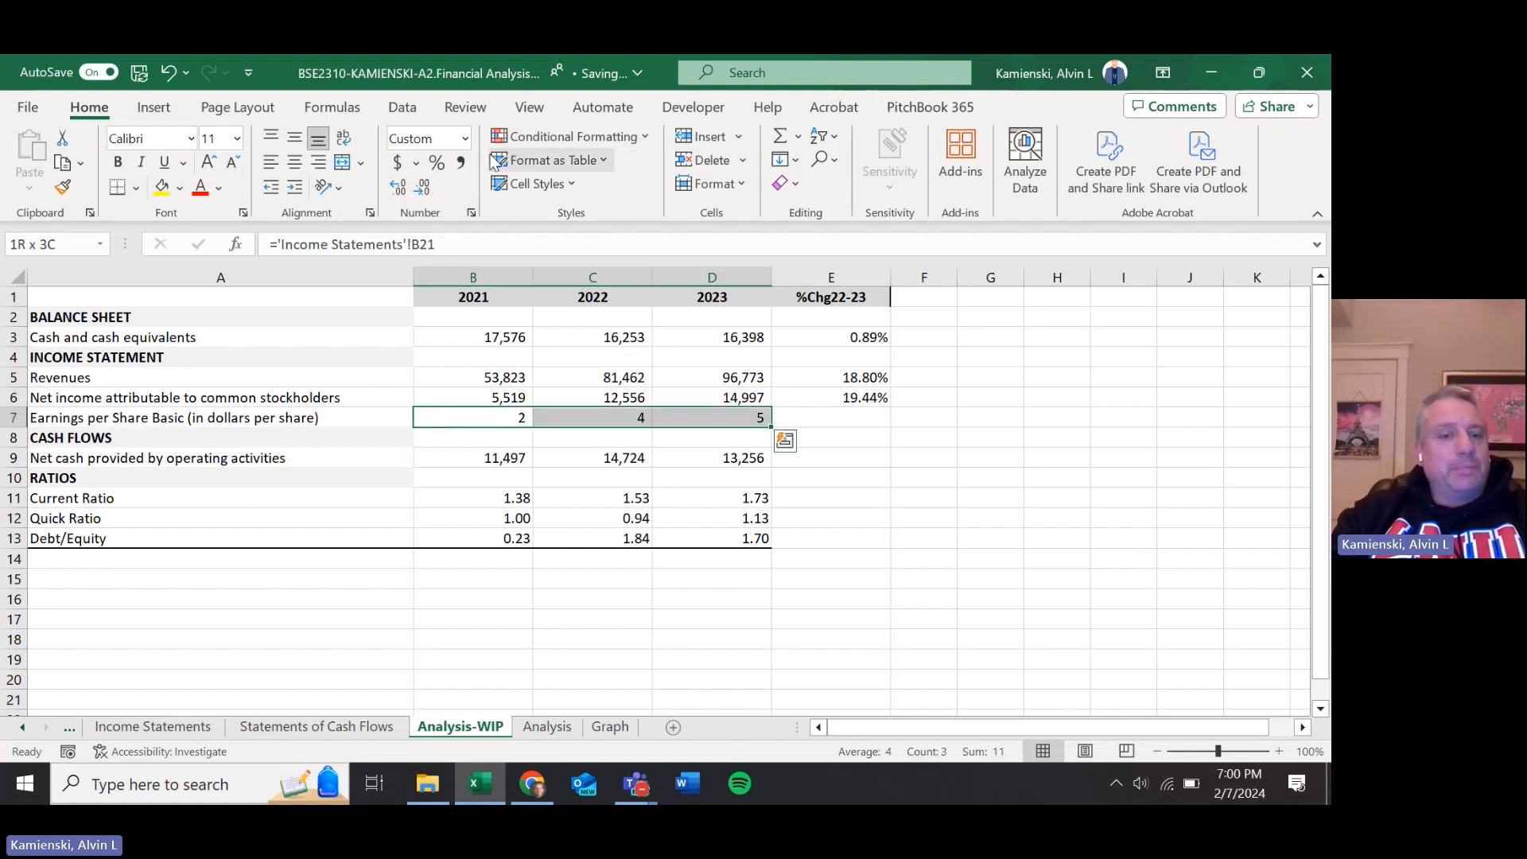
left_click(468, 139)
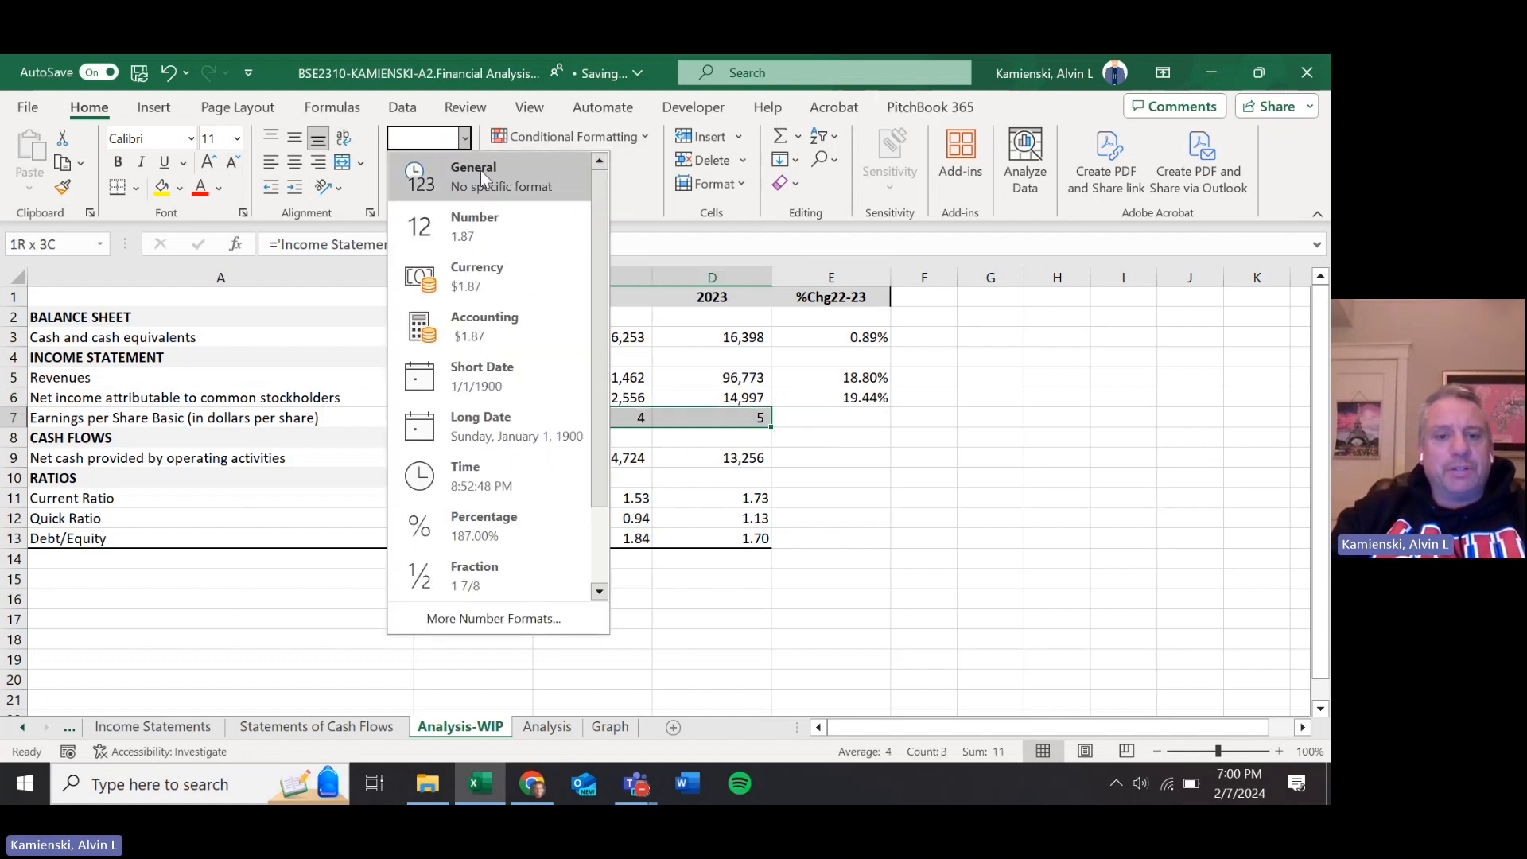
left_click(485, 326)
key("Left")
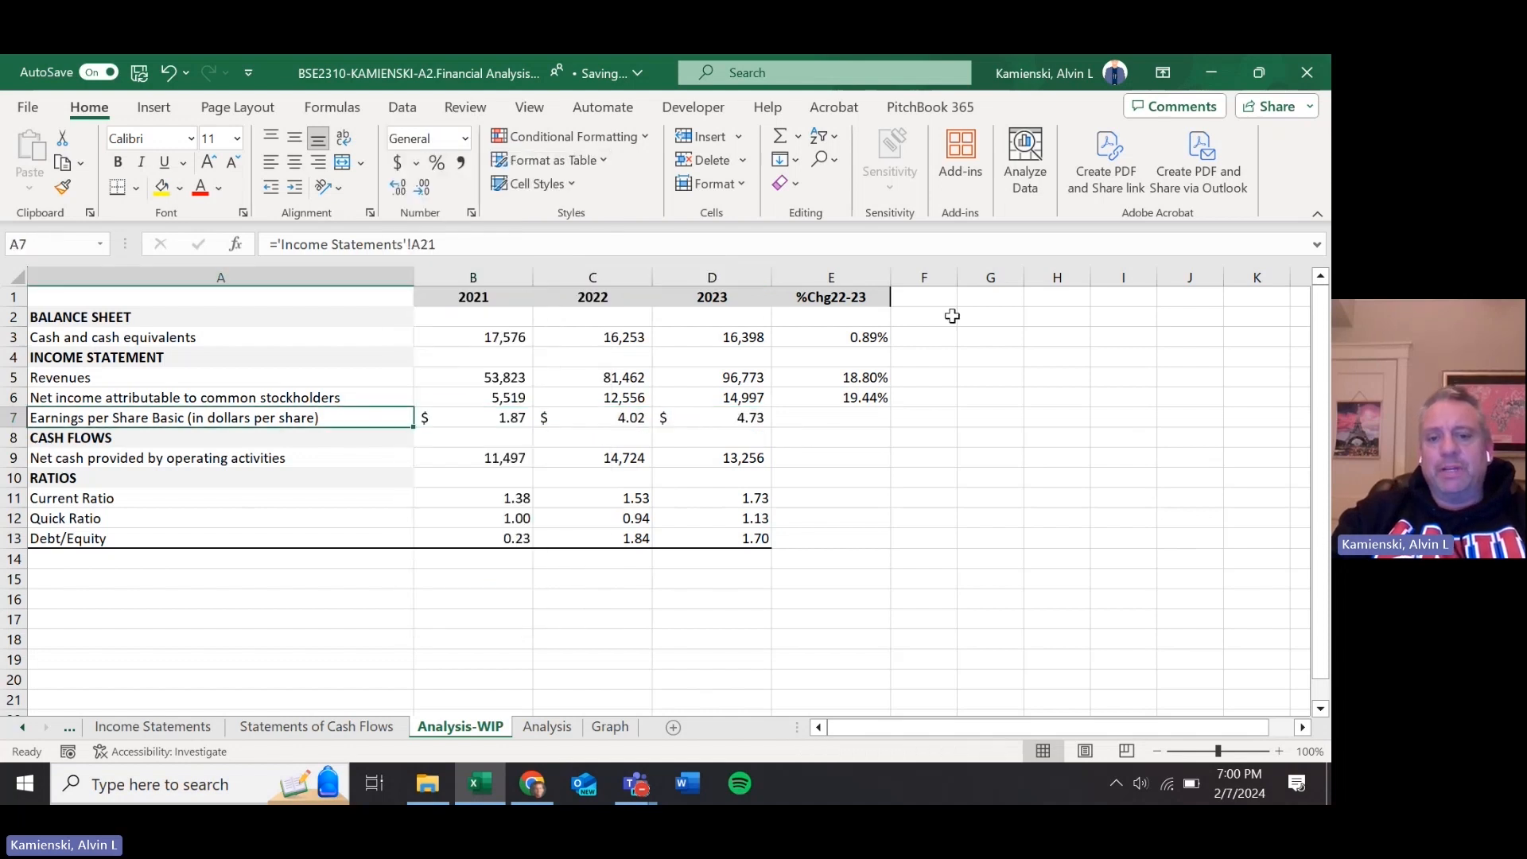
key("Right")
key("Right")
key("Right")
key("Left")
key("Left")
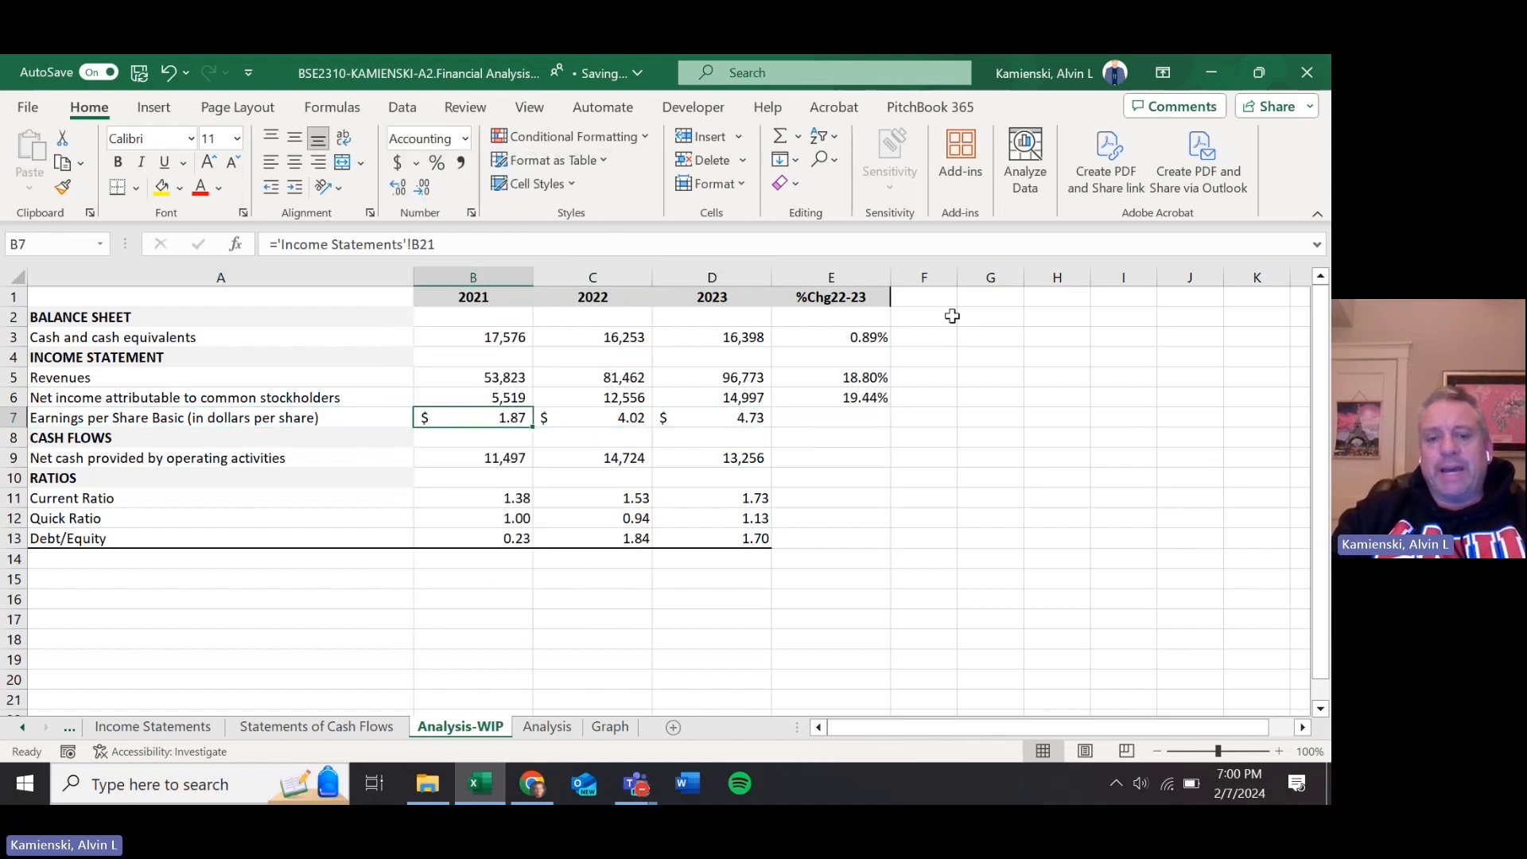
- Copy the percentage change formula from E6 to E7 and check its references in the earnings per share row
key("Right")
key("Right")
key("Right")
key("Up")
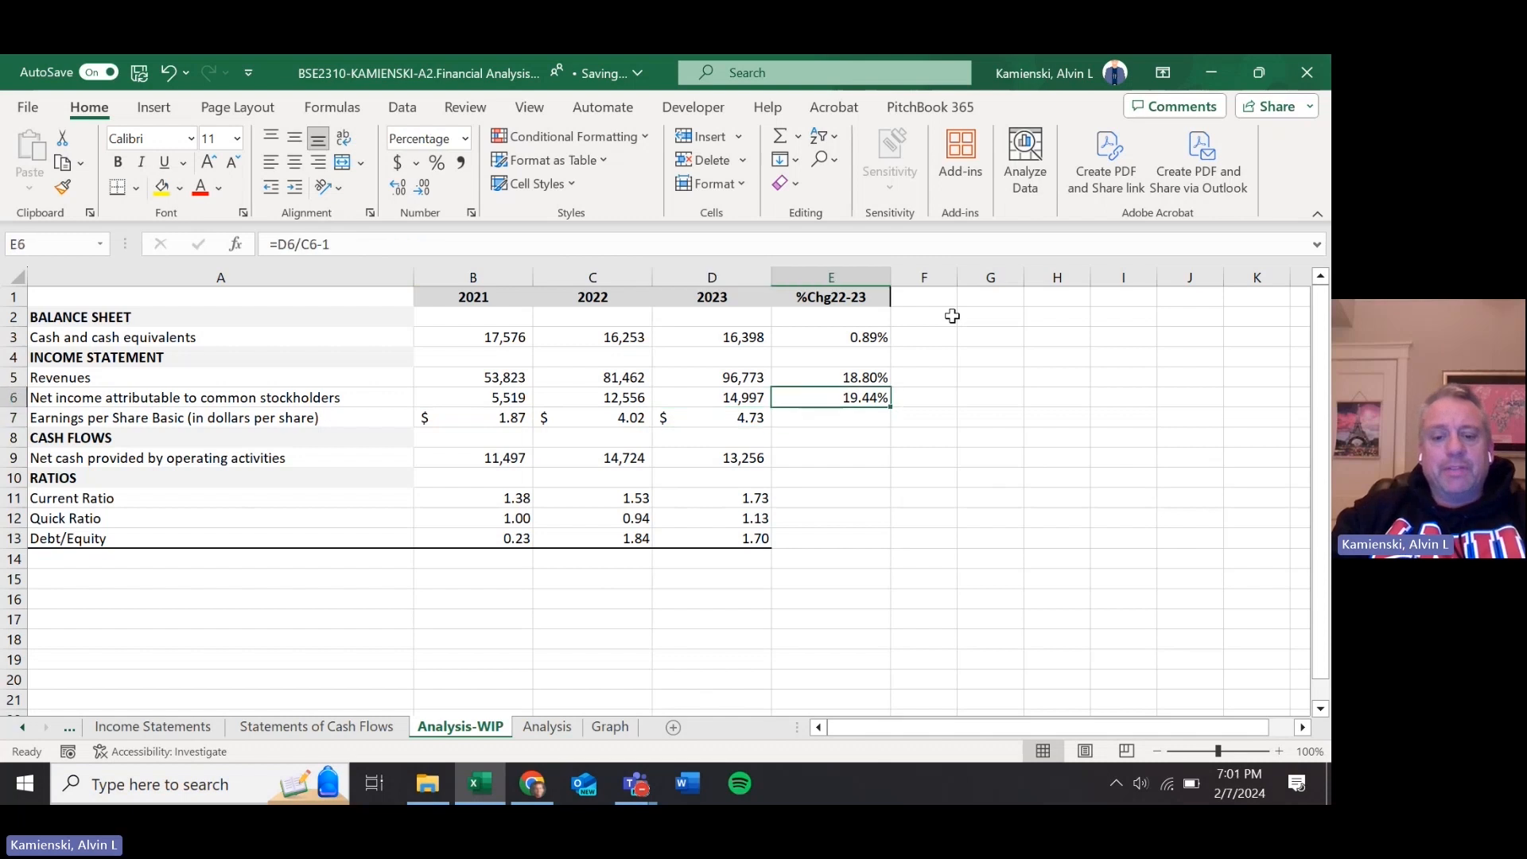
key("ctrl+c")
key("Down")
key("ctrl+v")
key("F2")
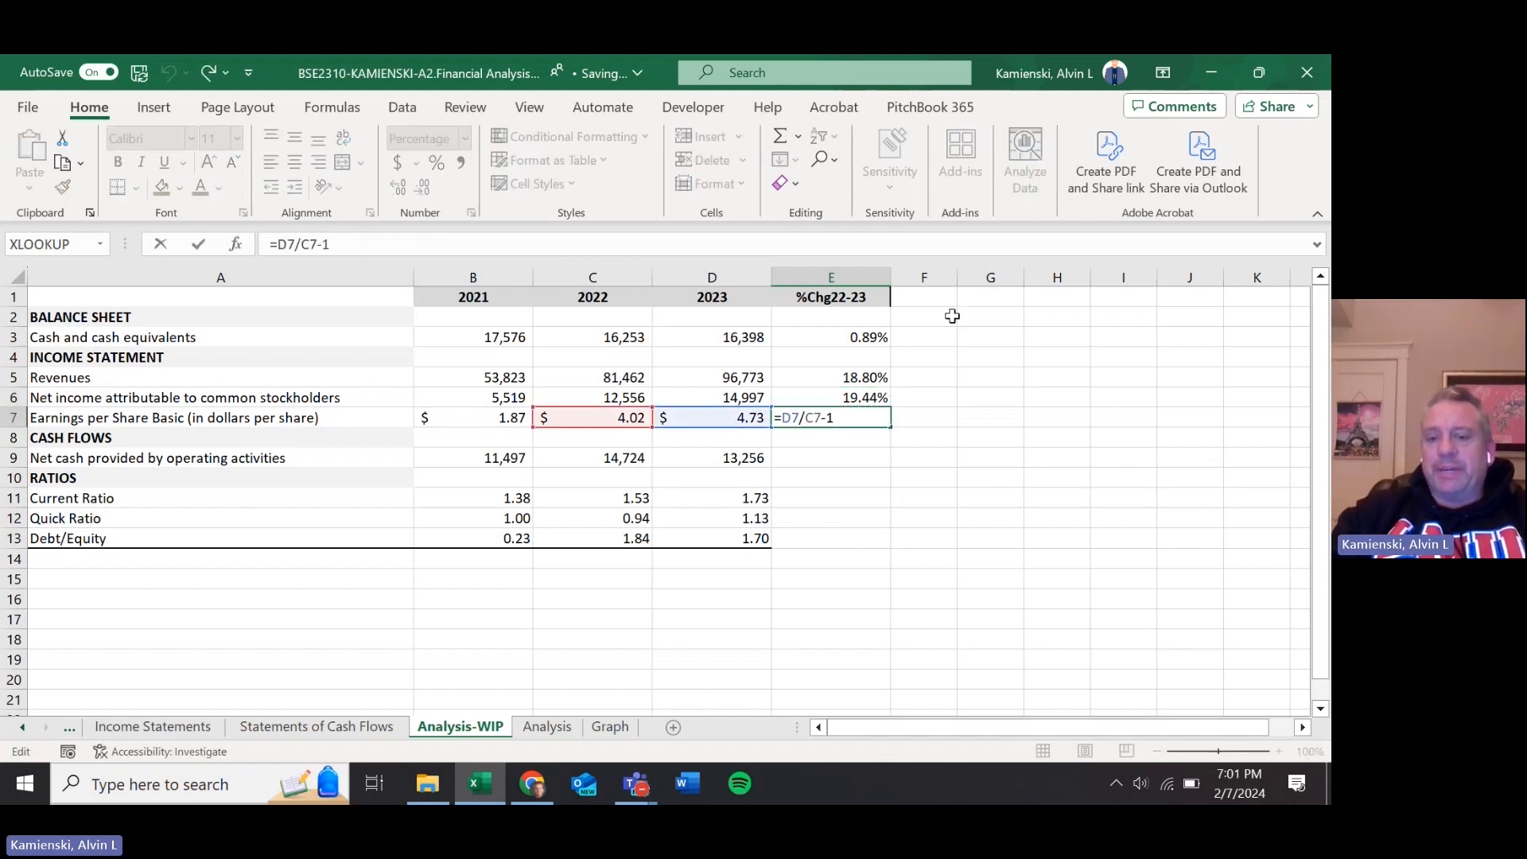
key("Escape")
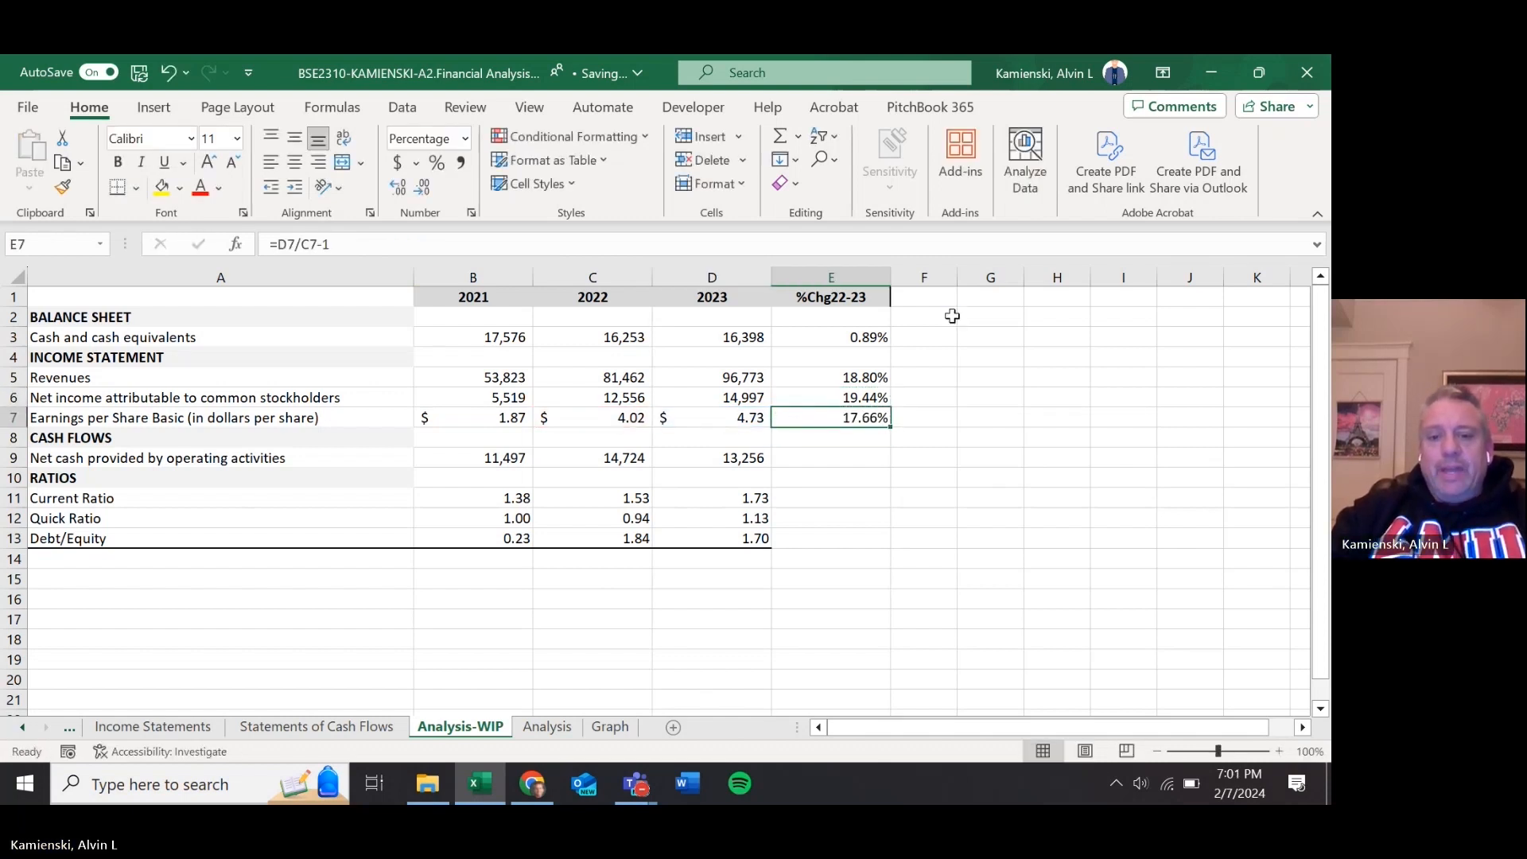
- Copy the percentage change formula from E7 to E9 for net cash provided by operating activities
key("Down")
key("Down")
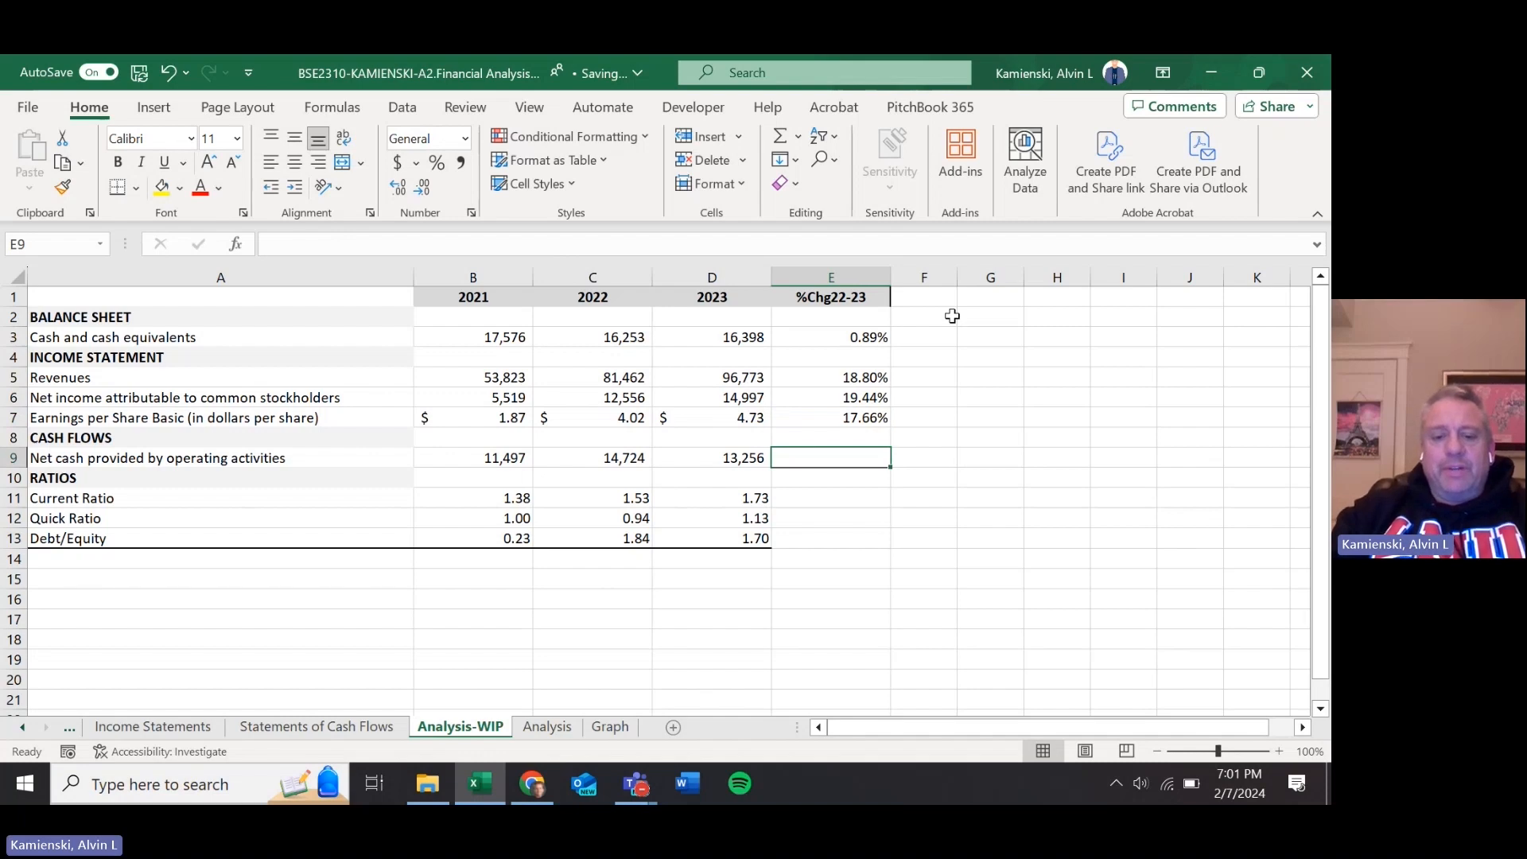
key("ctrl+Page_Down")
key("Up")
key("Up")
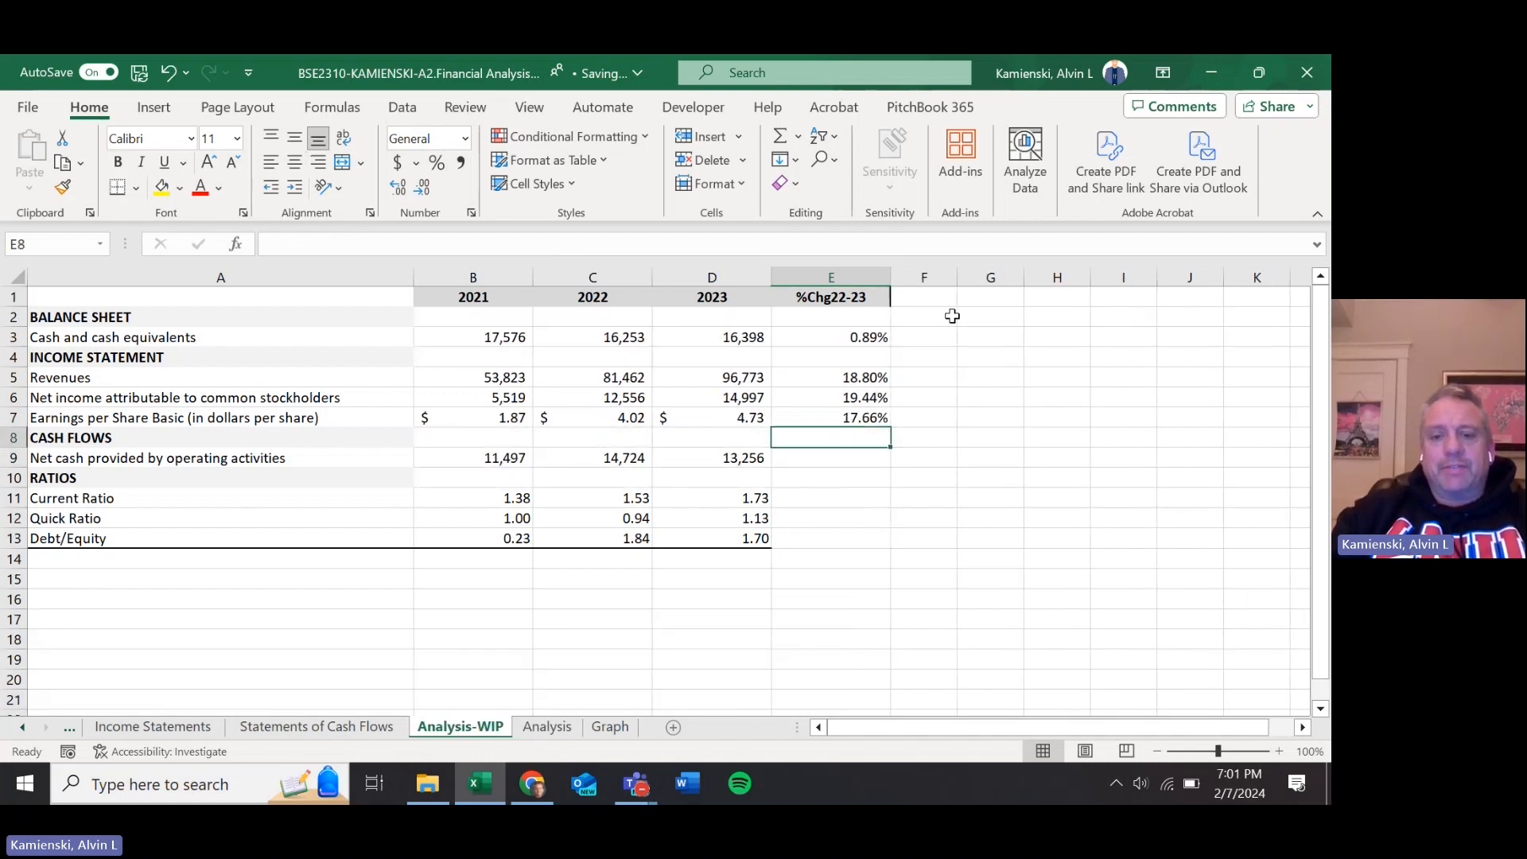
key("ctrl+c")
key("Down")
key("Down")
key("Return")
- Review the percentage changes in E3:E9 and compare them with the %Chg22-23 column on the Analysis sheet
key("Up")
key("Up")
key("Up")
key("Up")
key("Up")
key("Up")
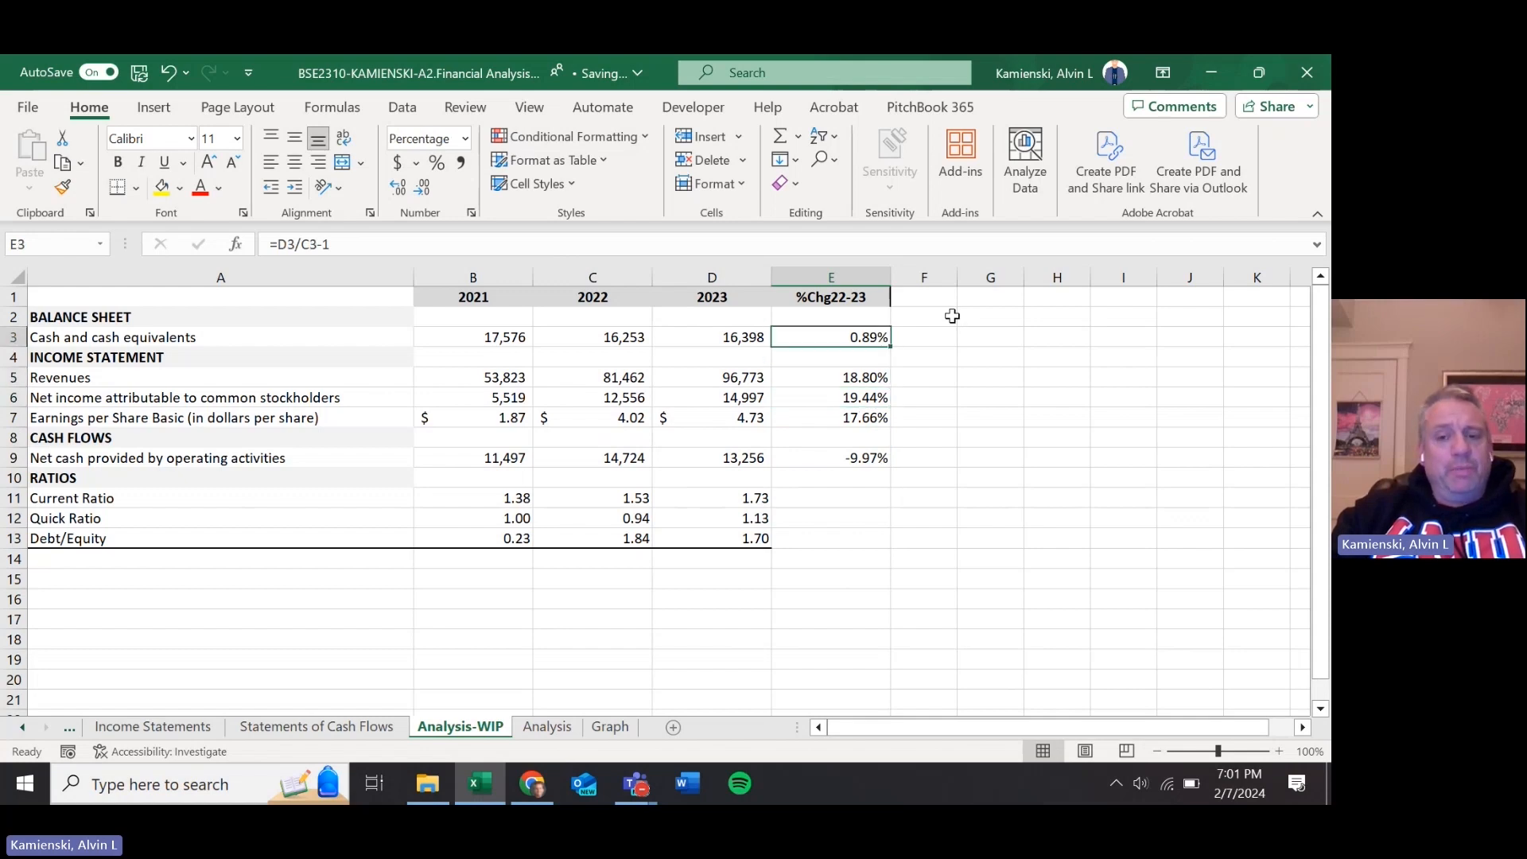
key("Down")
key("Down")
key("Down")
key("Down")
key("Down")
key("Down")
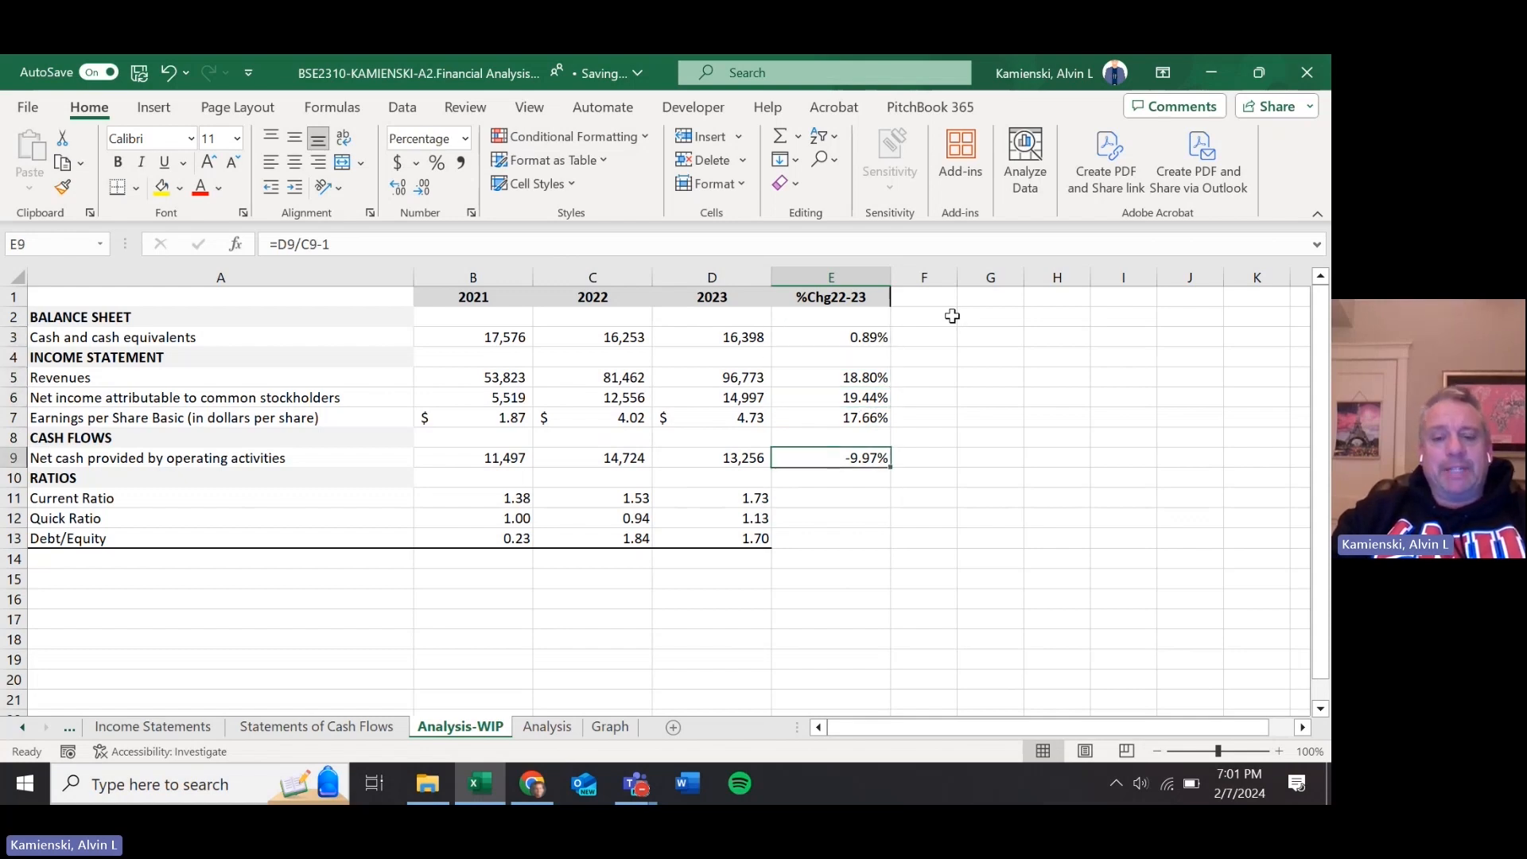
key("ctrl+Page_Down")
key("ctrl+Page_Up")
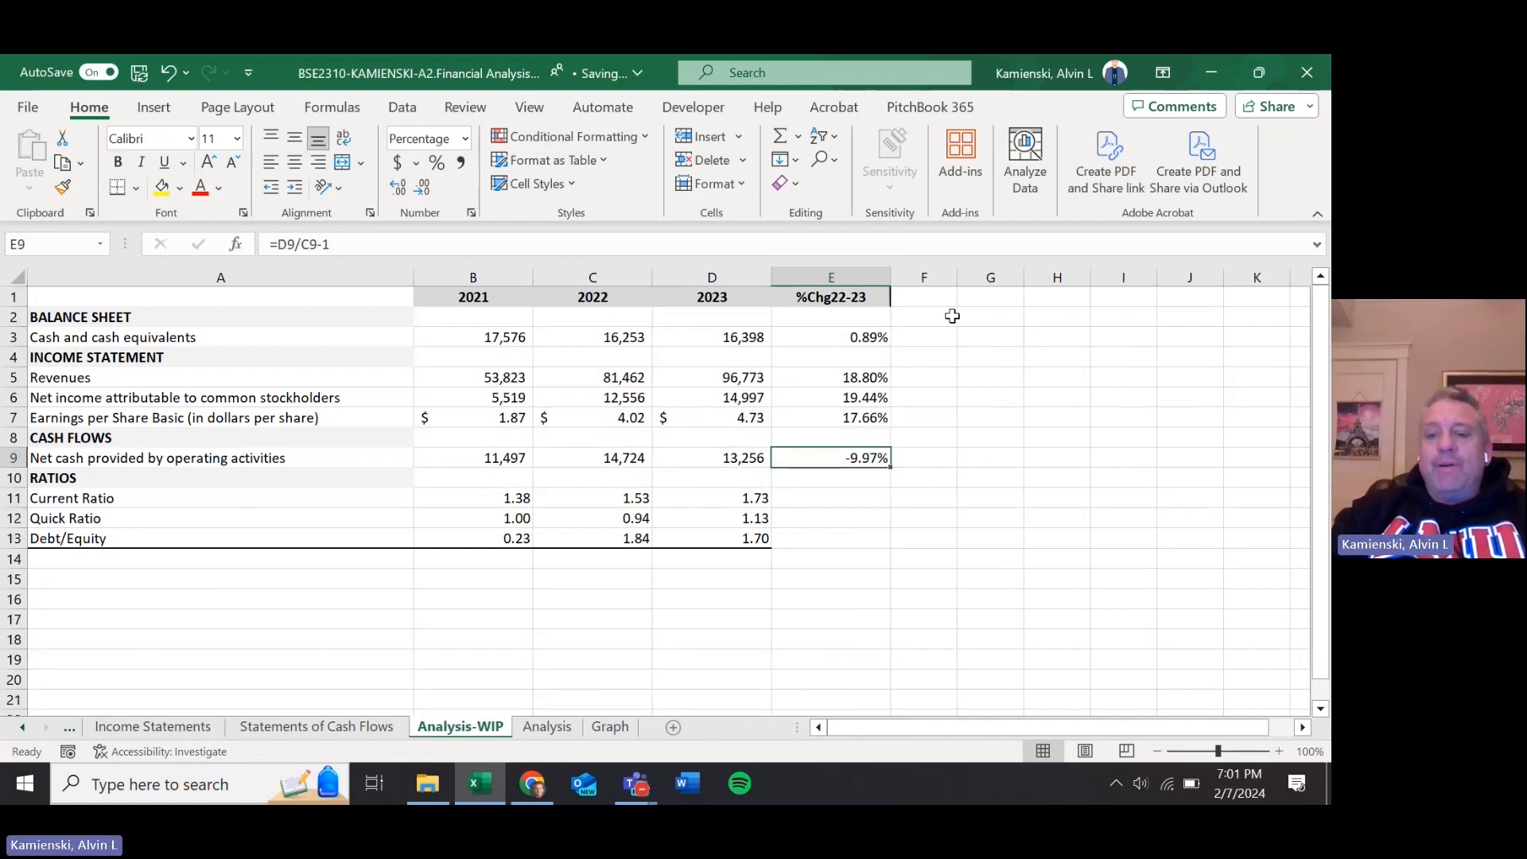
- Try to add a less-than conditional formatting rule to E3 with threshold .1 and Light Red Fill with Dark Red Text
key("Up")
key("Up")
key("Up")
key("Up")
key("Up")
key("Up")
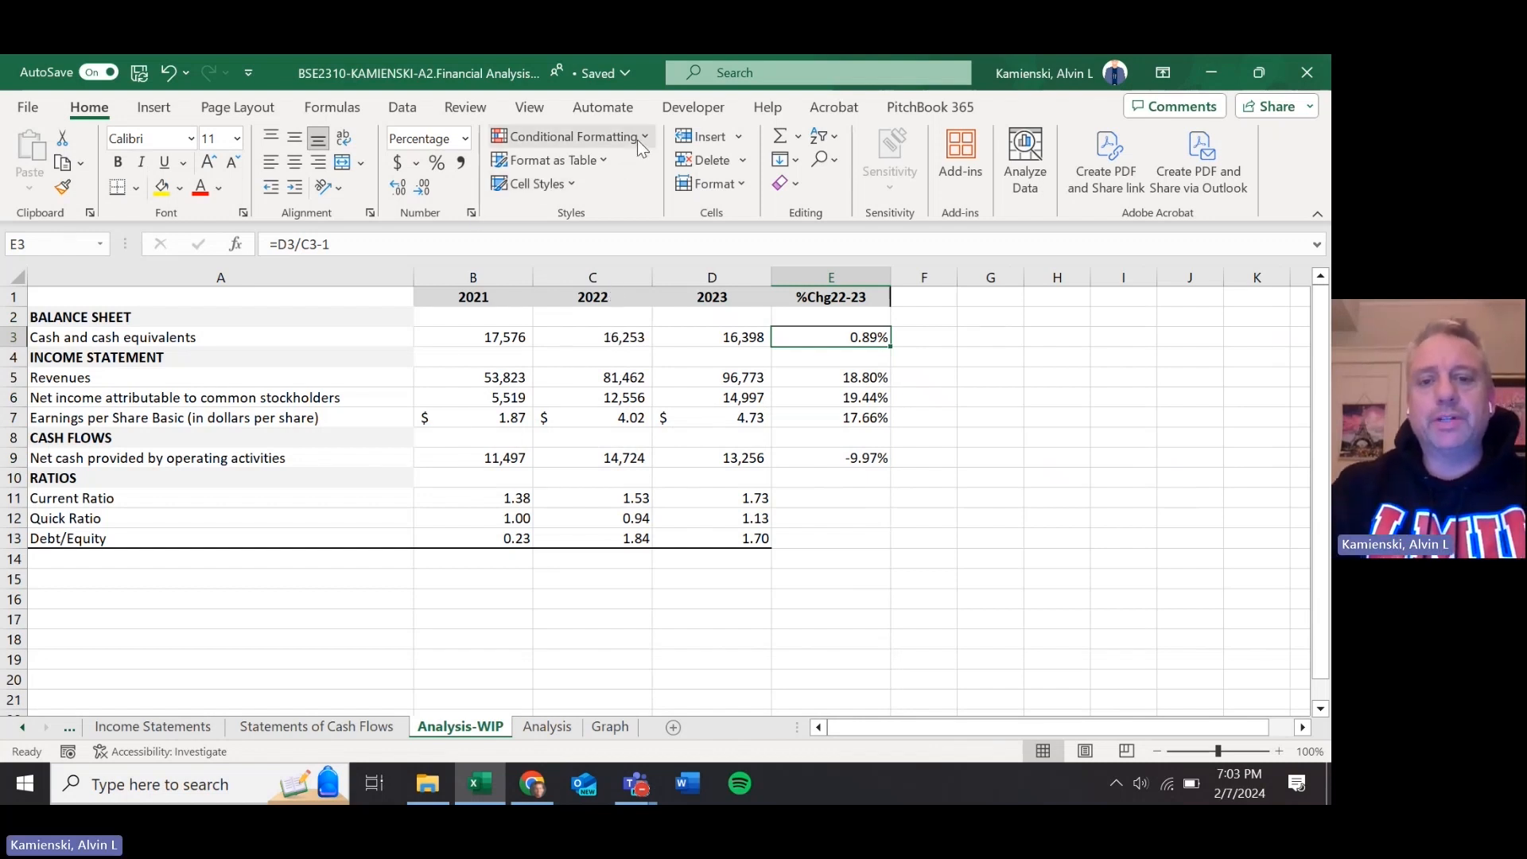
left_click(637, 140)
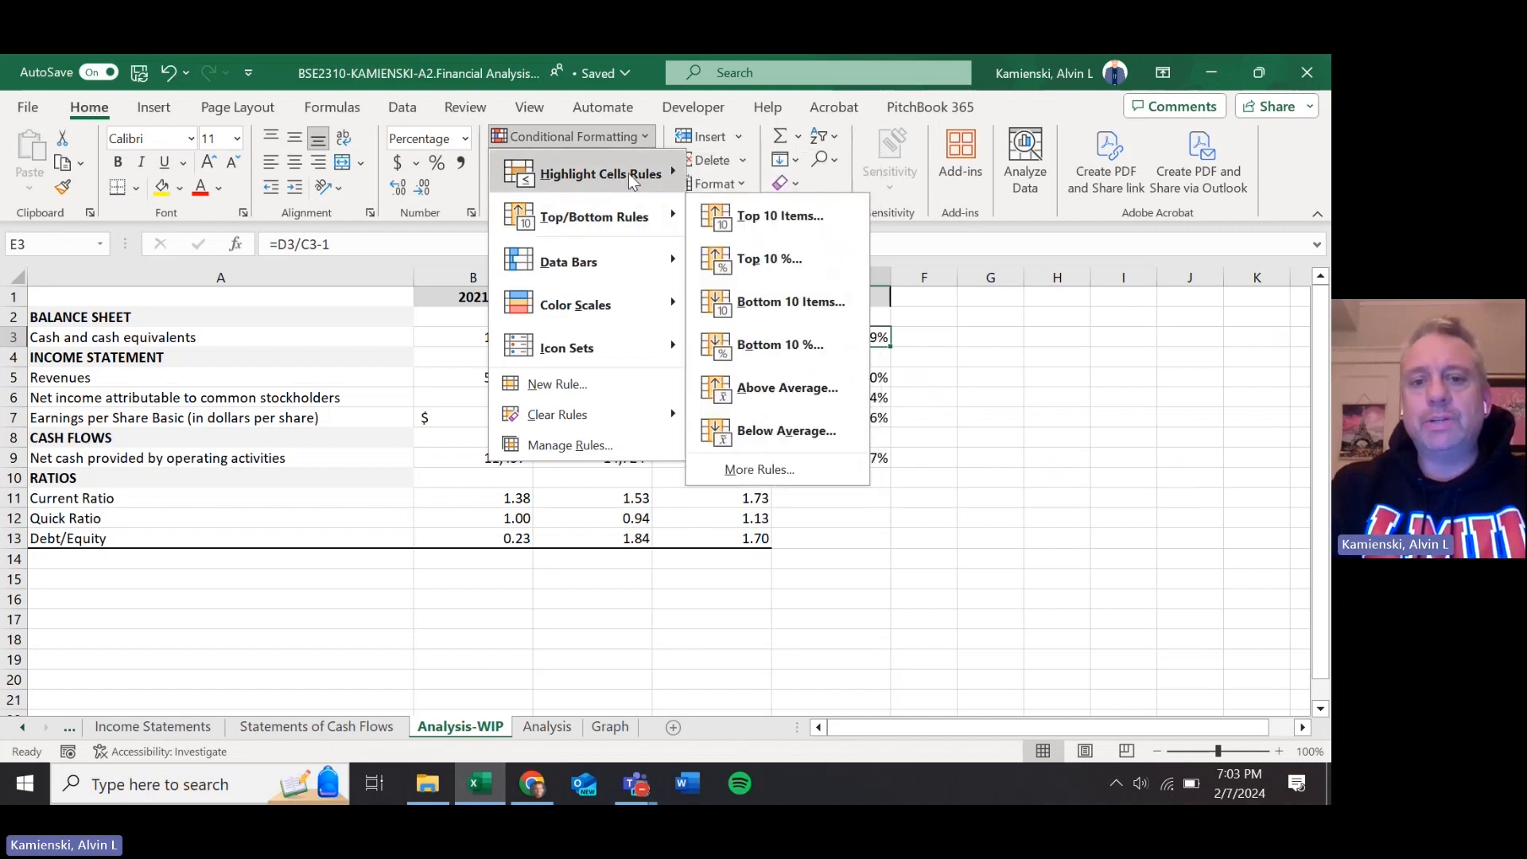
mouse_move(628, 174)
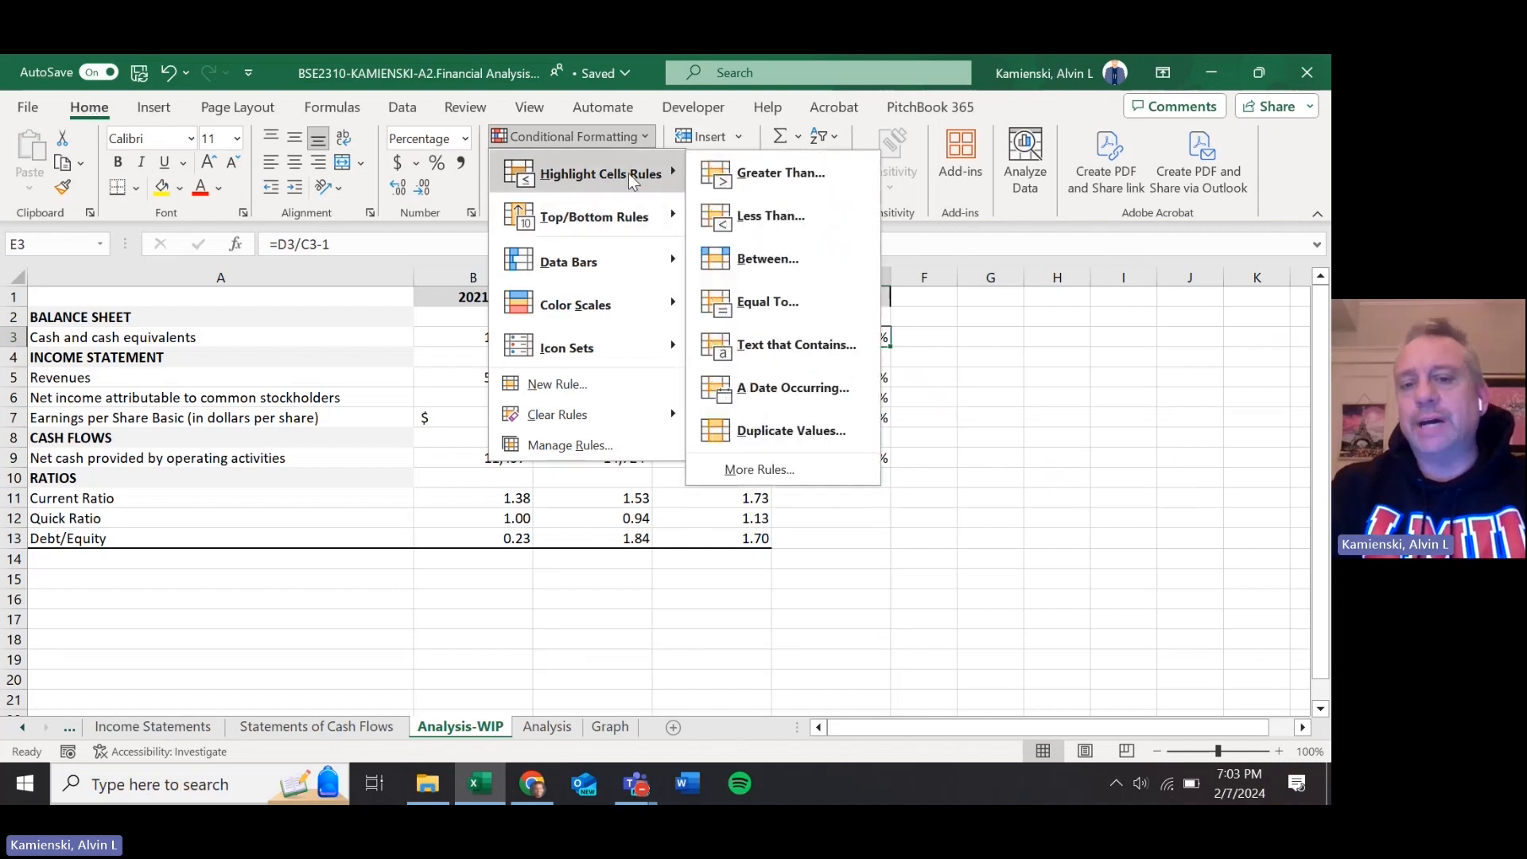
left_click(751, 216)
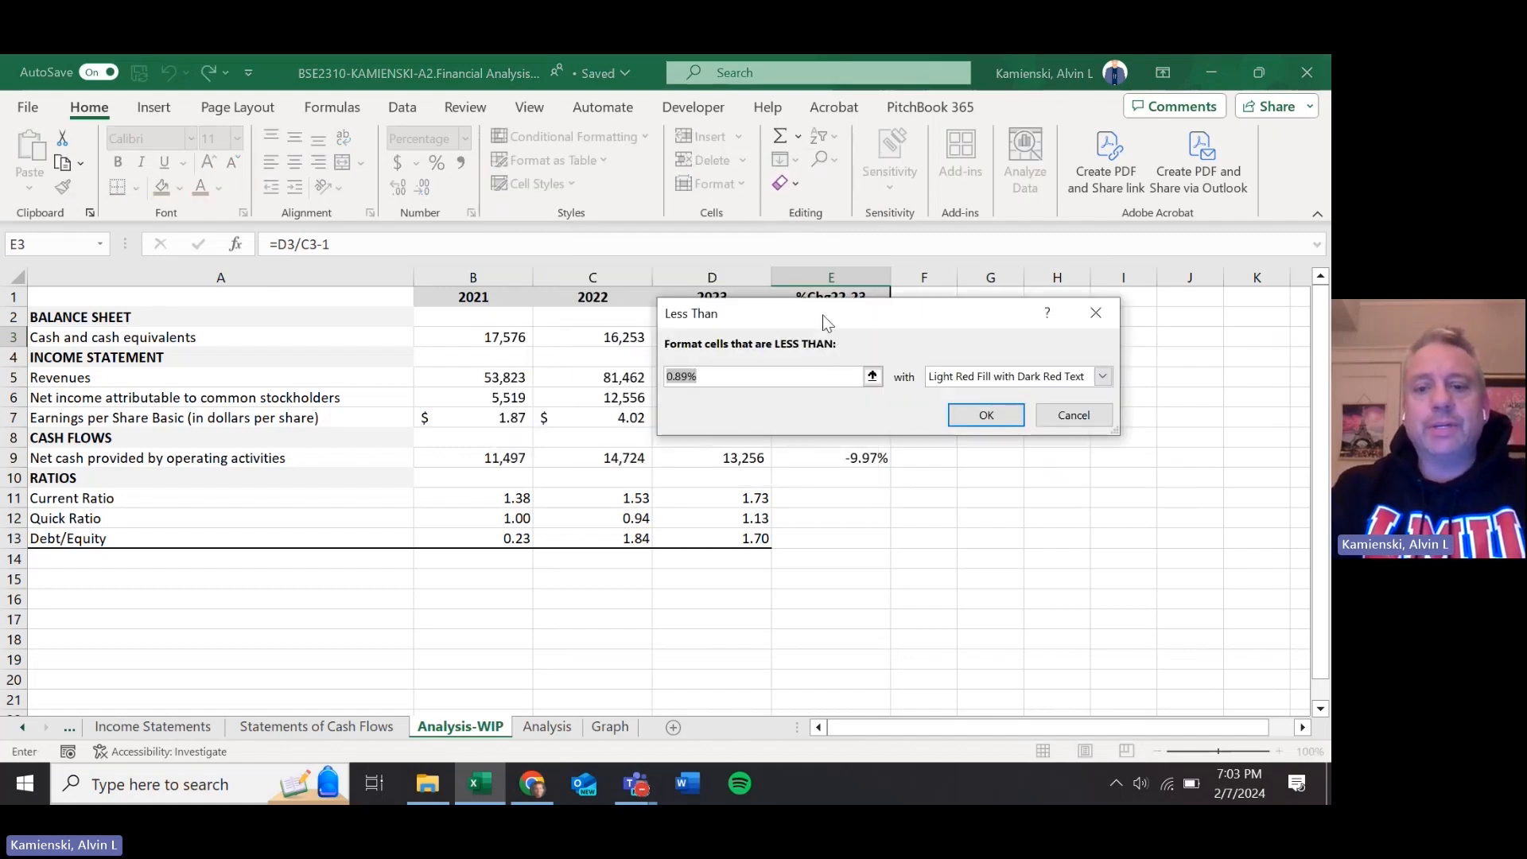
left_click_drag(824, 320, 949, 432)
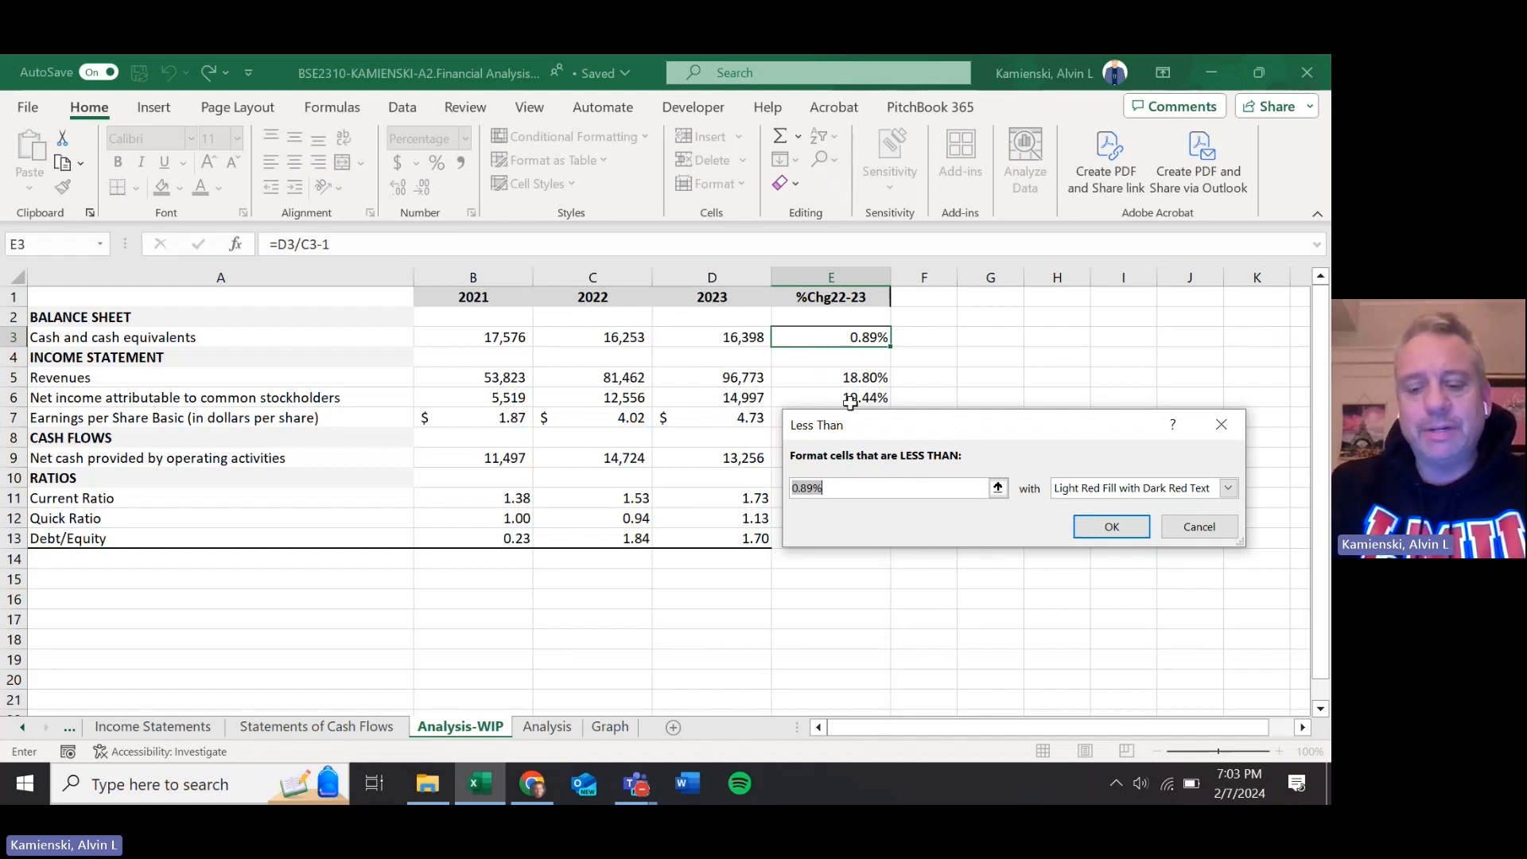
key("BackSpace")
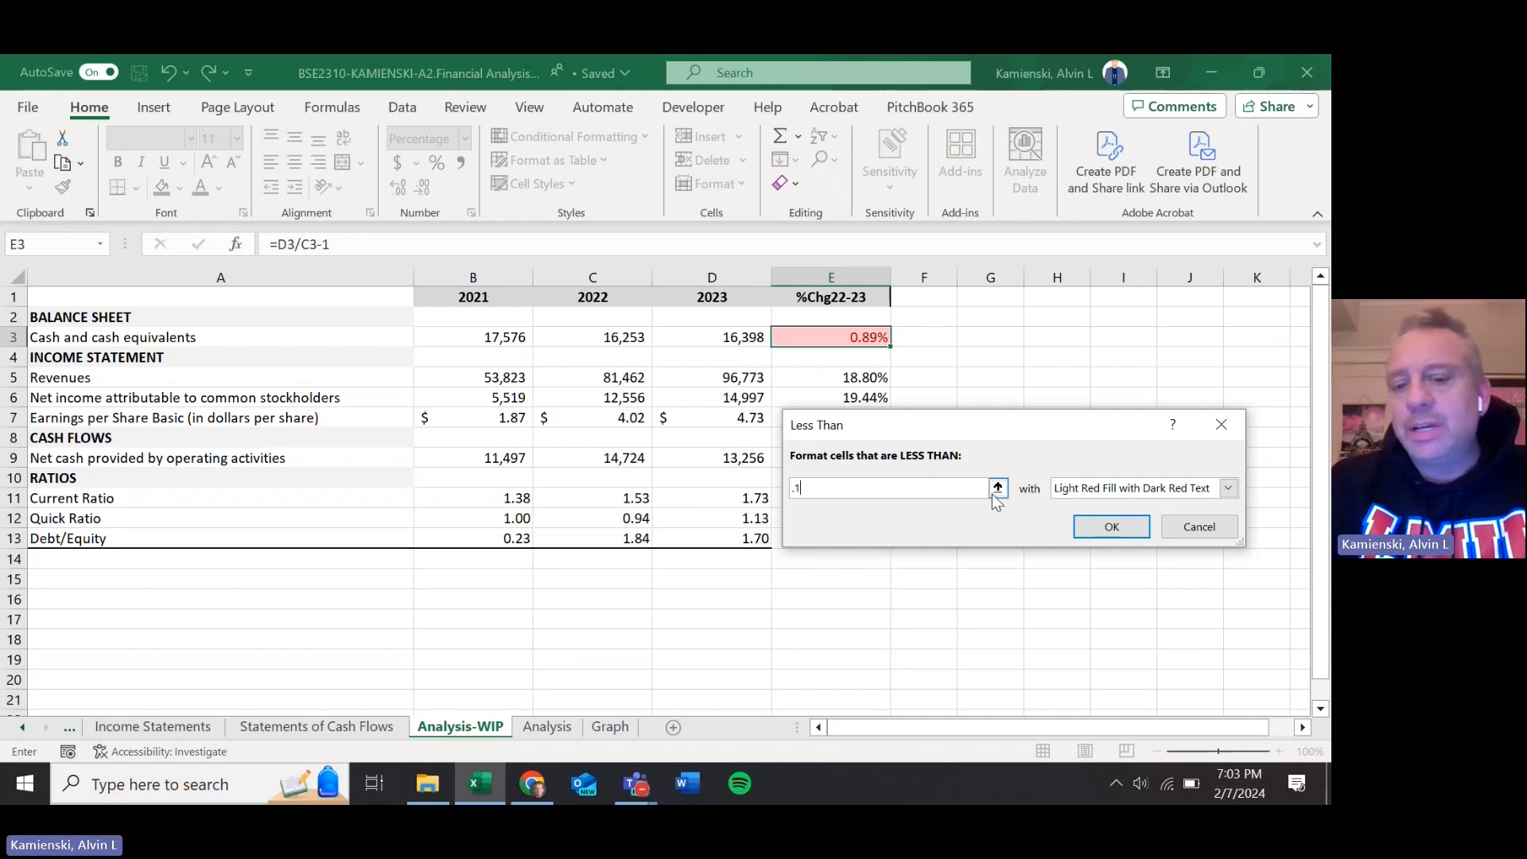
left_click(1080, 522)
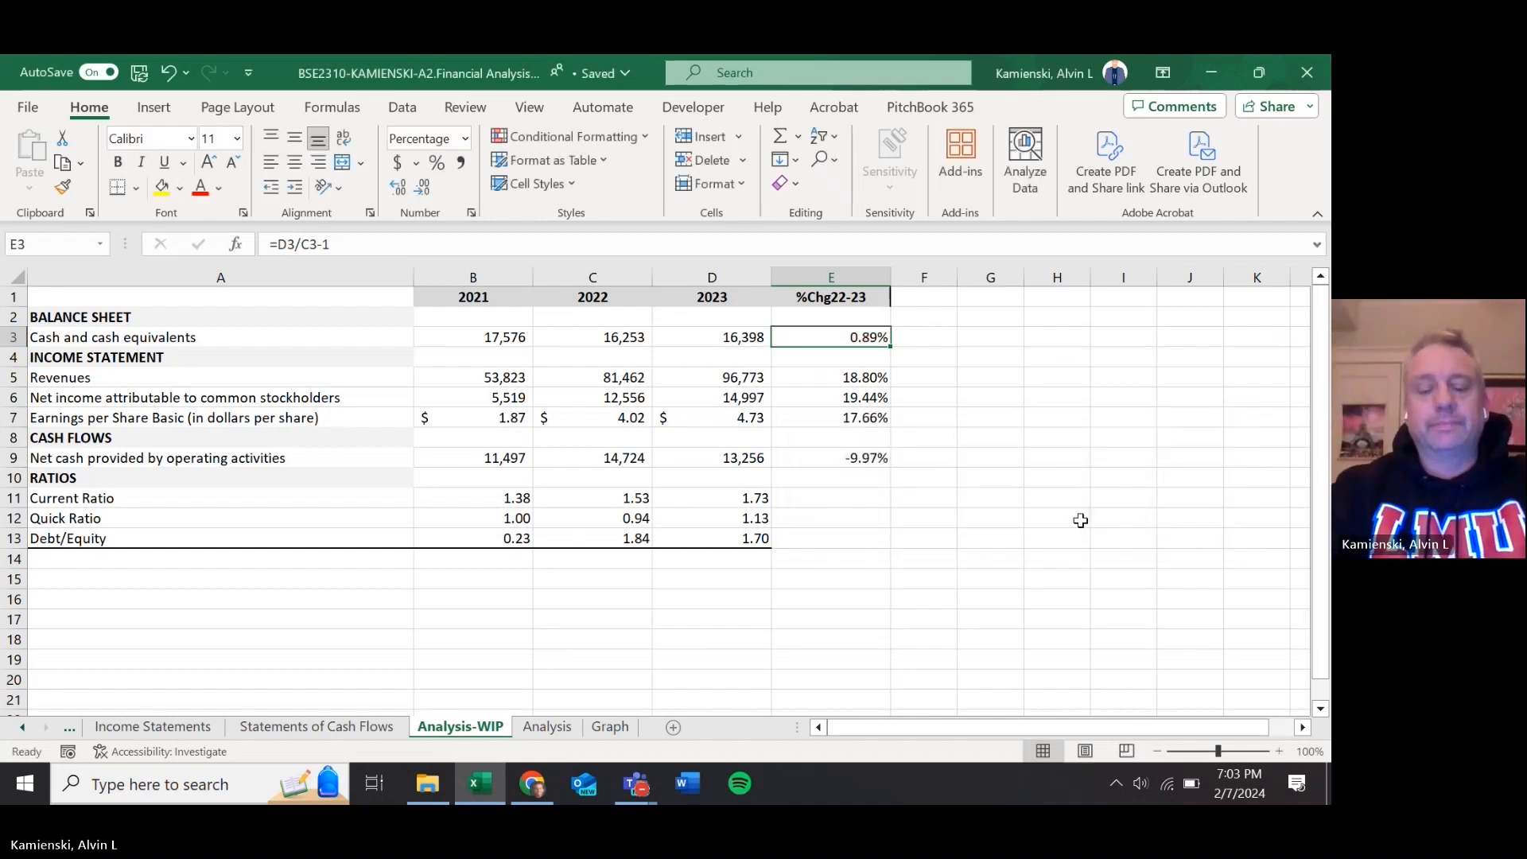
- On the Analysis sheet, open the conditional formatting rule applied to E3 and examine its comparison value
key("ctrl+Page_Down")
key("Right")
key("Left")
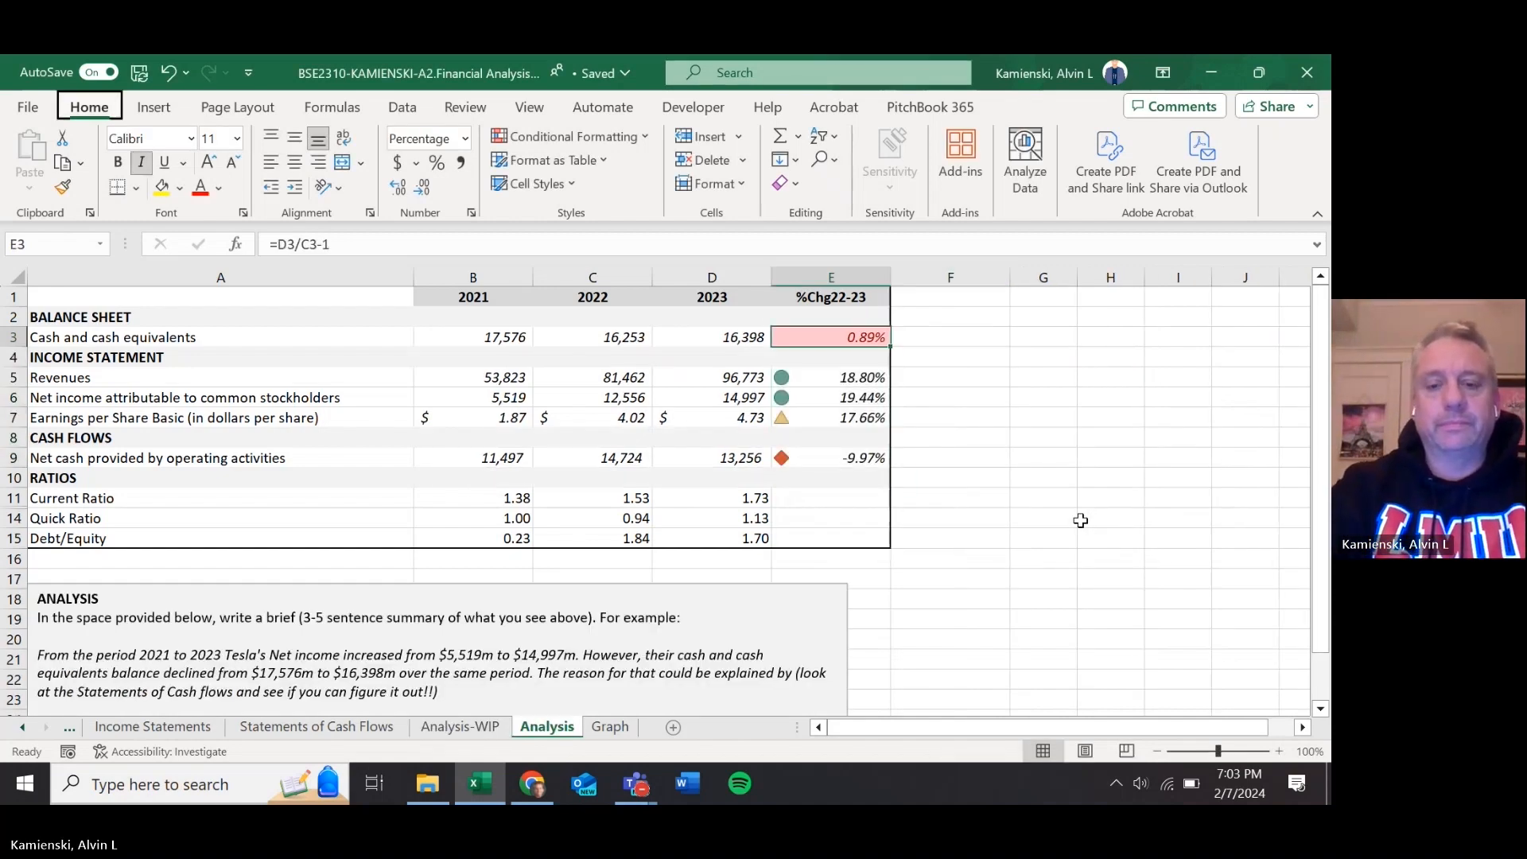
key("alt+h")
key("l")
key("r")
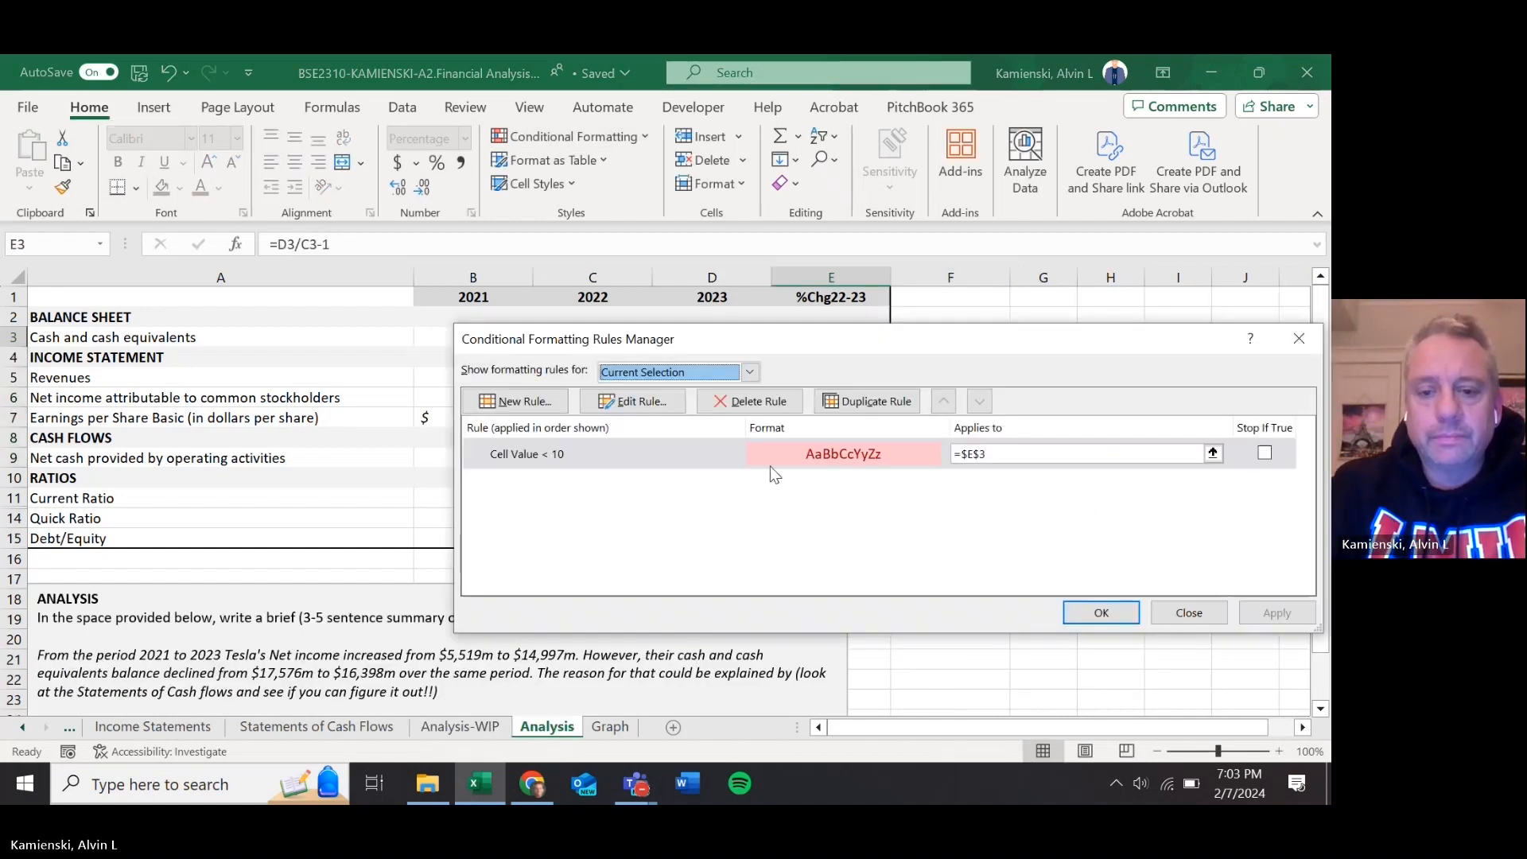
double_click(714, 452)
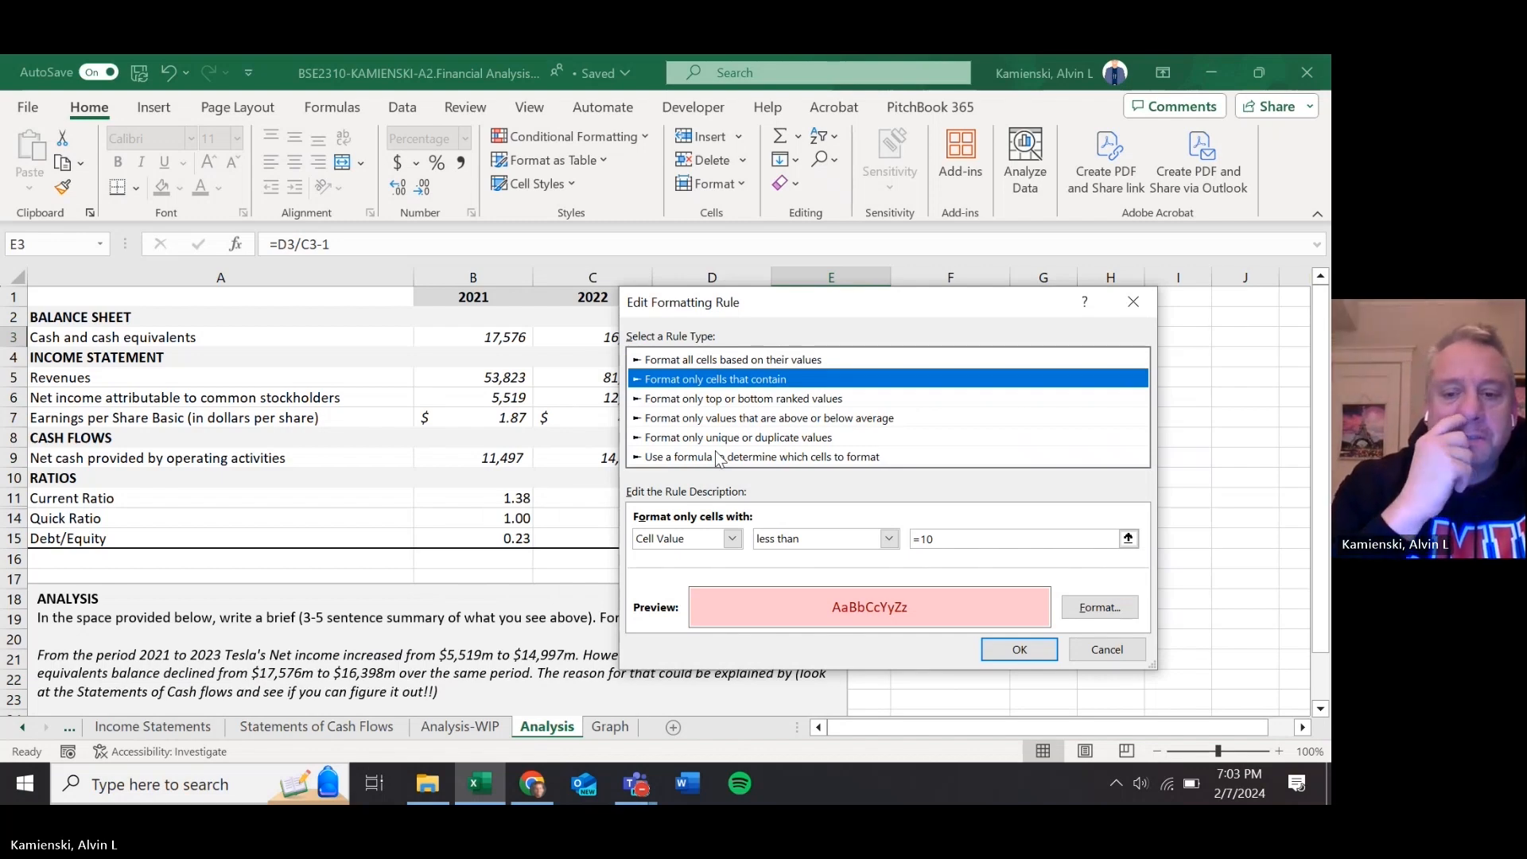
left_click(1127, 539)
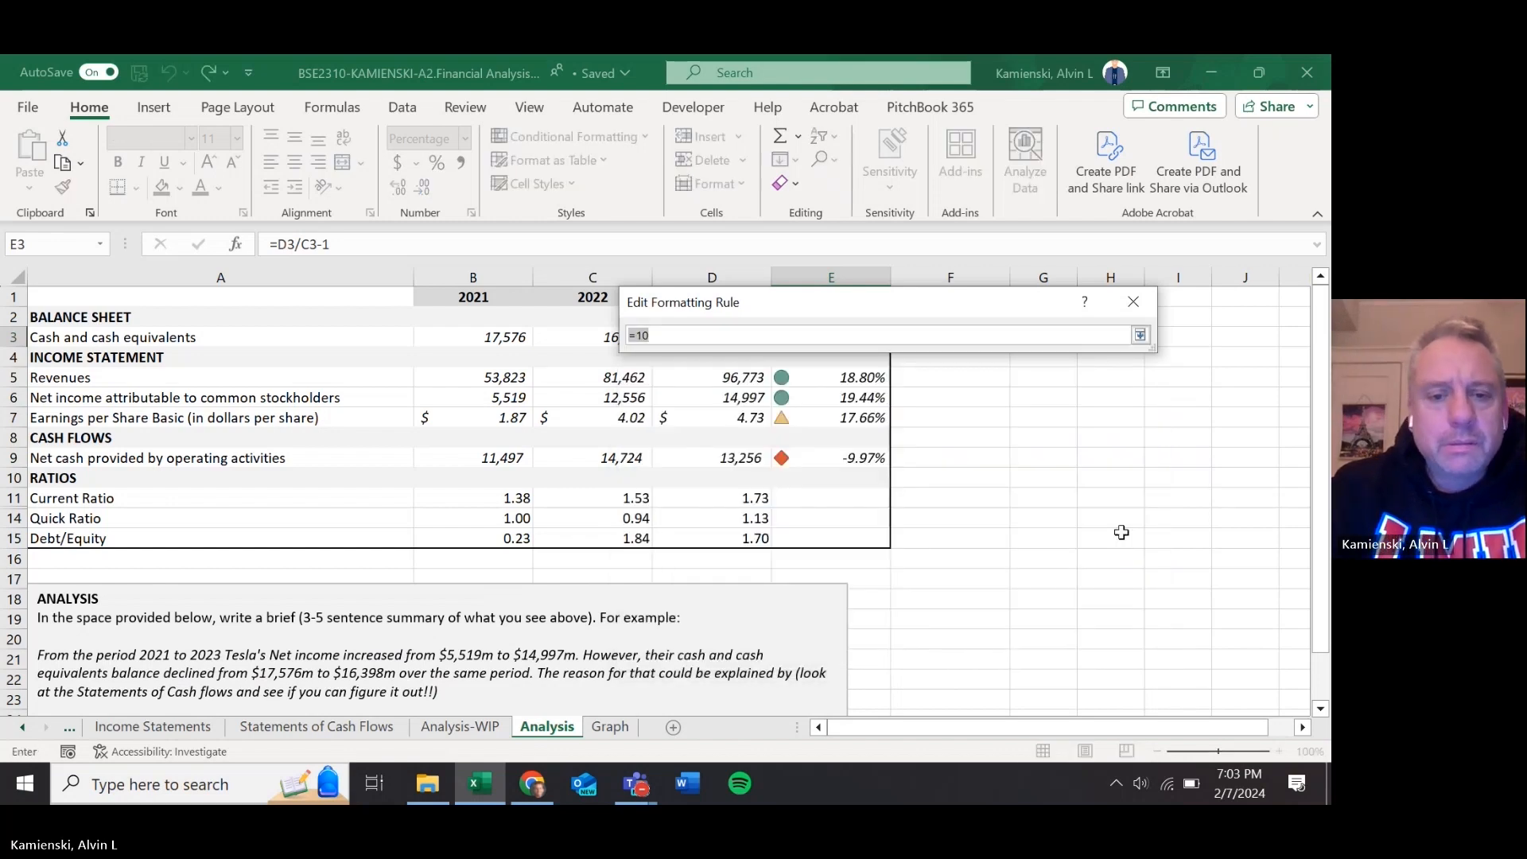
key("Return")
key("Return")
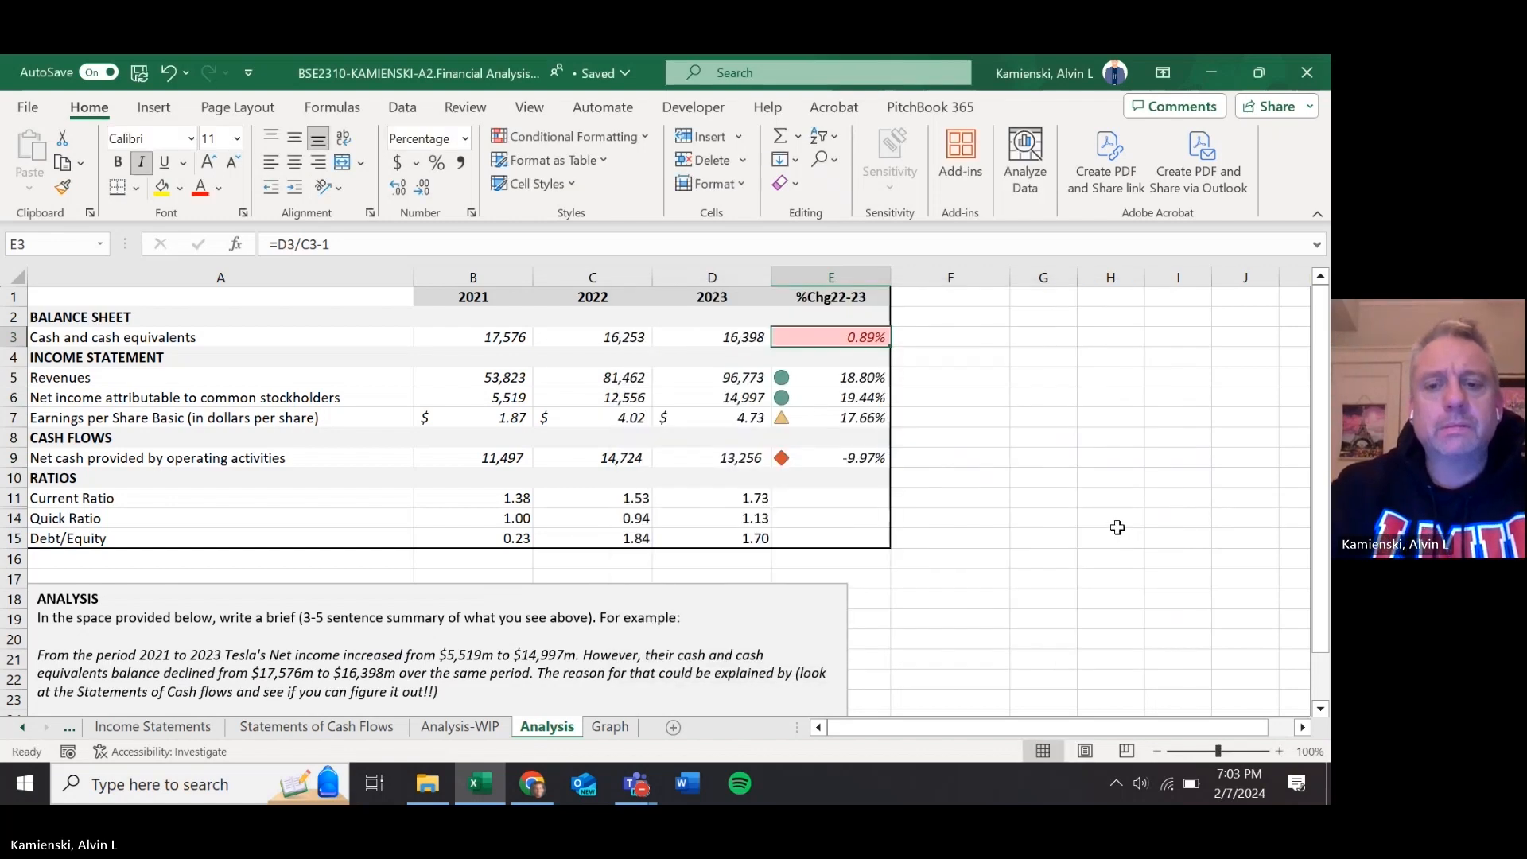
- Recheck the condition and format of the E3 rule on the Analysis sheet, cancel the edit, and return to Analysis-WIP
key("l")
key("r")
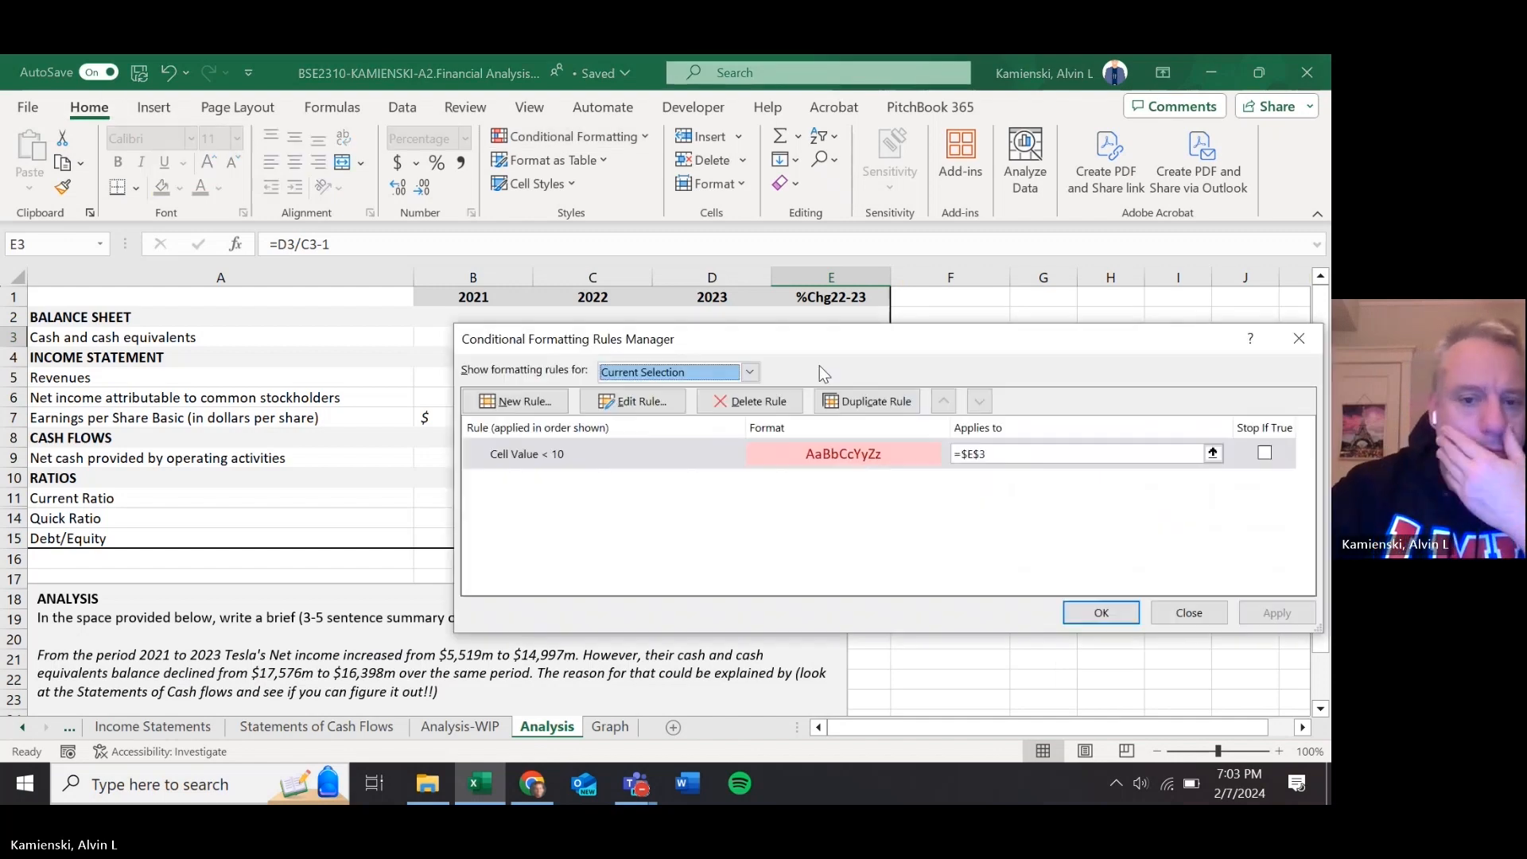
left_click(688, 442)
double_click(688, 442)
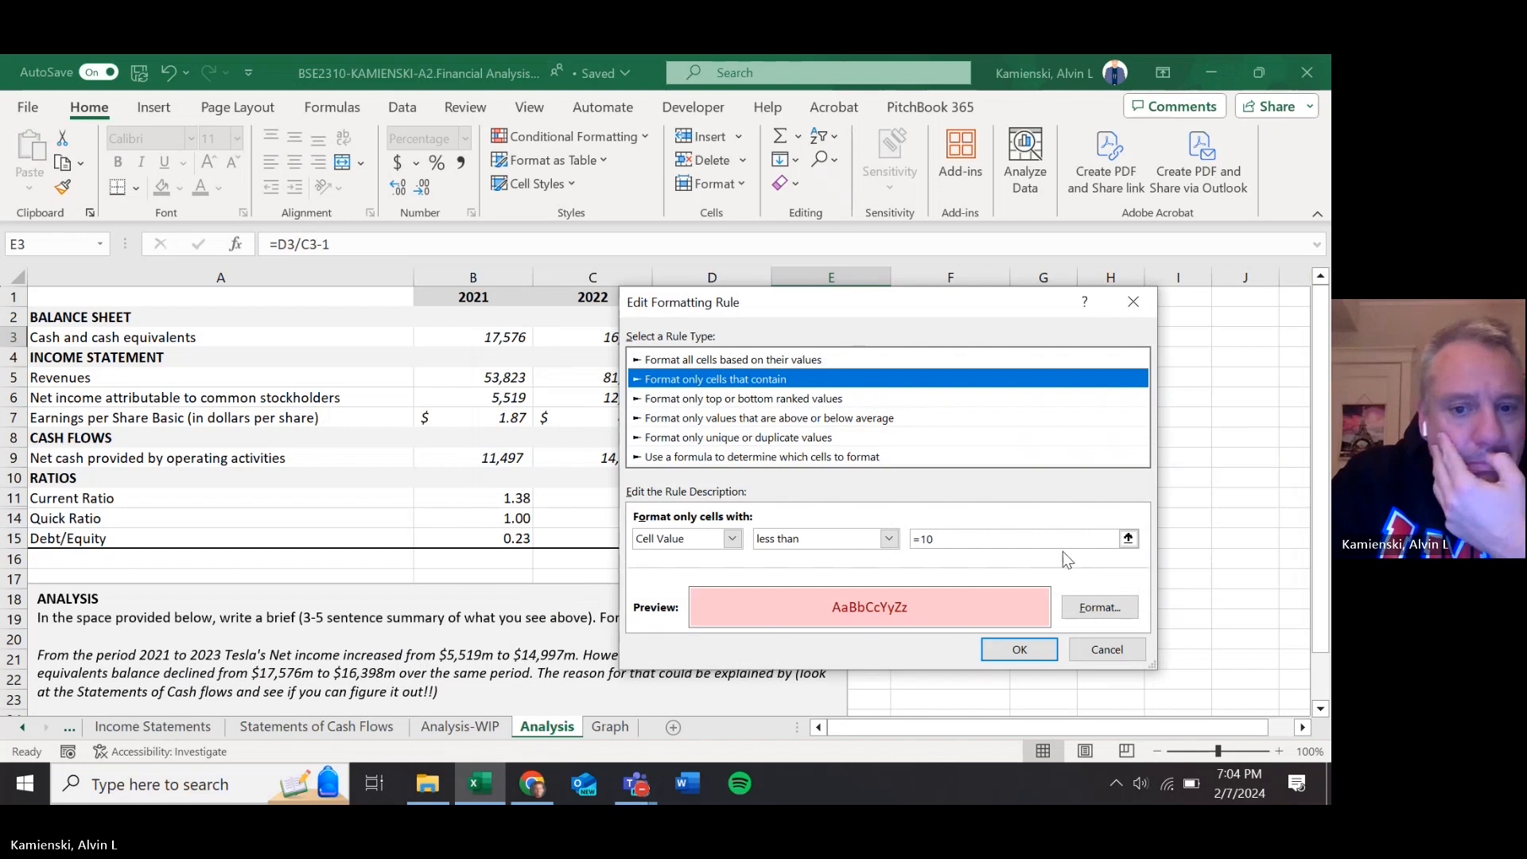
left_click(1117, 646)
key("Return")
key("ctrl+Page_Up")
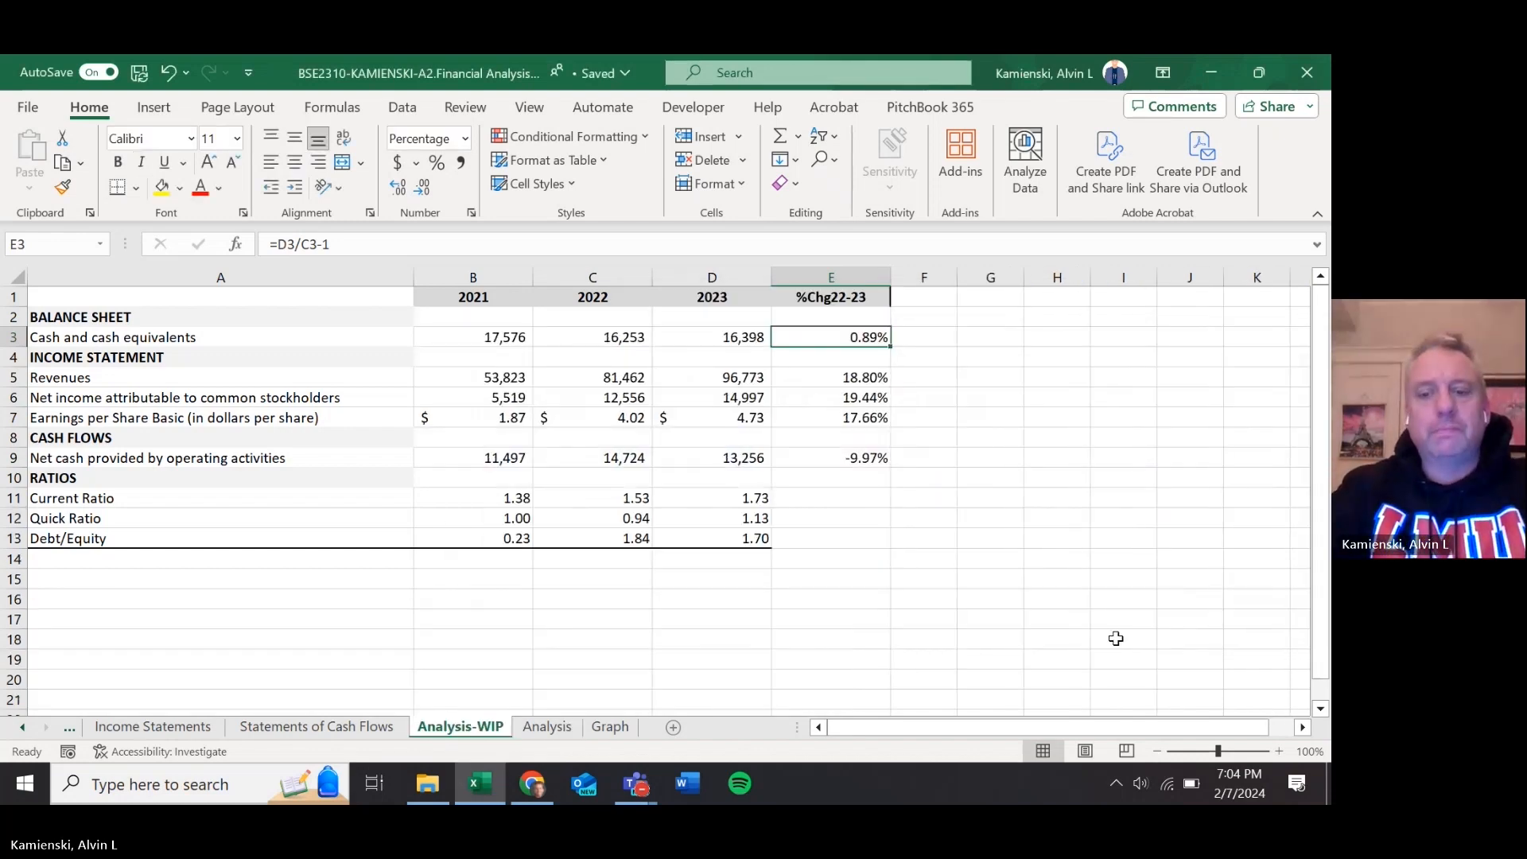
- Check which conditional formatting rules apply to E3 on the Analysis-WIP sheet
key("Left")
key("Right")
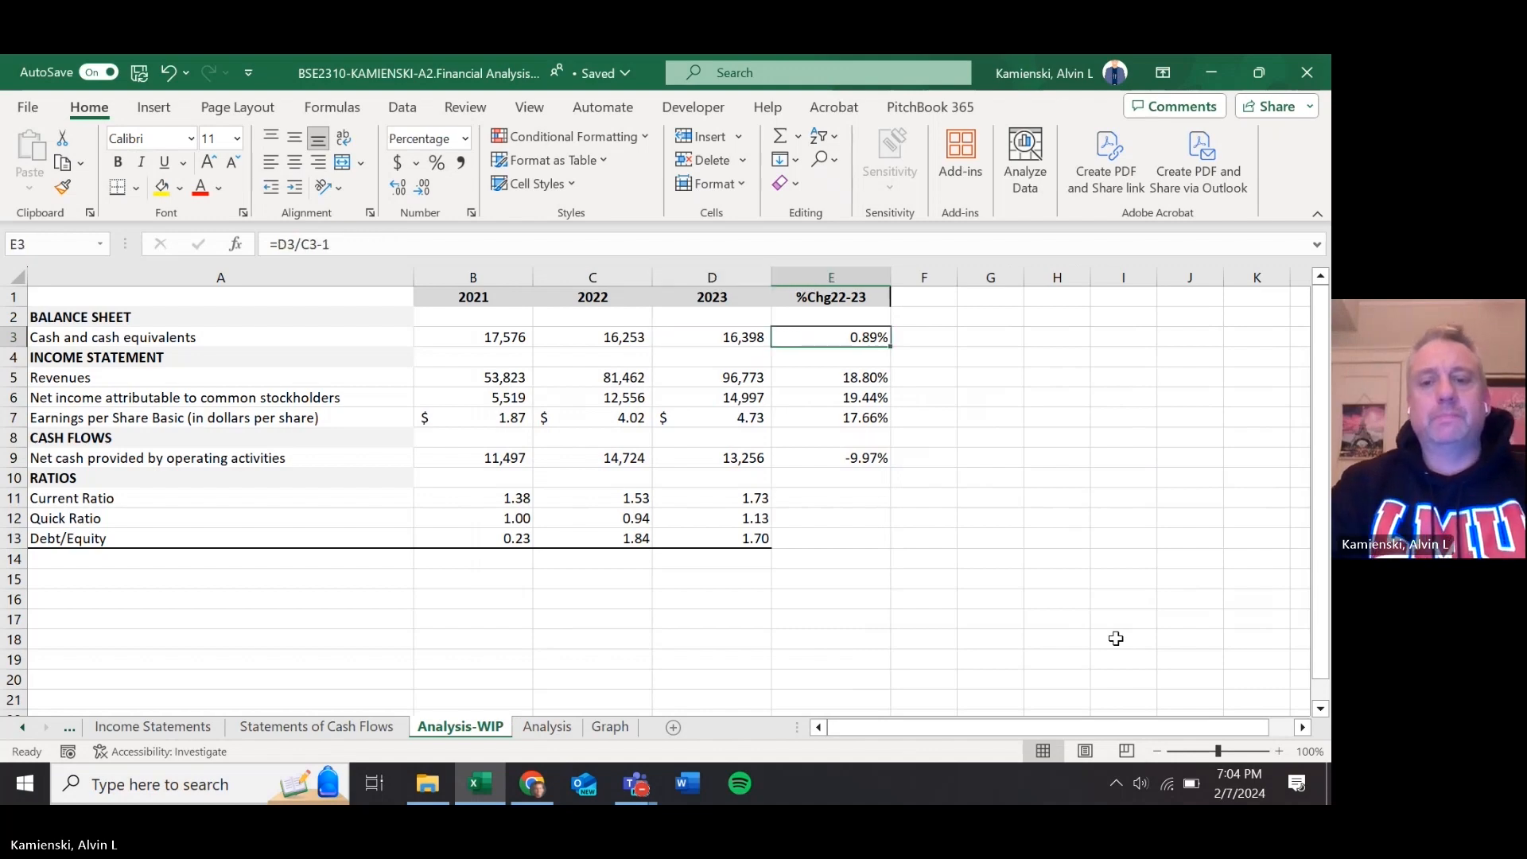
key("alt")
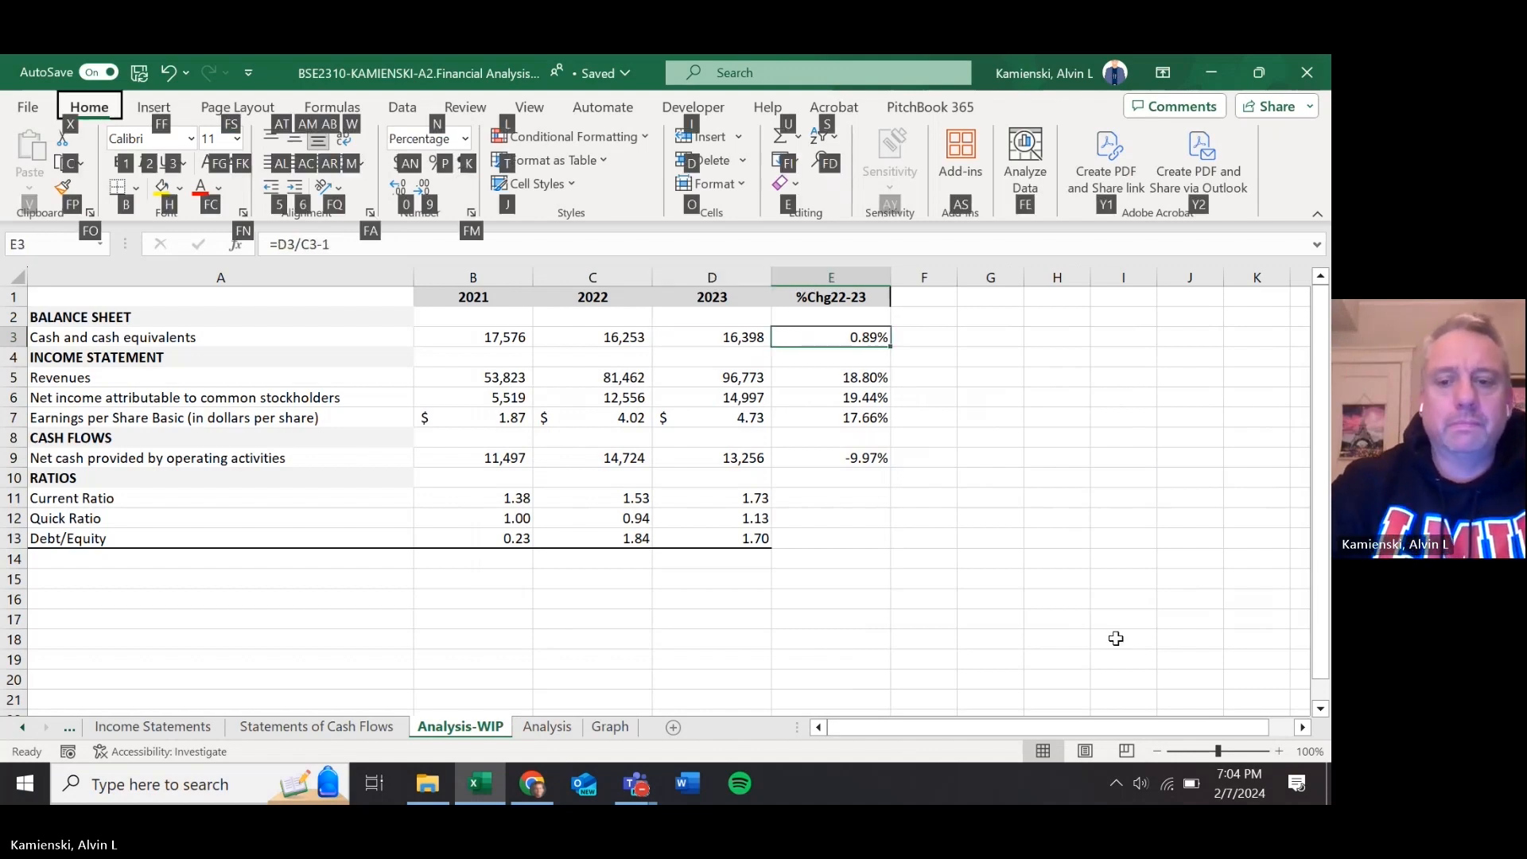
key("l")
key("r")
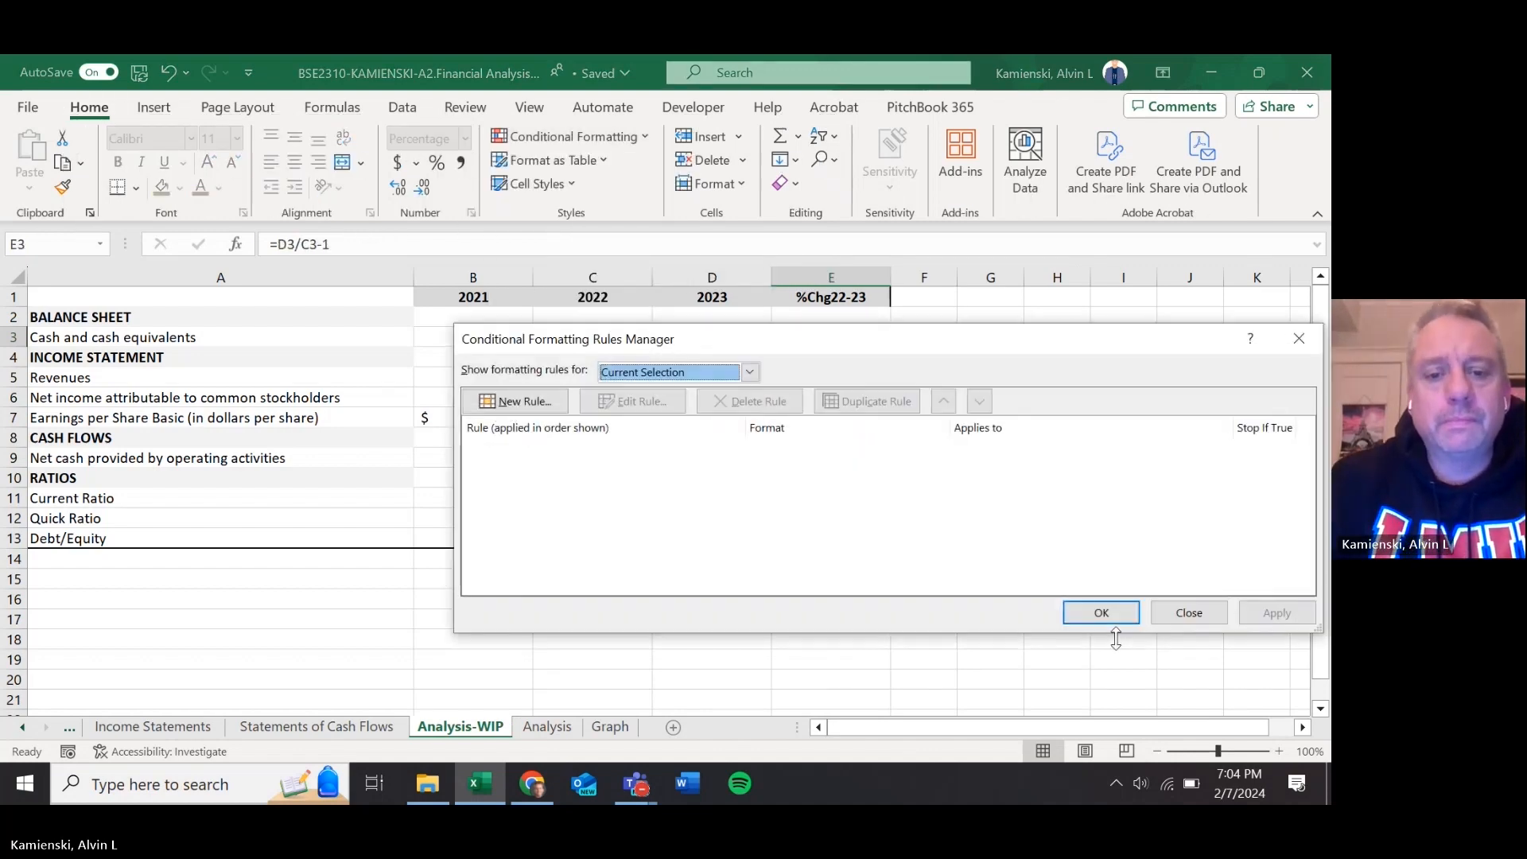
key("Escape")
- Add a less-than conditional formatting rule to E3 with threshold 10% and Light Red Fill with Dark Red Text
key("alt")
key("h")
key("l")
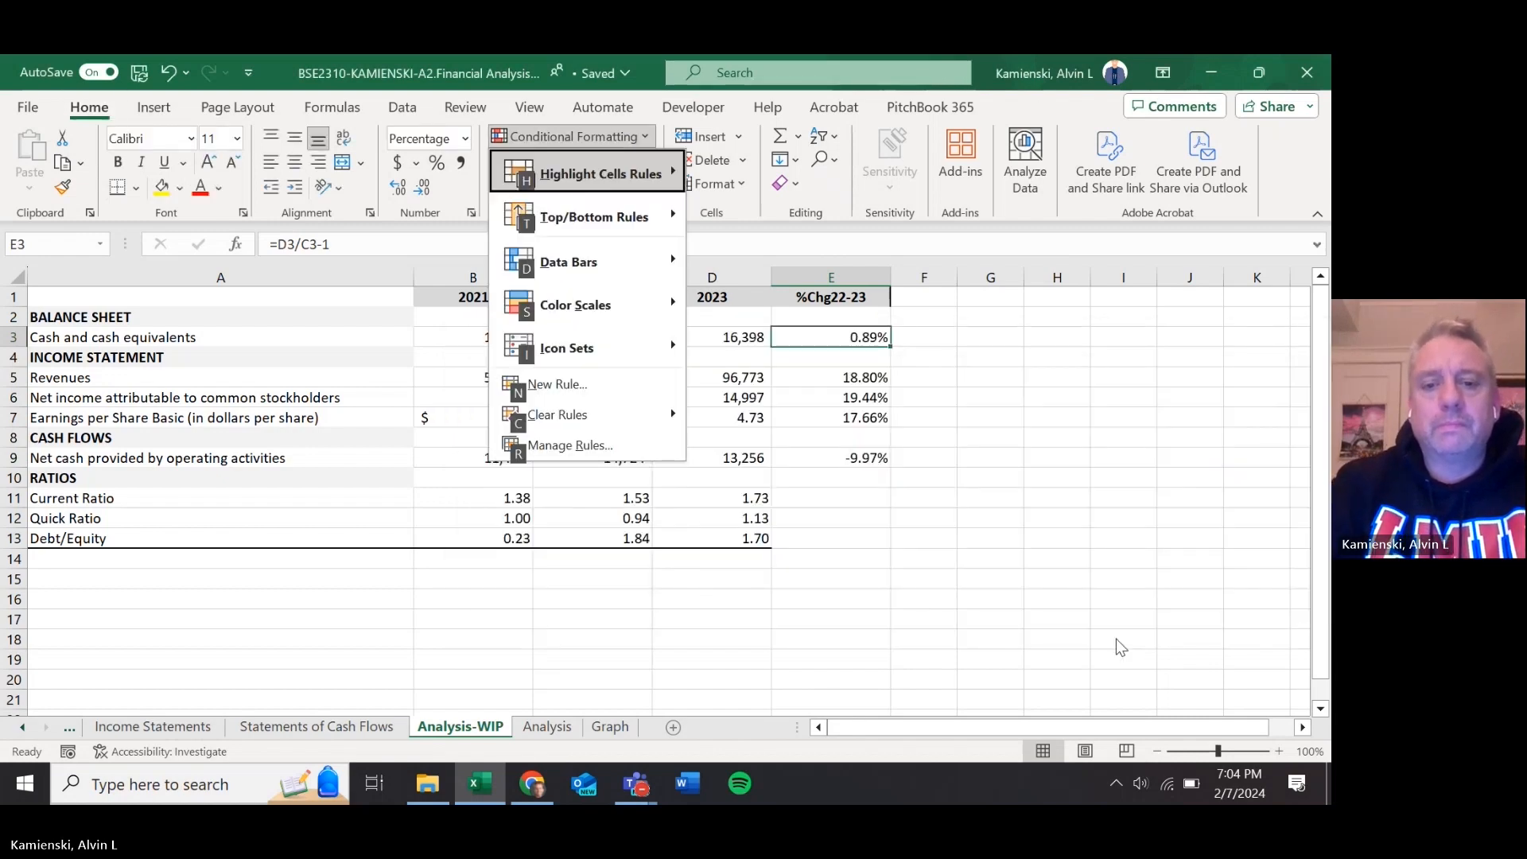
key("h")
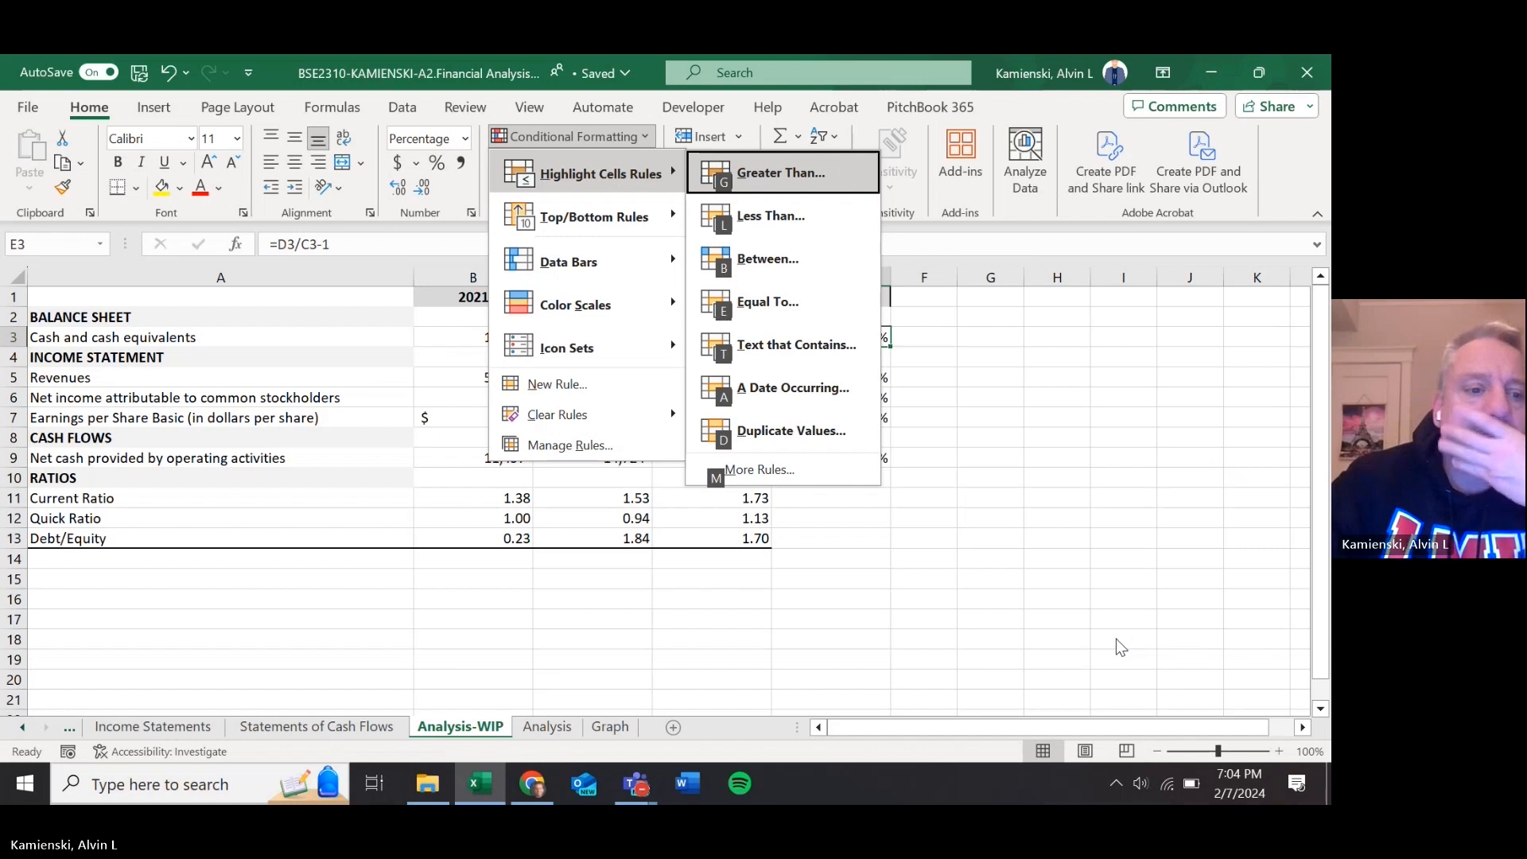
key("Down")
key("Down")
key("Down")
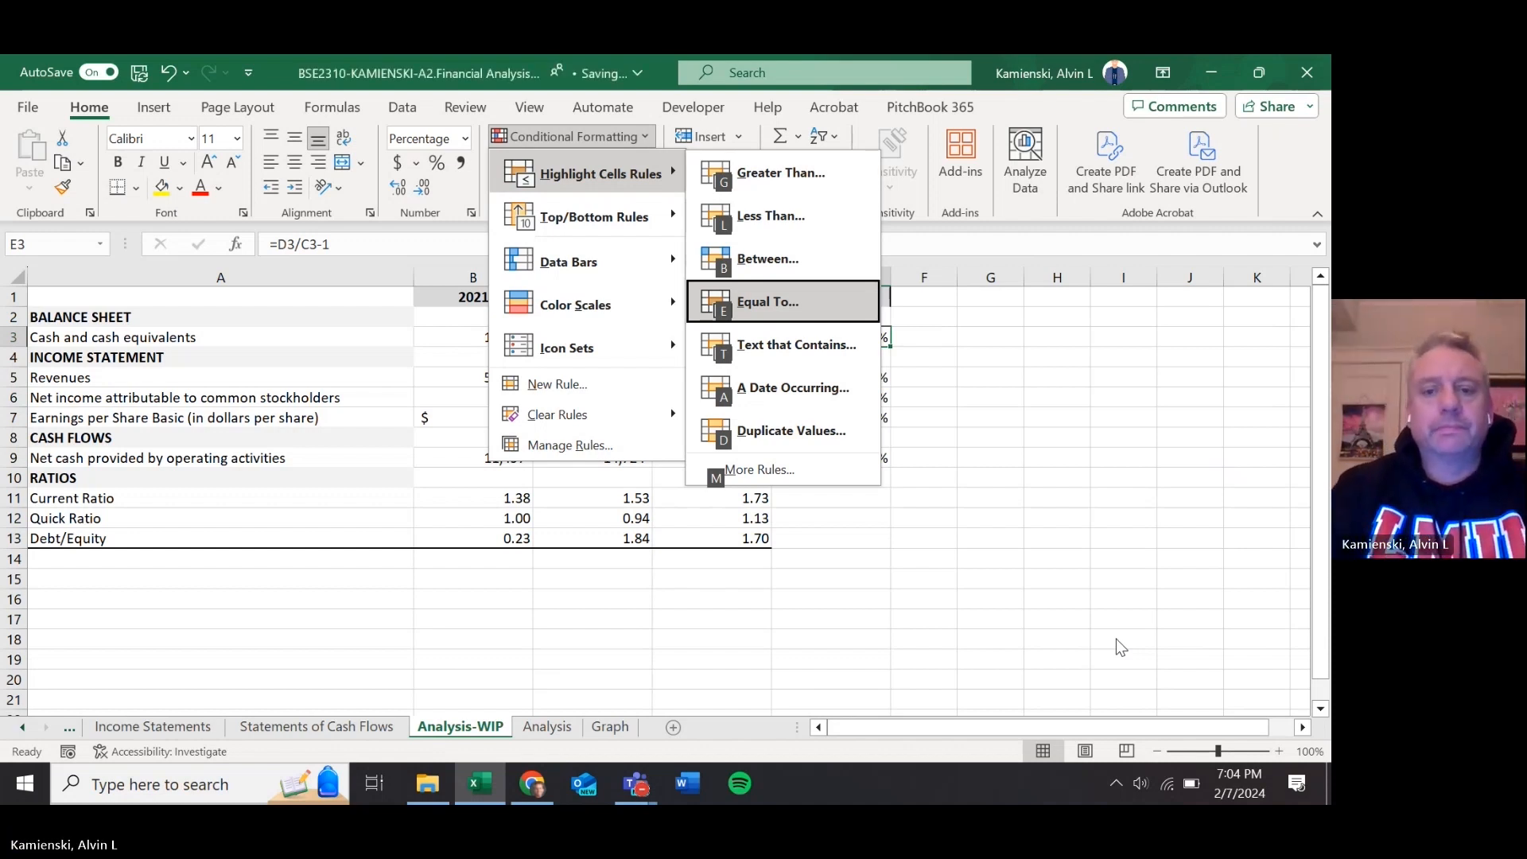
key("Up")
key("Up")
key("Return")
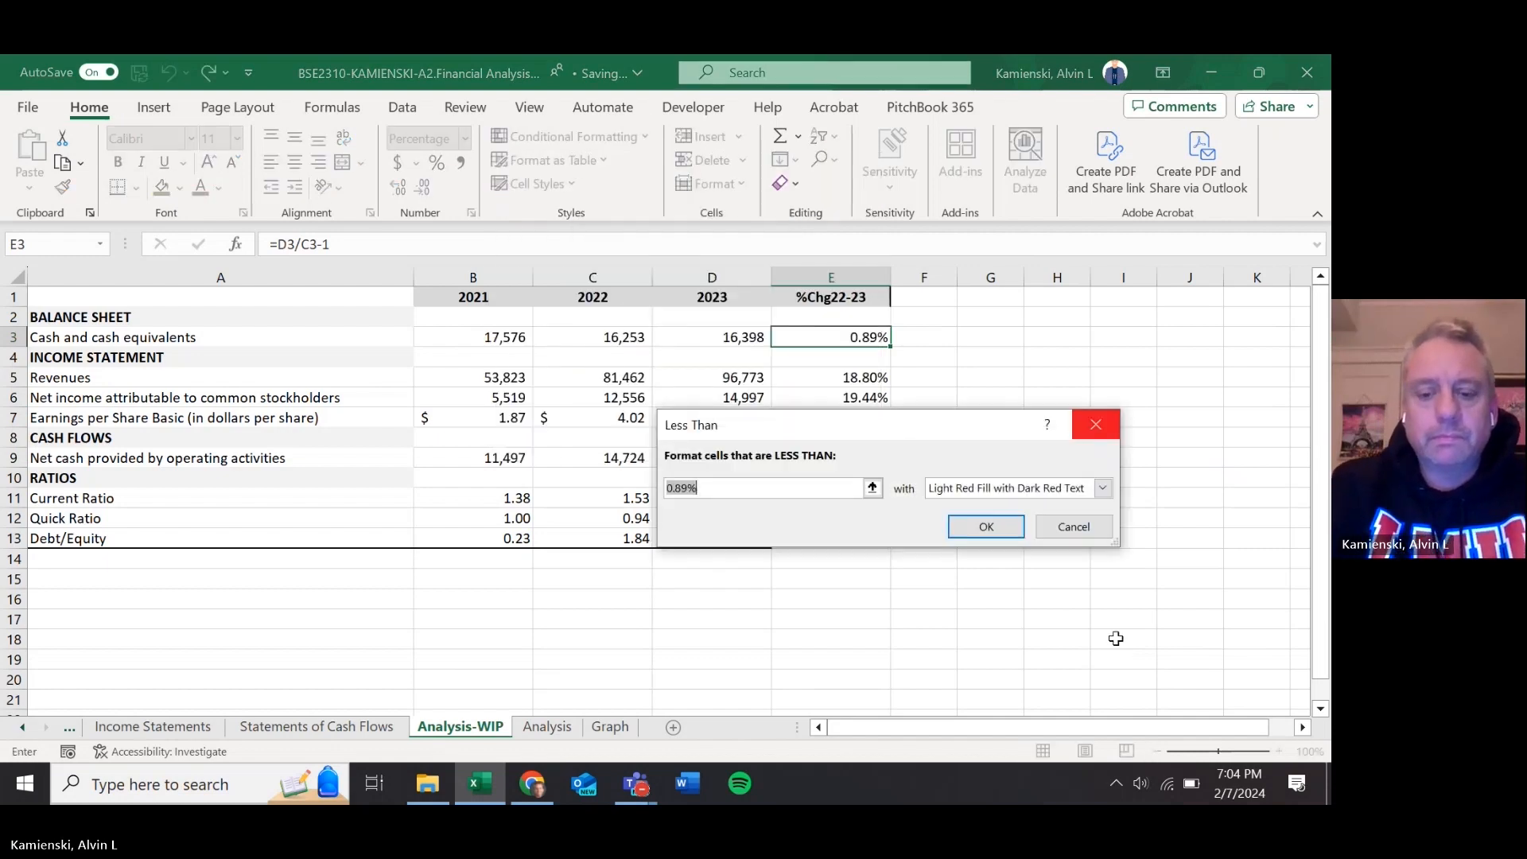
type("10")
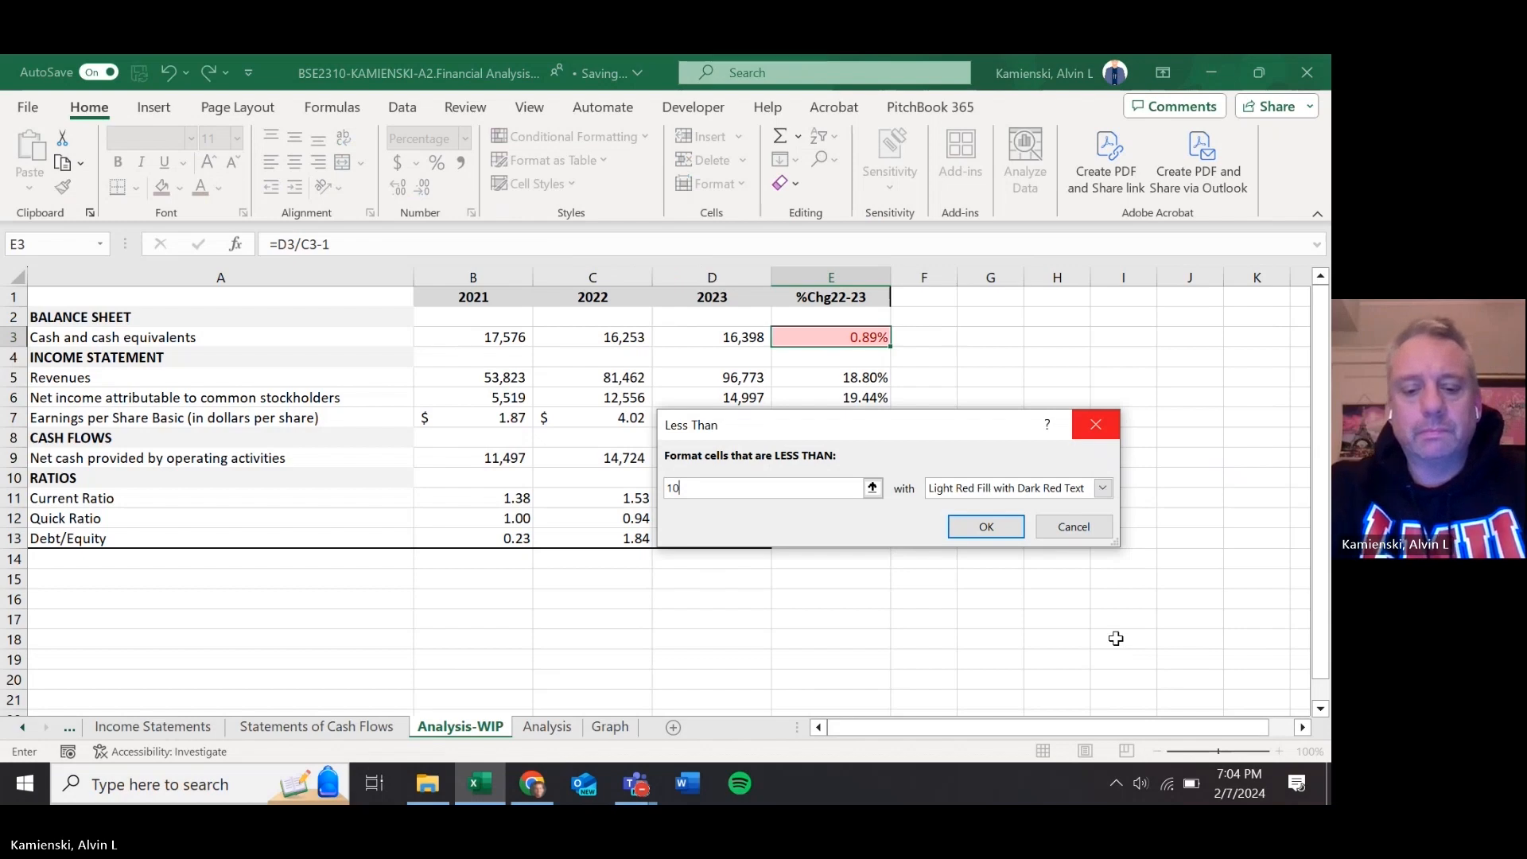
type("%")
key("Tab")
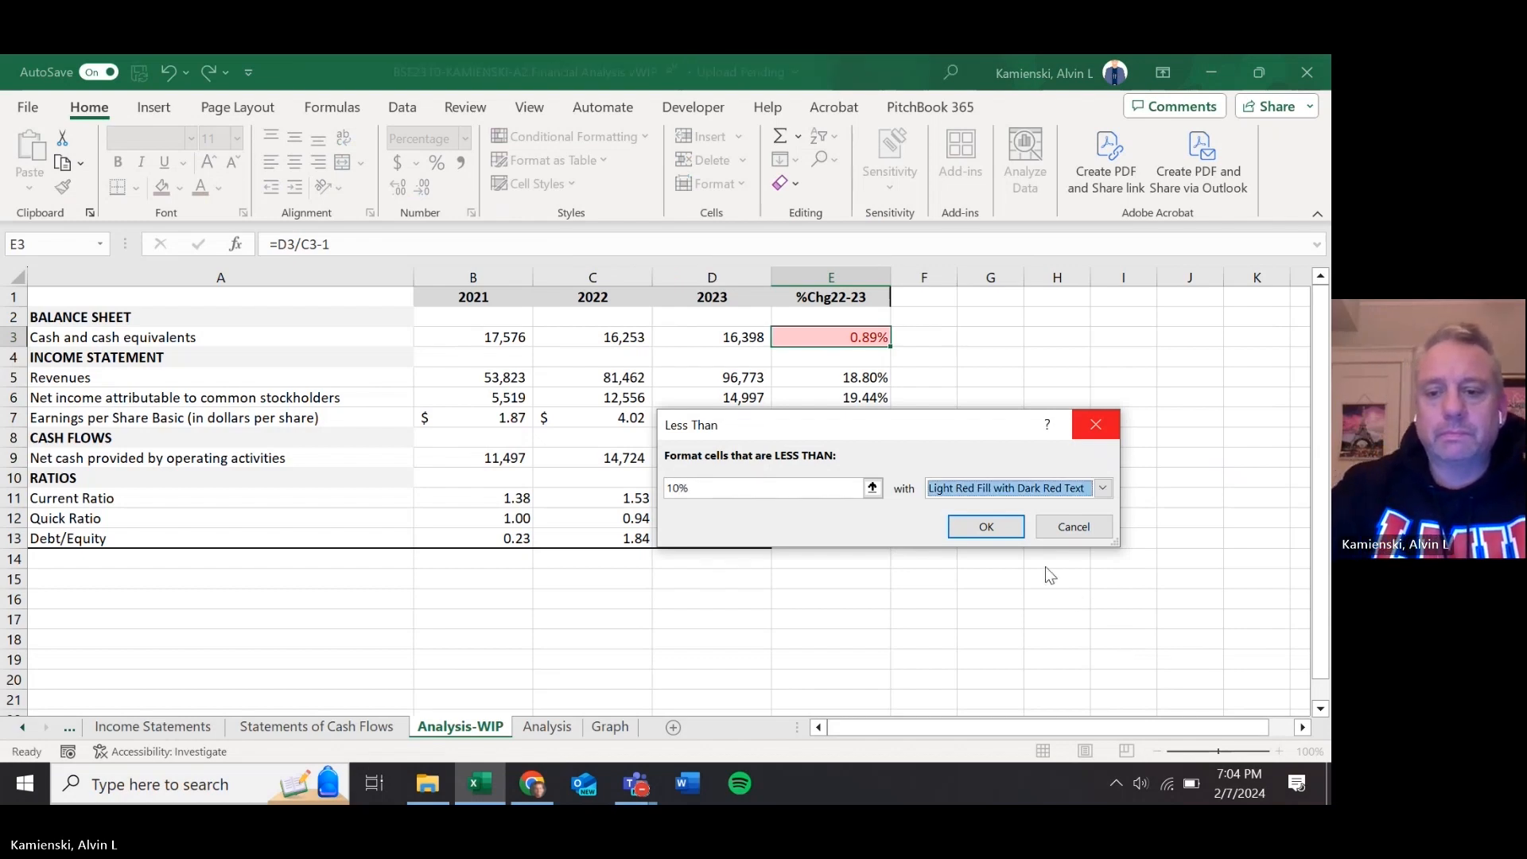
key("Return")
- Test the E3 highlight rule by entering 11%, 10% and 9.9% in the cell in turn
type("11")
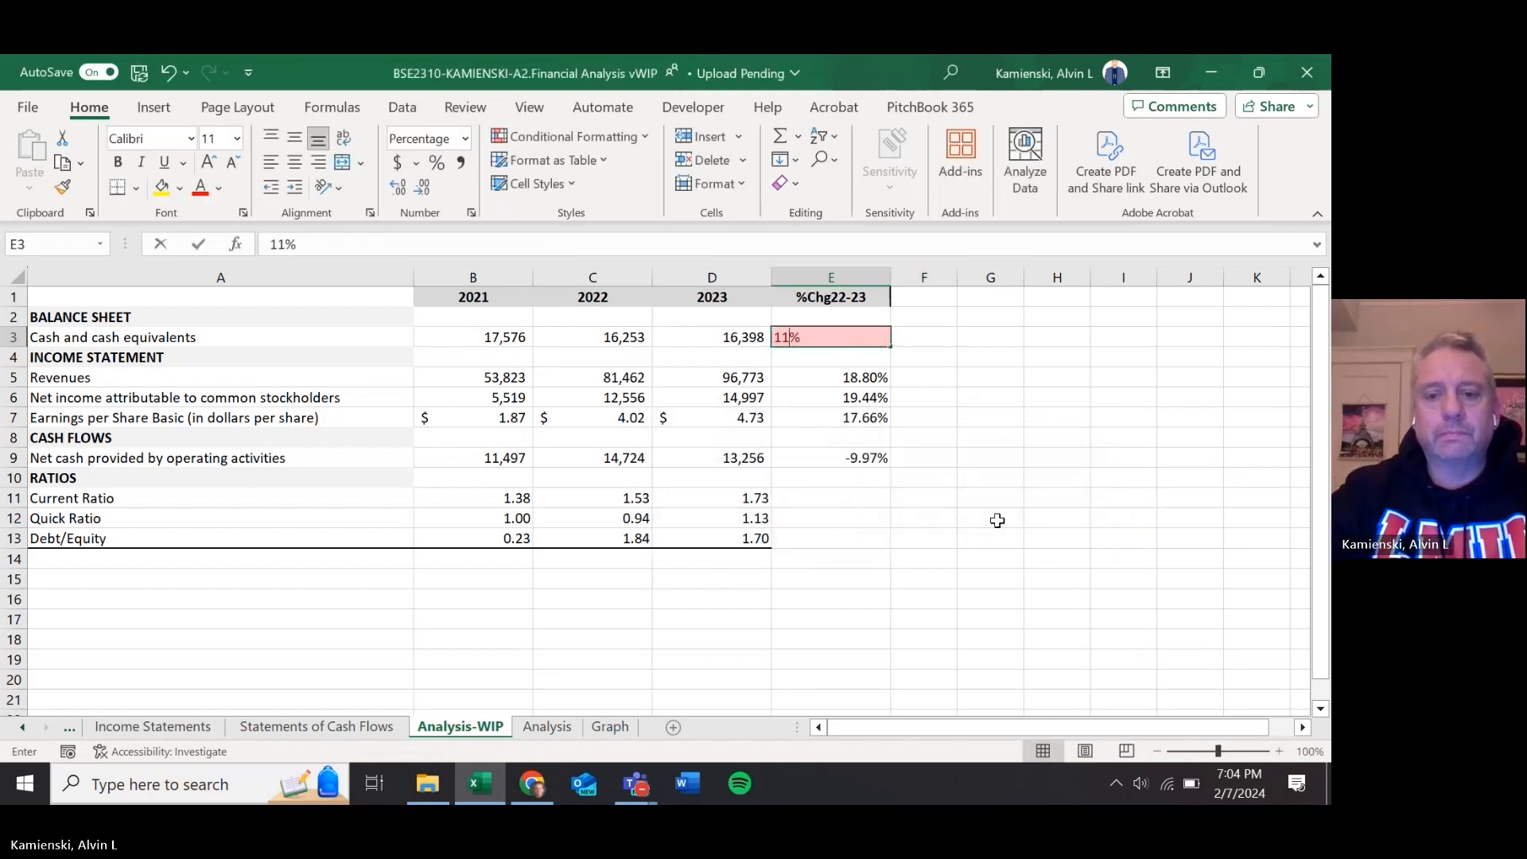
key("ctrl+Return")
type("10")
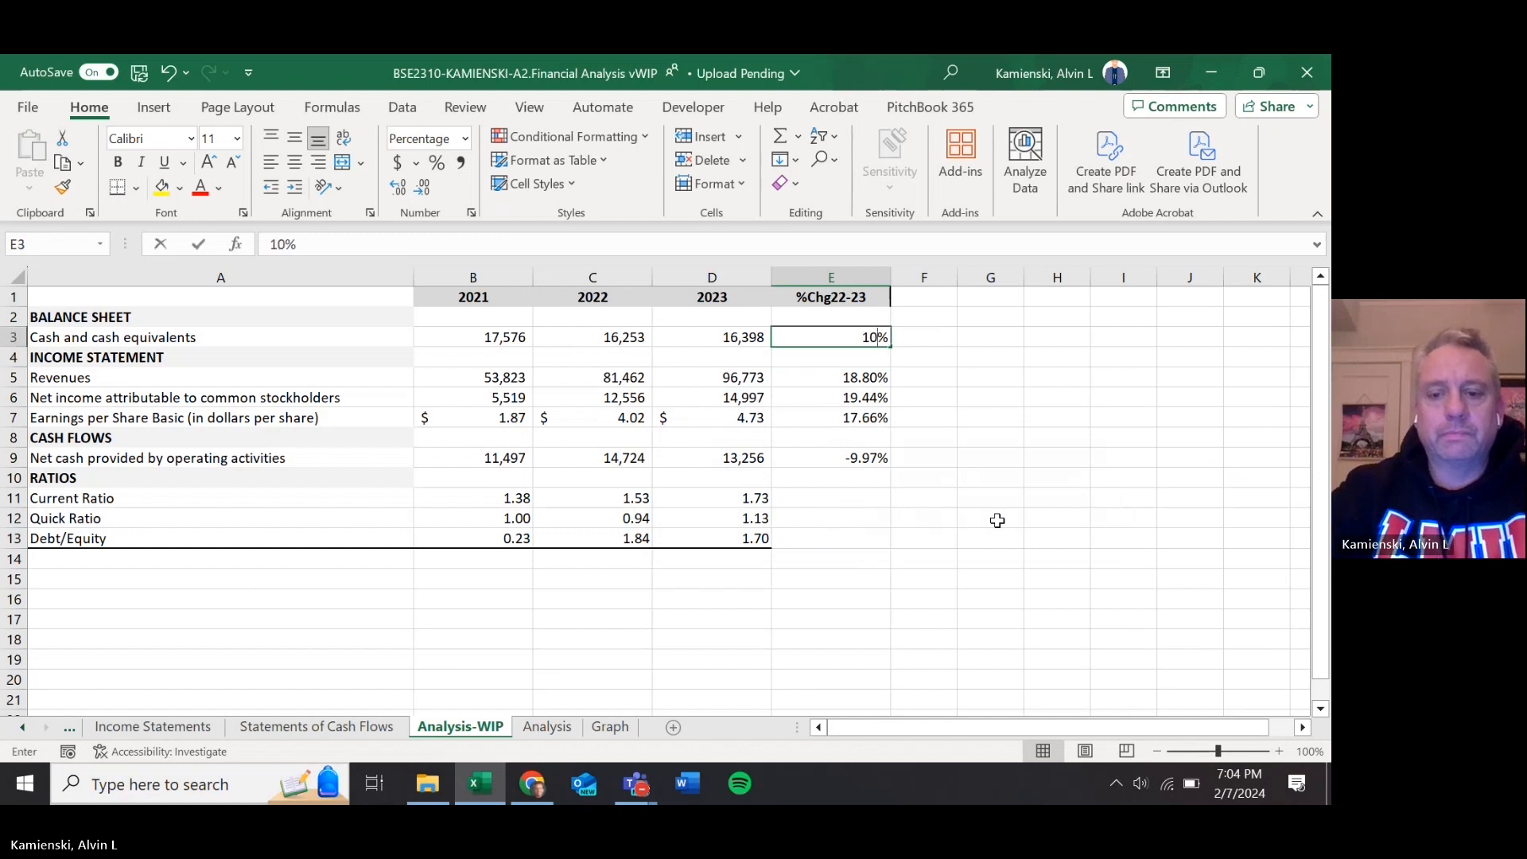
key("ctrl+Return")
type("9.9%")
key("Return")
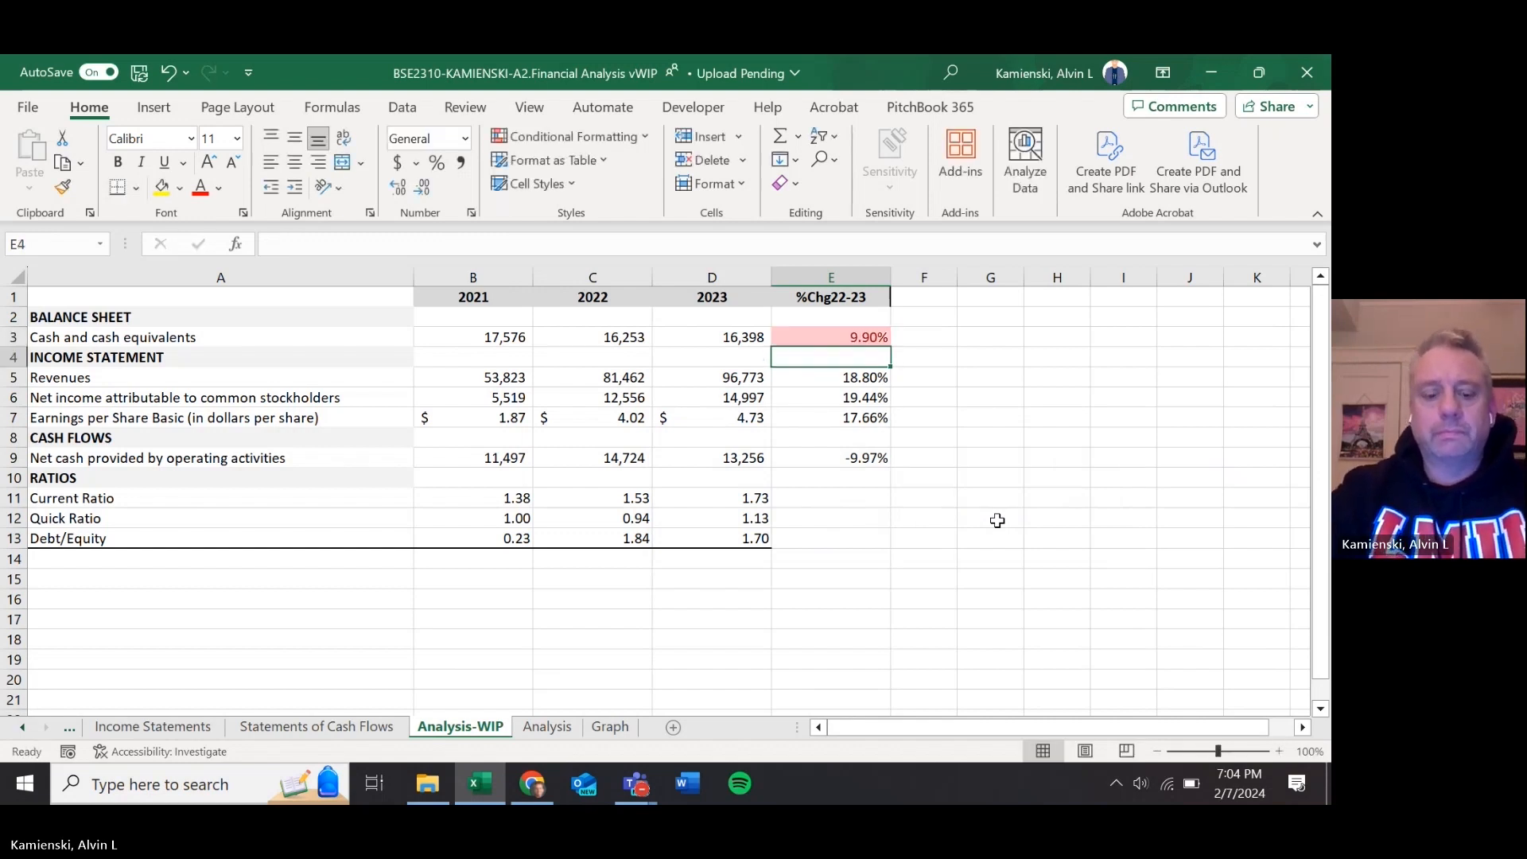
- Undo the test values in E3 and its less-than formatting rule
key("ctrl+z")
key("ctrl+z")
key("ctrl+z")
key("ctrl+z")
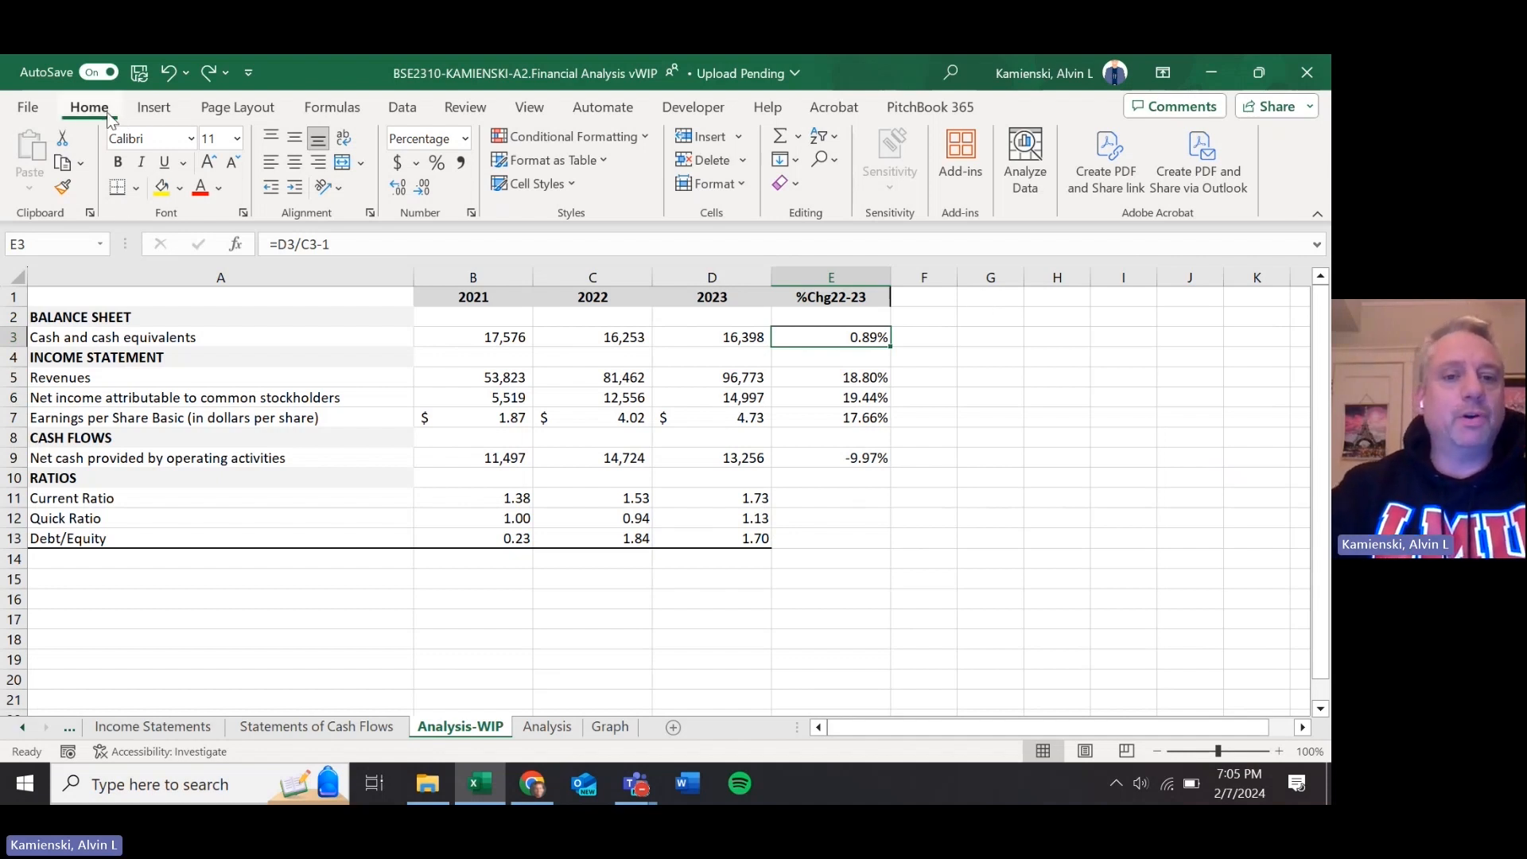
left_click(573, 137)
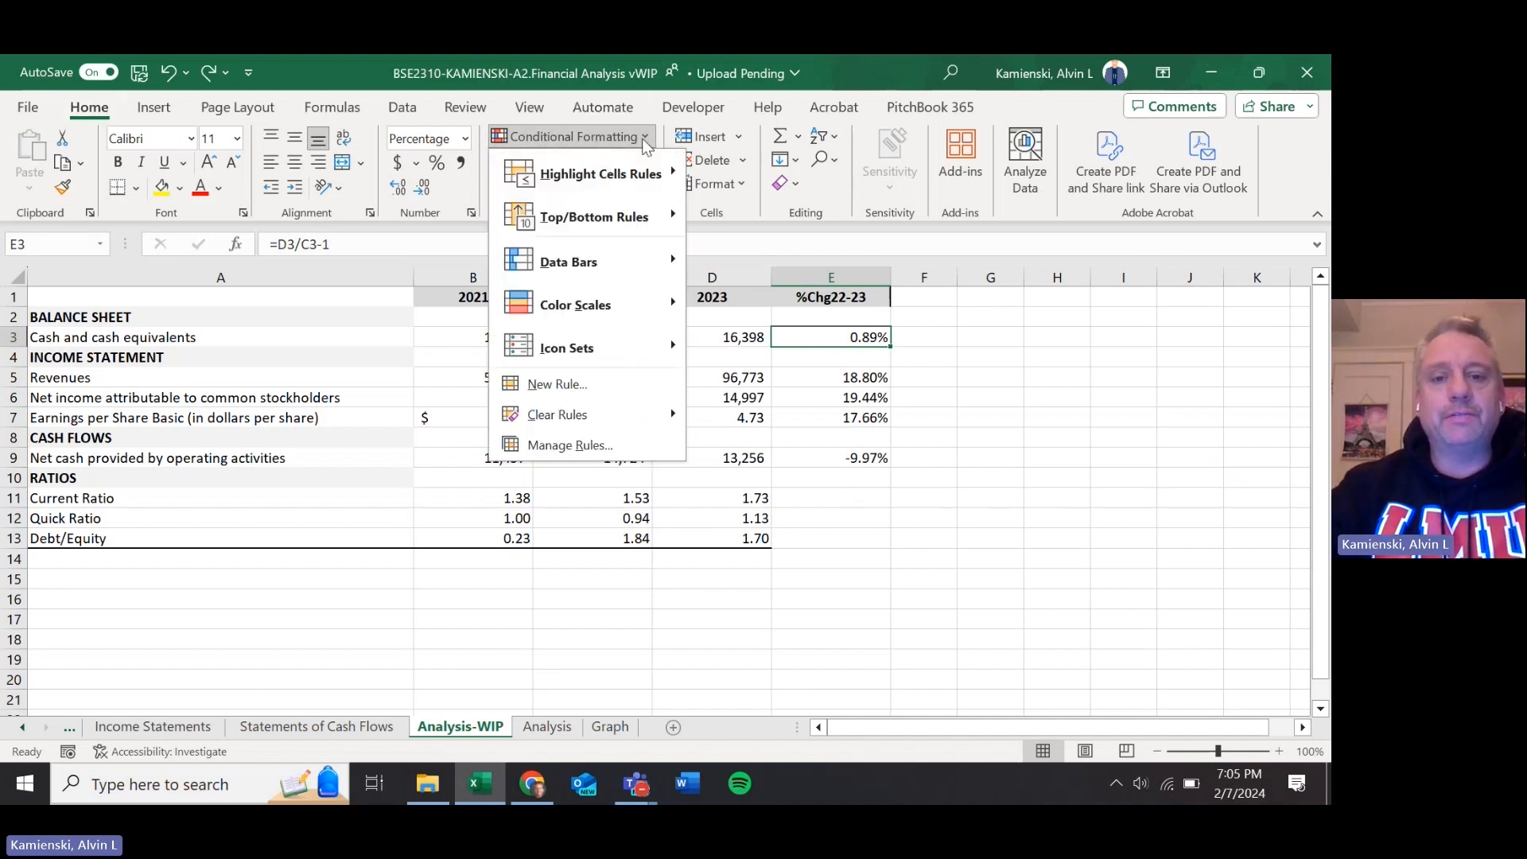
mouse_move(648, 175)
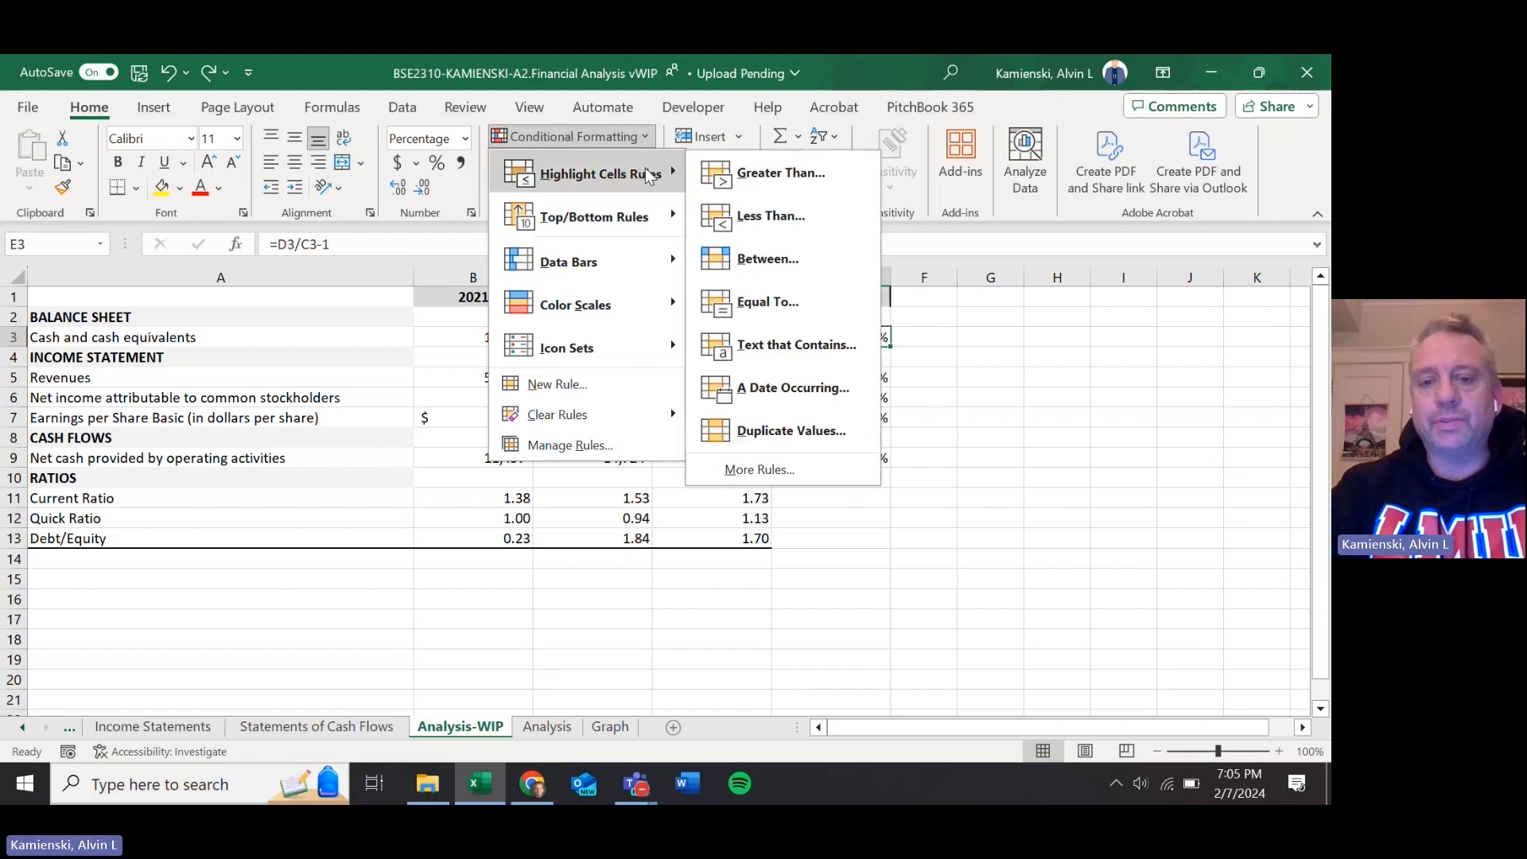
left_click(749, 176)
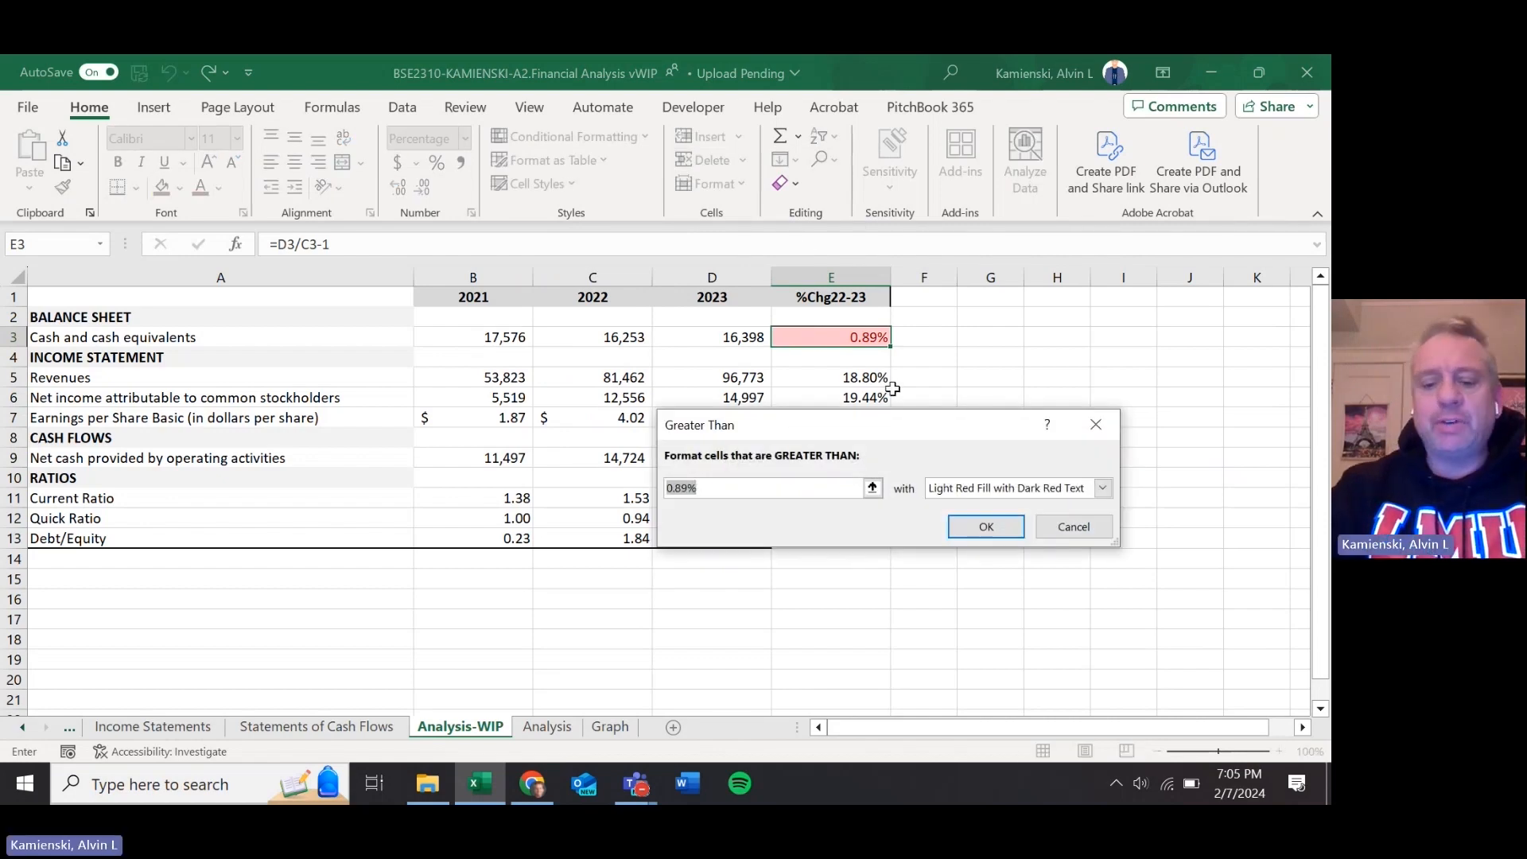
key("Escape")
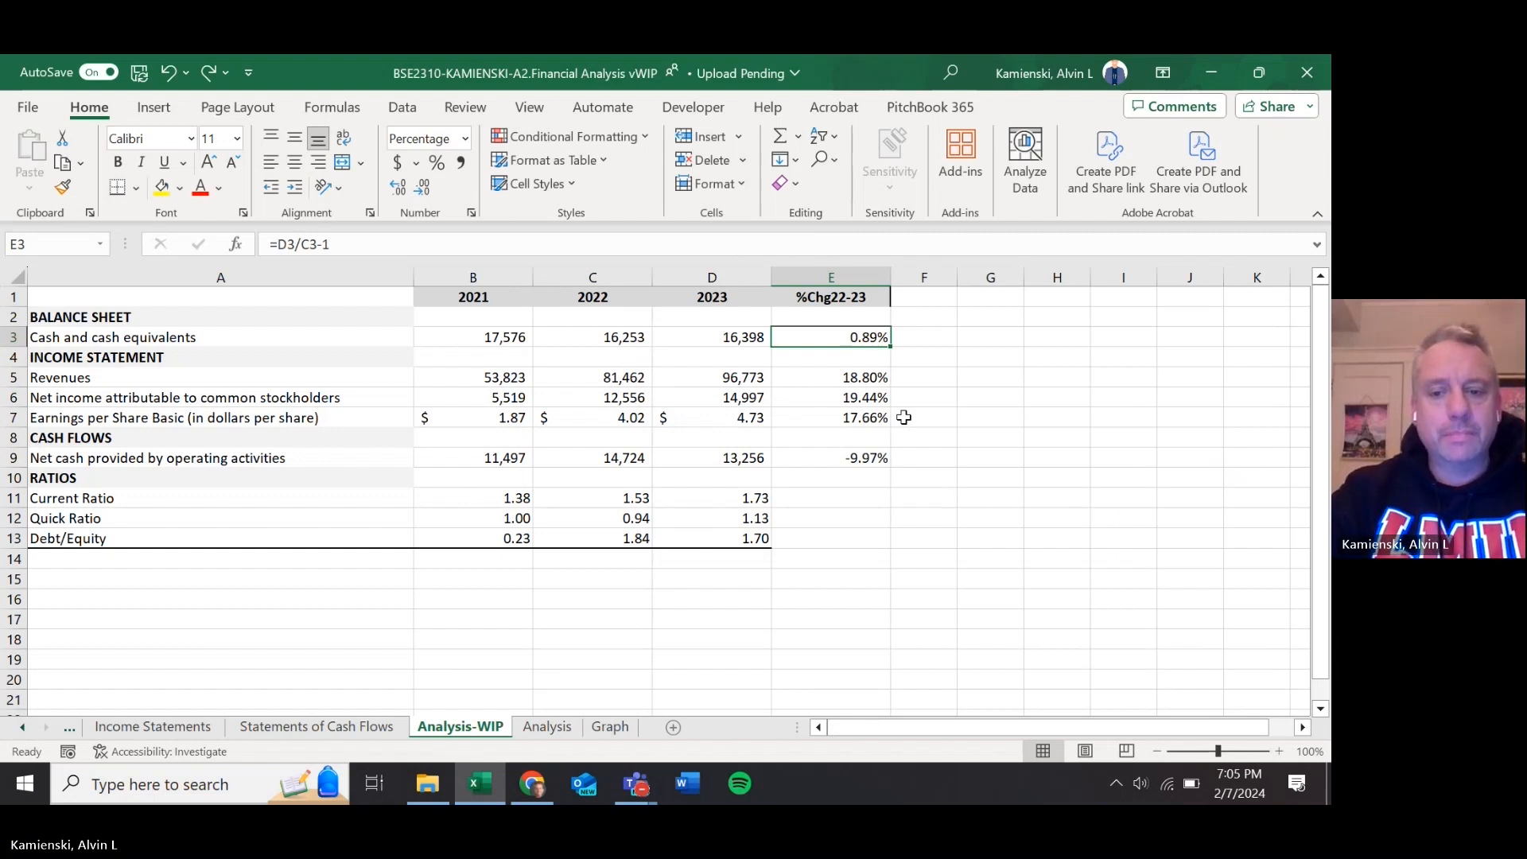
key("Up")
key("Up")
key("Down")
key("Down")
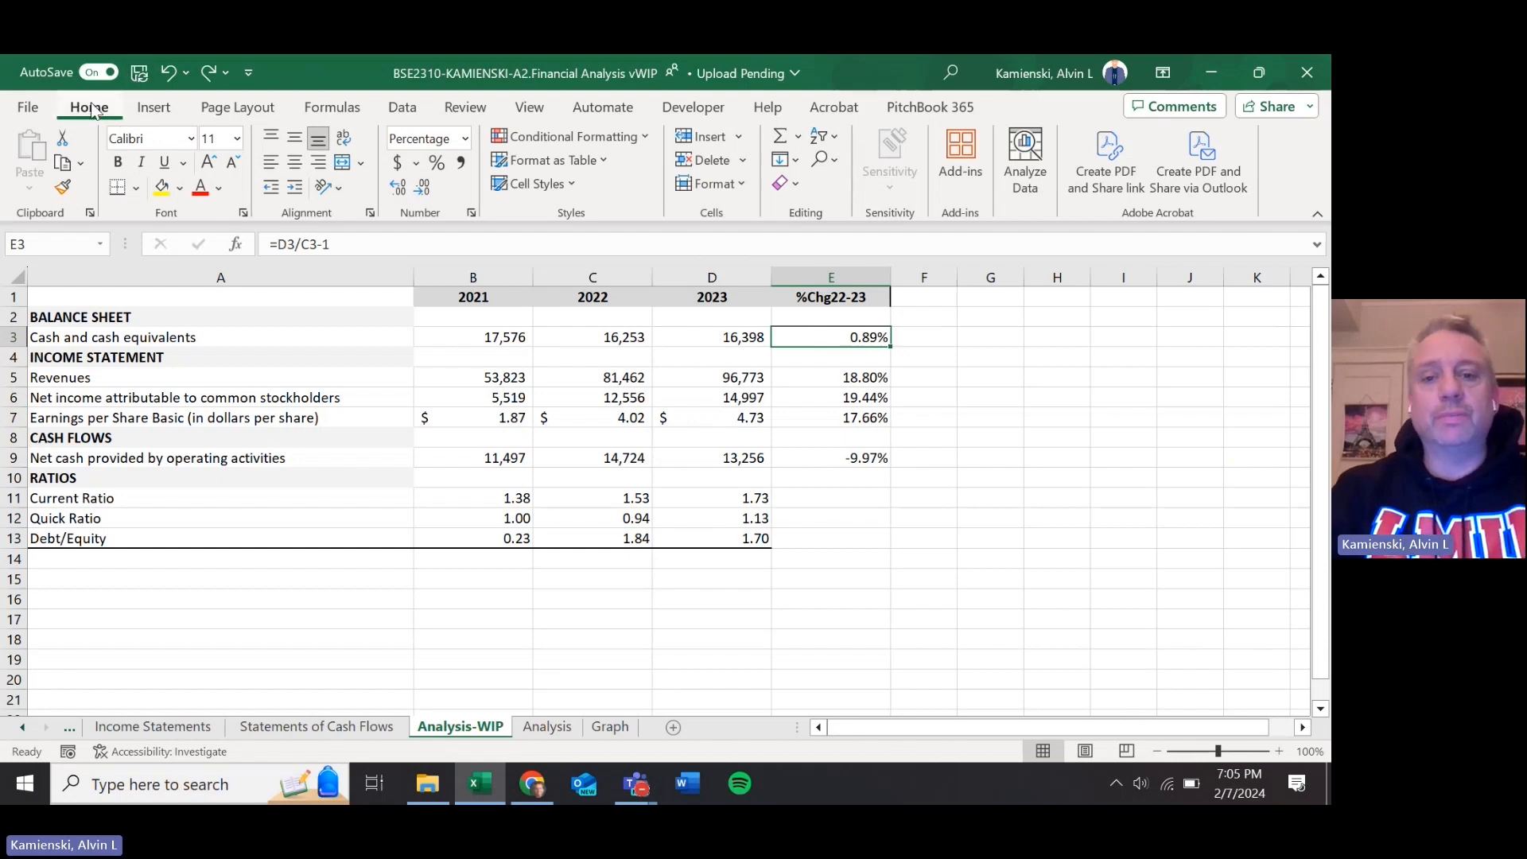
- Format E3 with Light Red Fill with Dark Red Text when its value is less than 10%
left_click(569, 136)
mouse_move(651, 177)
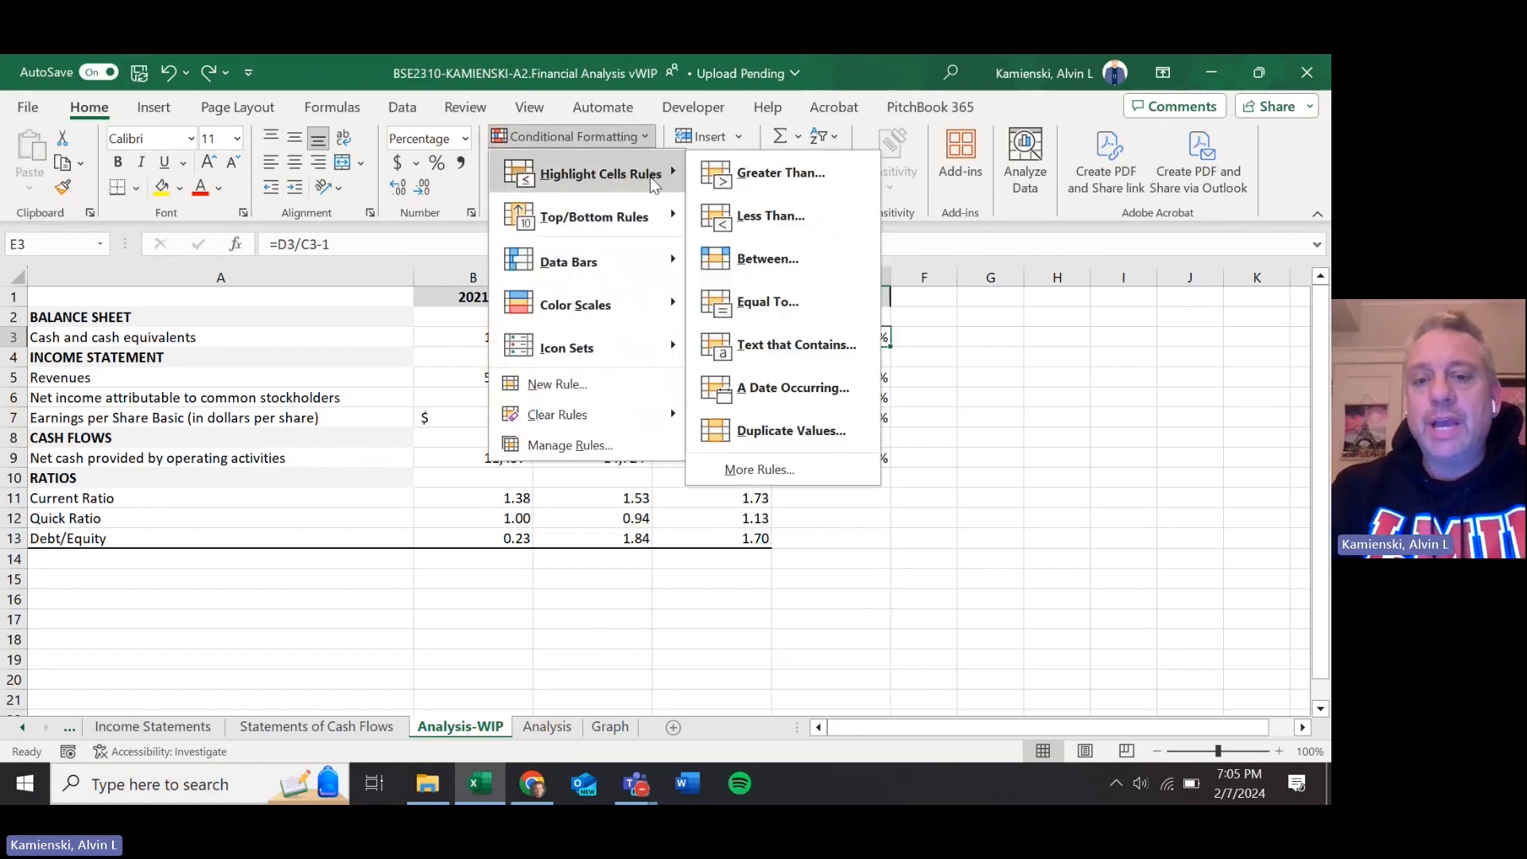
left_click(756, 209)
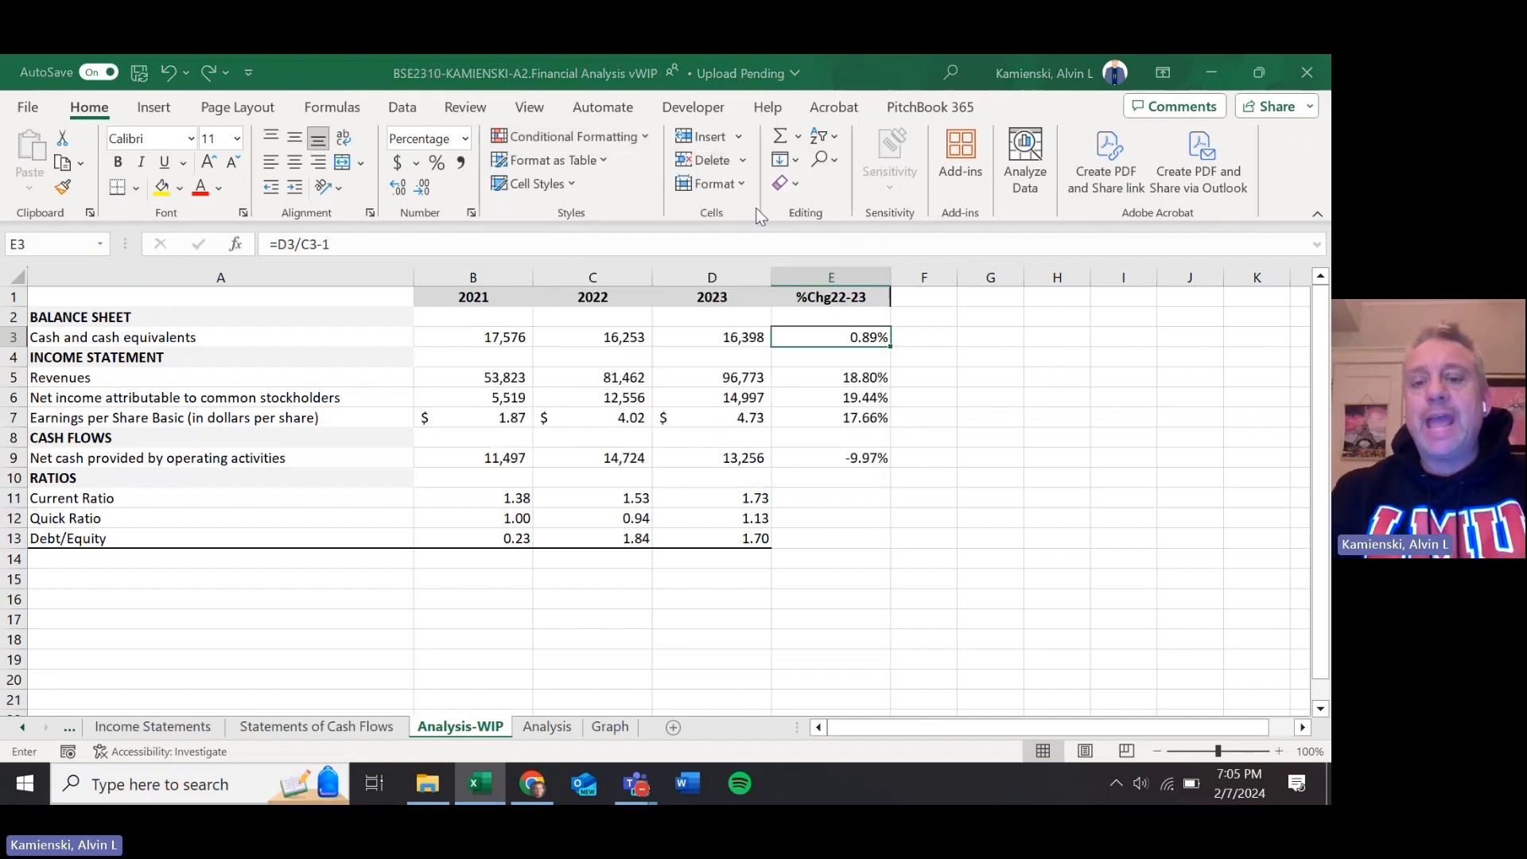
type("10")
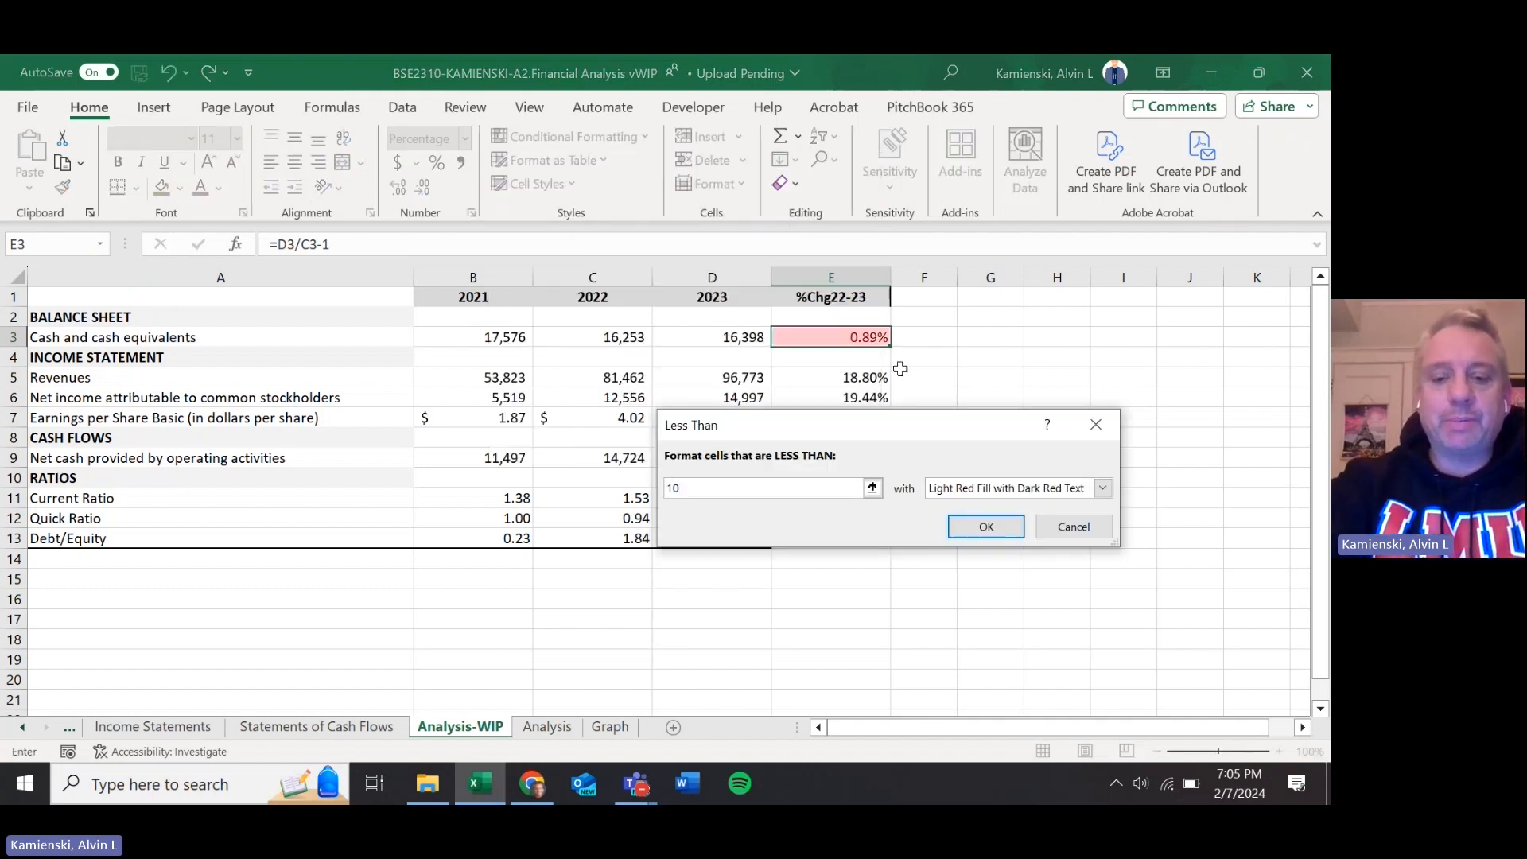
type("%")
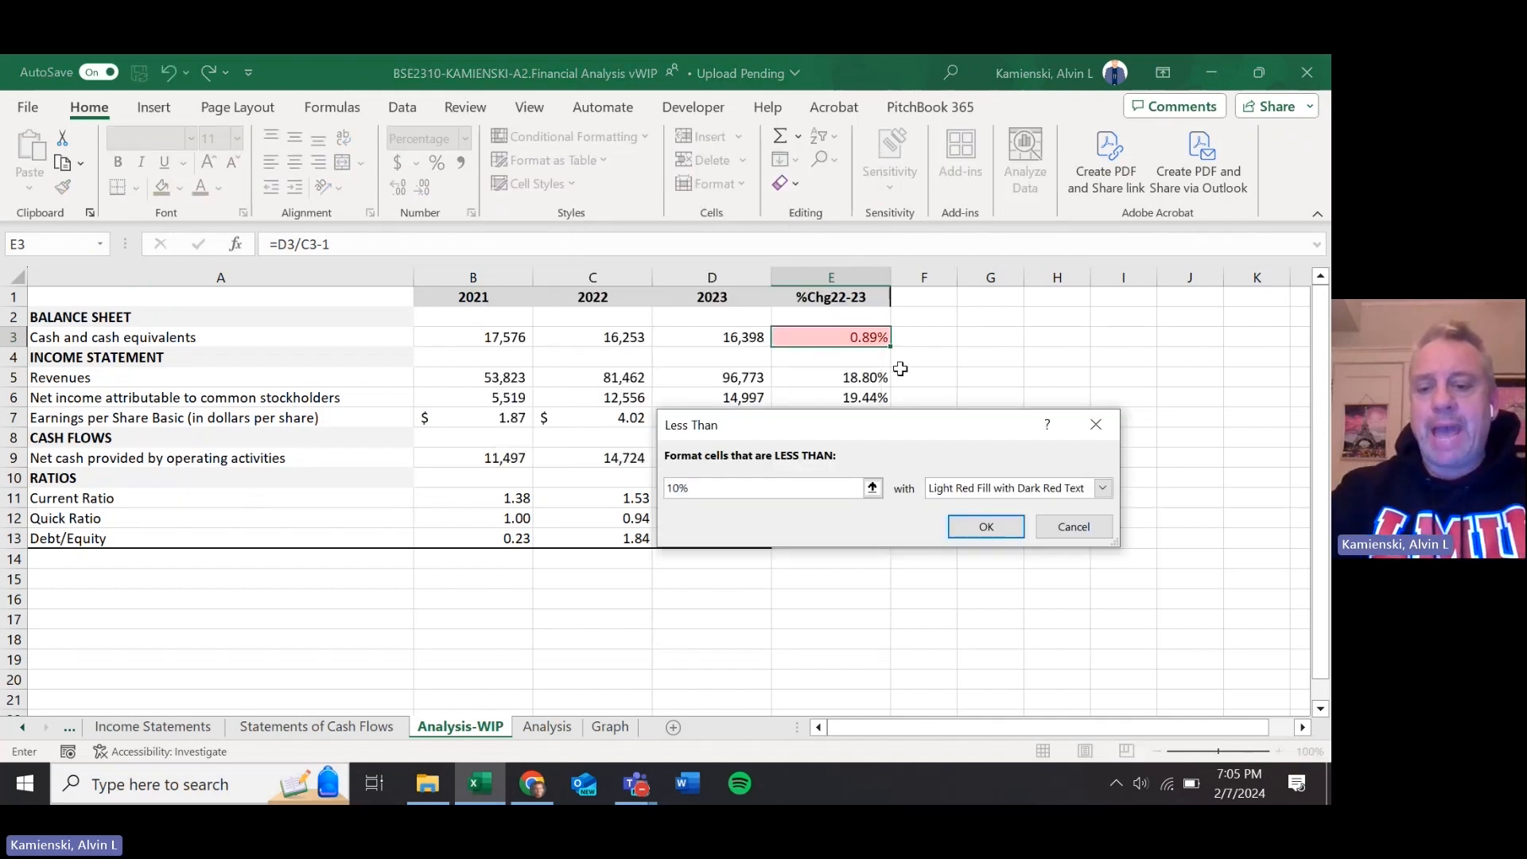
left_click(993, 531)
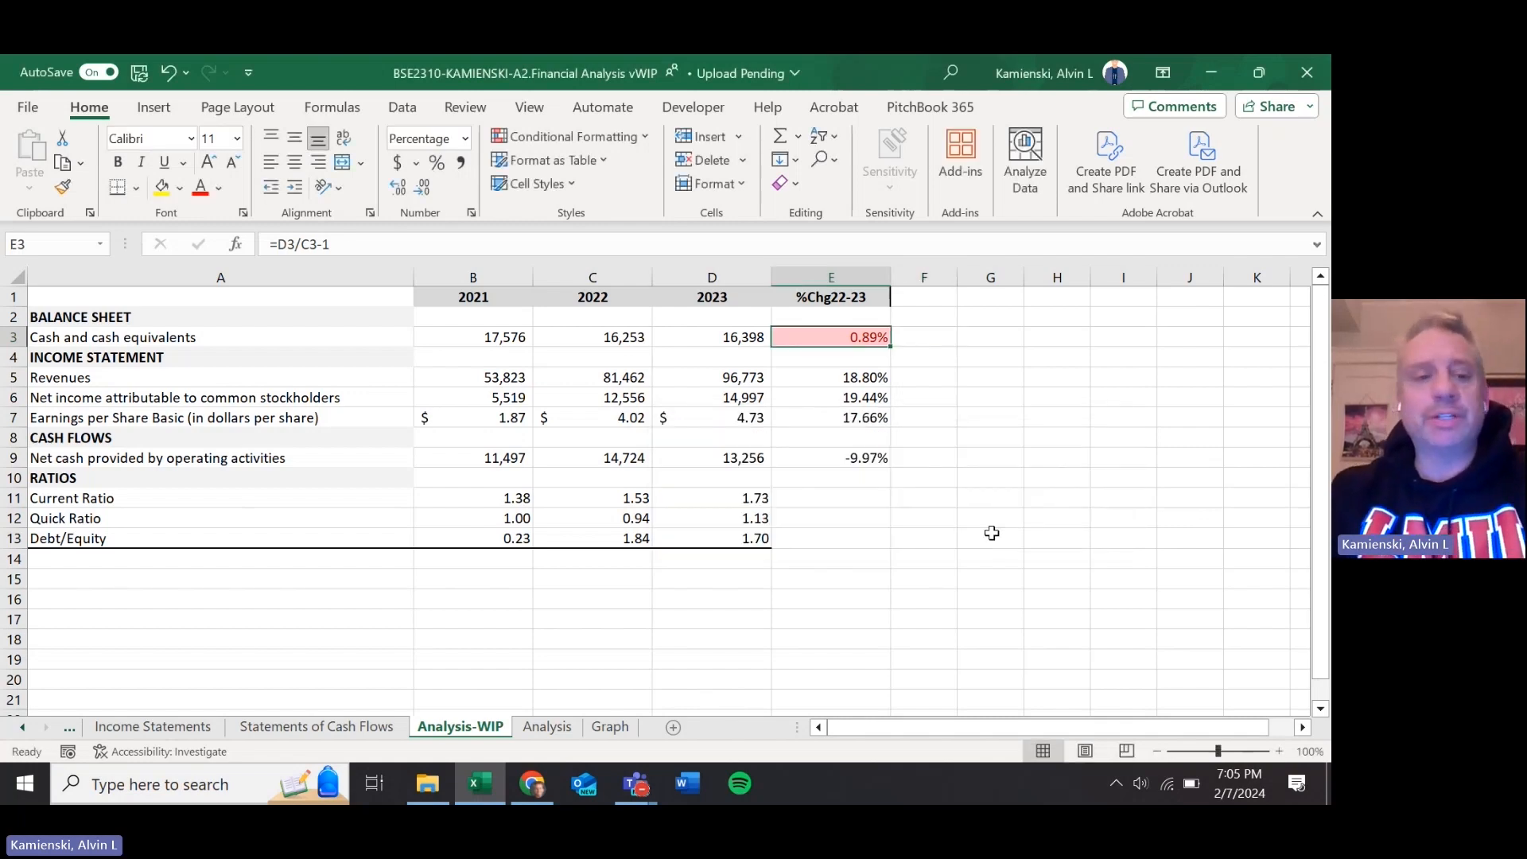
key("Left")
key("Left")
key("Left")
key("Left")
key("Right")
key("Right")
key("Right")
key("Right")
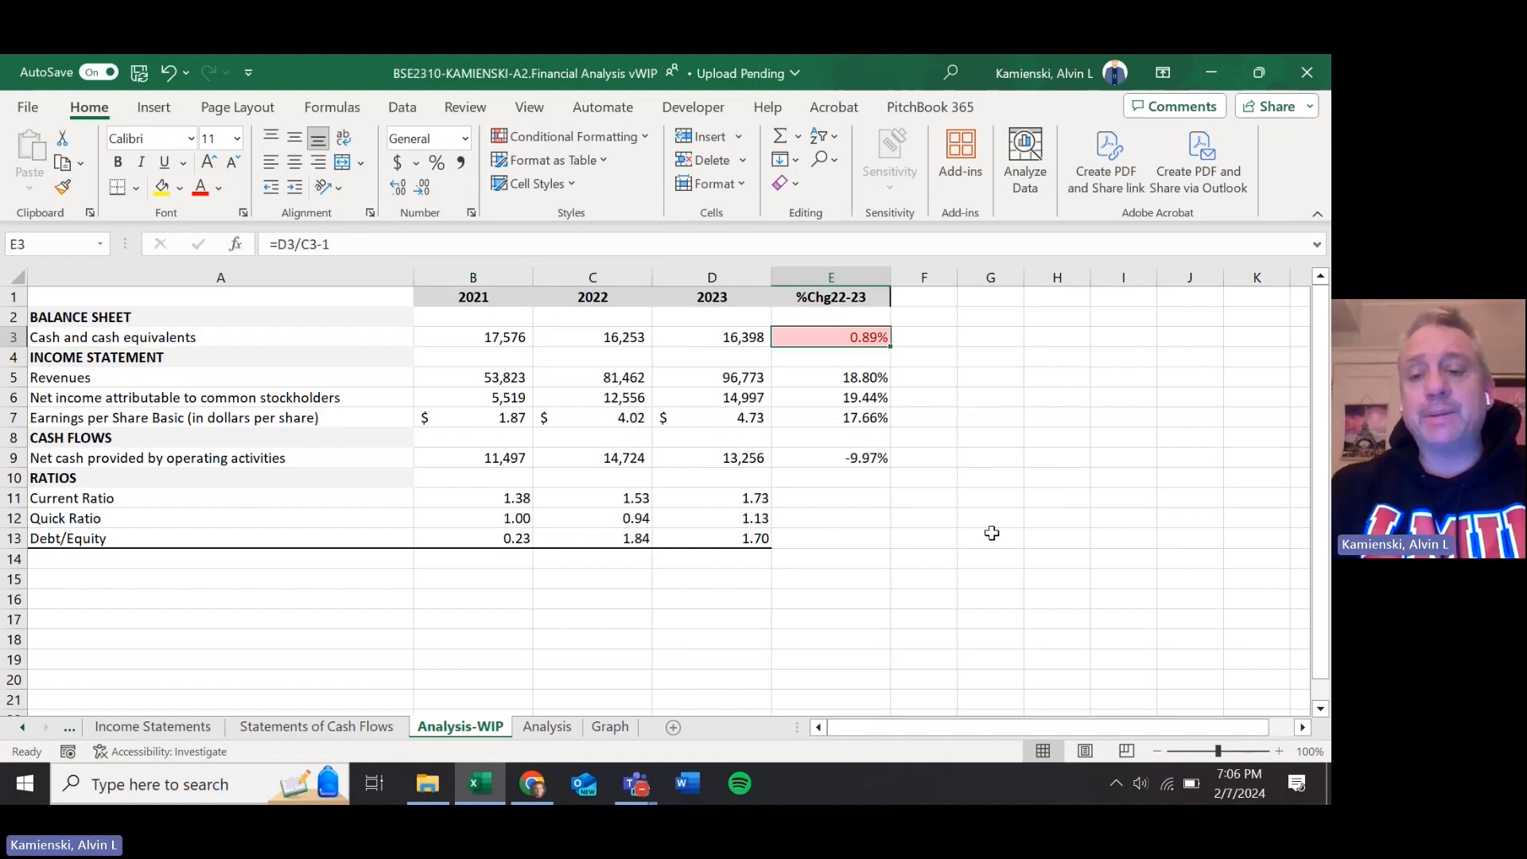
- Apply the icon set with green circle, yellow triangle and red diamond to the percentage changes in E5:E9
key("Down")
key("Down")
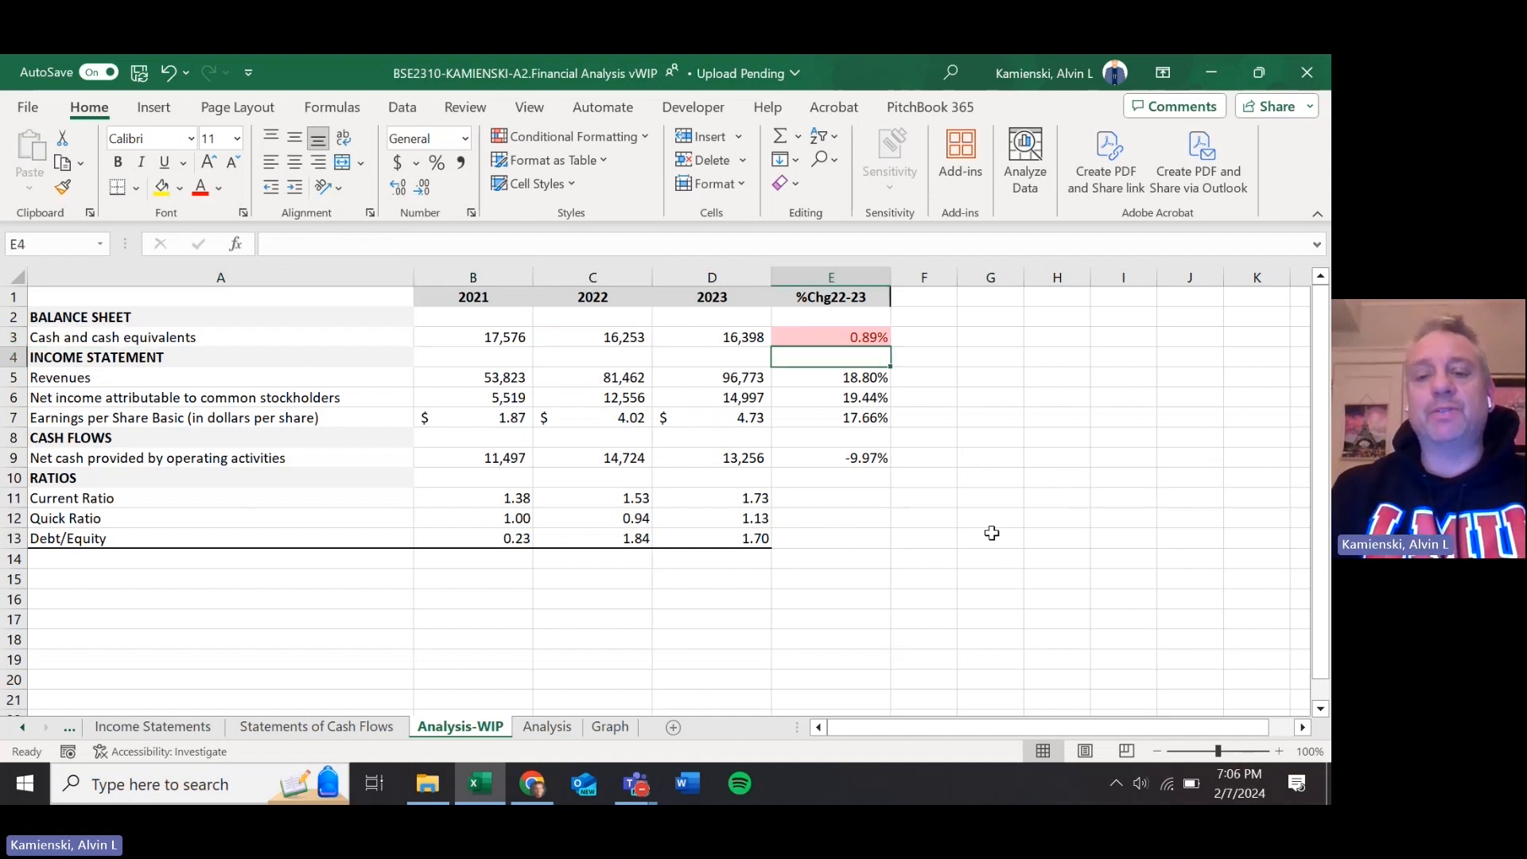
key("shift+Down")
key("shift+Down")
key("shift+Down")
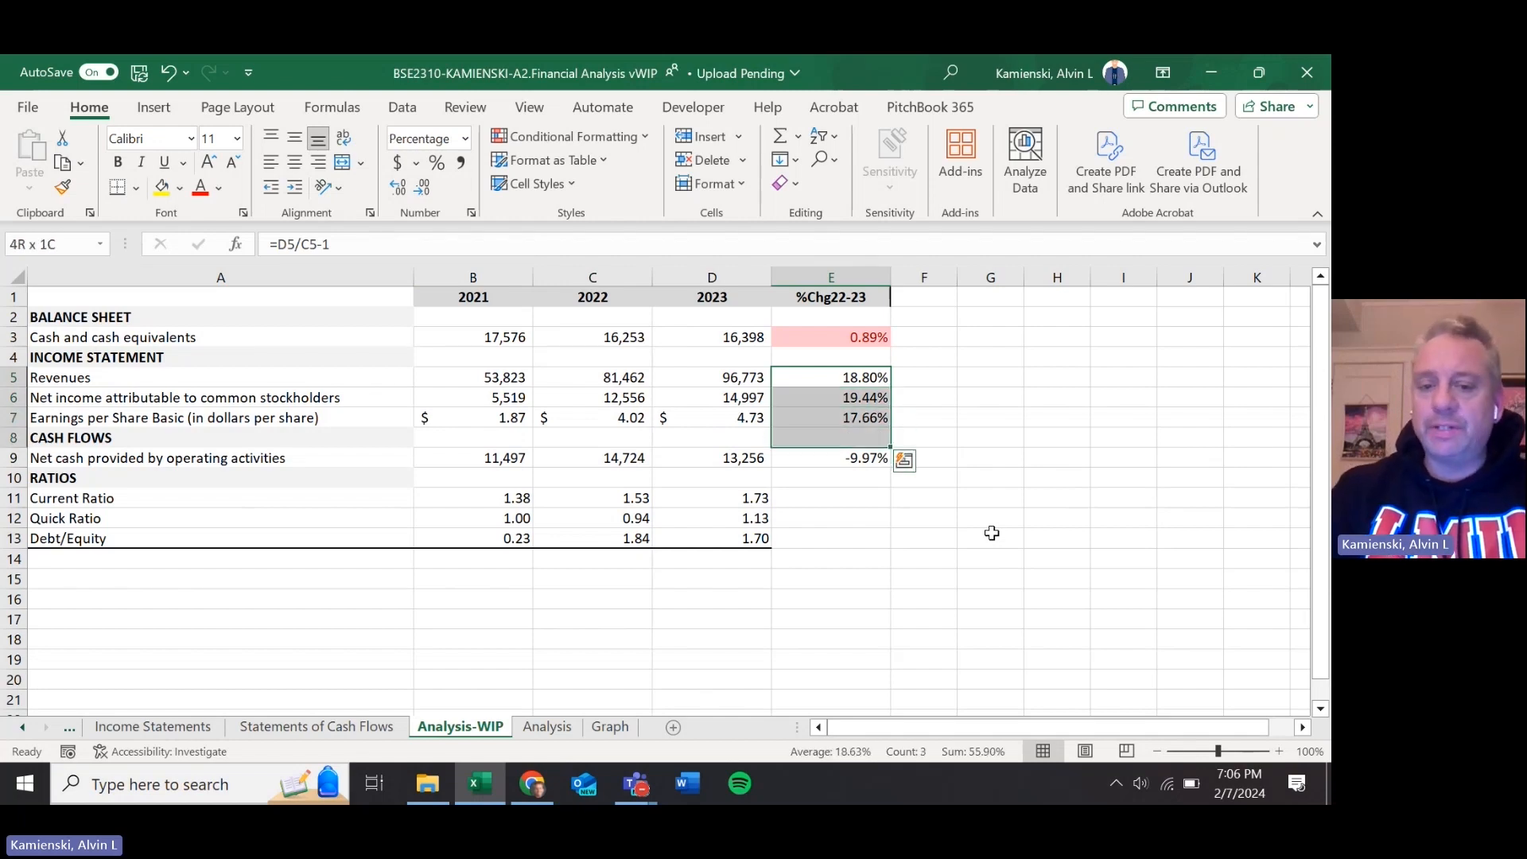
key("shift+Down")
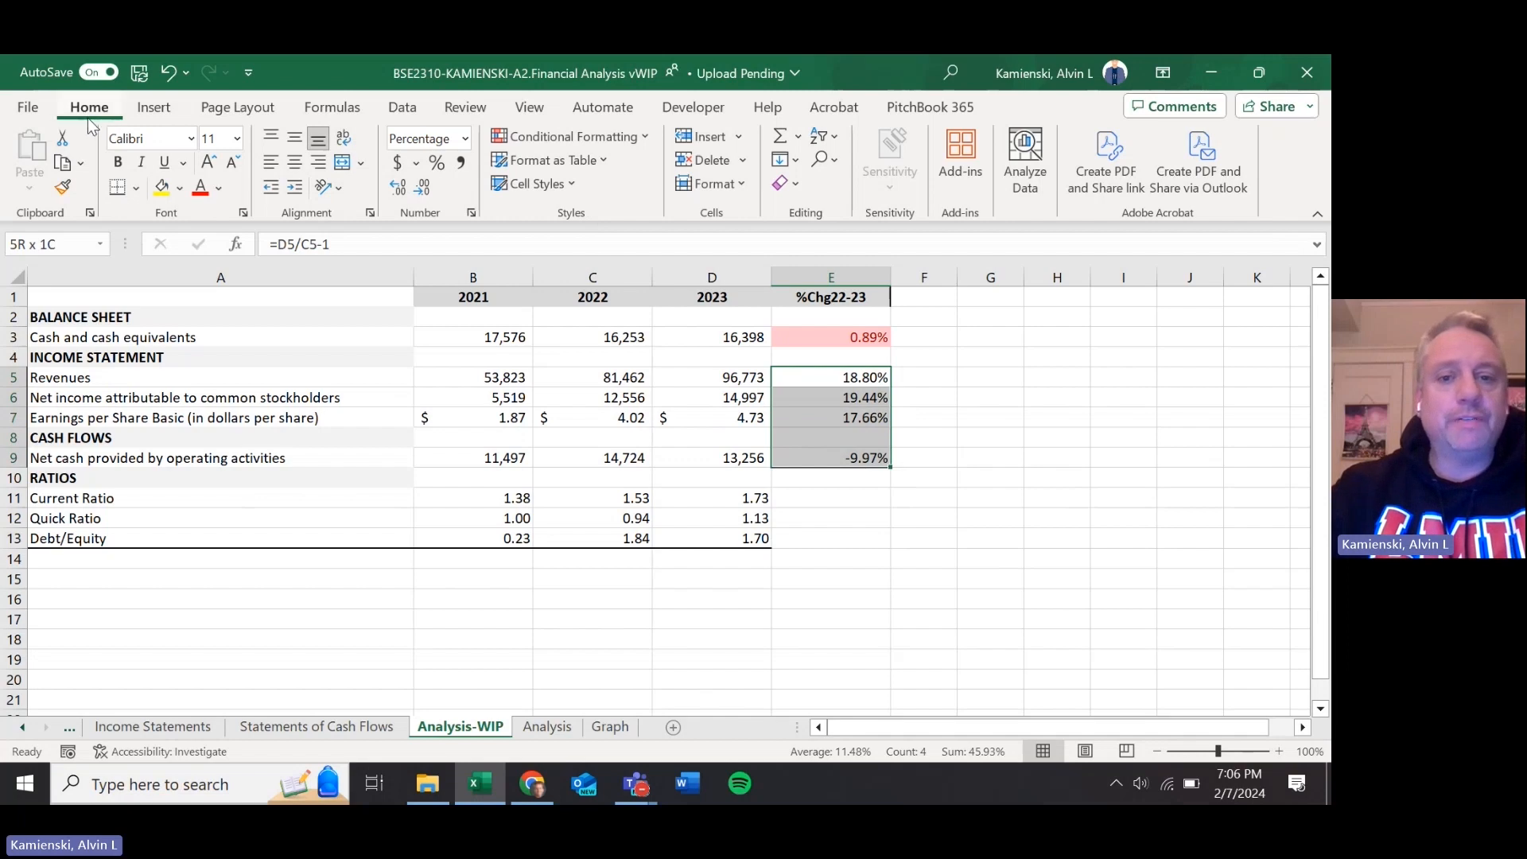
left_click(644, 138)
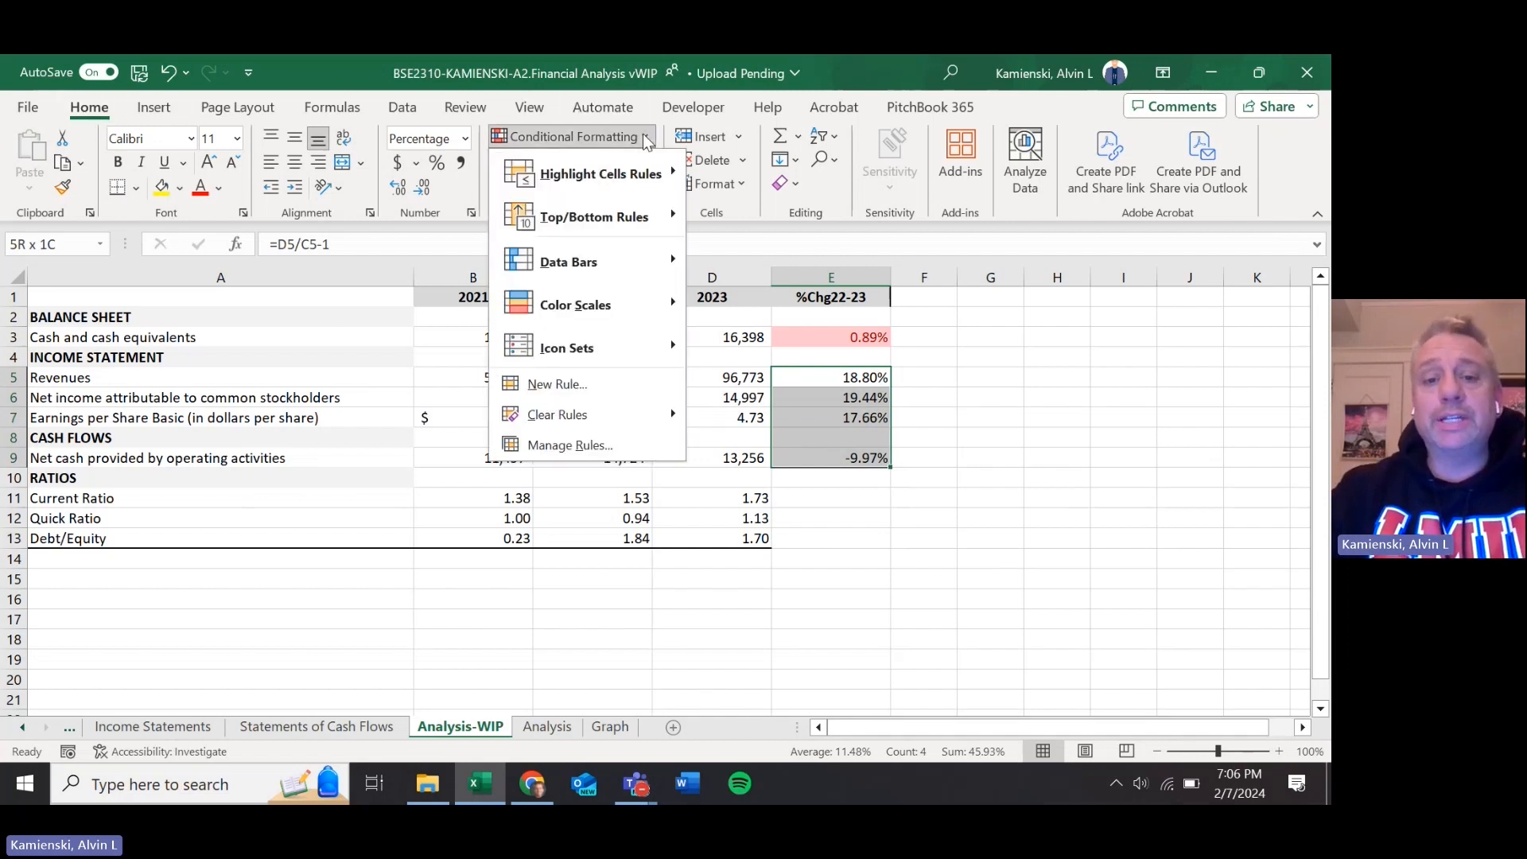
mouse_move(623, 357)
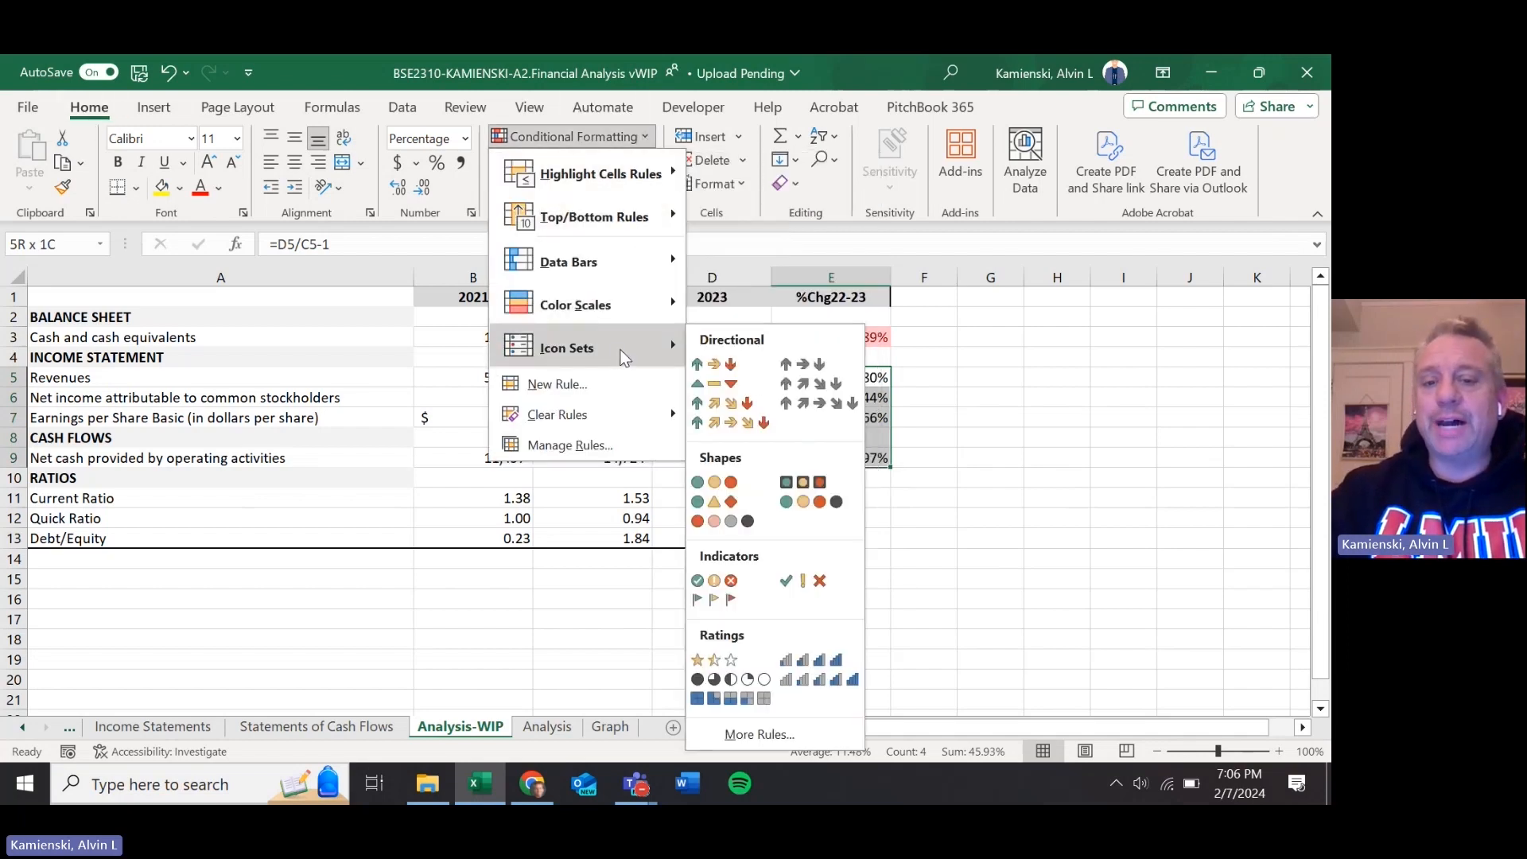
left_click(718, 504)
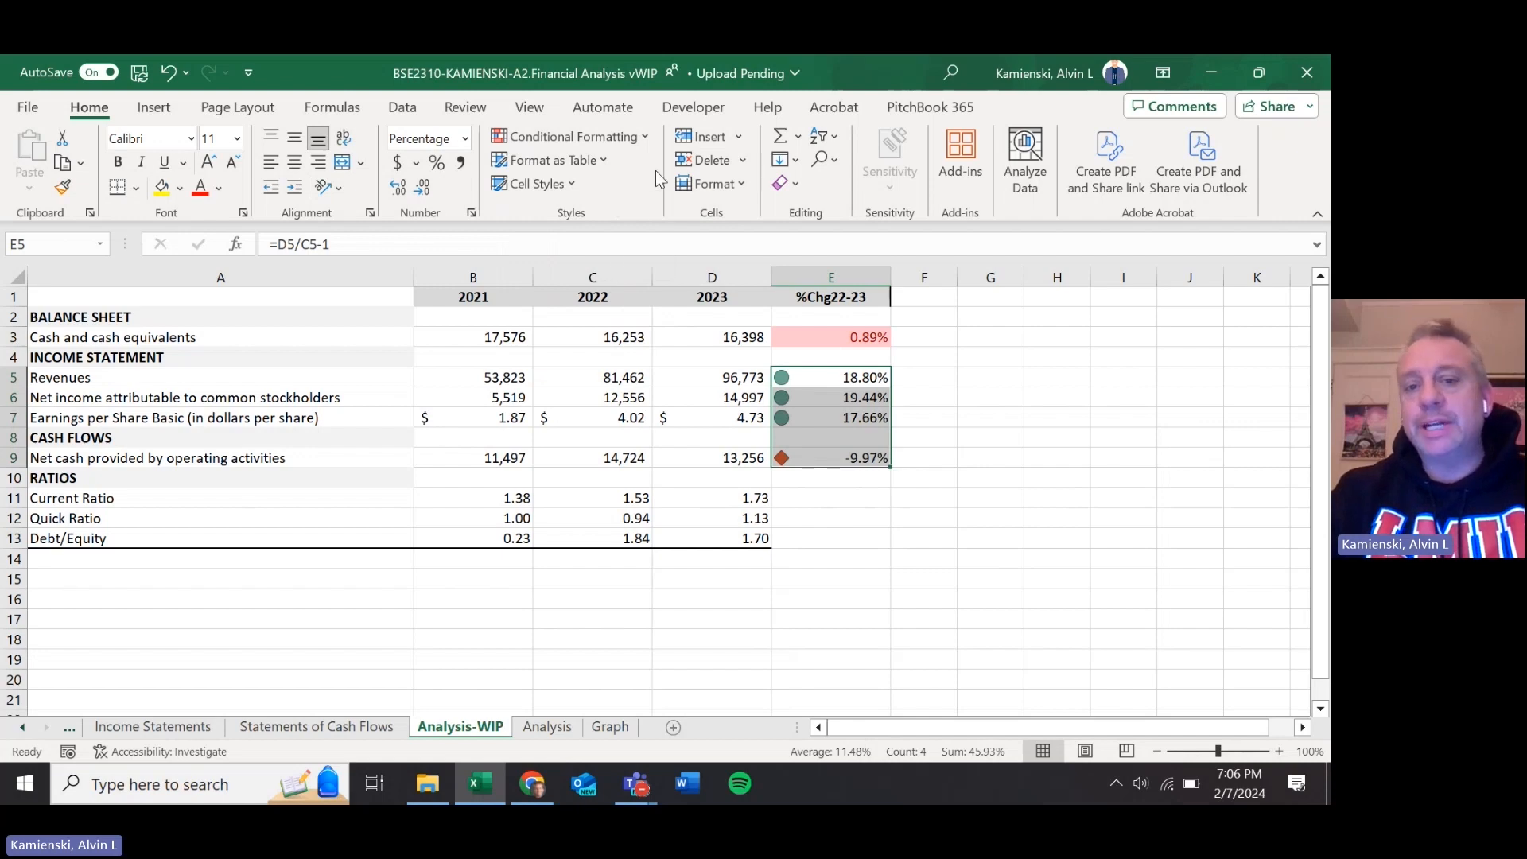
- Edit the icon set rule for E5:E9 so the green circle shows for values >= 0.18 of type Number
left_click(638, 137)
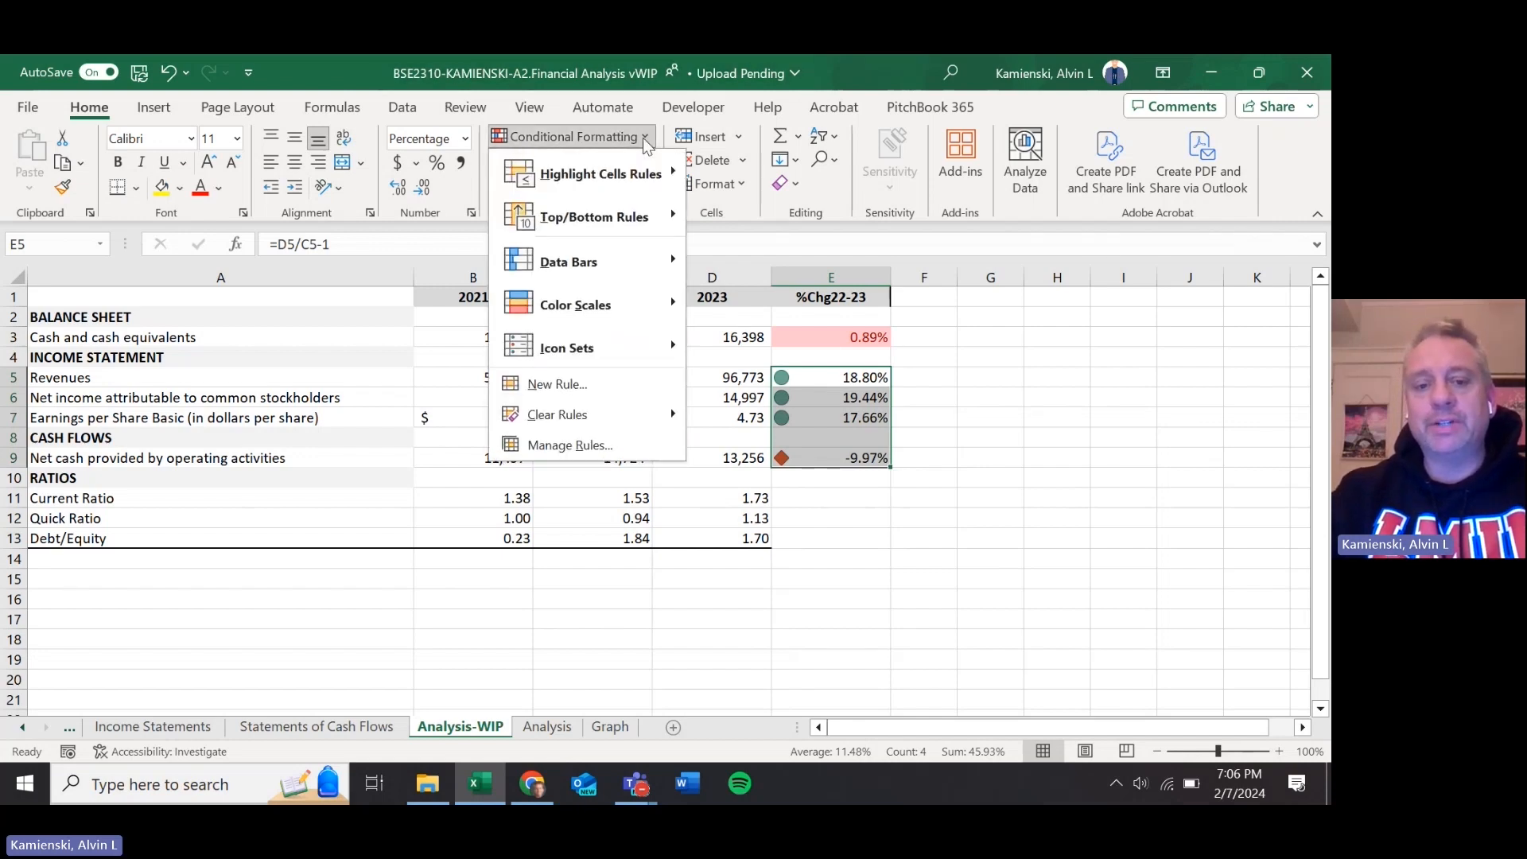
left_click(615, 443)
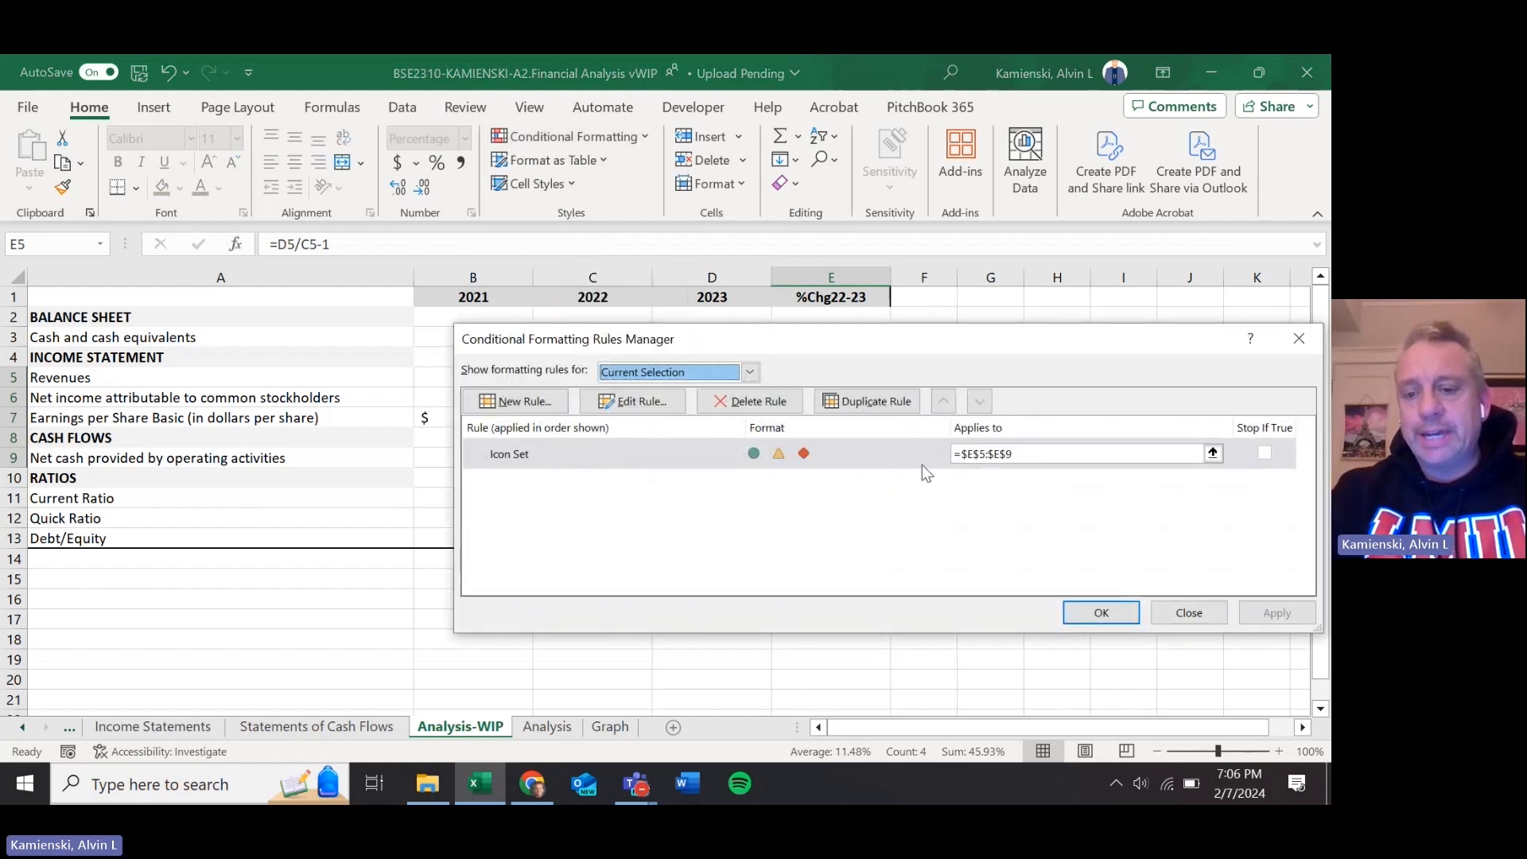
double_click(862, 453)
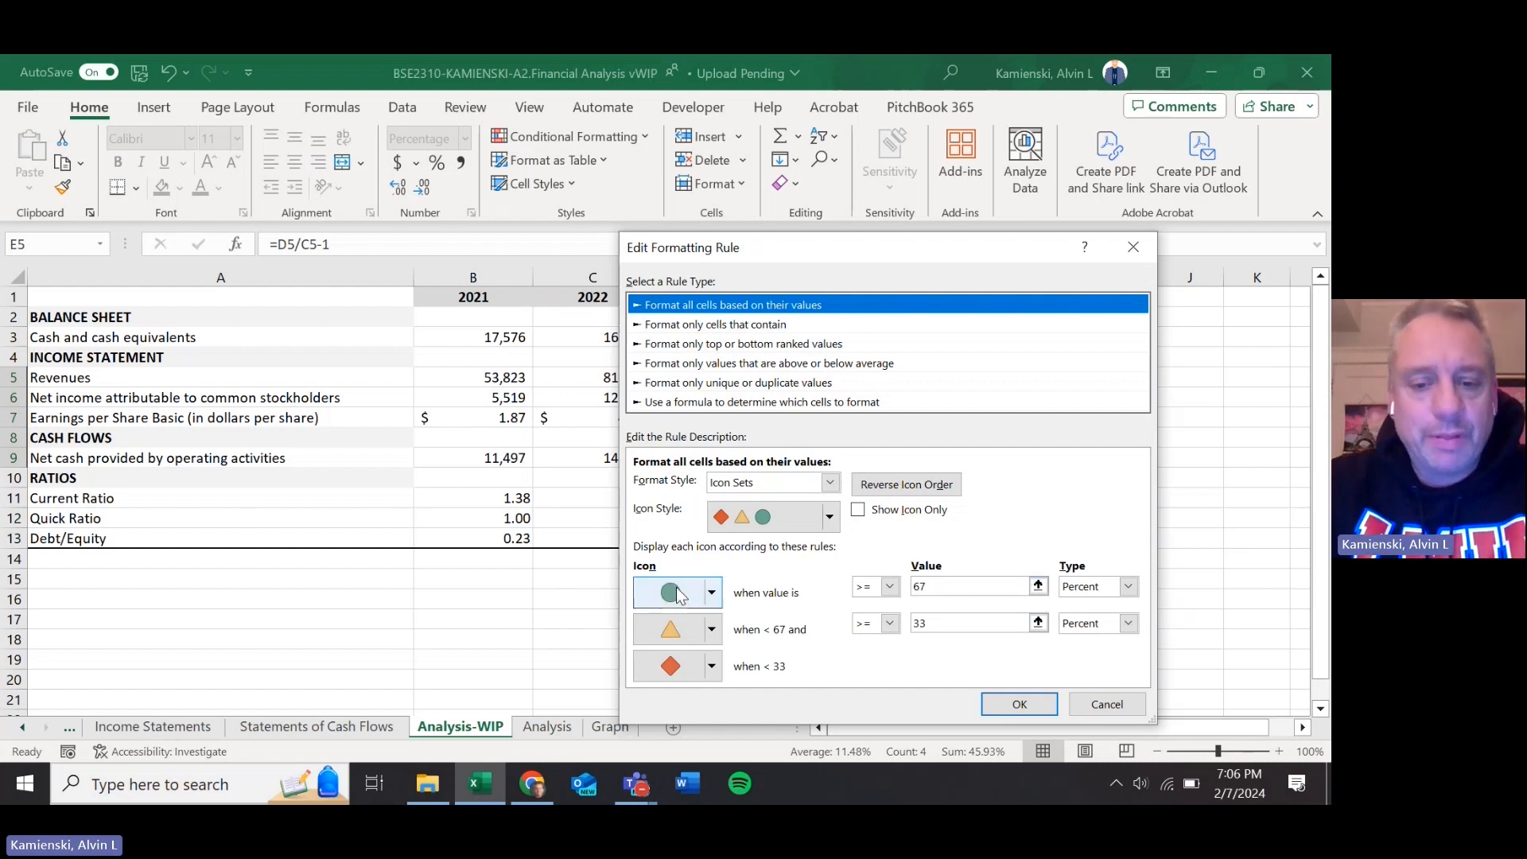
left_click(1017, 586)
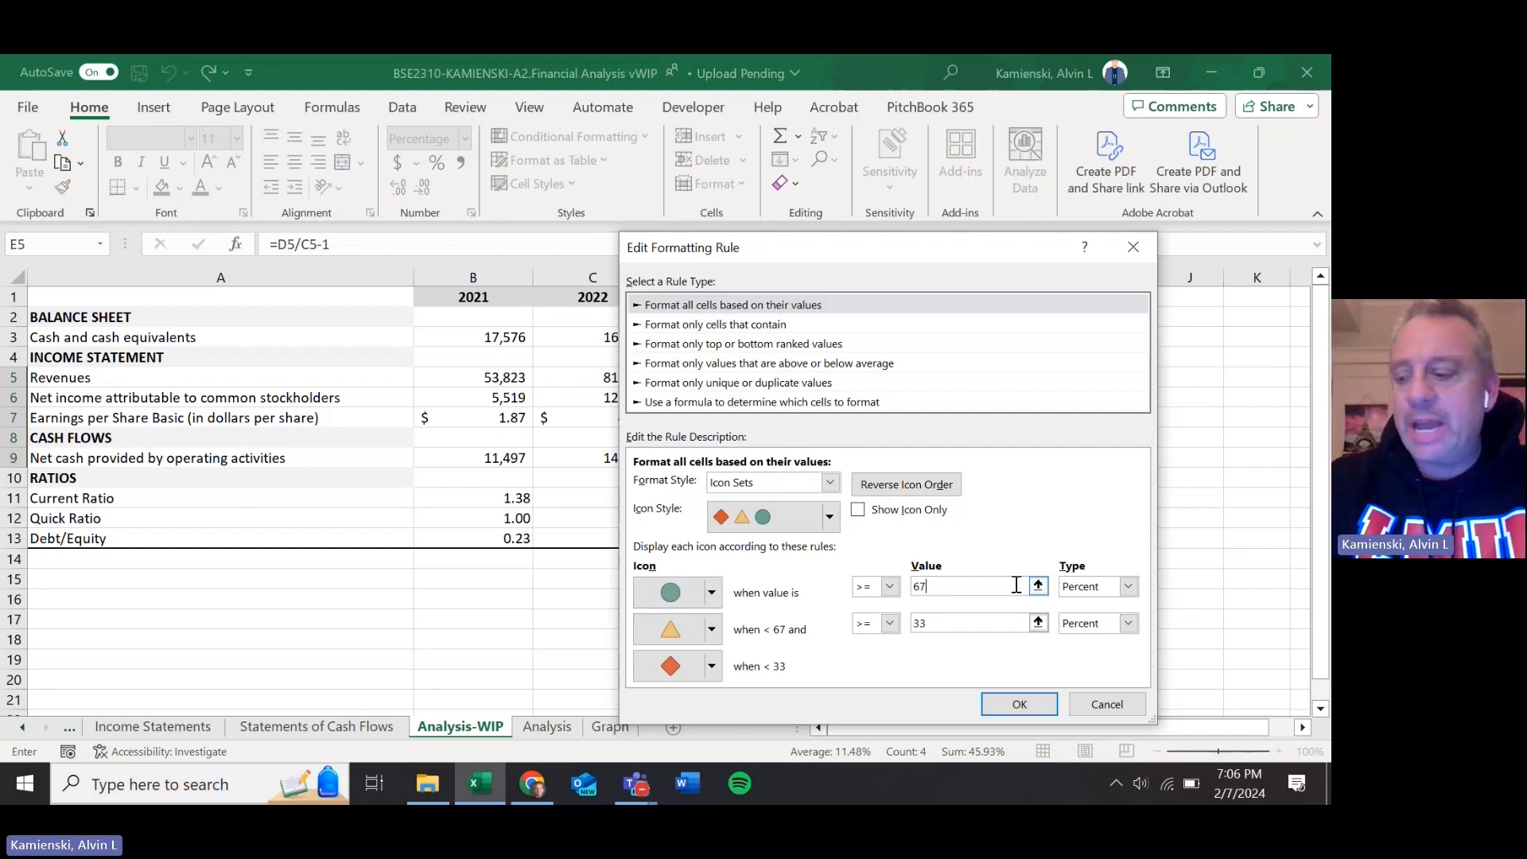
key("BackSpace")
key("BackSpace")
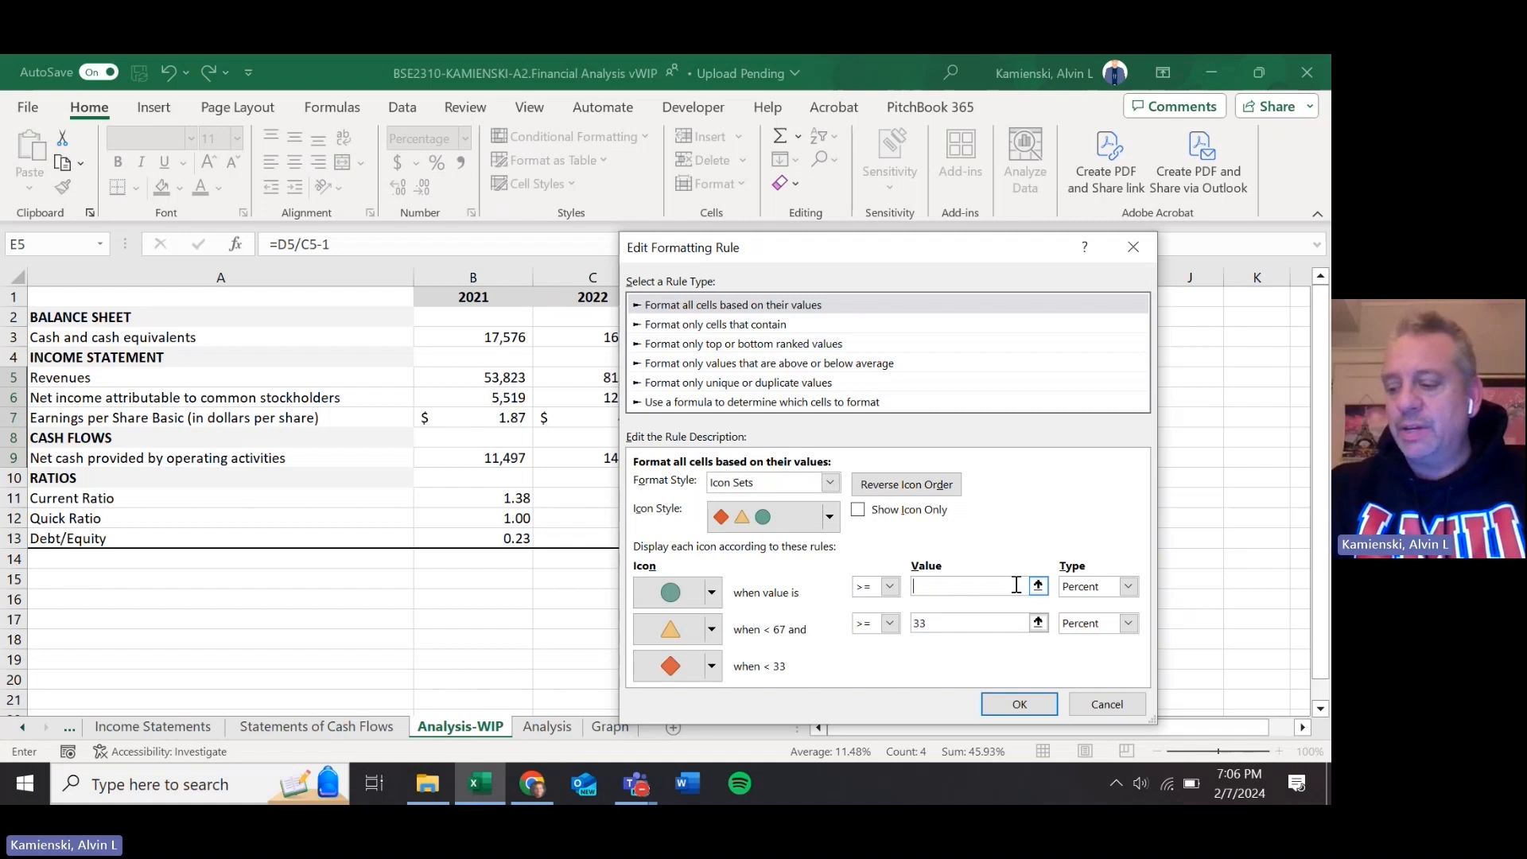
type("18")
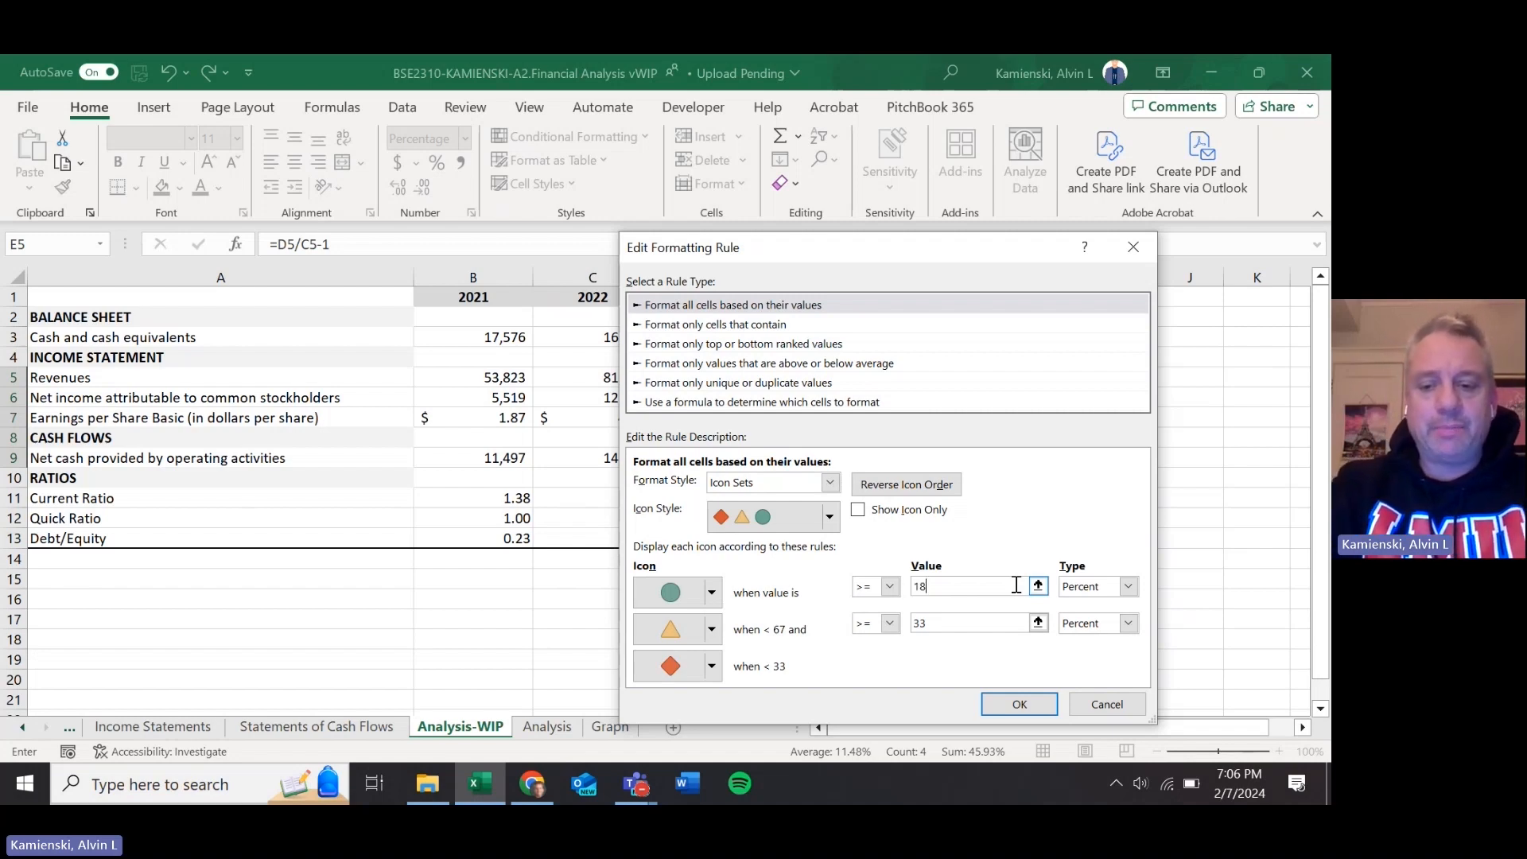
key("BackSpace")
key("BackSpace")
type("0.18")
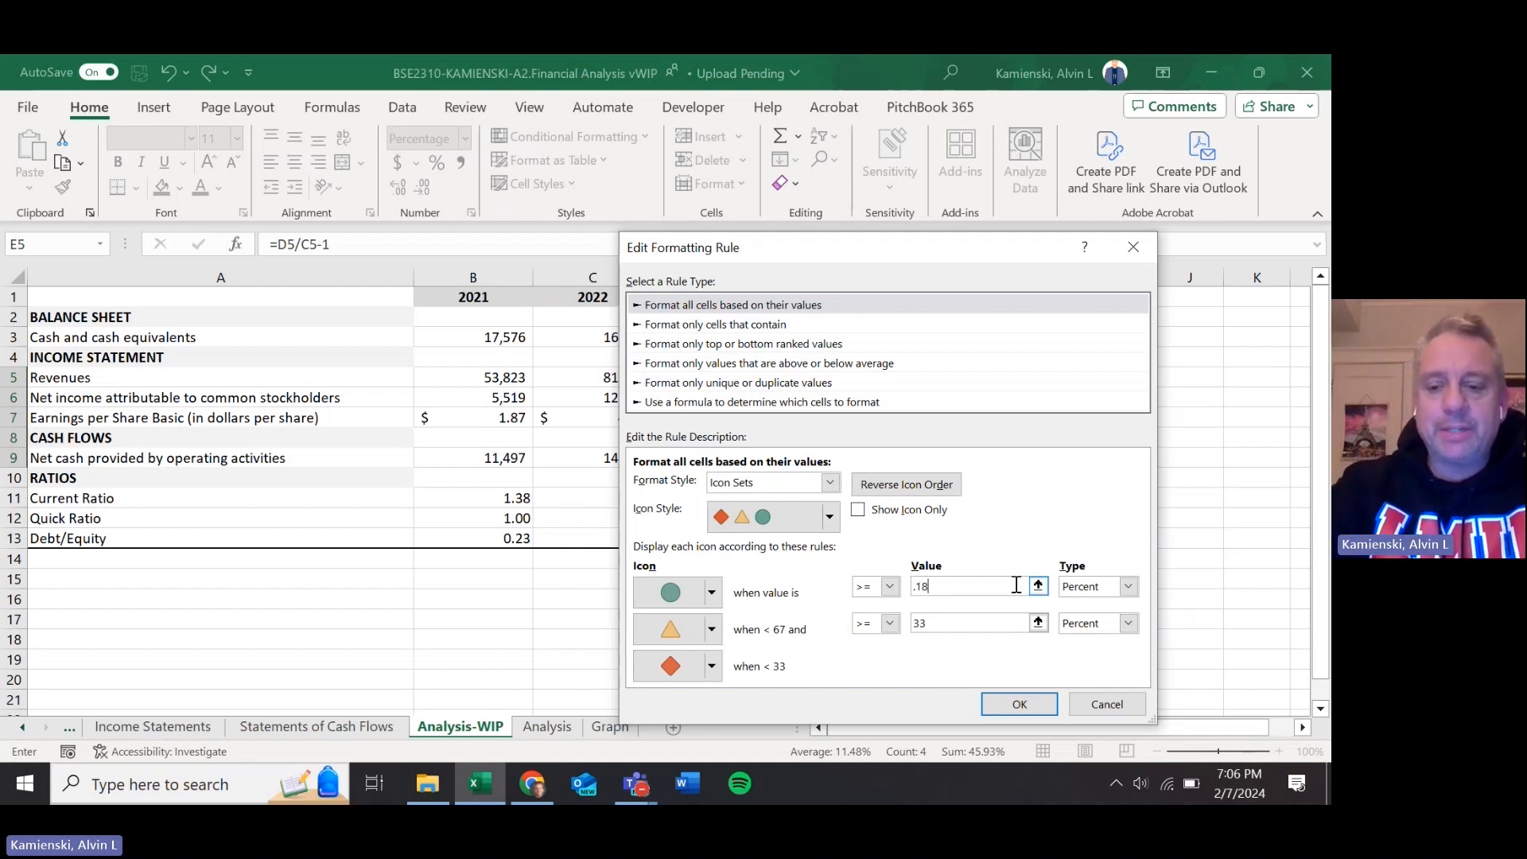
left_click(1128, 587)
left_click(1107, 603)
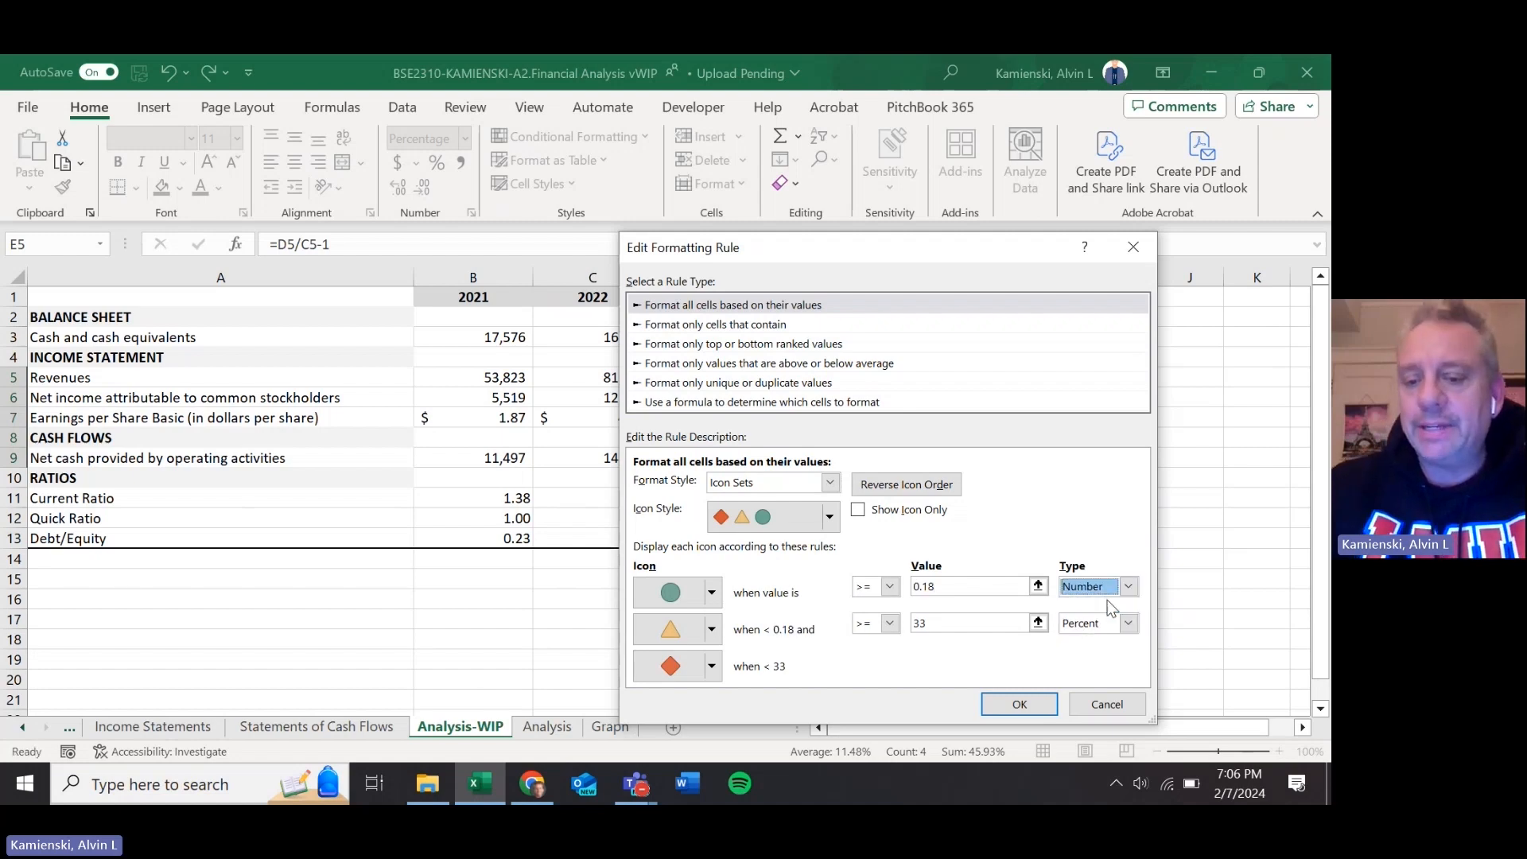
left_click(1004, 586)
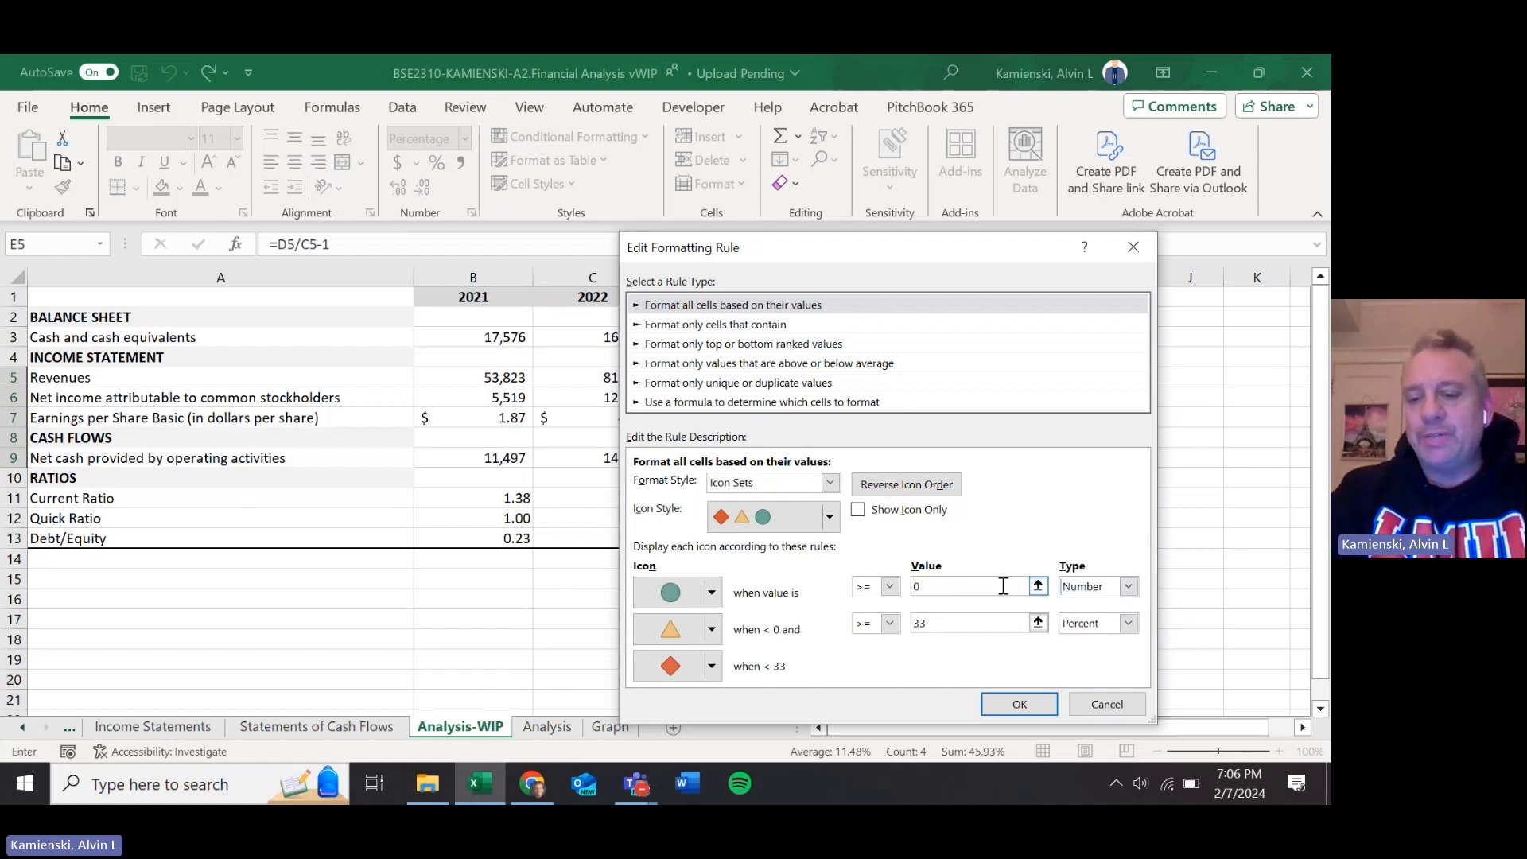
key("BackSpace")
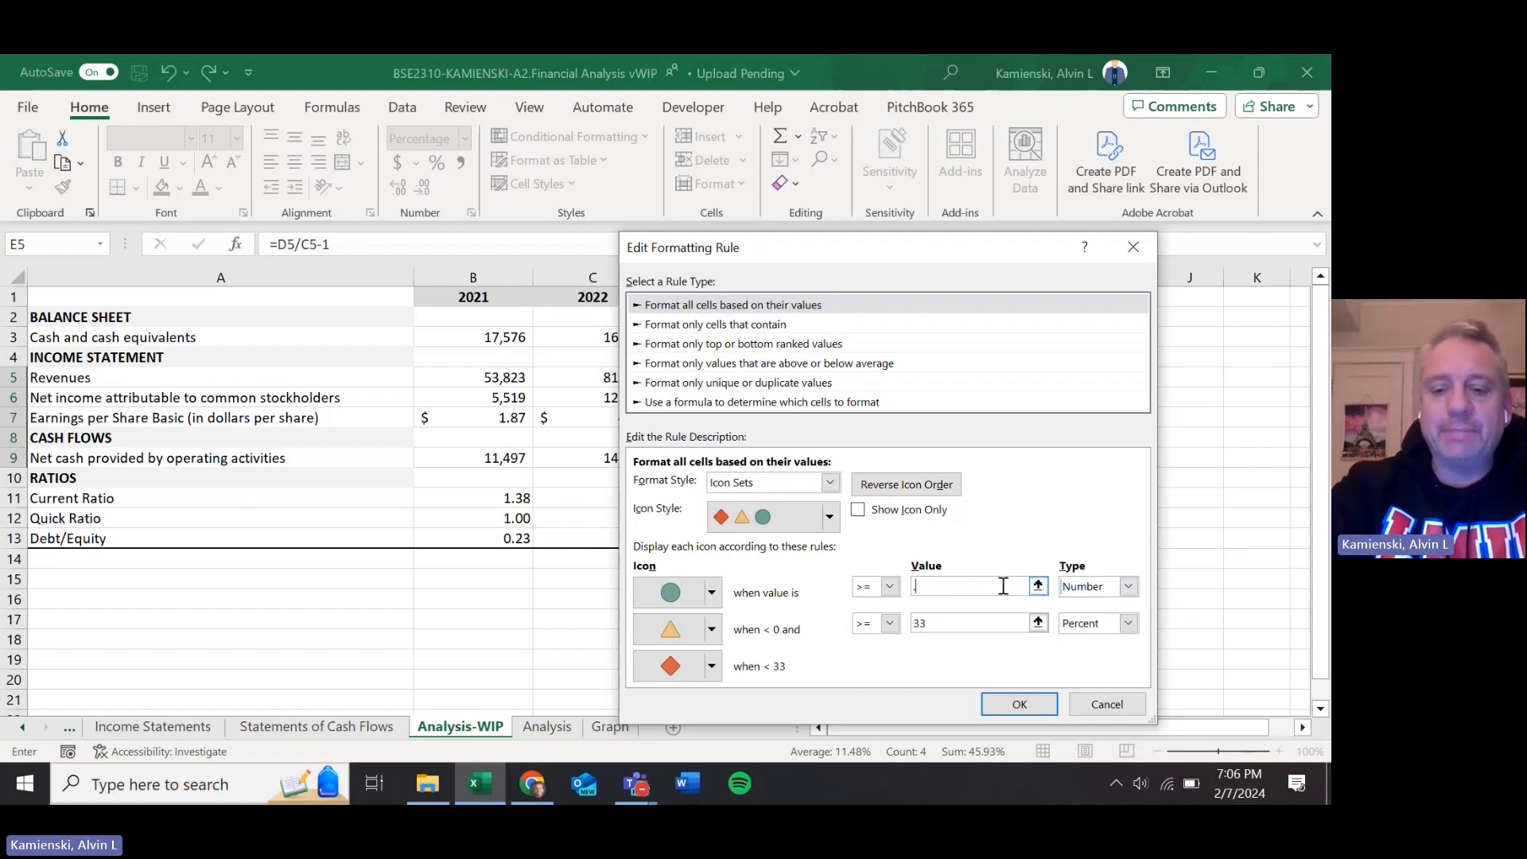
type(".18")
key("Tab")
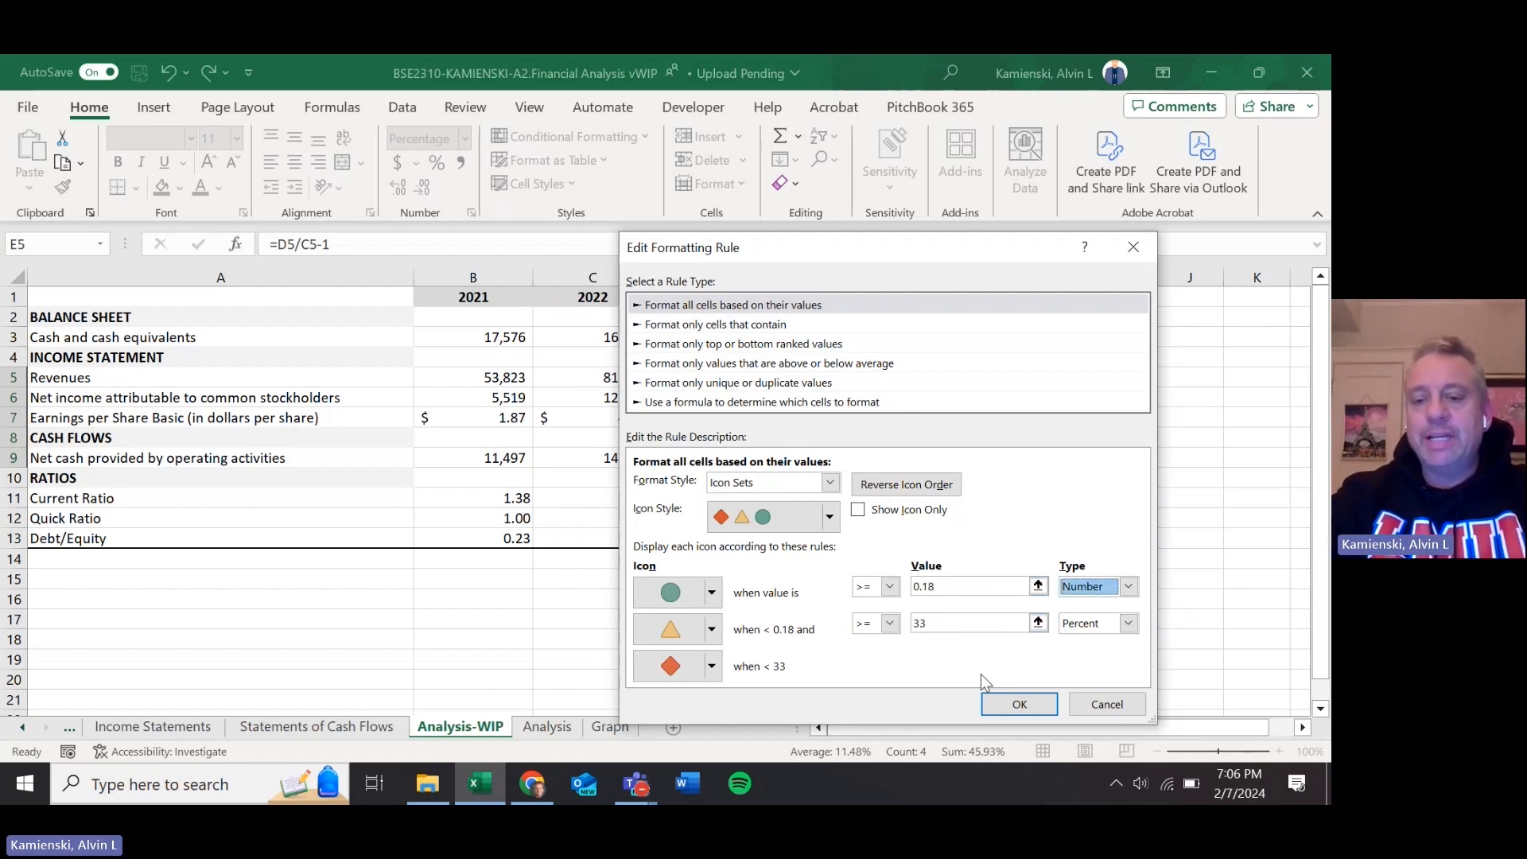
- Set the yellow triangle's threshold to >= 0.1 with type Number and apply the edited icon set rule to E5:E9
key("Tab")
key("Tab")
key("Tab")
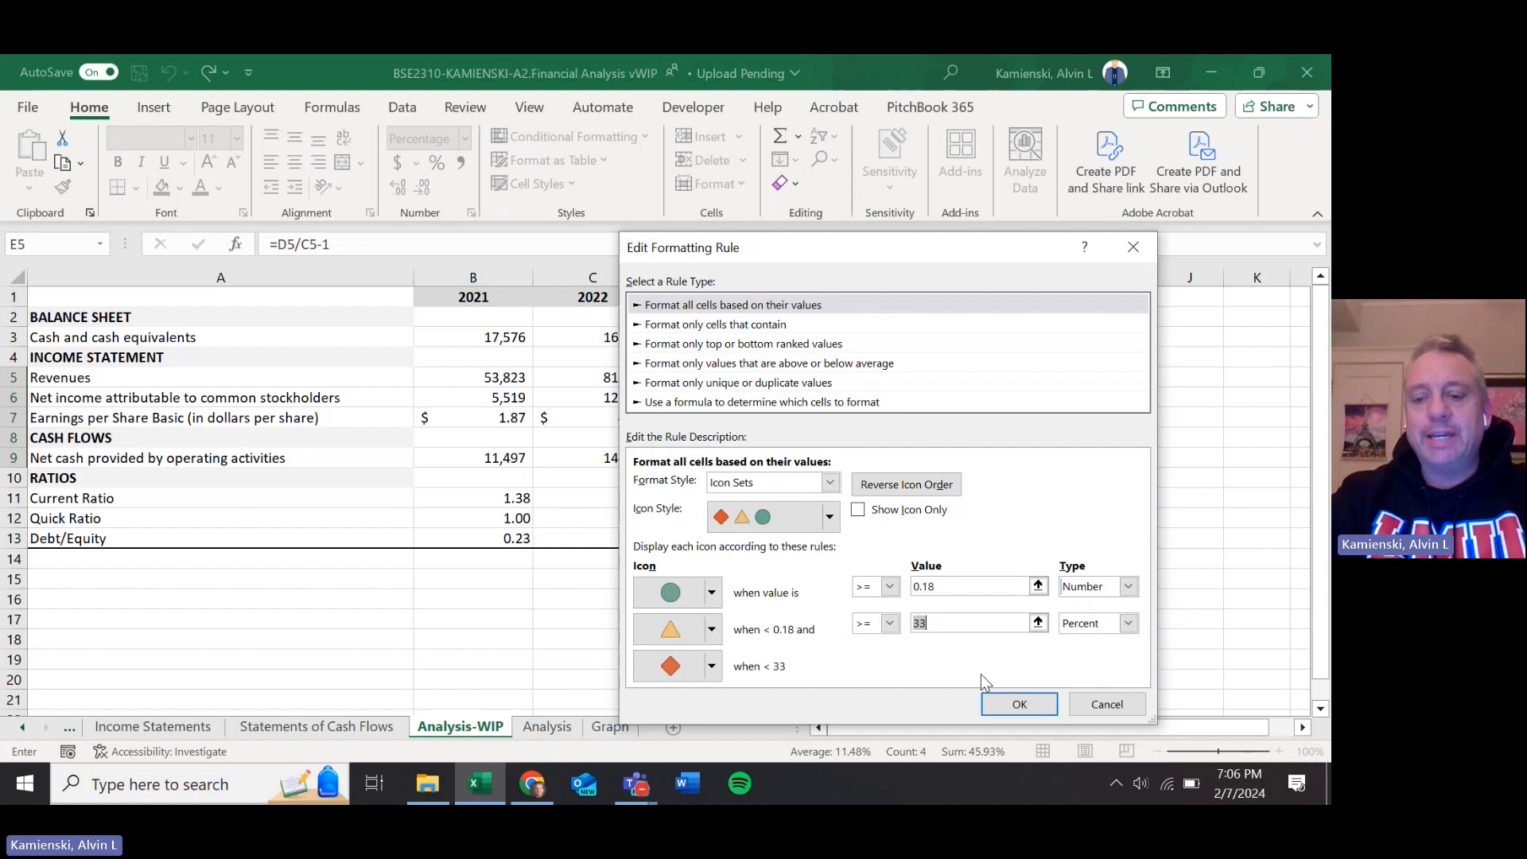
key("Tab")
key("n")
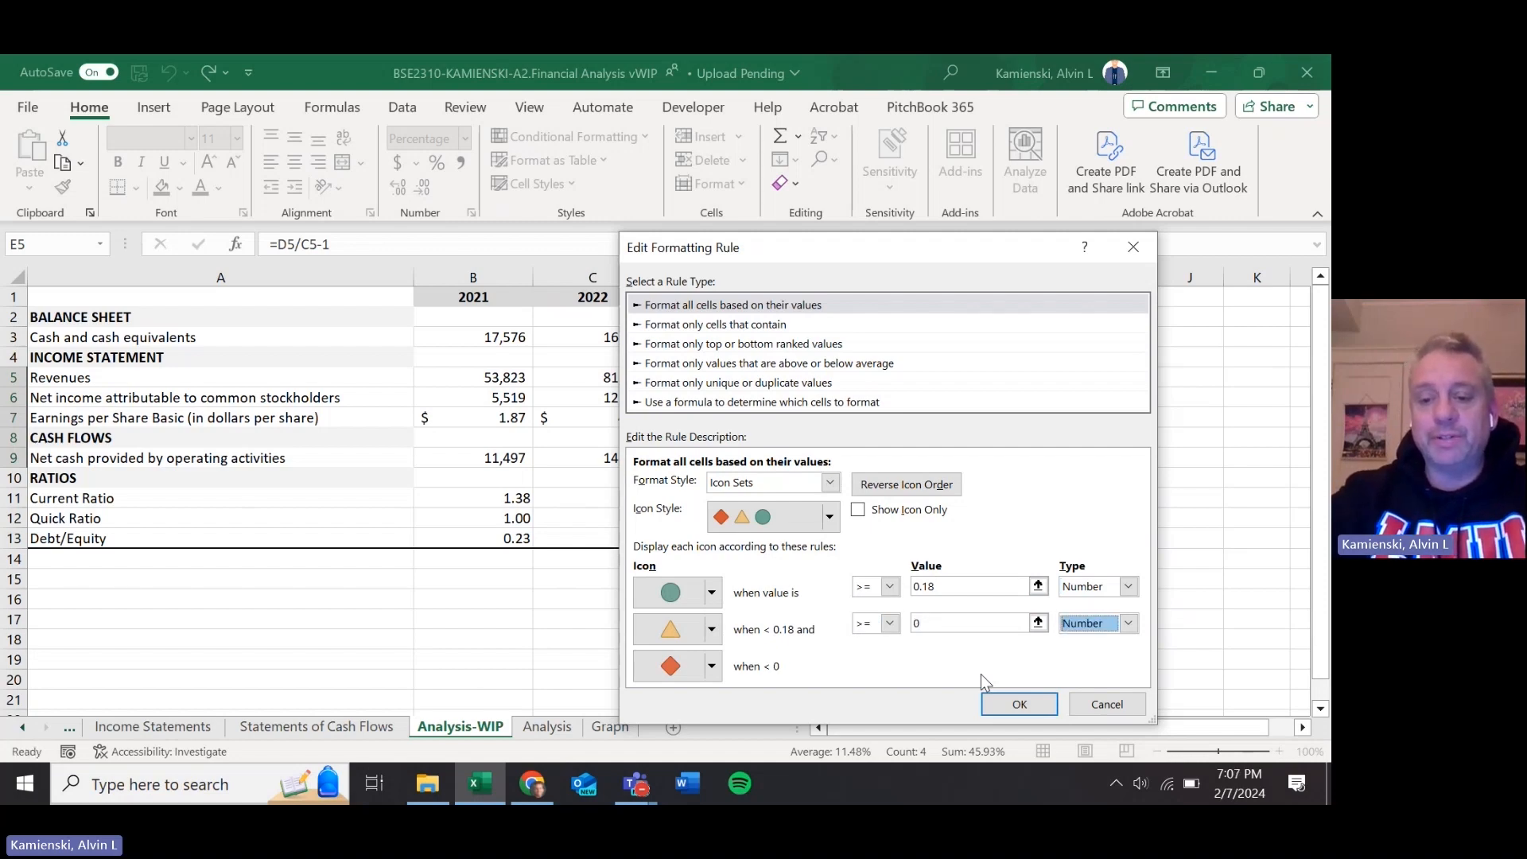
key("shift+Tab")
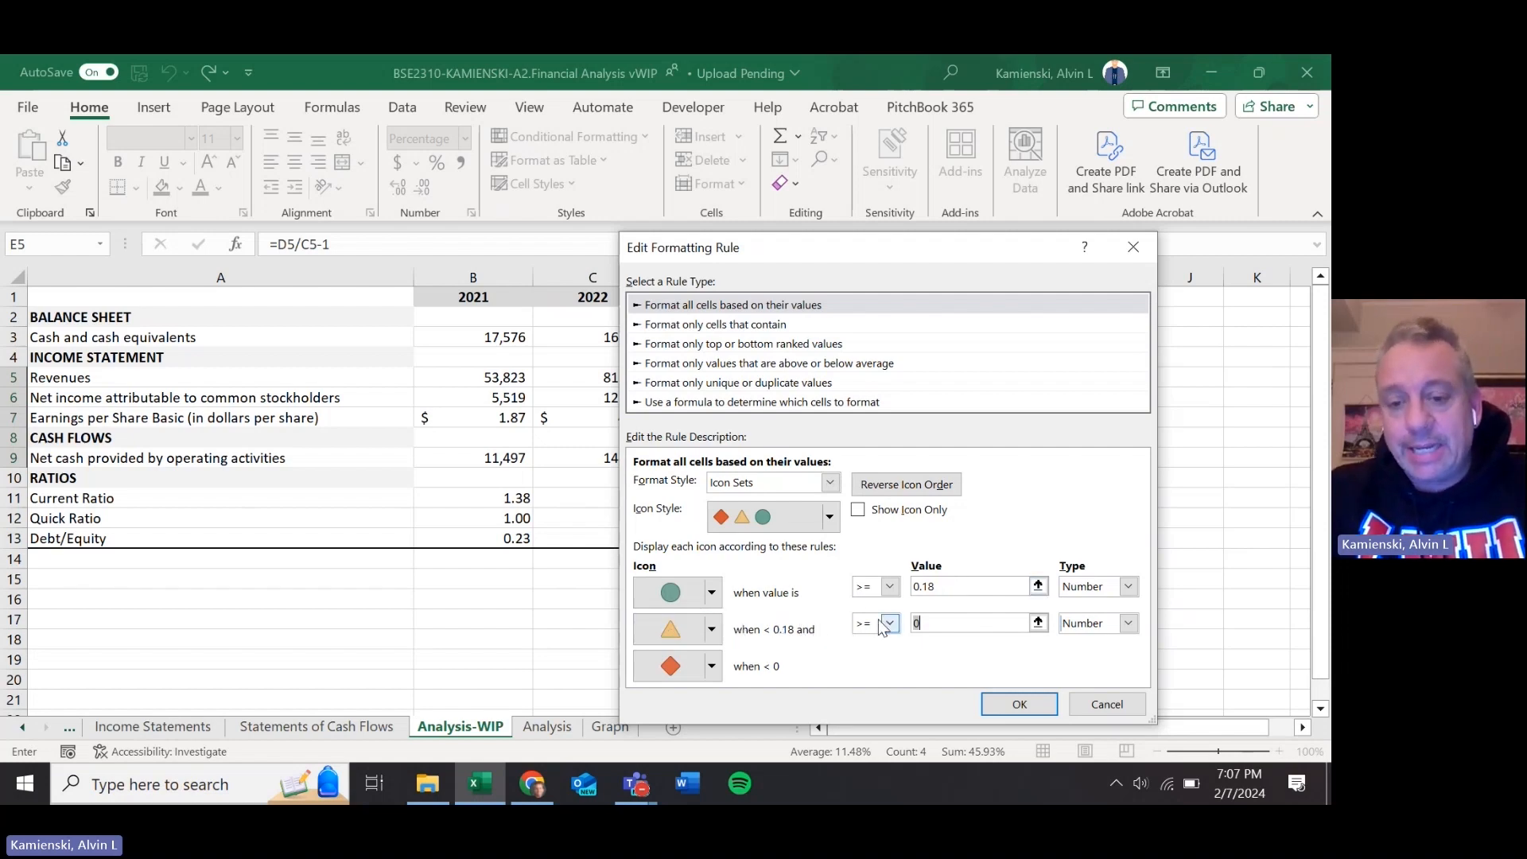
type(".1")
key("Tab")
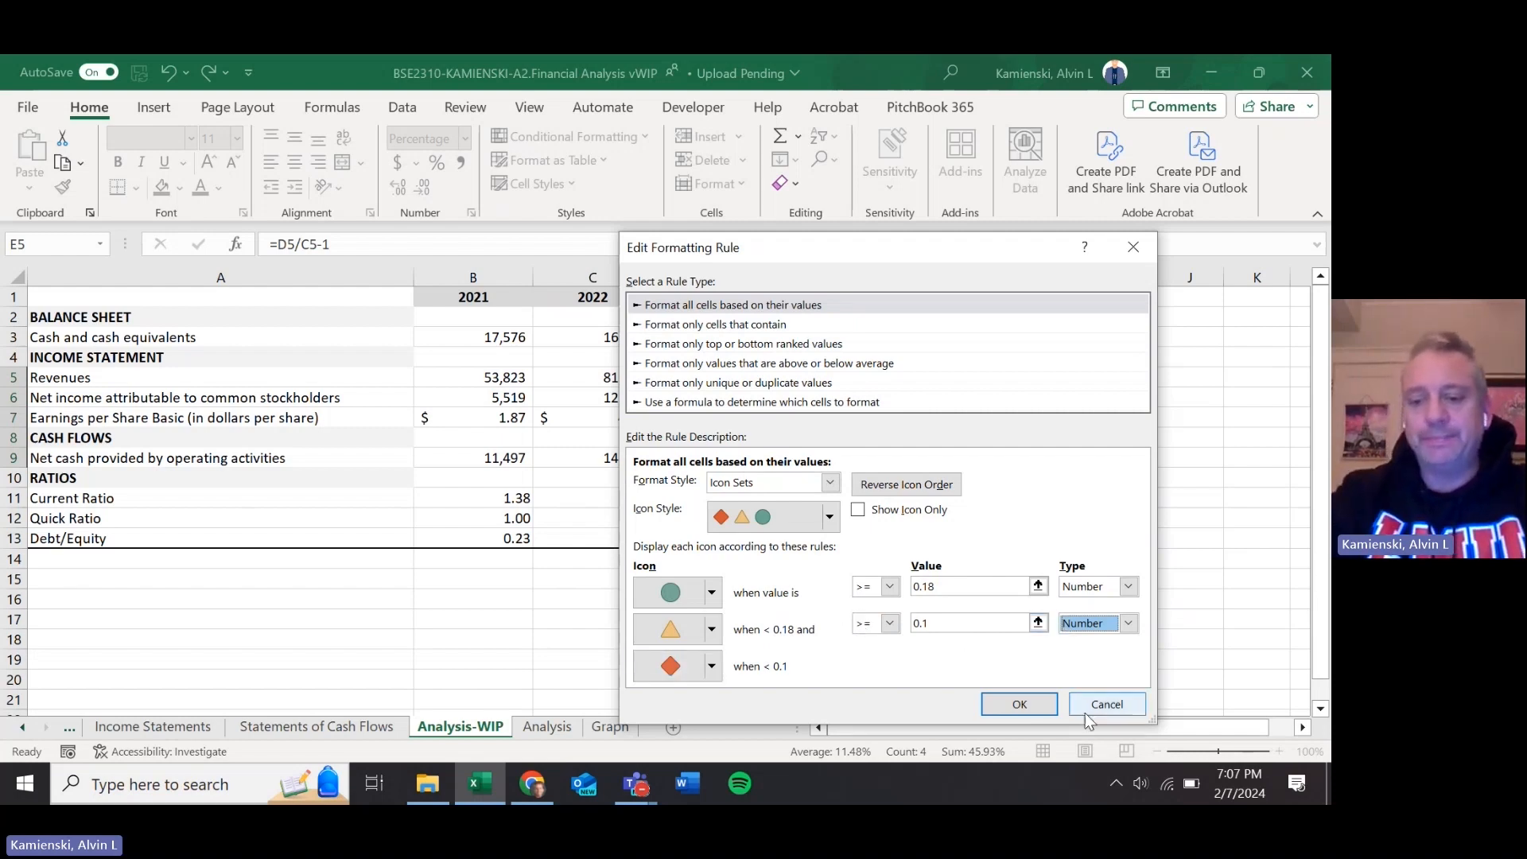
left_click(1028, 706)
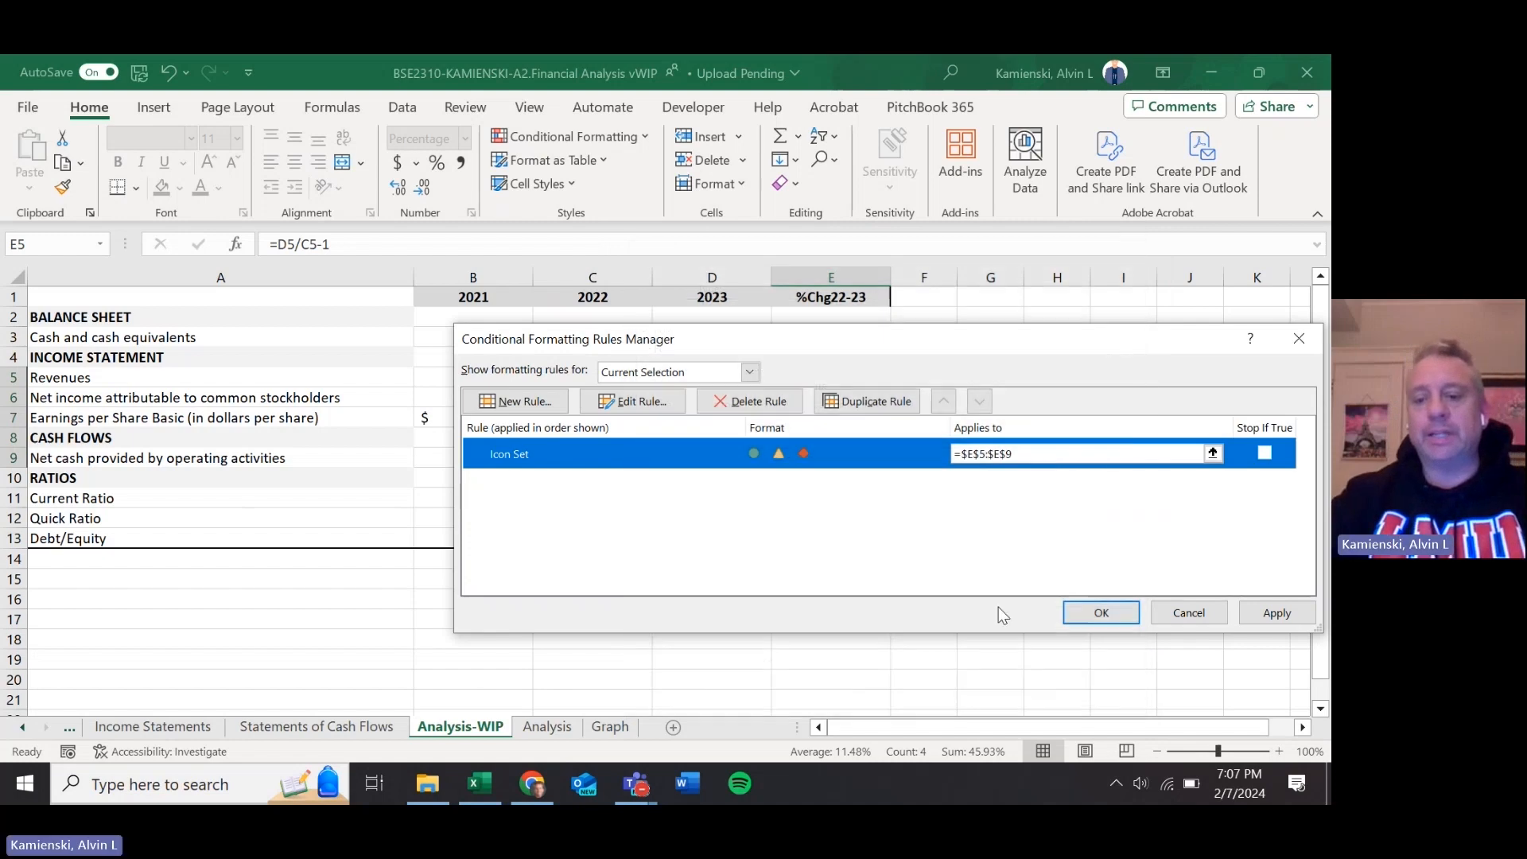
left_click(1101, 612)
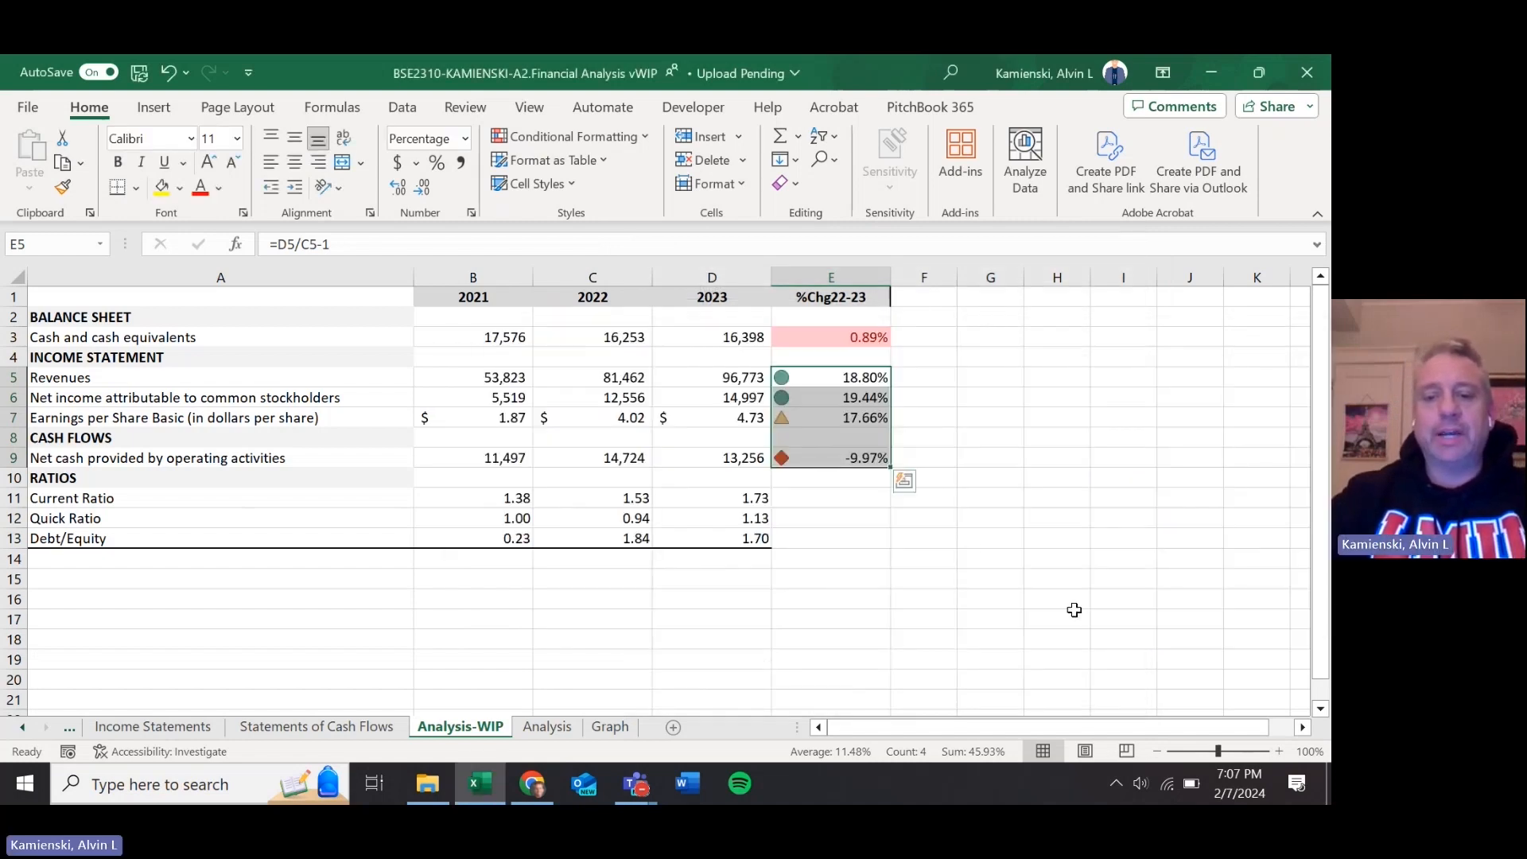
- Check the icons of the percentage changes in E5, E6, E7 and E9 against the thresholds
key("Right")
key("shift+Left")
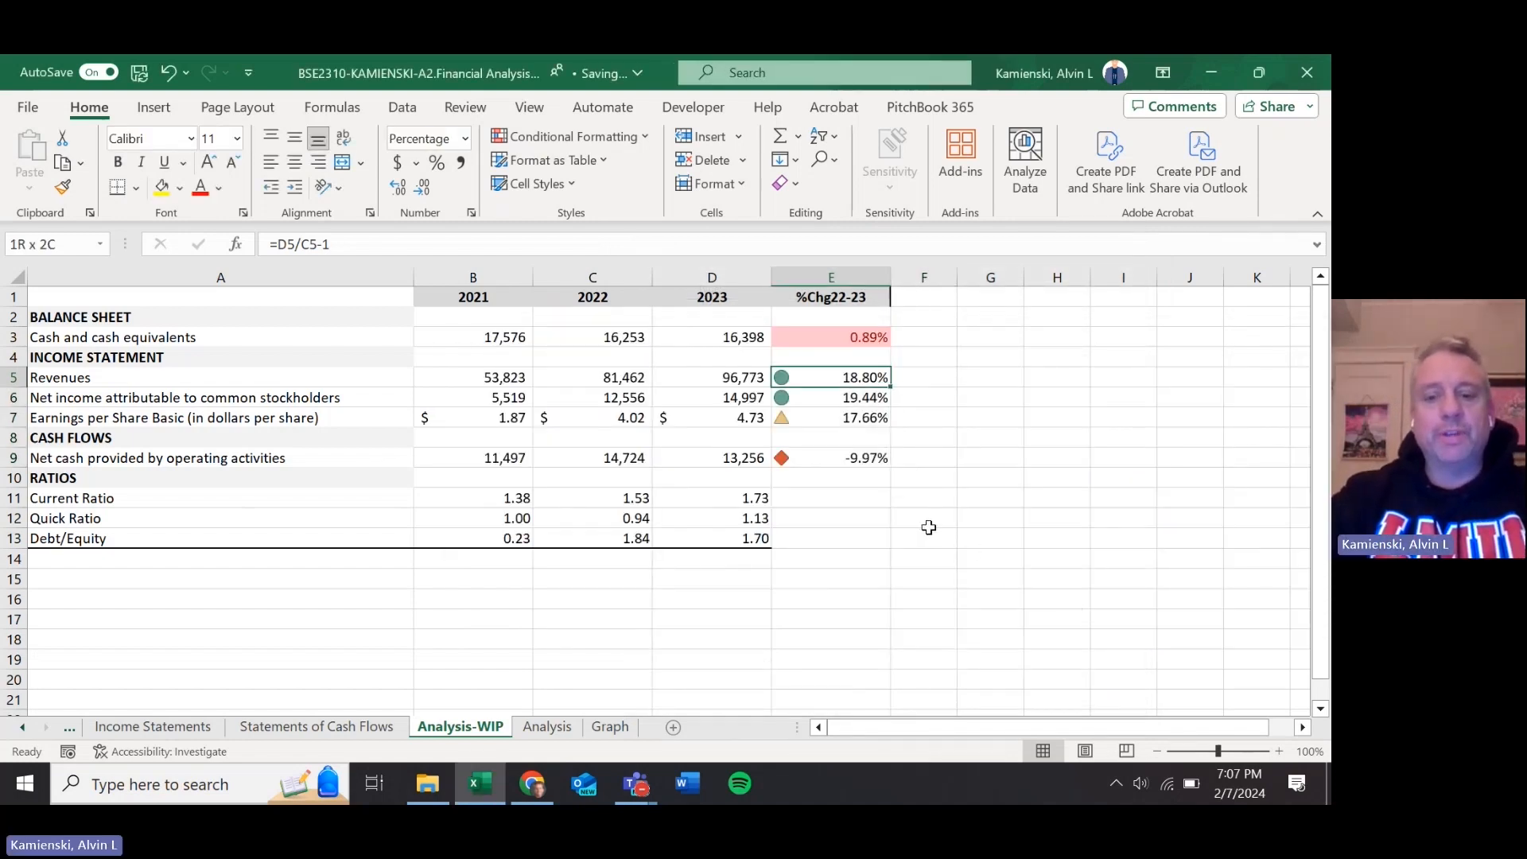
key("Down")
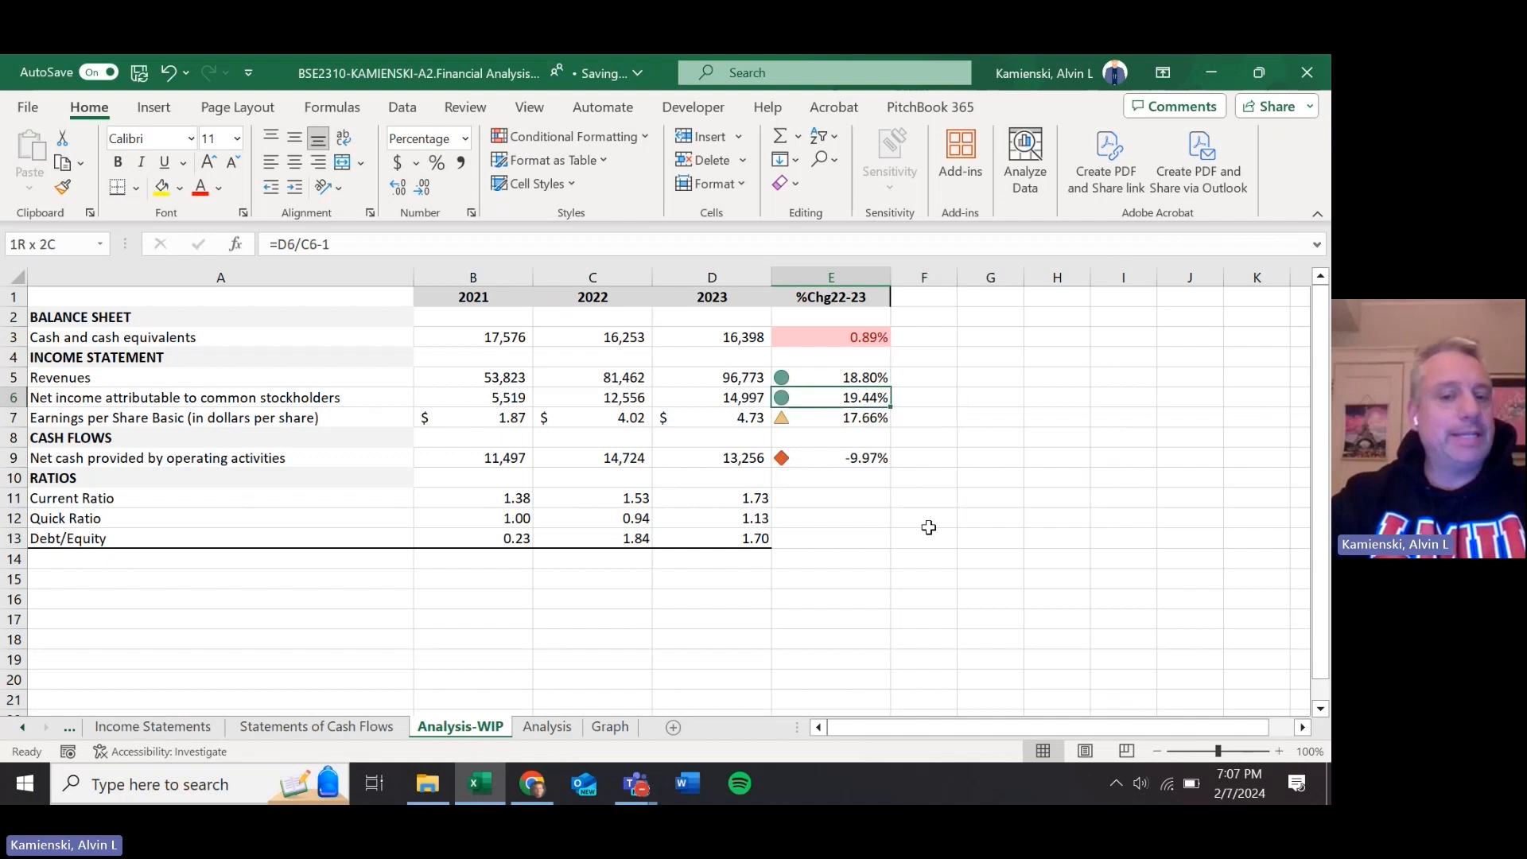
key("Down")
key("shift+Right")
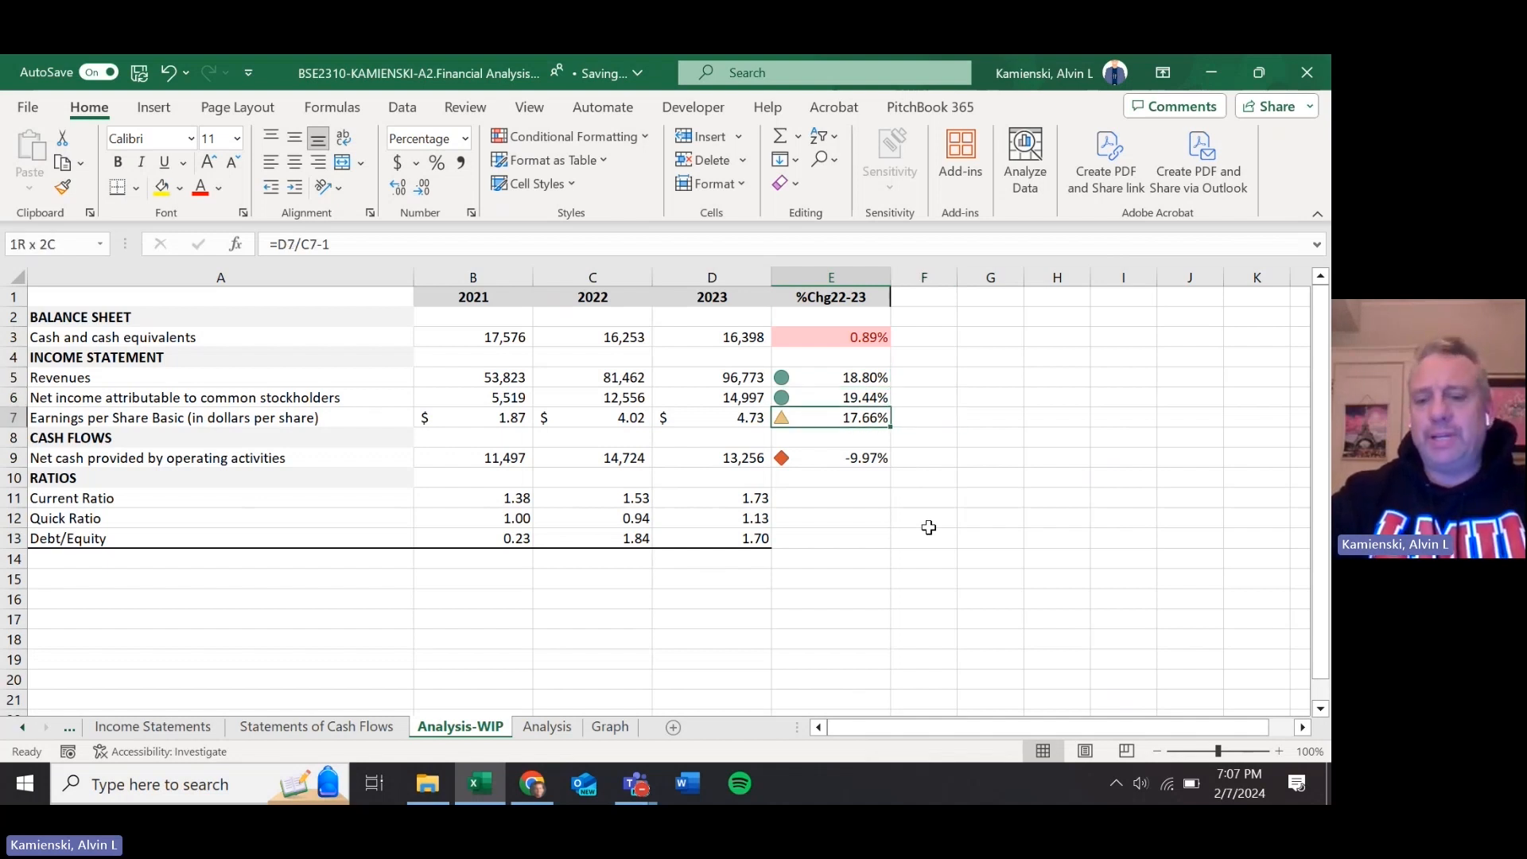
key("shift+Left")
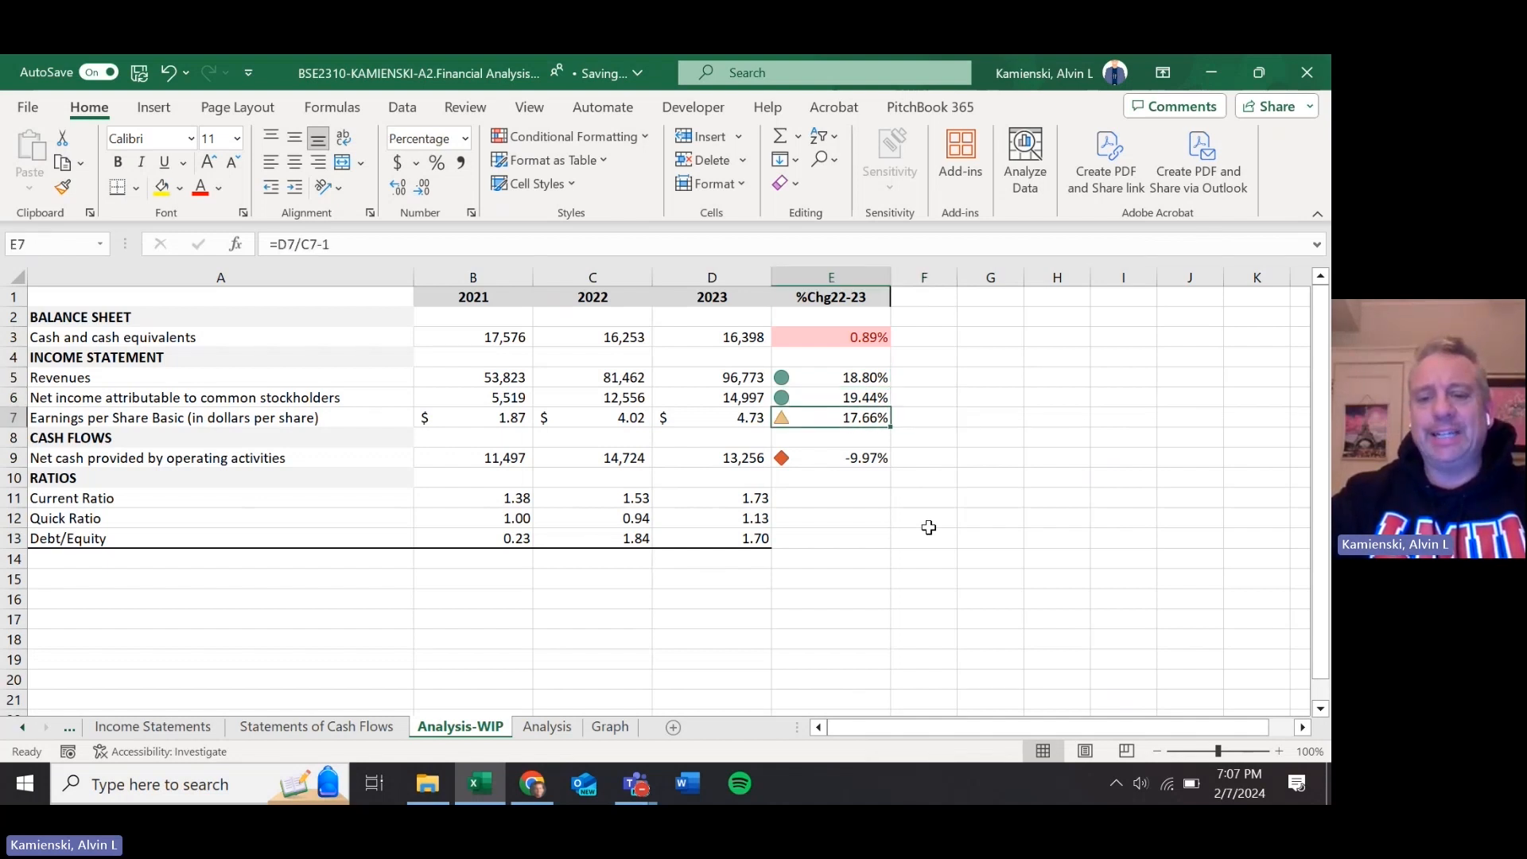
key("Down")
key("Down")
key("shift+Right")
key("shift+Left")
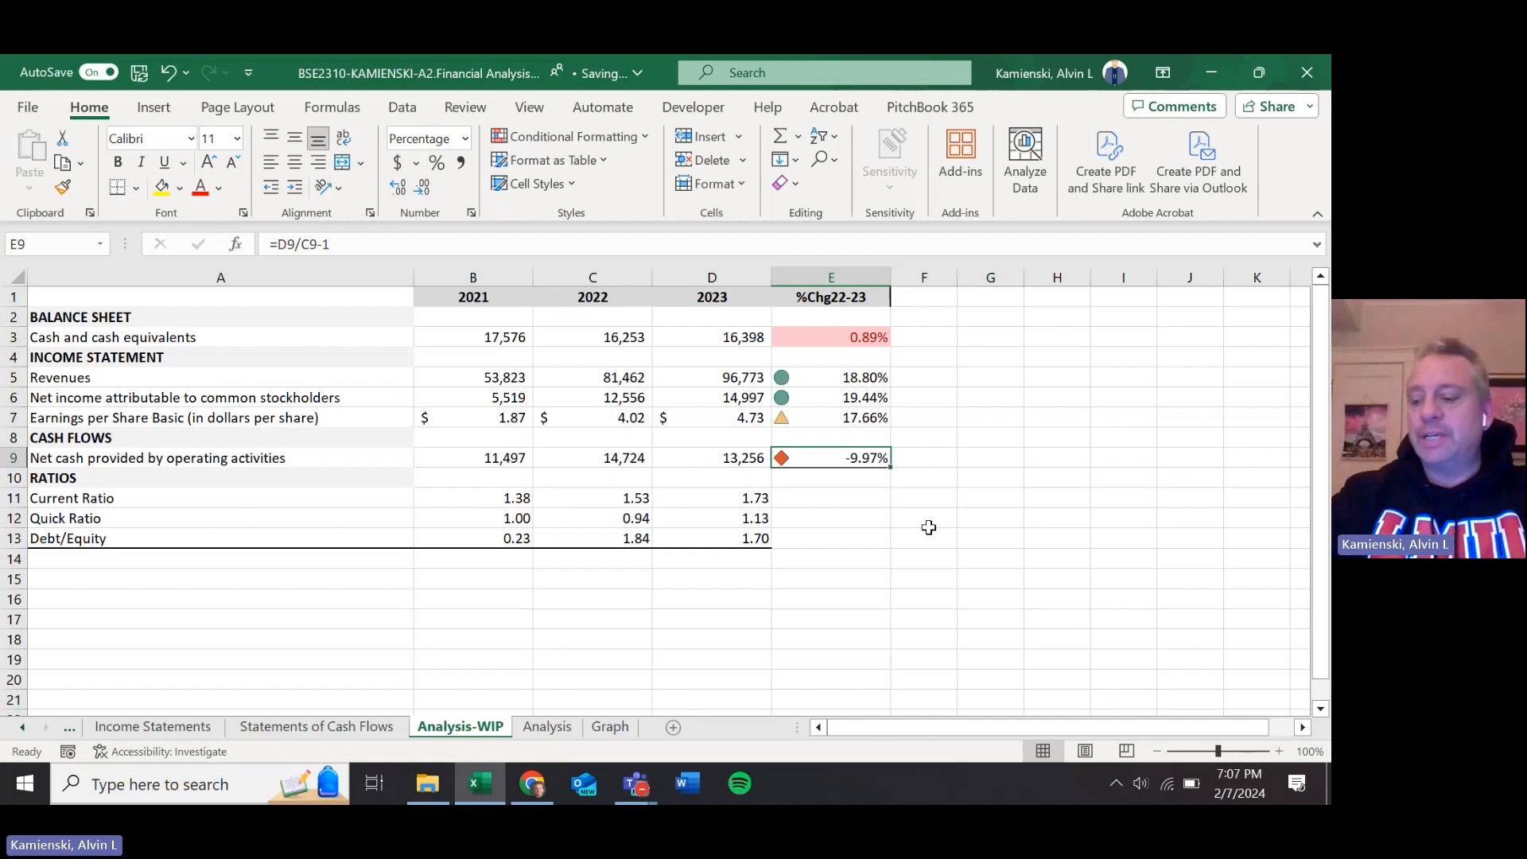
- Add thick outside borders around the whole analysis table A1:E13 on Analysis-WIP
key("Down")
key("Down")
key("Down")
key("Down")
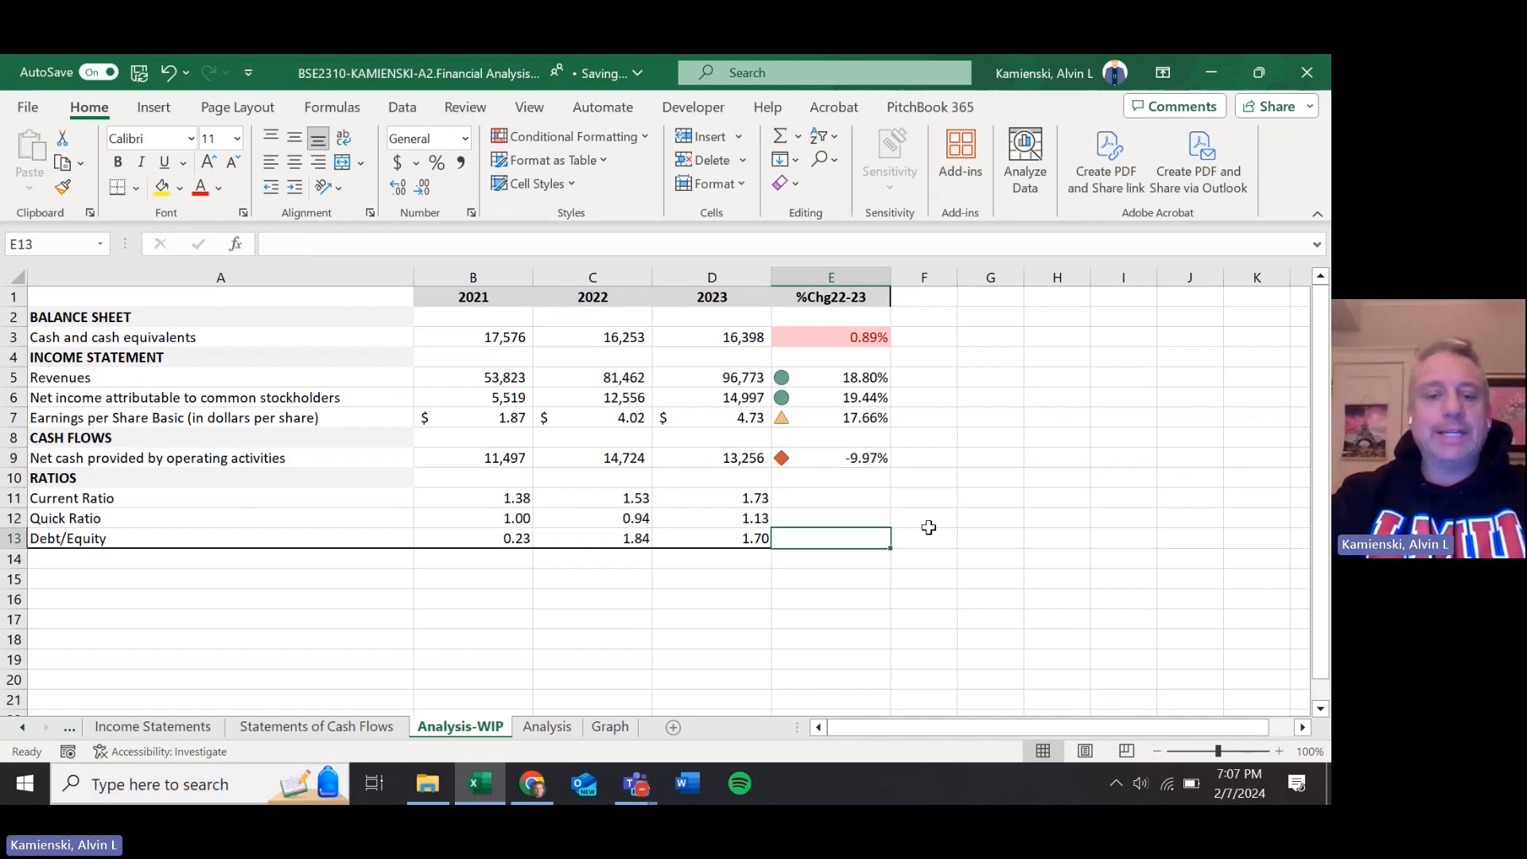
key("ctrl+shift+Left")
key("ctrl+shift+Left")
key("ctrl+shift+Up")
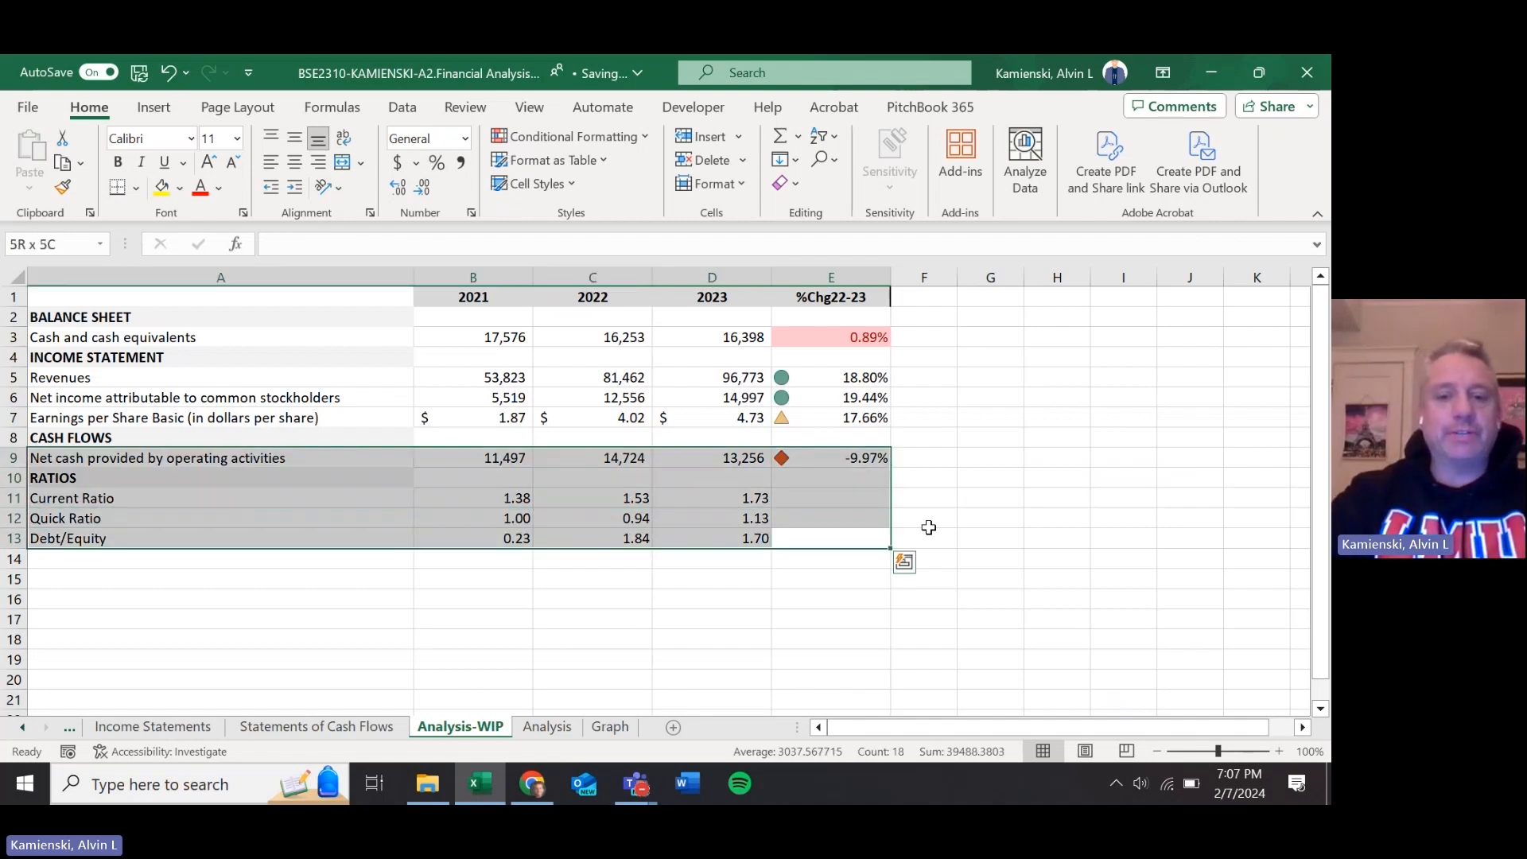
key("ctrl+shift+Up")
key("ctrl+shift+Up")
key("ctrl+shift+Up")
key("ctrl+shift+Up")
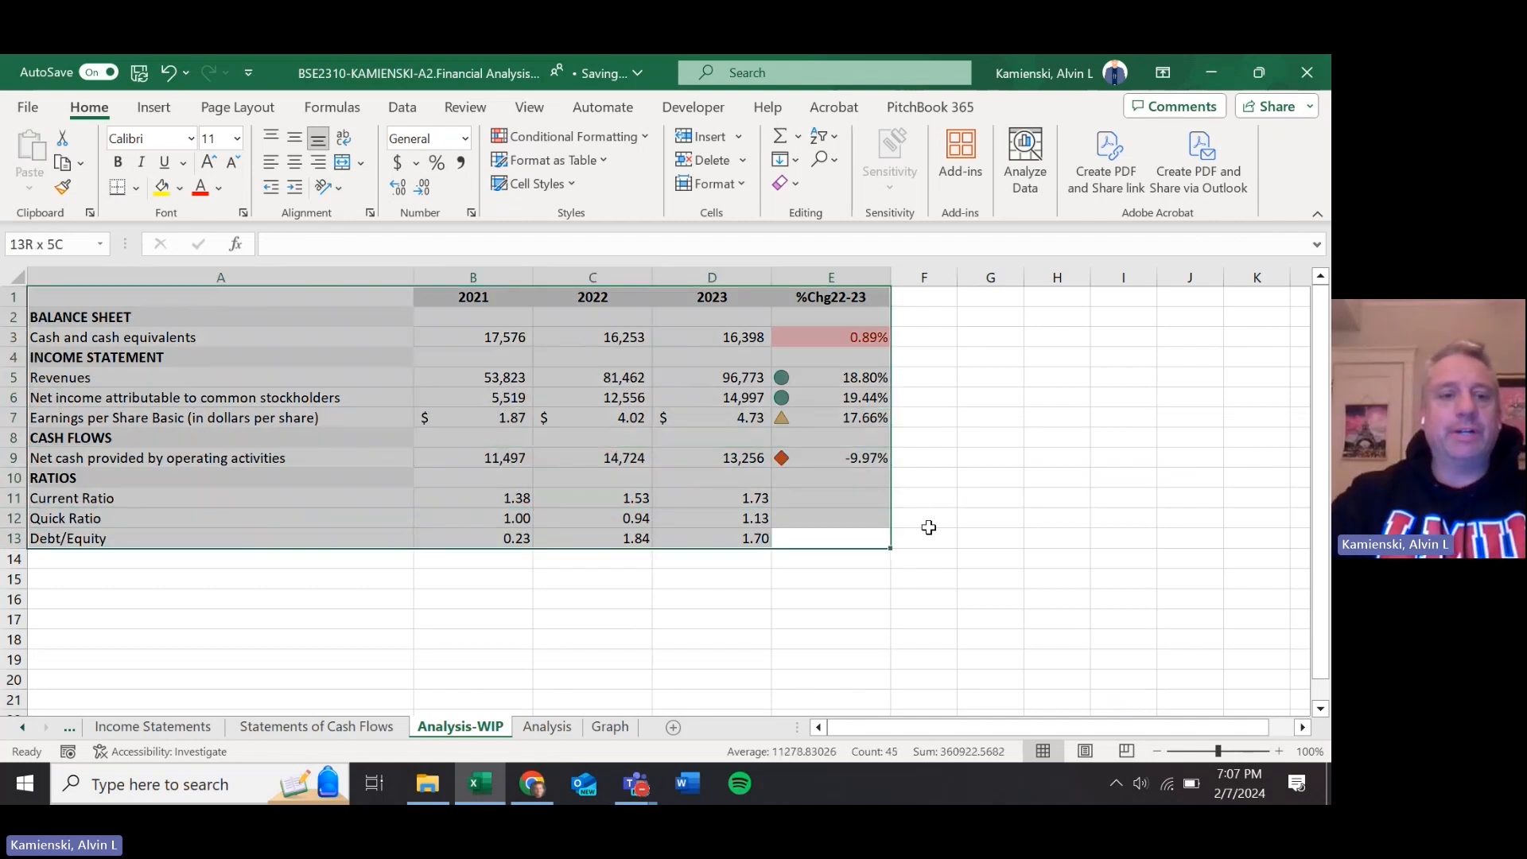
left_click(137, 190)
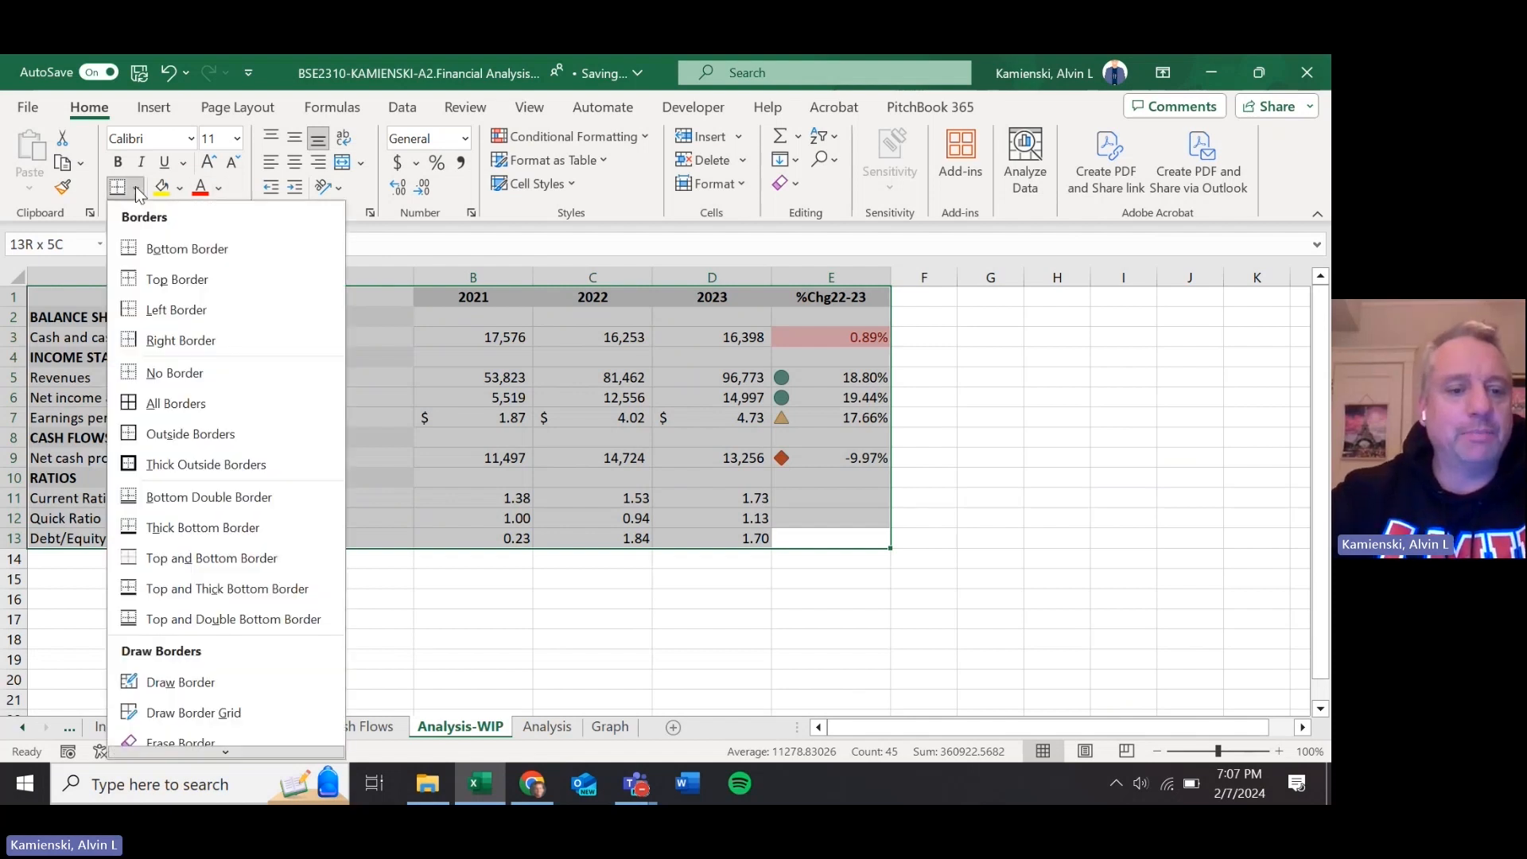
left_click(193, 460)
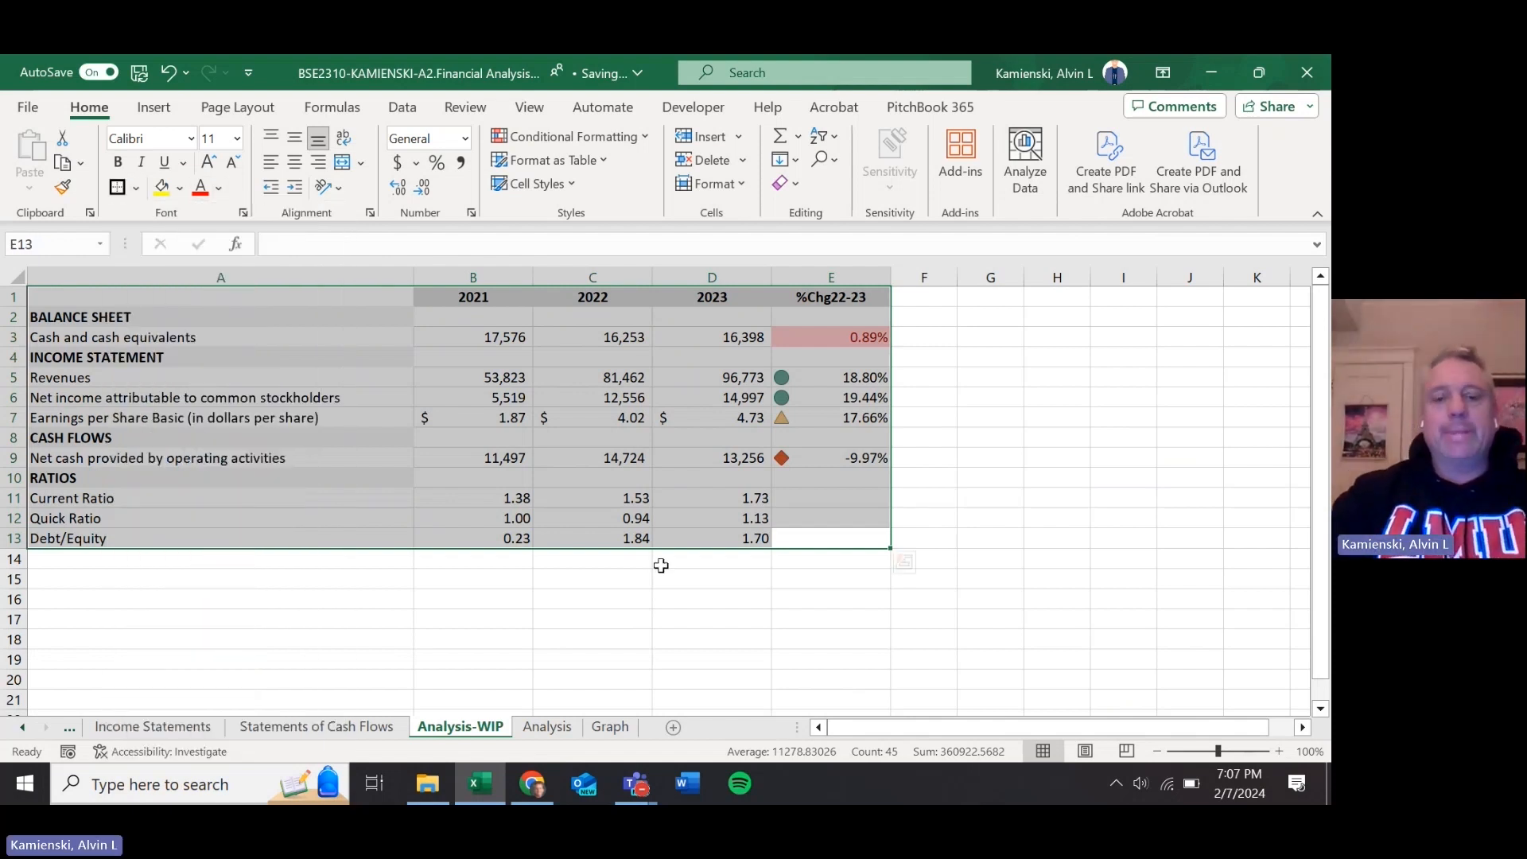
- Copy the BALANCE SHEET heading's formatting from A2 to B2:E2 on Analysis-WIP, comparing it with the Analysis sheet
key("ctrl+Page_Down")
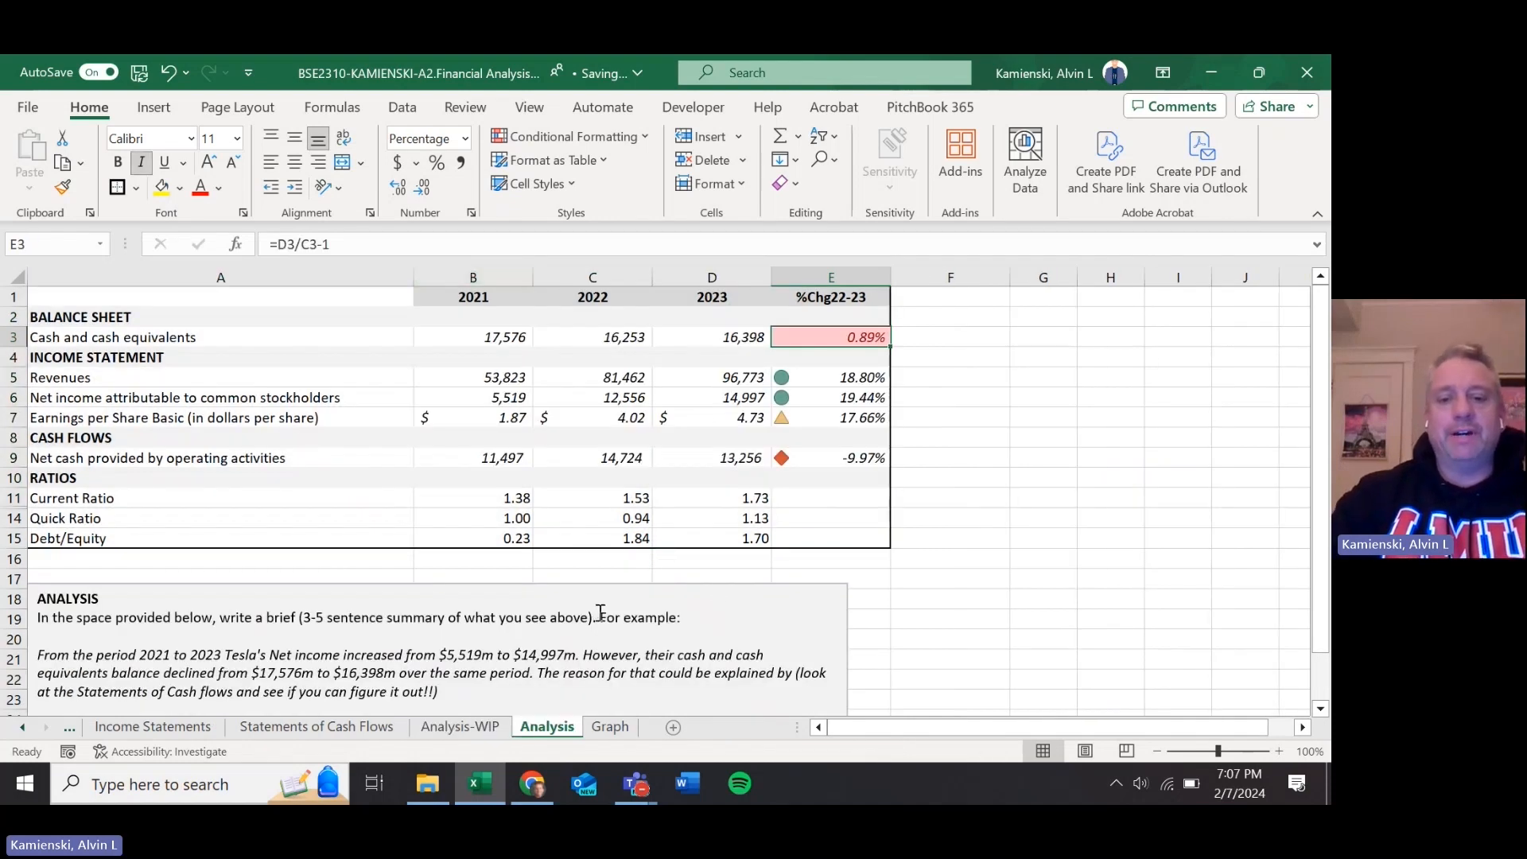
key("ctrl+Page_Up")
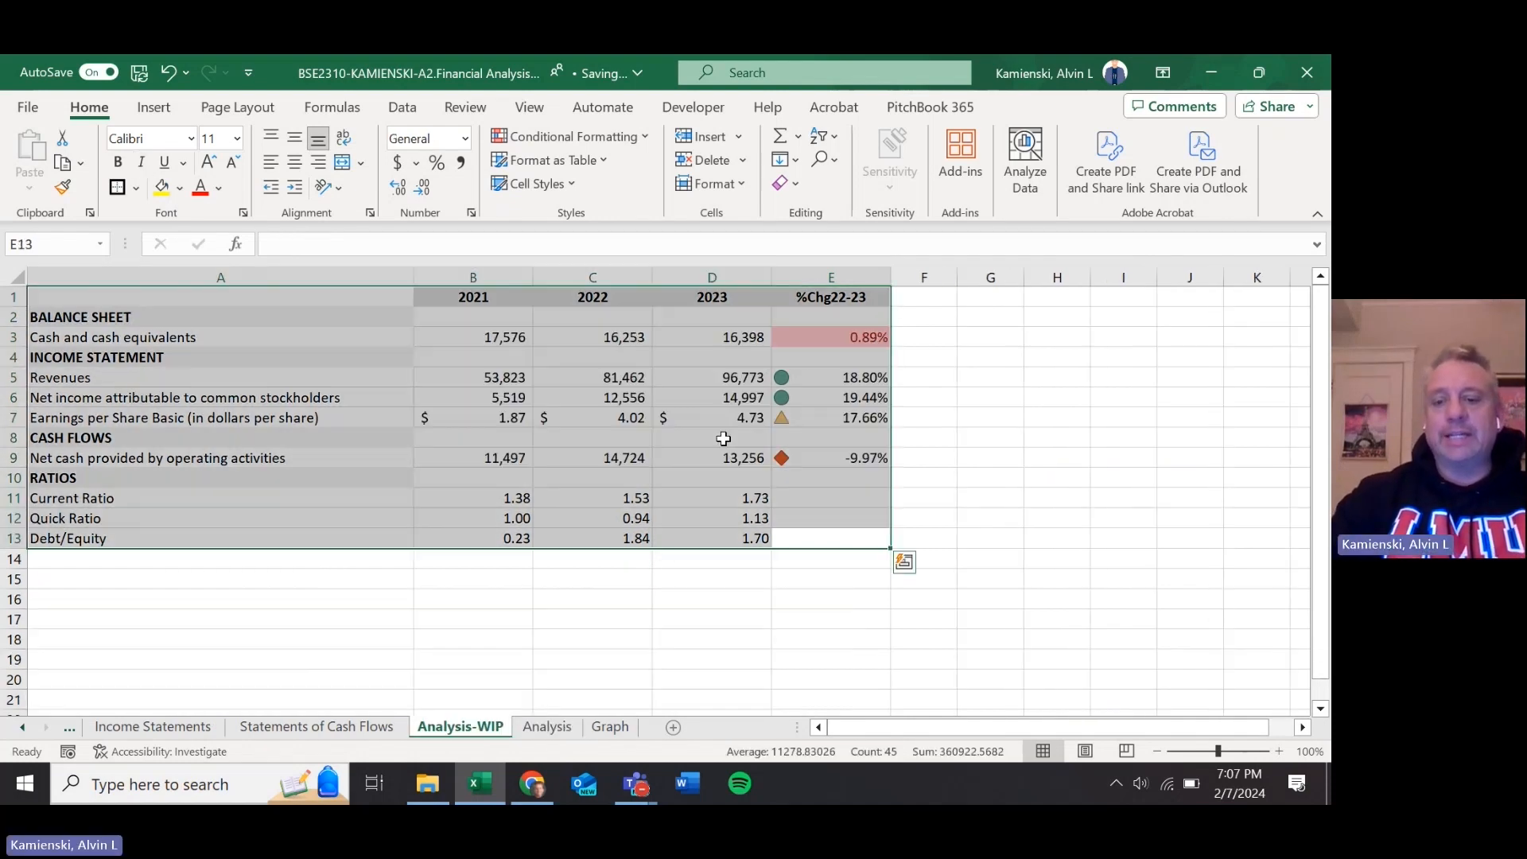
key("ctrl+Page_Down")
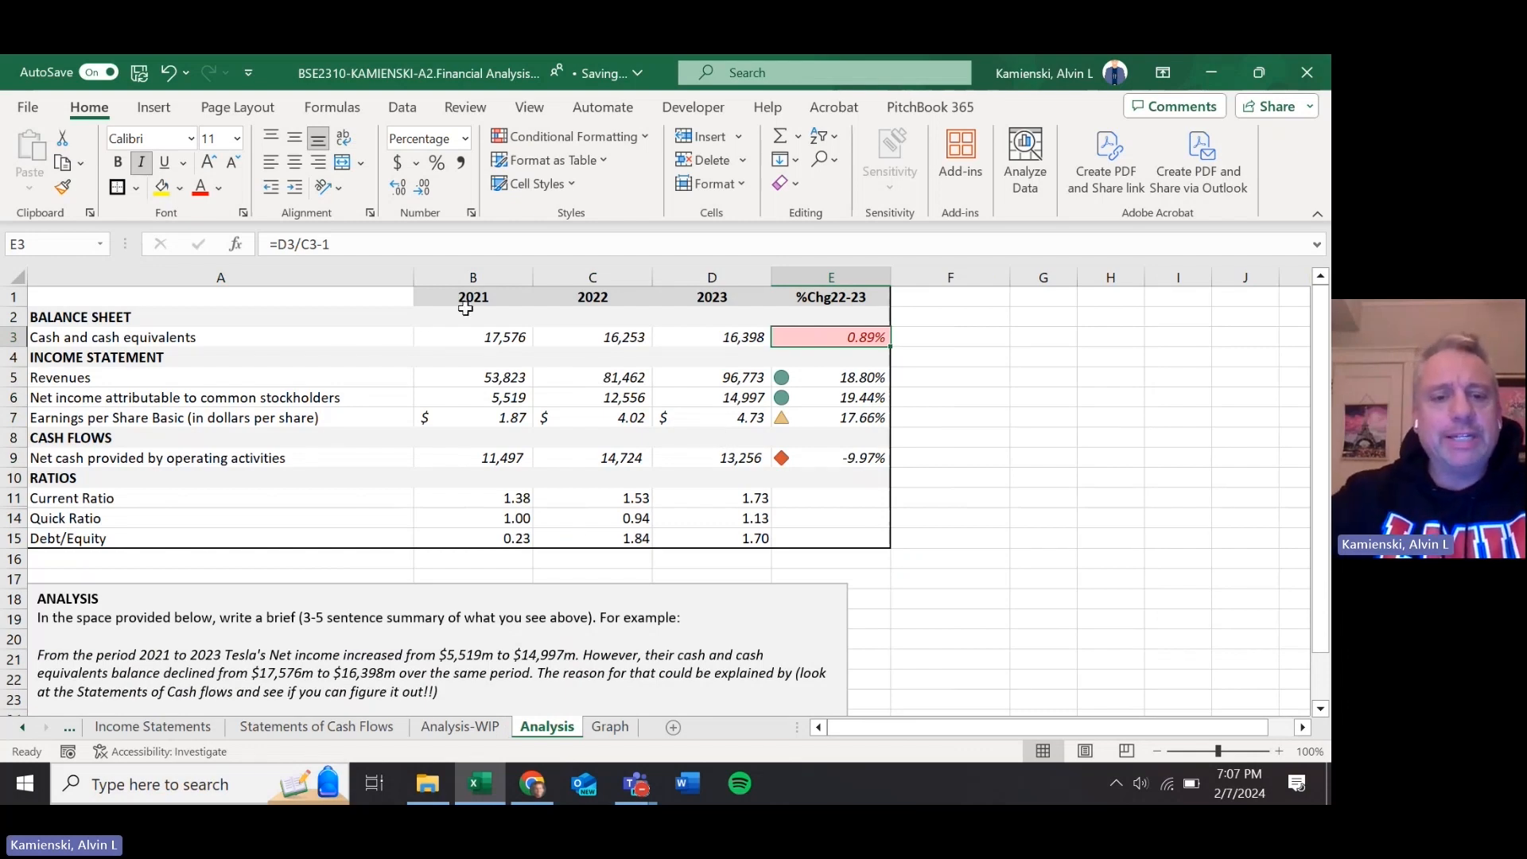
key("ctrl+Page_Up")
key("Down")
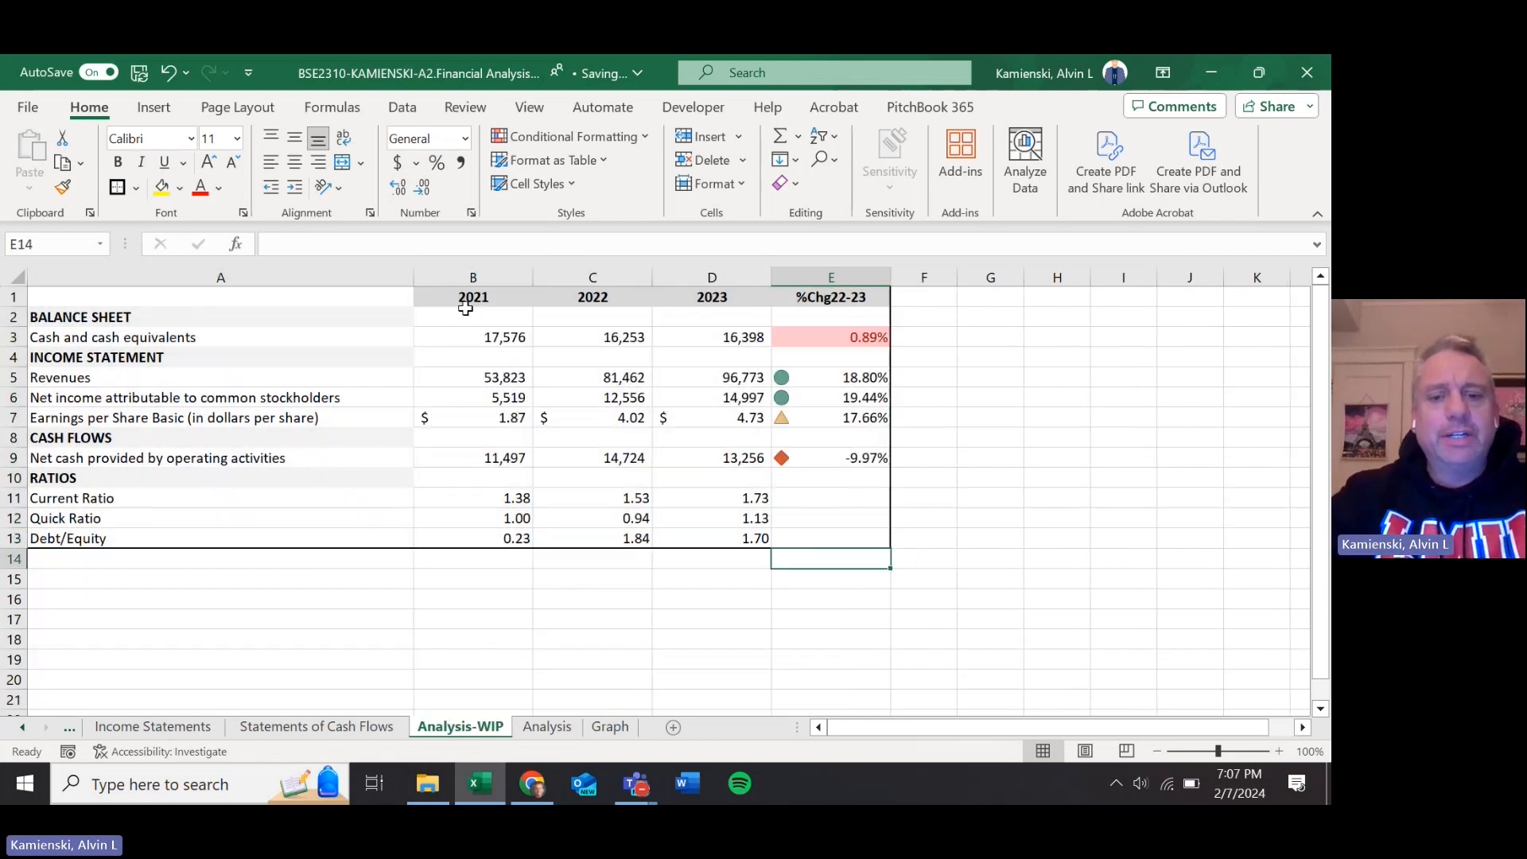
left_click(388, 319)
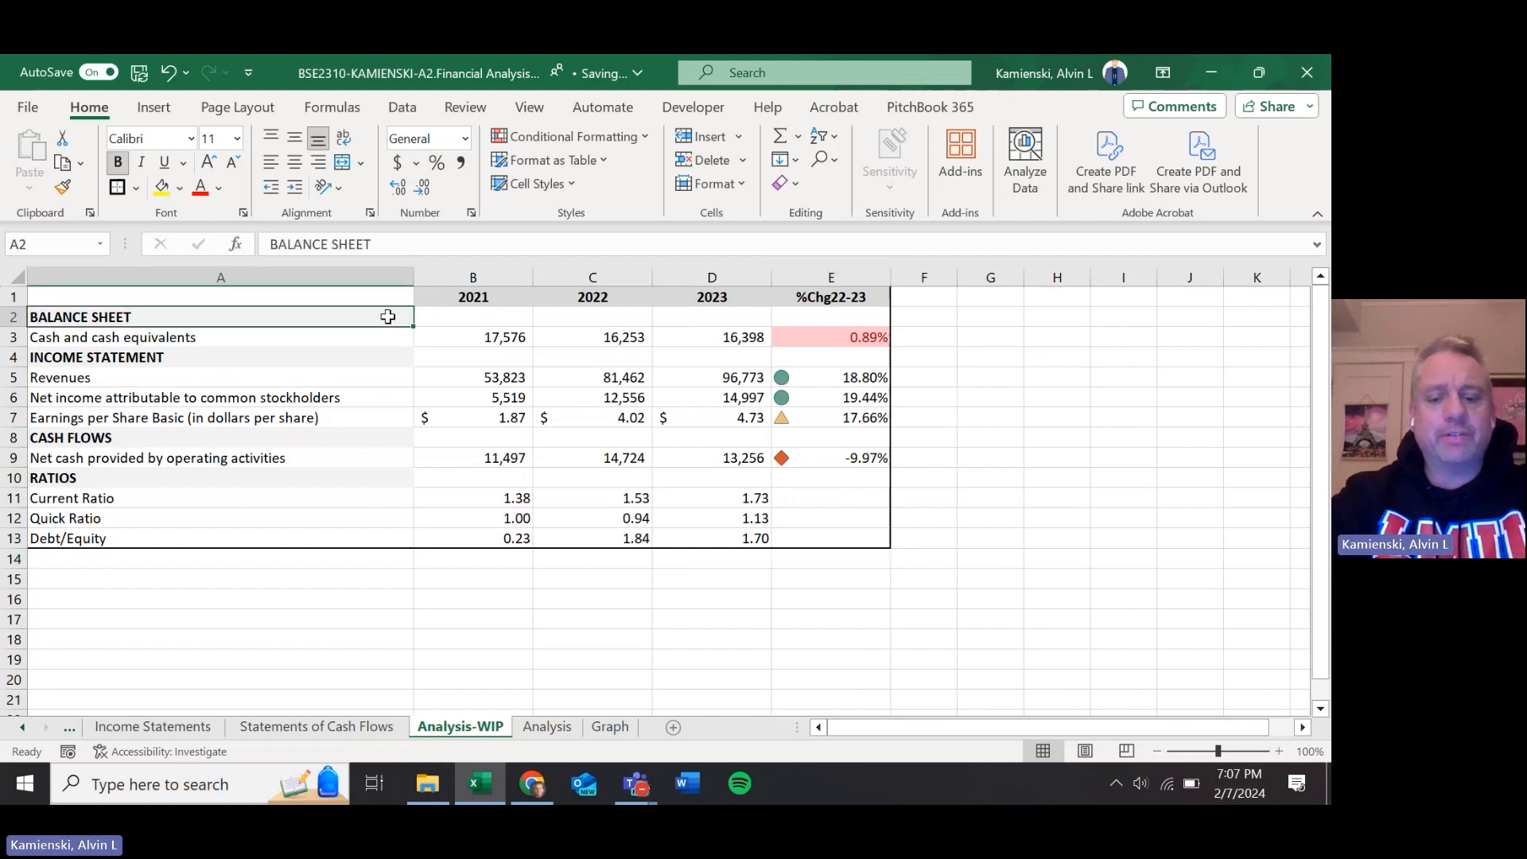
key("alt+h")
key("f")
key("p")
key("Right")
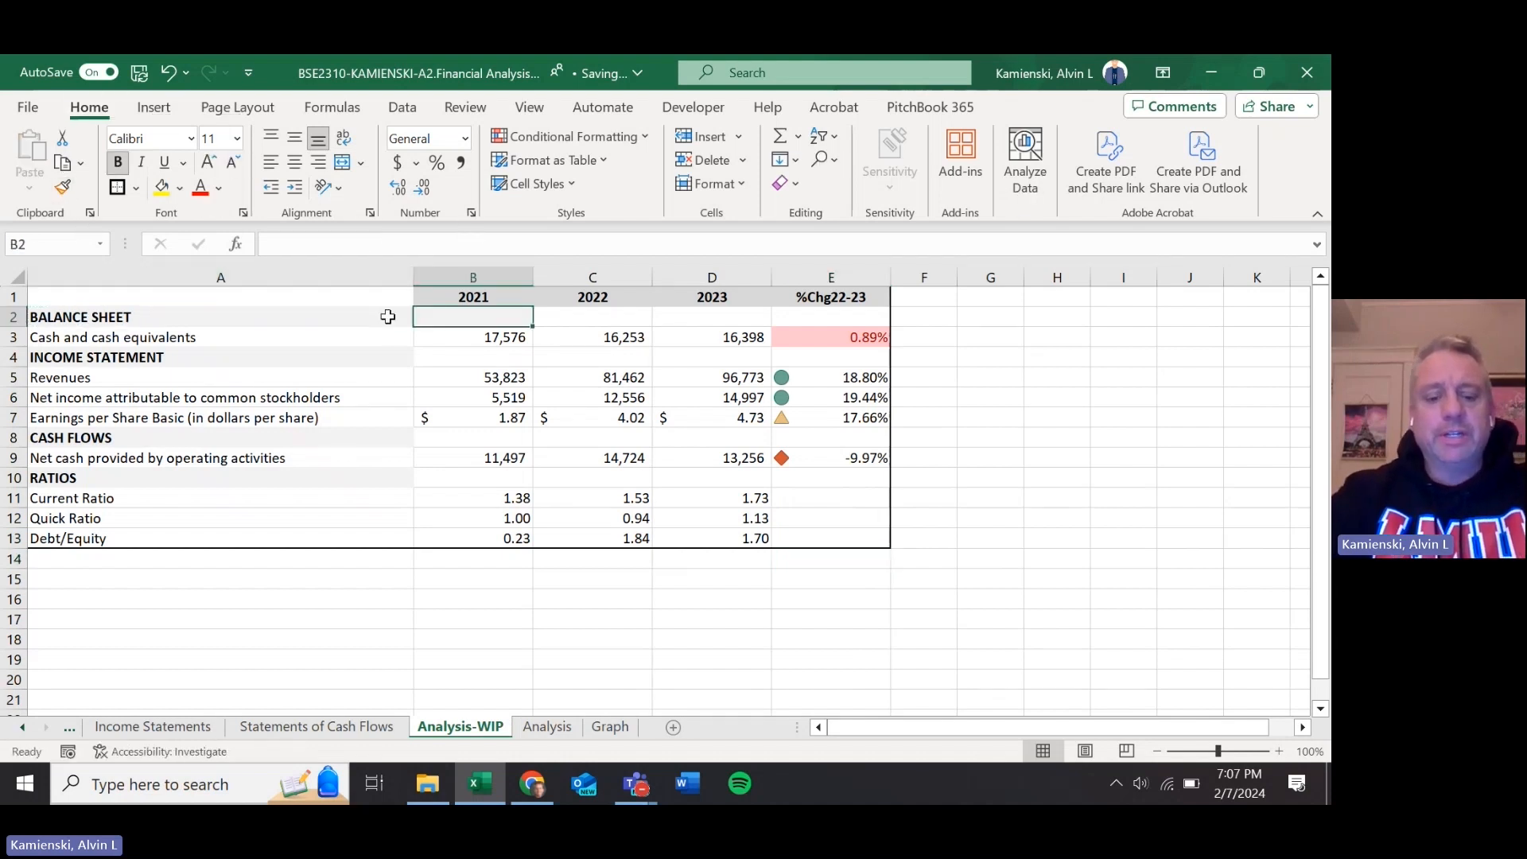
key("shift+Right")
key("shift+Right")
key("shift+Right")
key("Return")
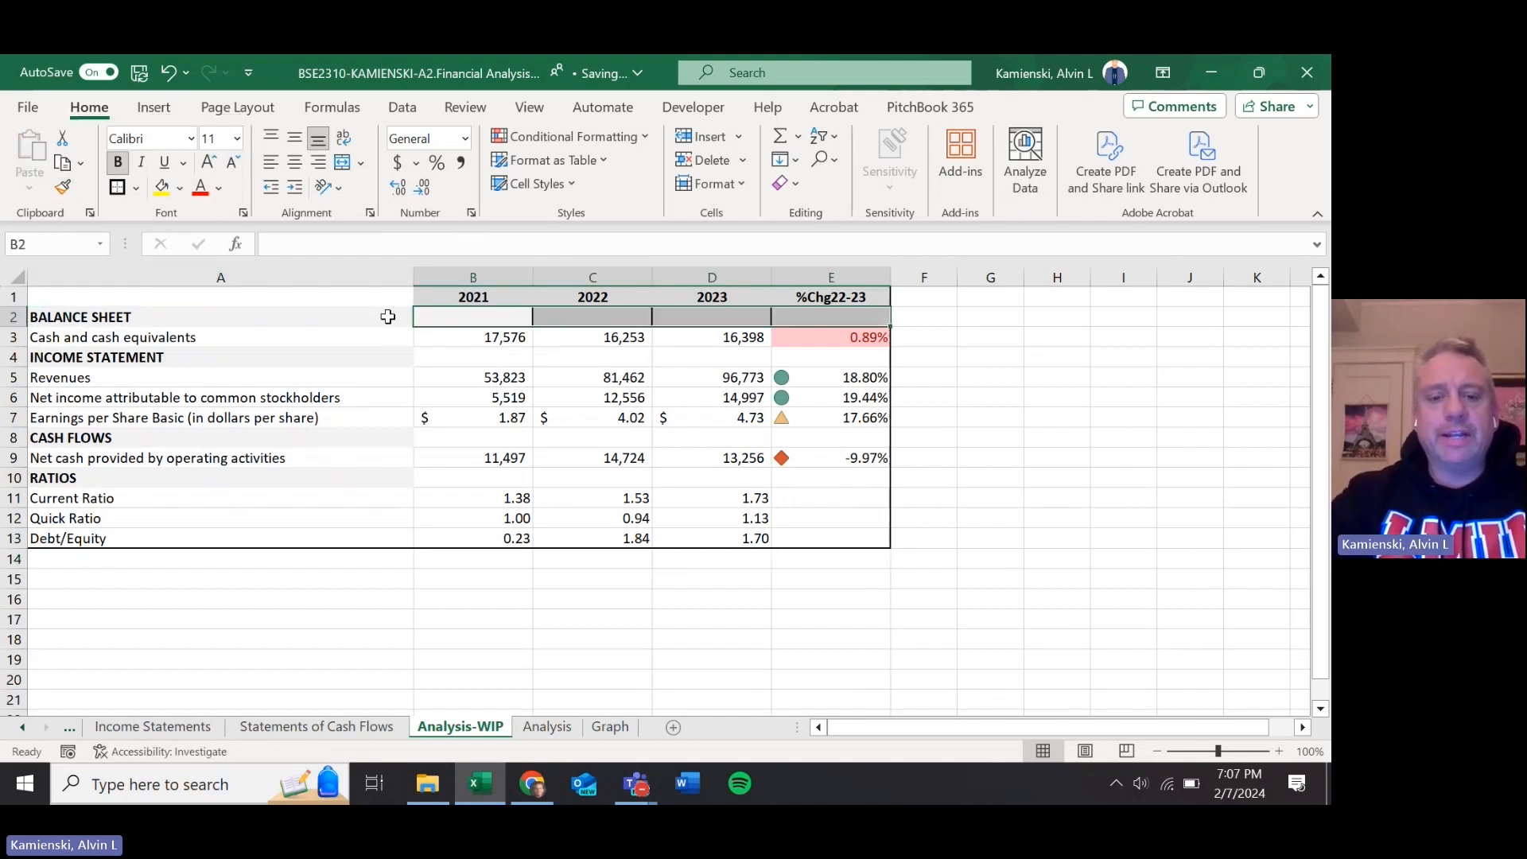
key("ctrl+Page_Down")
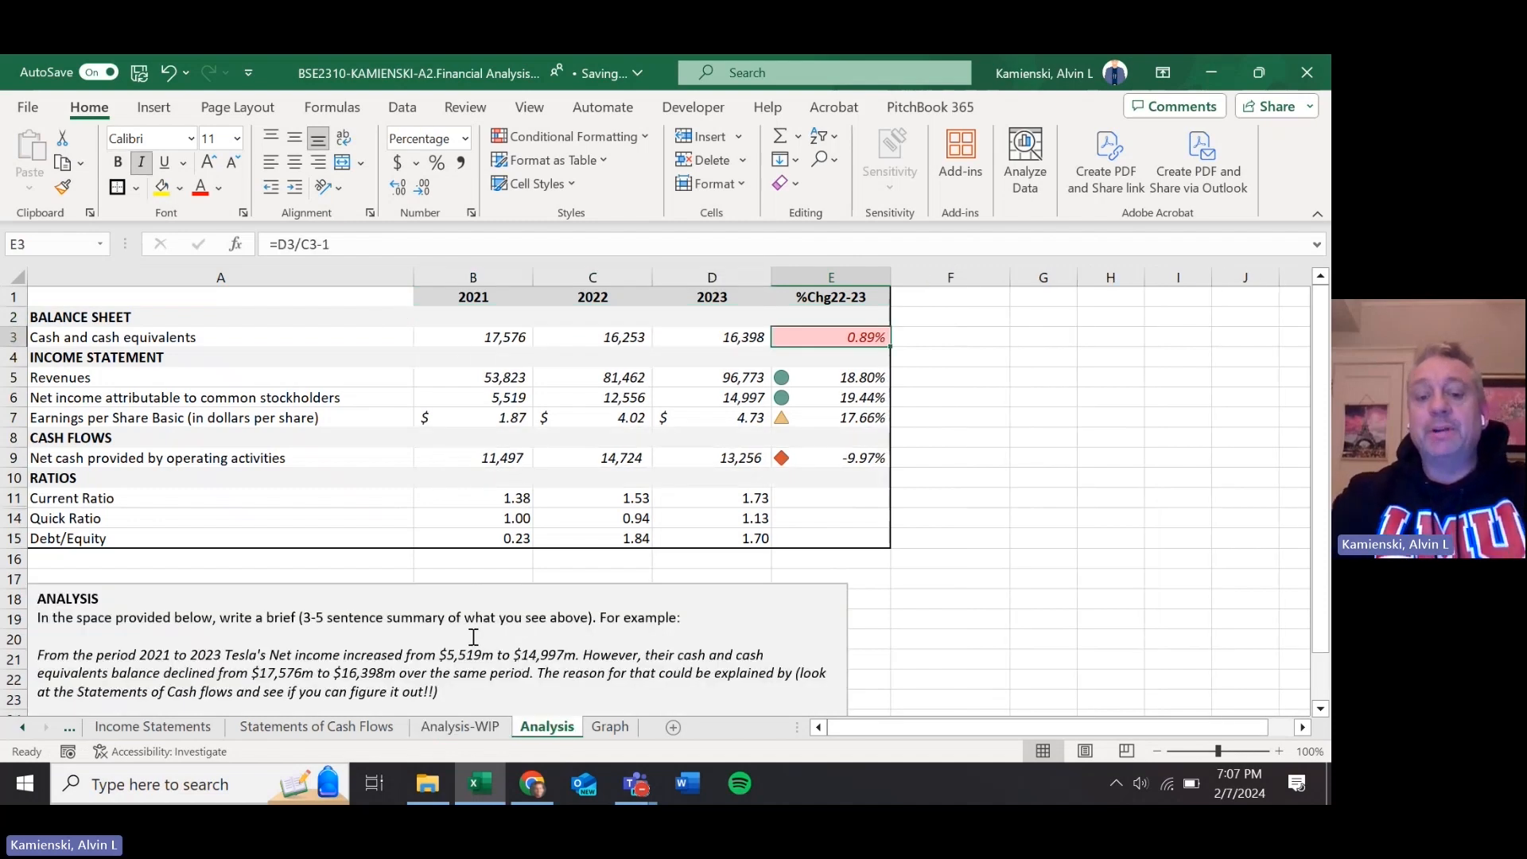